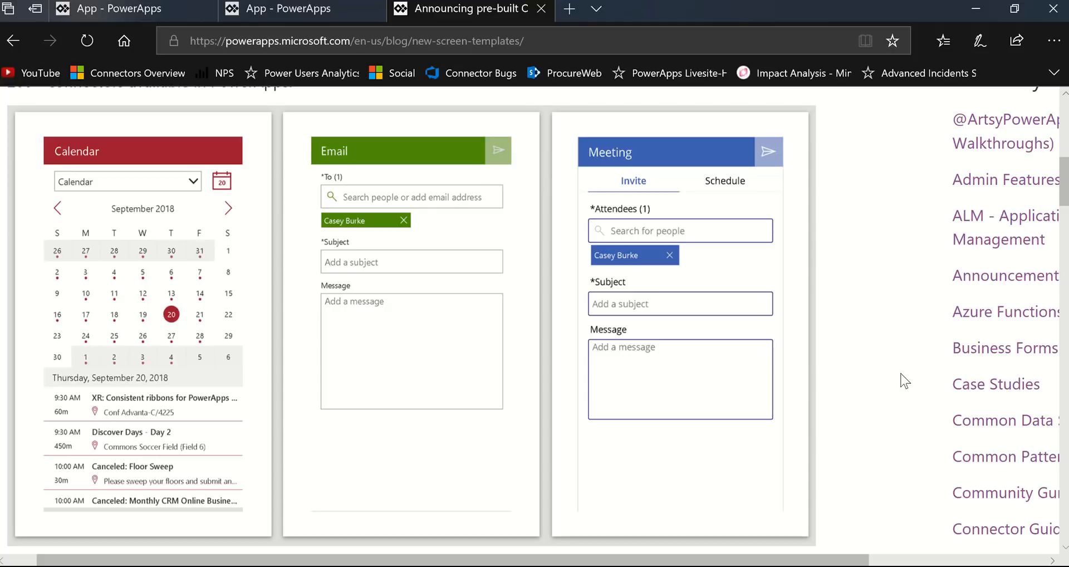
- Read the announcement's title and introduction, and examine the Calendar, Email and Meeting screen previews
scroll(773, 334, "up", 10)
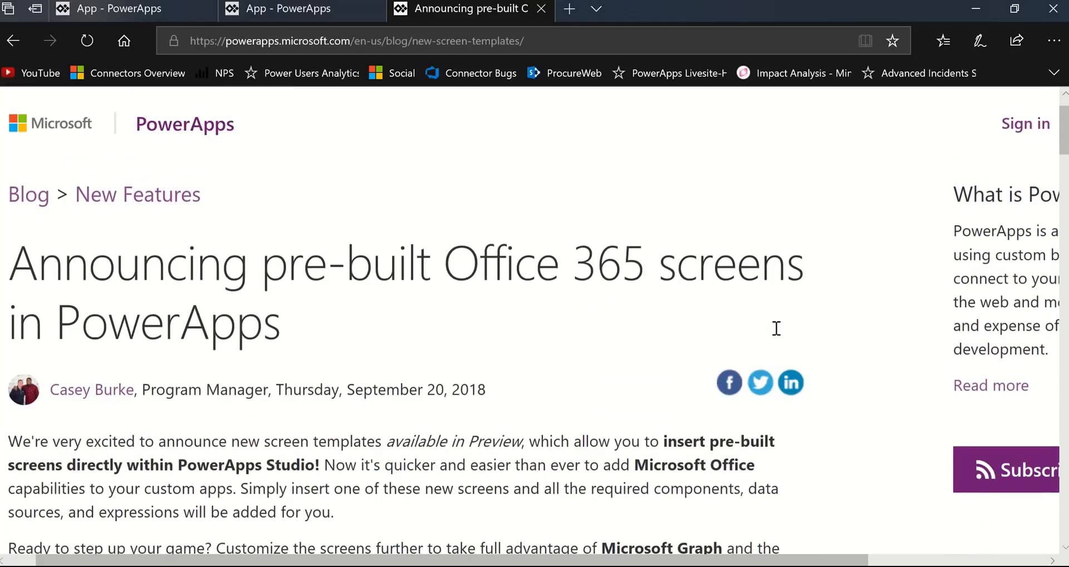
scroll(777, 329, "down", 1)
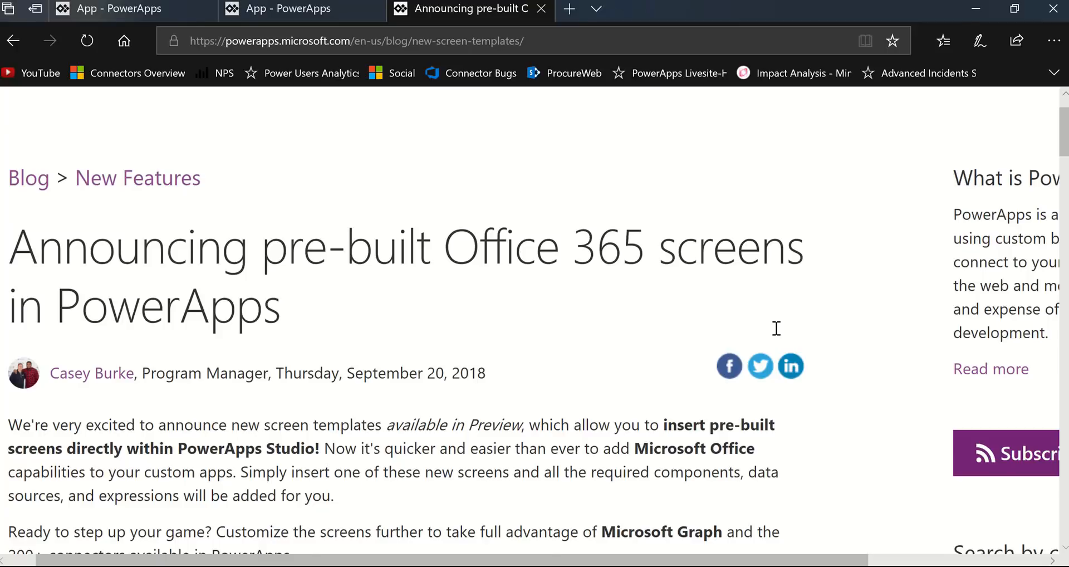
scroll(777, 329, "down", 1)
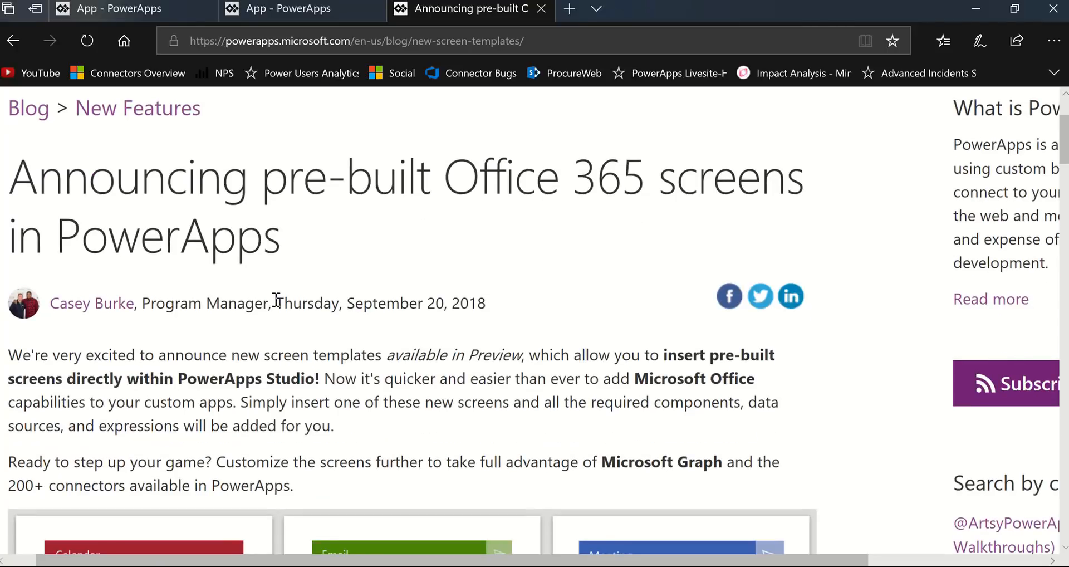
left_click_drag(276, 304, 444, 305)
left_click_drag(670, 405, 684, 410)
left_click_drag(269, 189, 826, 186)
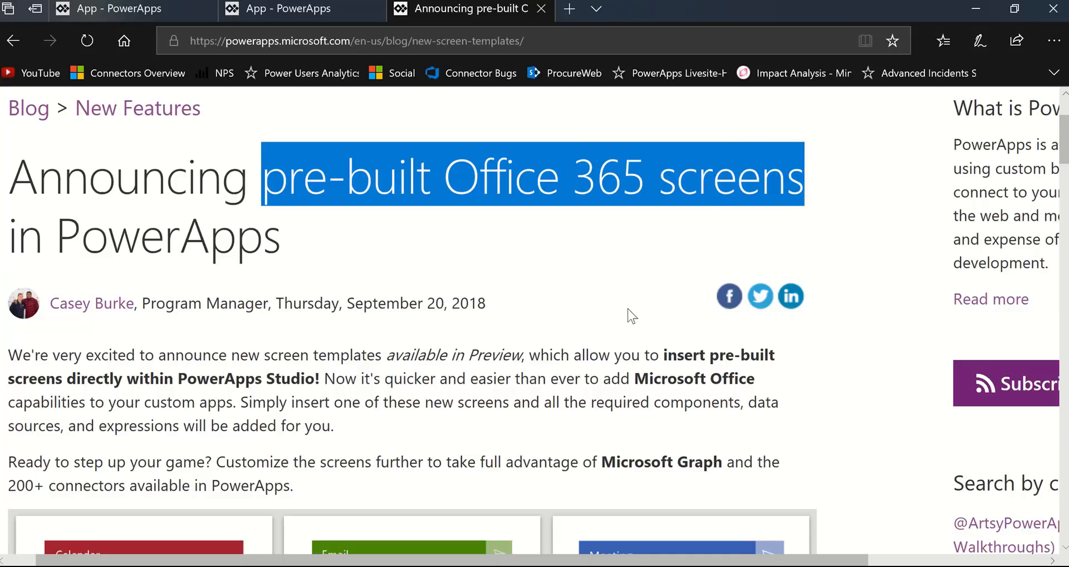
left_click(544, 392)
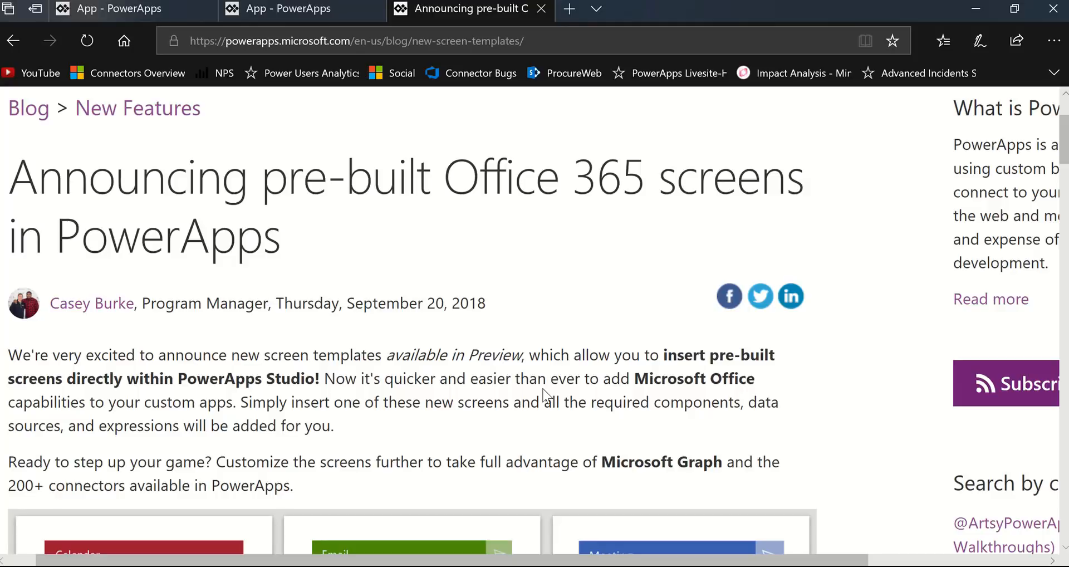
scroll(545, 392, "down", 3)
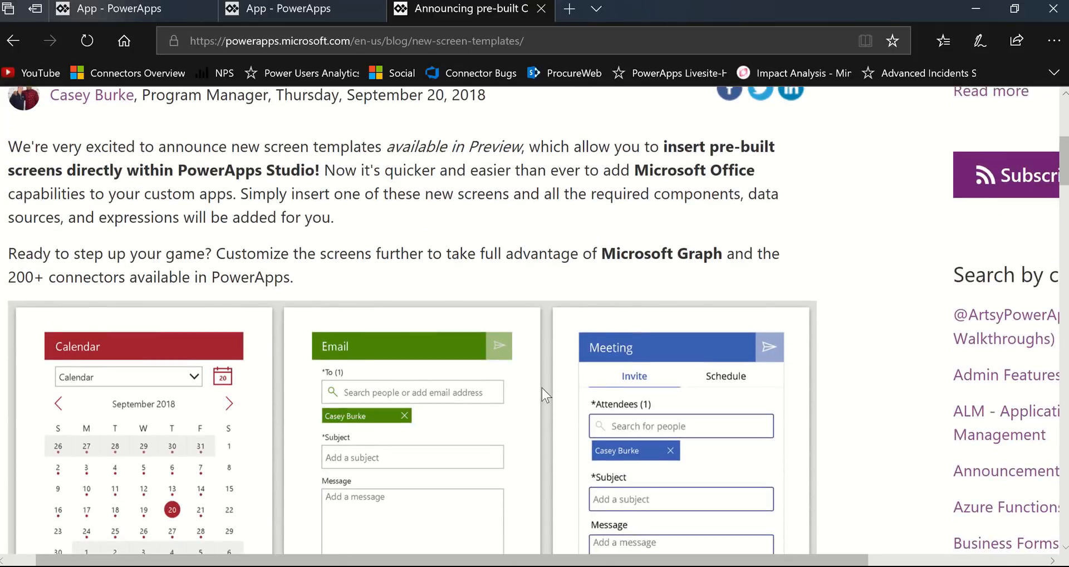
scroll(583, 380, "down", 3)
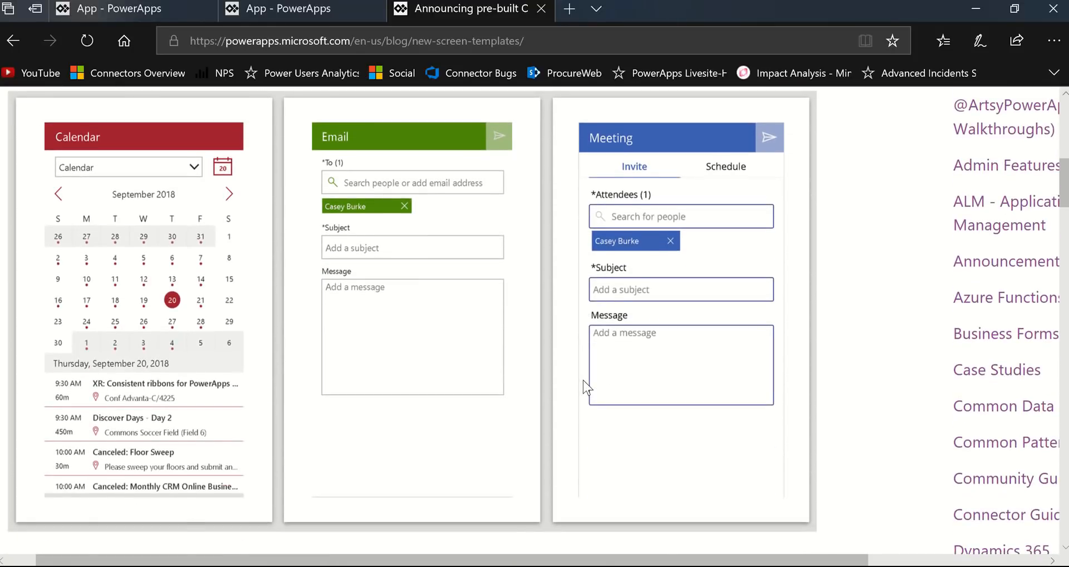
scroll(583, 380, "down", 3)
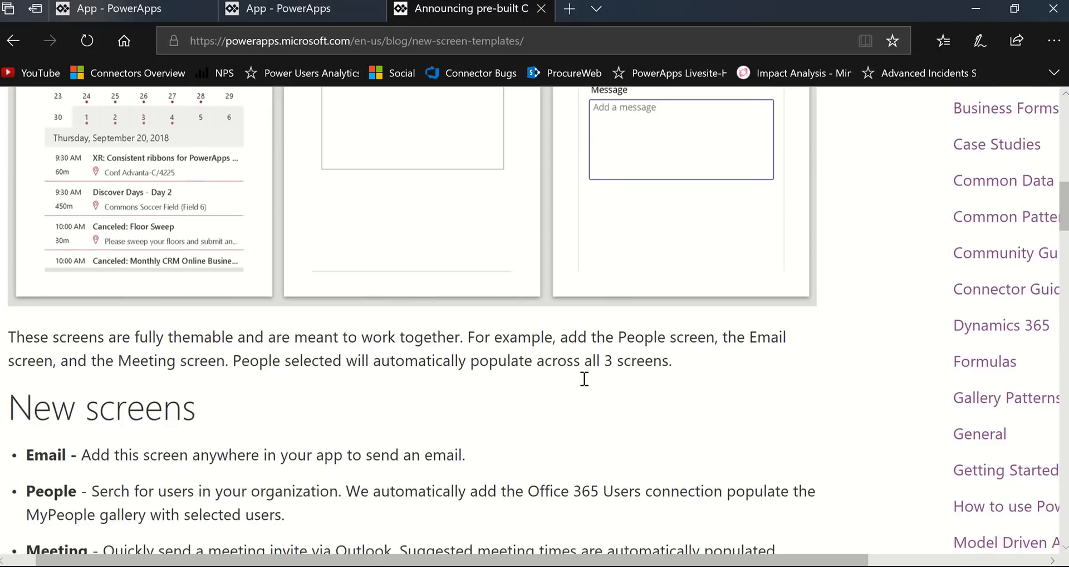
- Read the post's New screens and Technical info sections, and return to the template previews
scroll(584, 380, "down", 2)
scroll(585, 380, "down", 2)
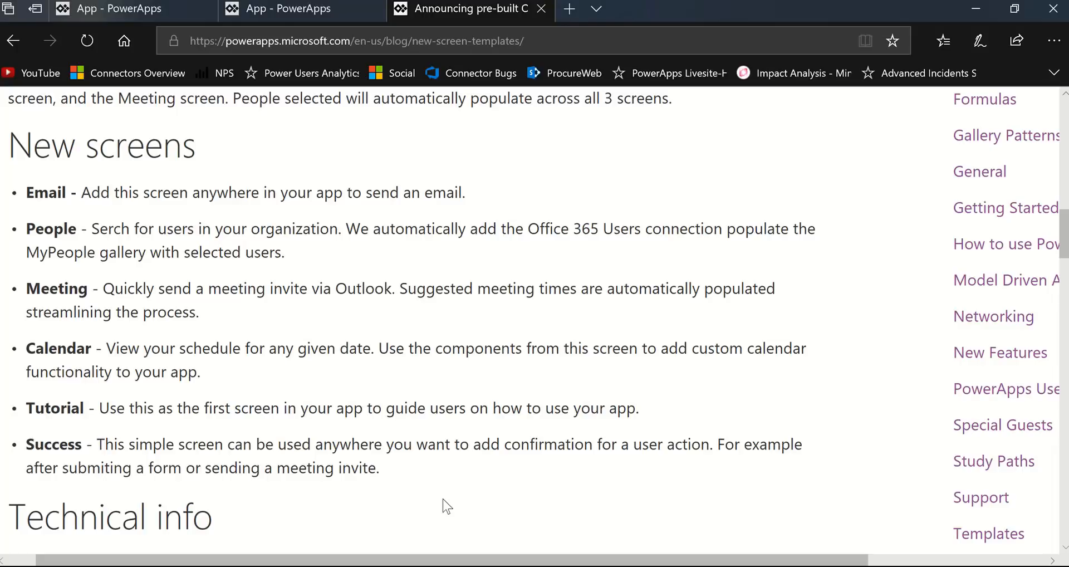
scroll(483, 457, "down", 4)
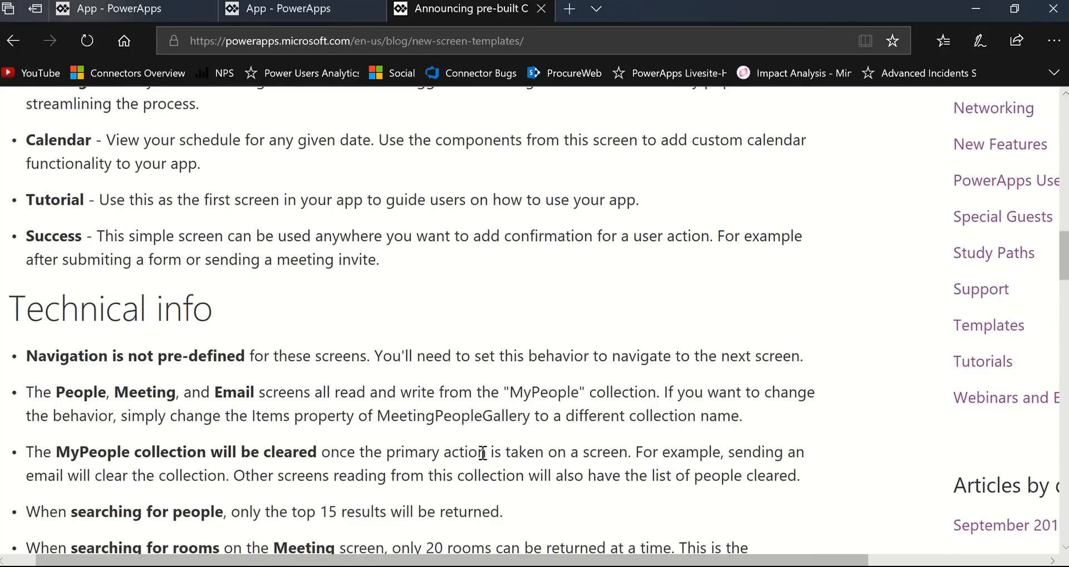
scroll(483, 448, "down", 4)
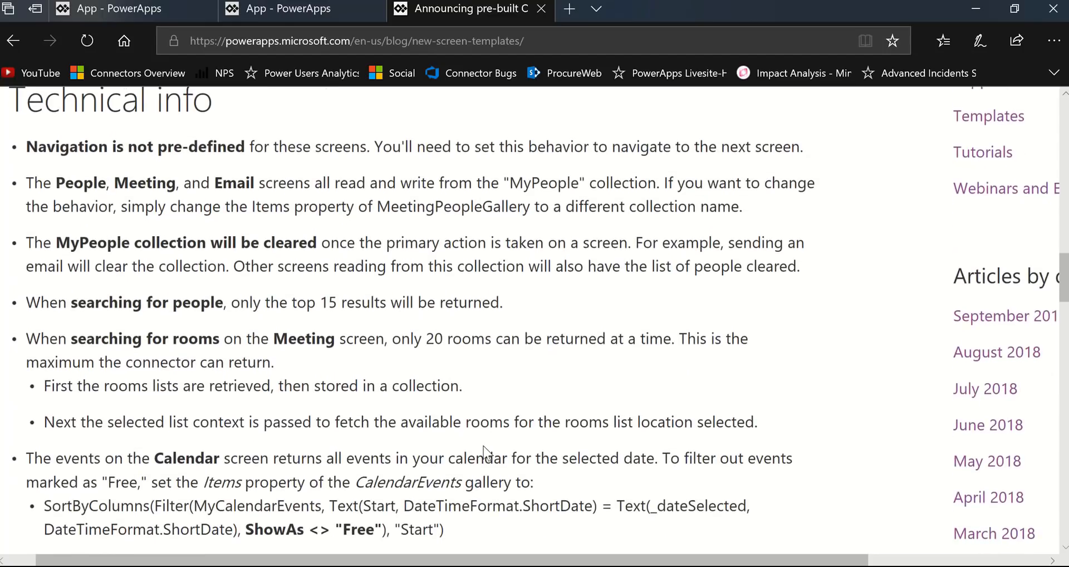
scroll(485, 451, "up", 2)
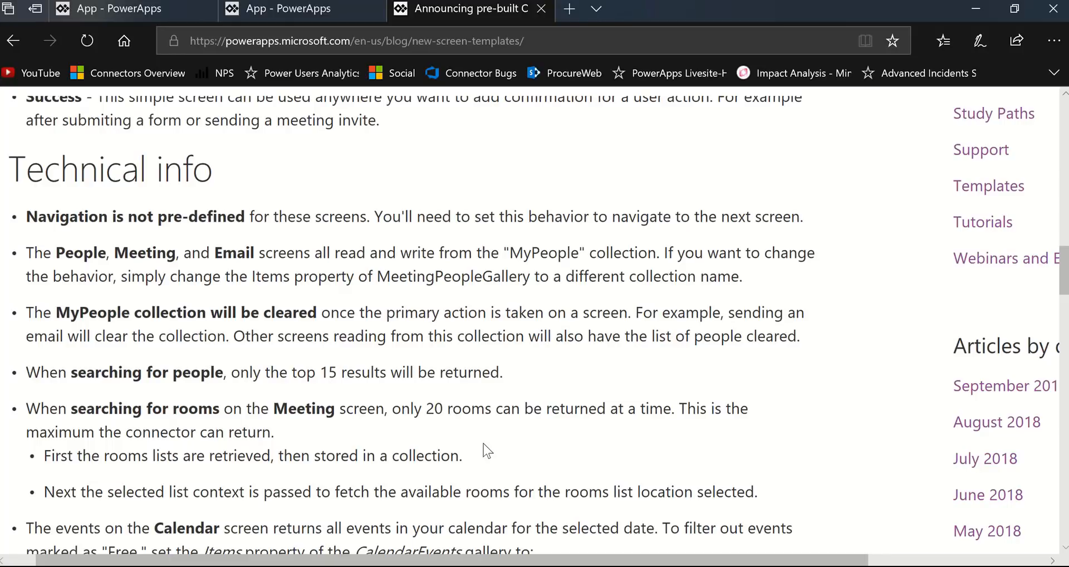
scroll(488, 451, "down", 1)
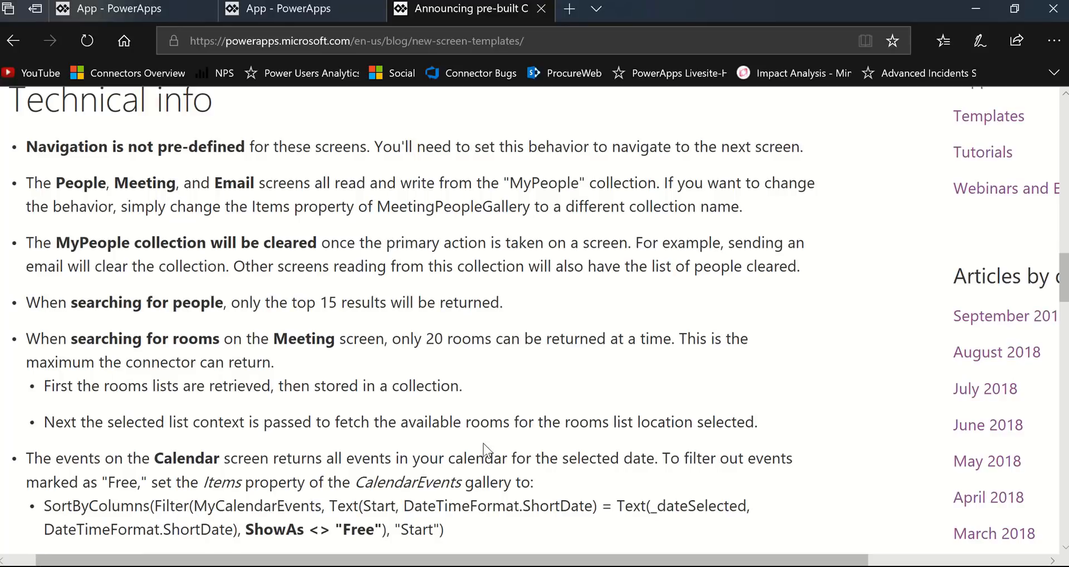
scroll(485, 449, "up", 7)
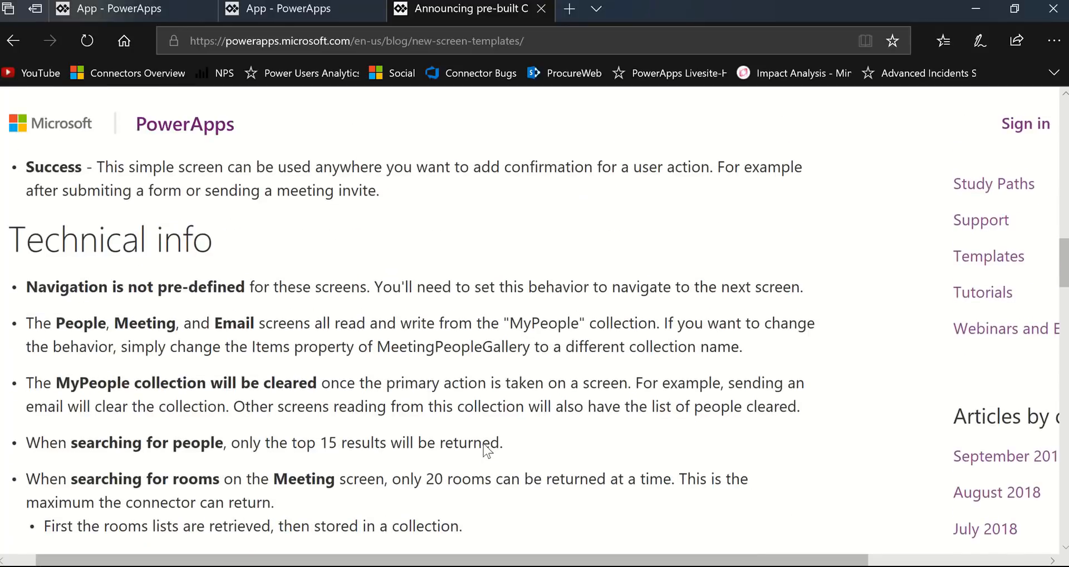
scroll(487, 451, "up", 7)
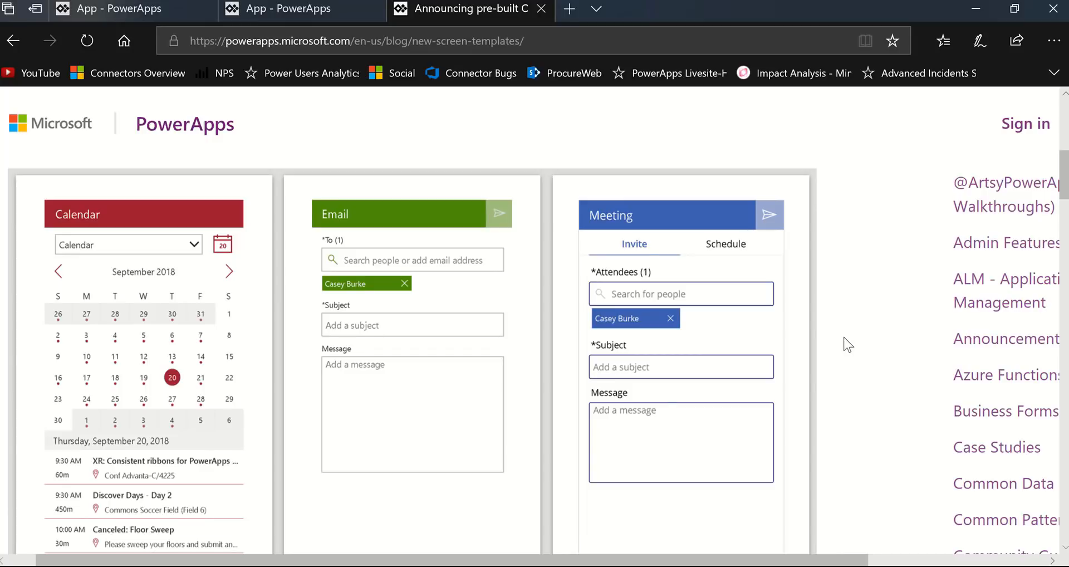
scroll(848, 344, "down", 1)
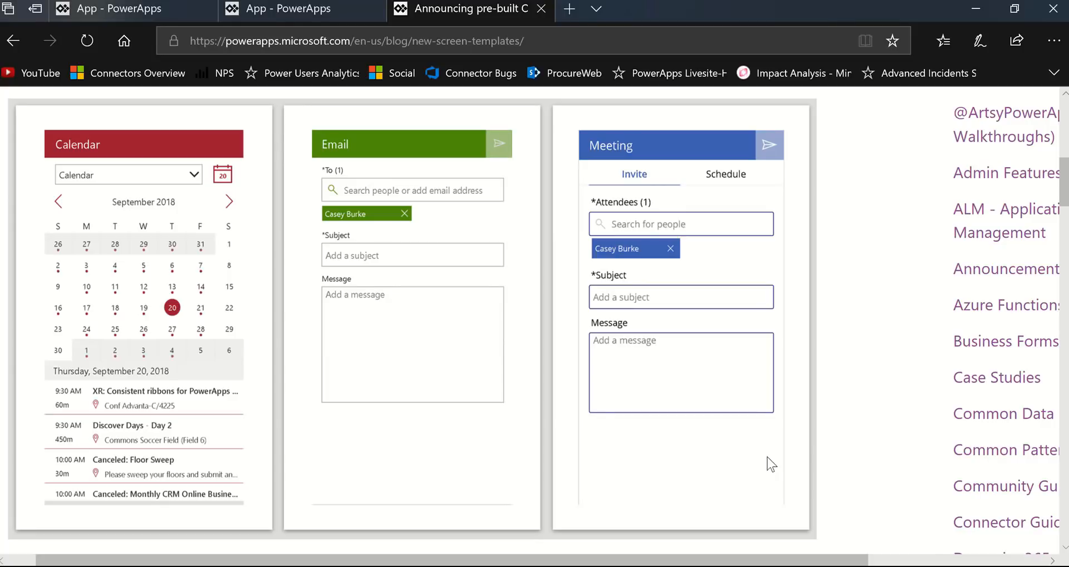
- Switch to PowerApps Studio, fit the phone app's canvas to the window, and check the data sources of the blank tablet app
left_click(291, 22)
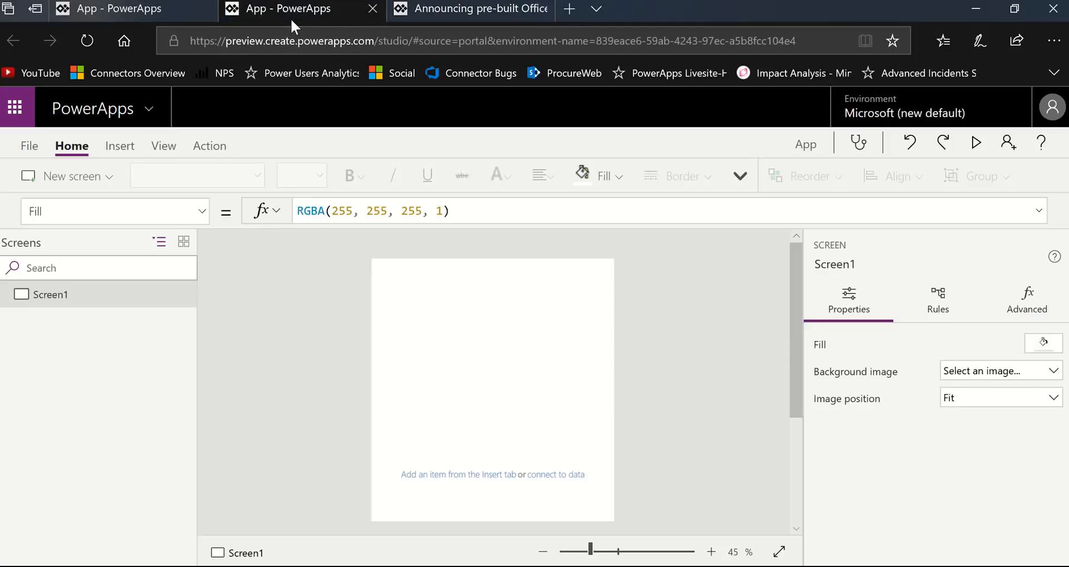
left_click(779, 552)
left_click(166, 8)
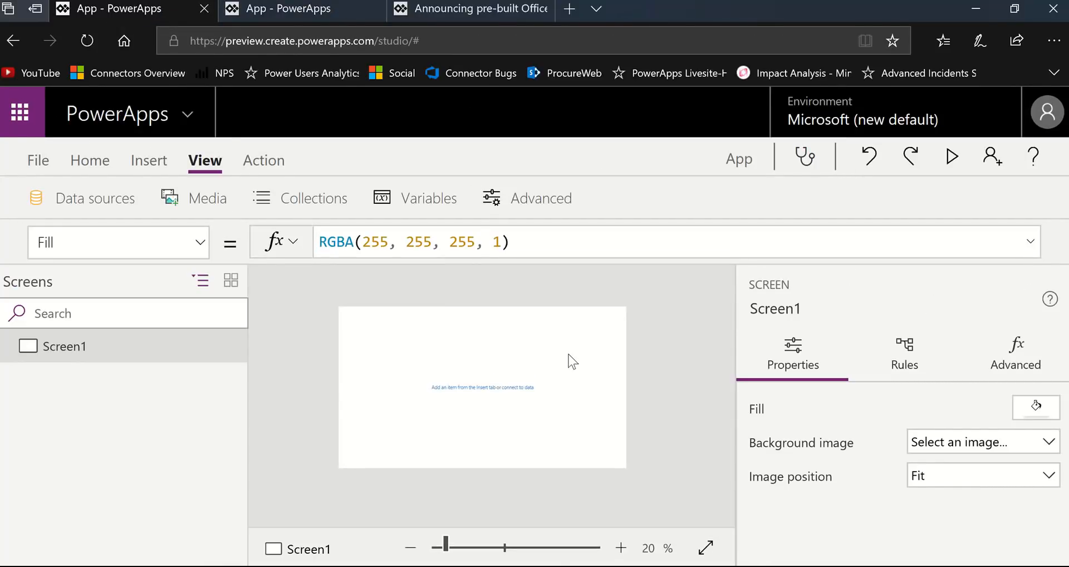
left_click(118, 205)
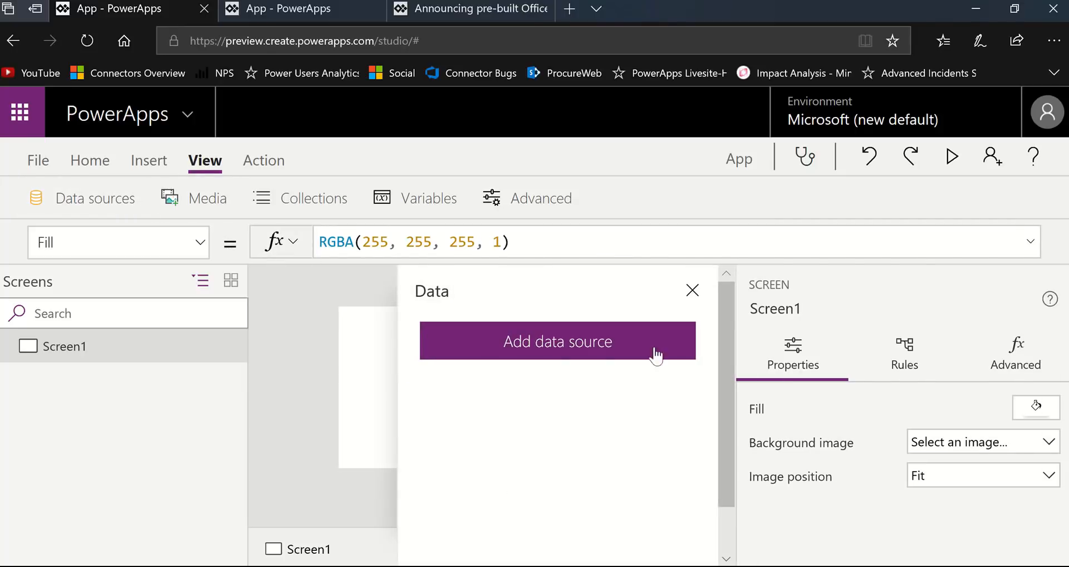
left_click(691, 299)
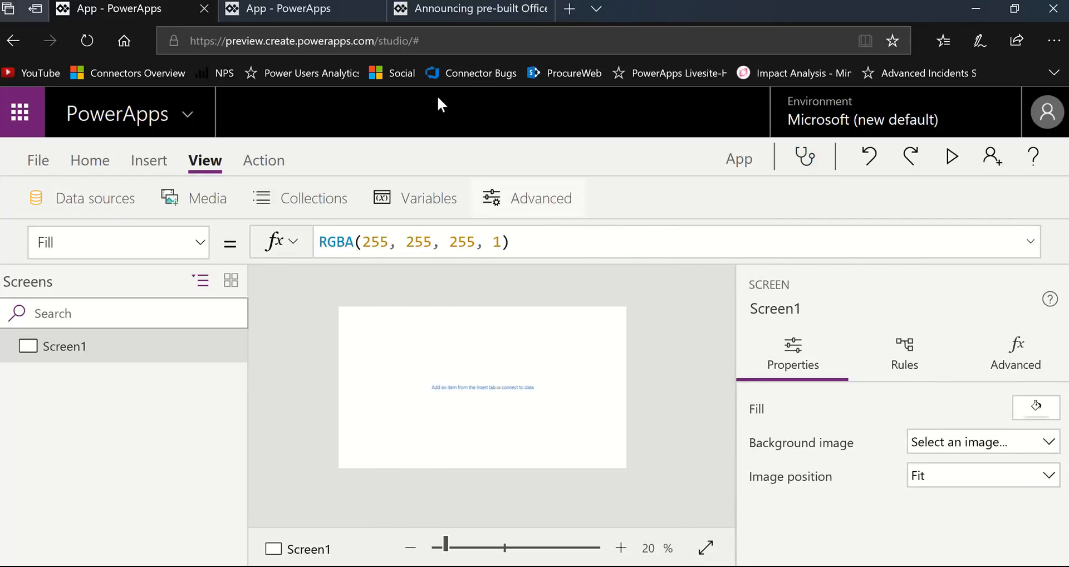
- Check the data sources of the blank phone app, and close the data source list
left_click(313, 8)
left_click(162, 147)
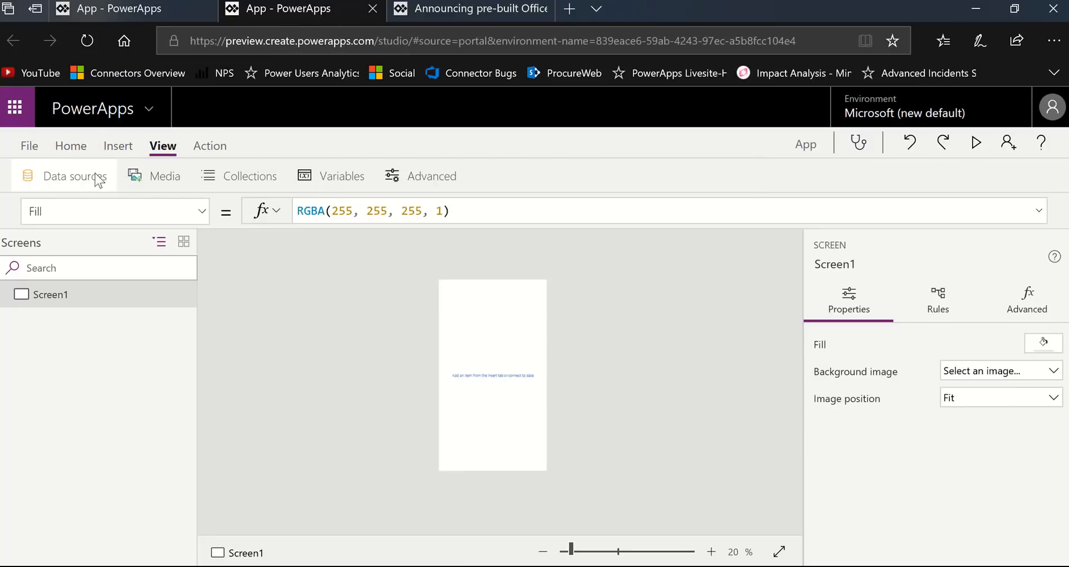
left_click(99, 177)
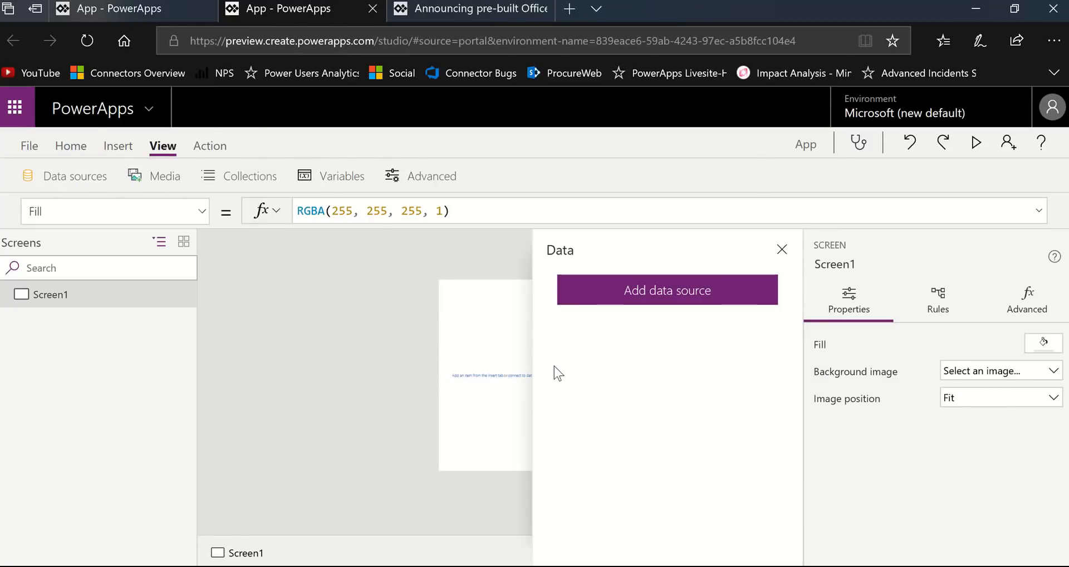
left_click(782, 249)
- Add a new screen to the tablet app from the Success template
left_click(165, 6)
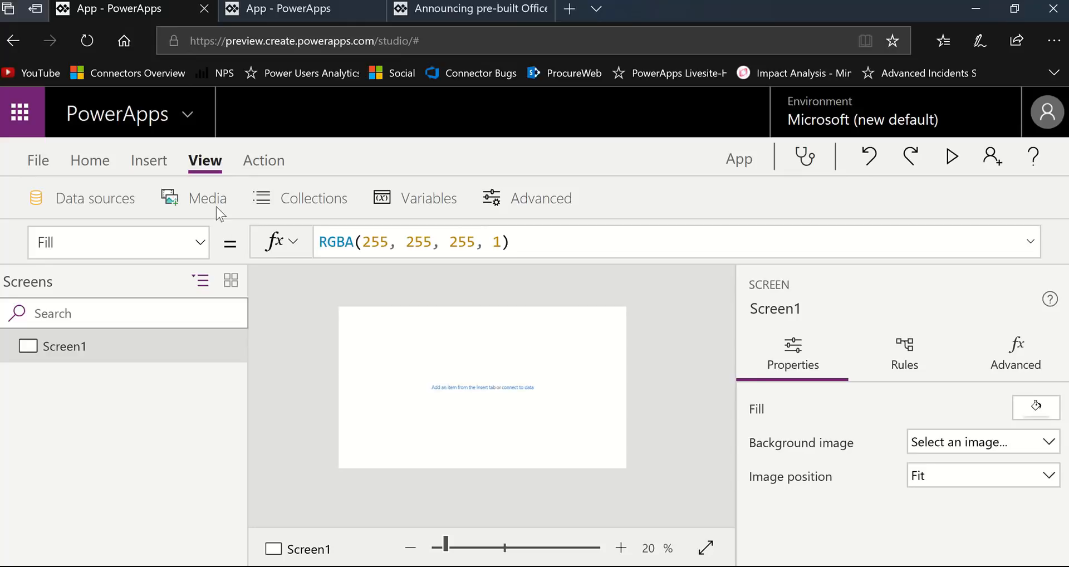
left_click(102, 166)
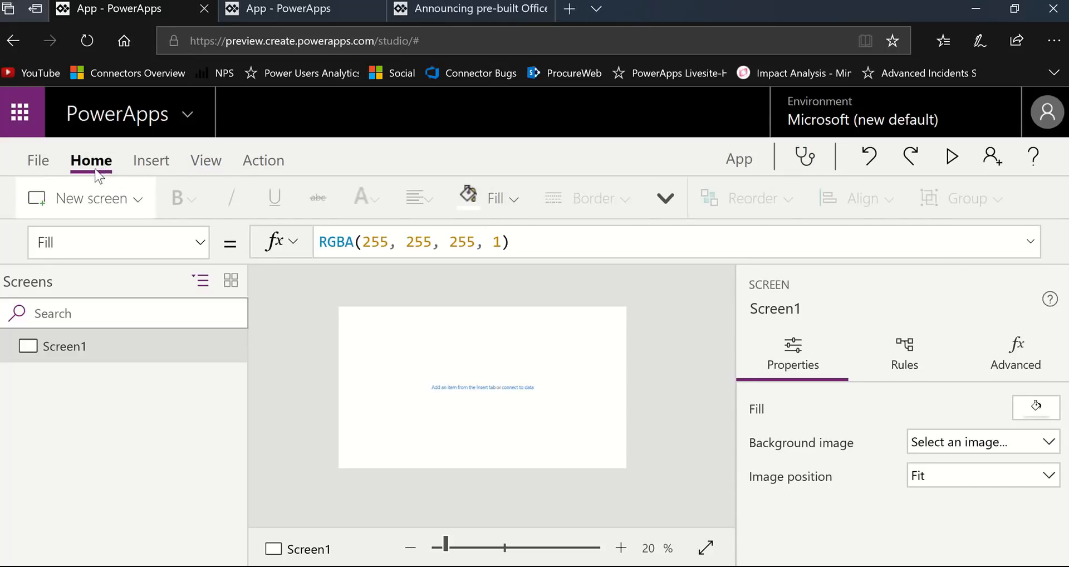
left_click(151, 166)
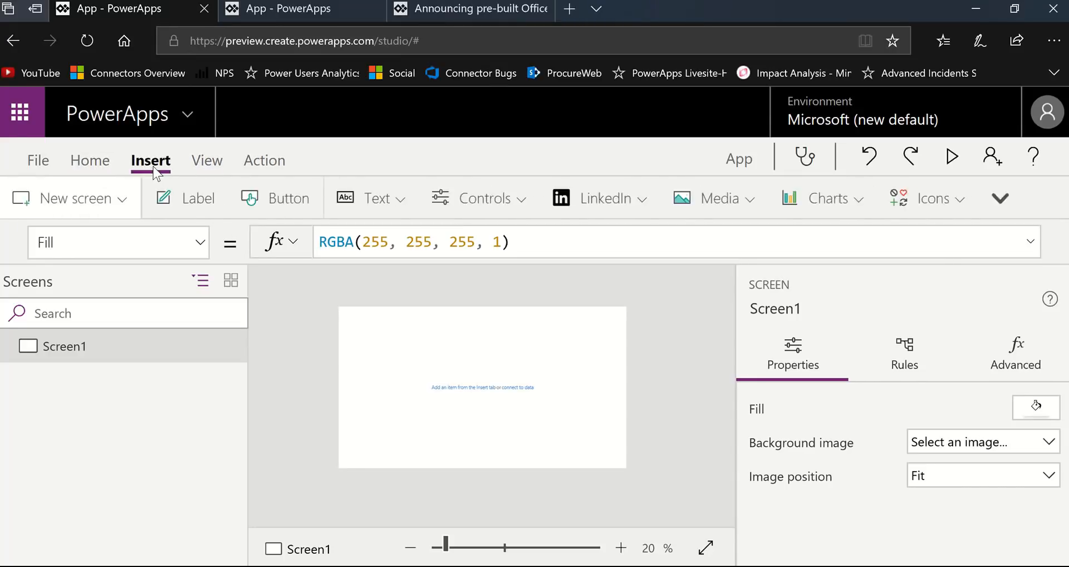
left_click(102, 163)
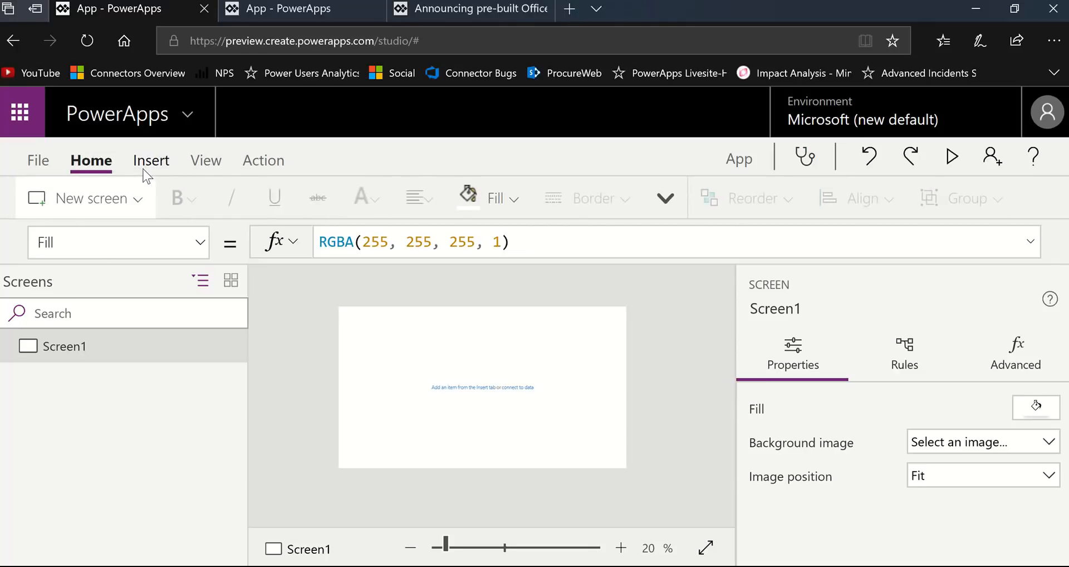
left_click(144, 206)
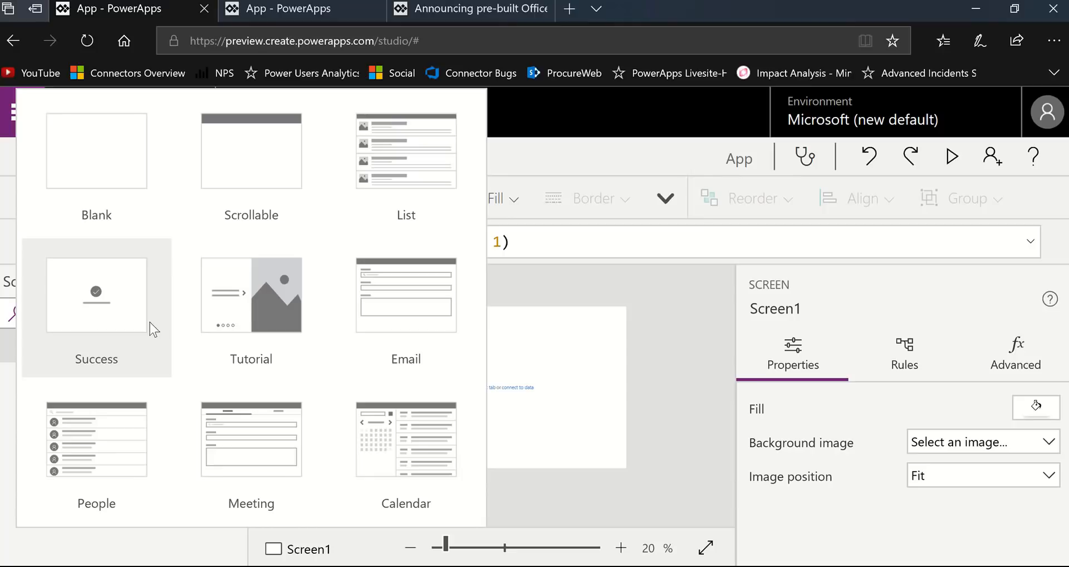
left_click(113, 325)
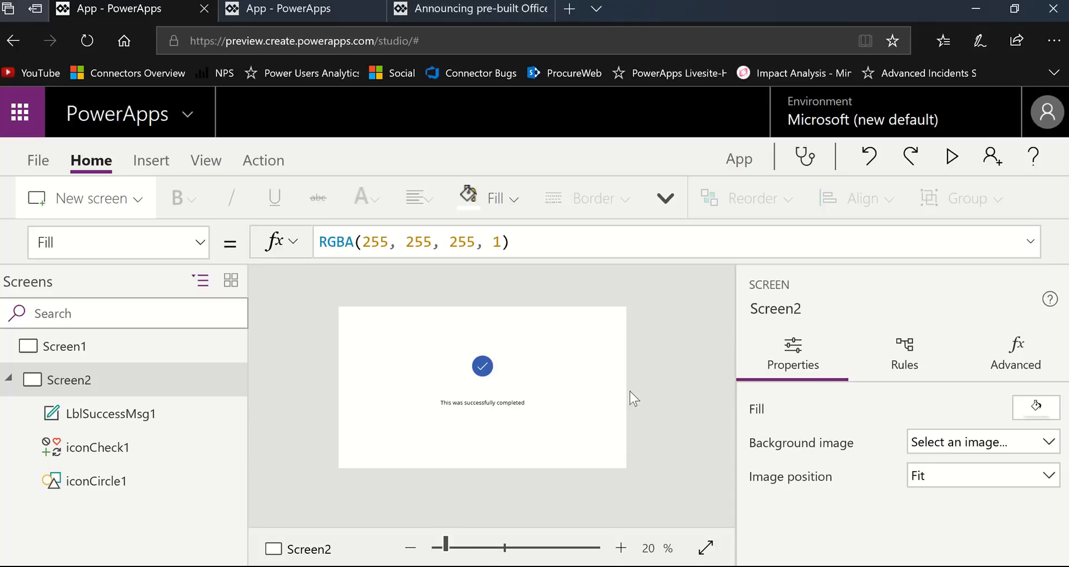
- Reduce the browser zoom to 100%
left_click(1054, 49)
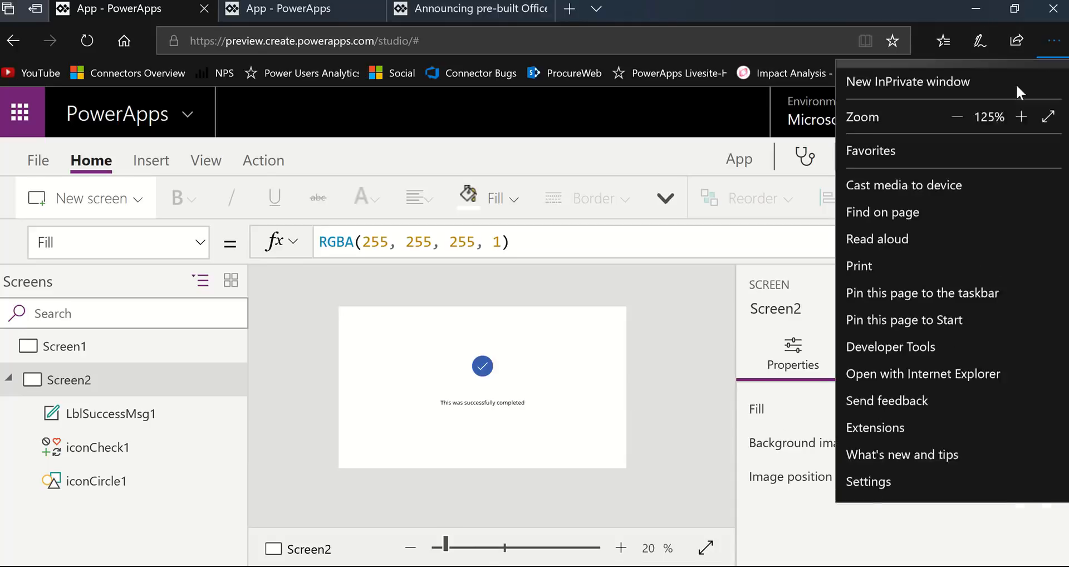
left_click(960, 149)
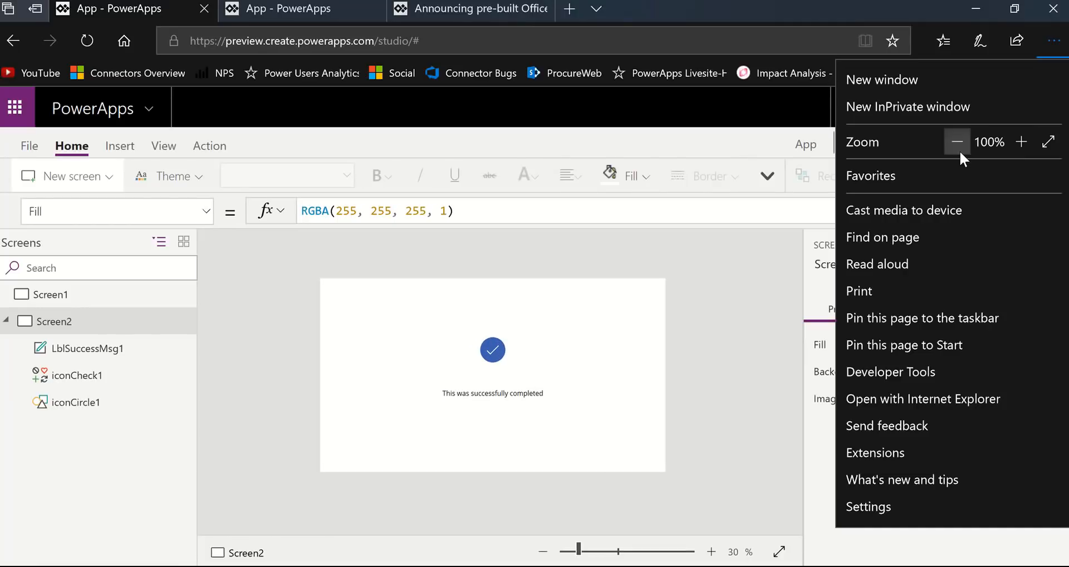
left_click(78, 326)
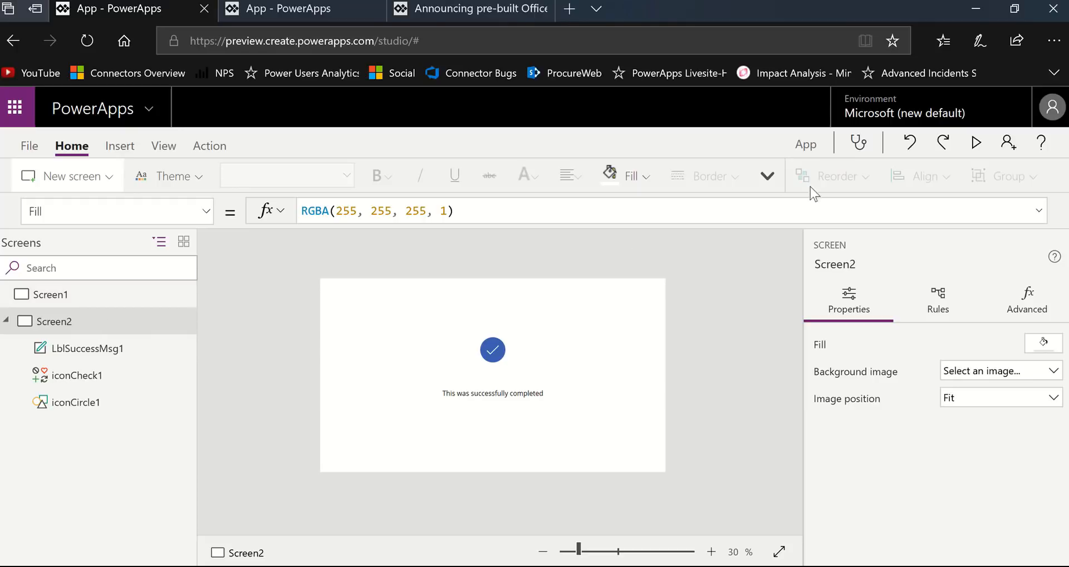
- Examine the accessibility results for the tablet app in the App checker
left_click(860, 150)
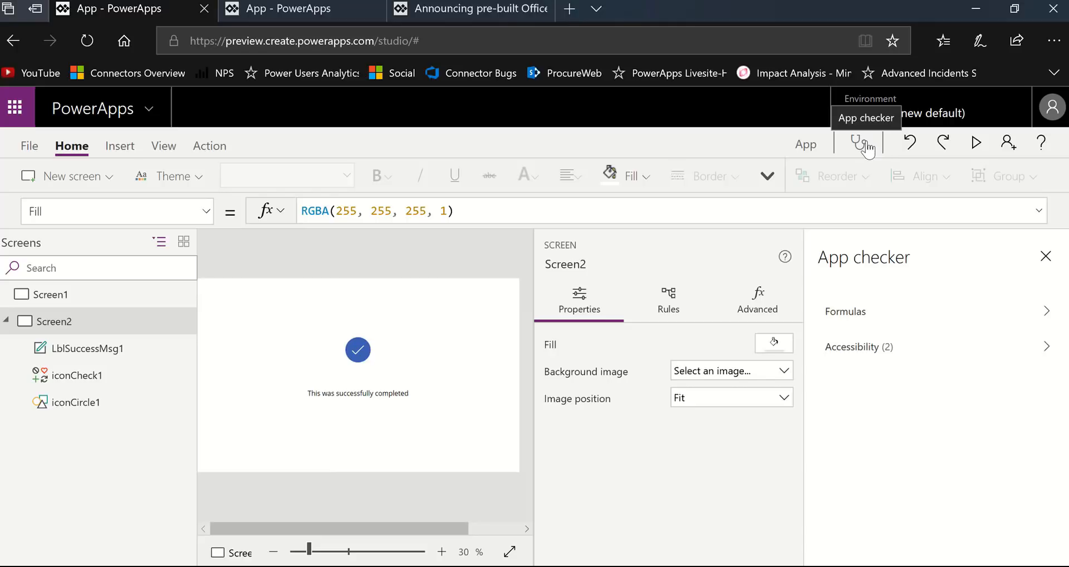
left_click(882, 350)
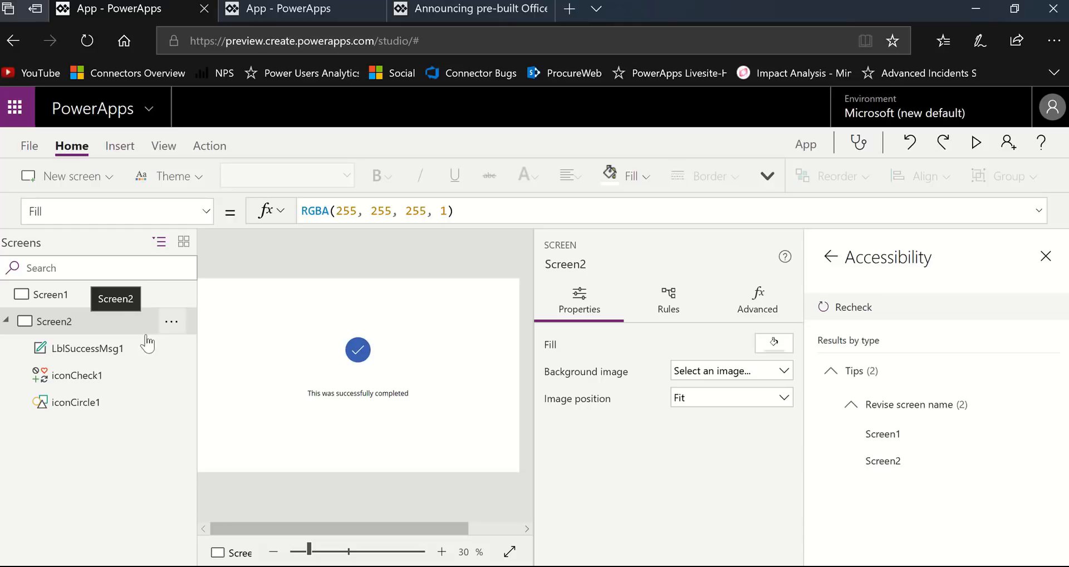
- Rename Screen2, the screen with the success message, to SuccessScreen
left_click(175, 324)
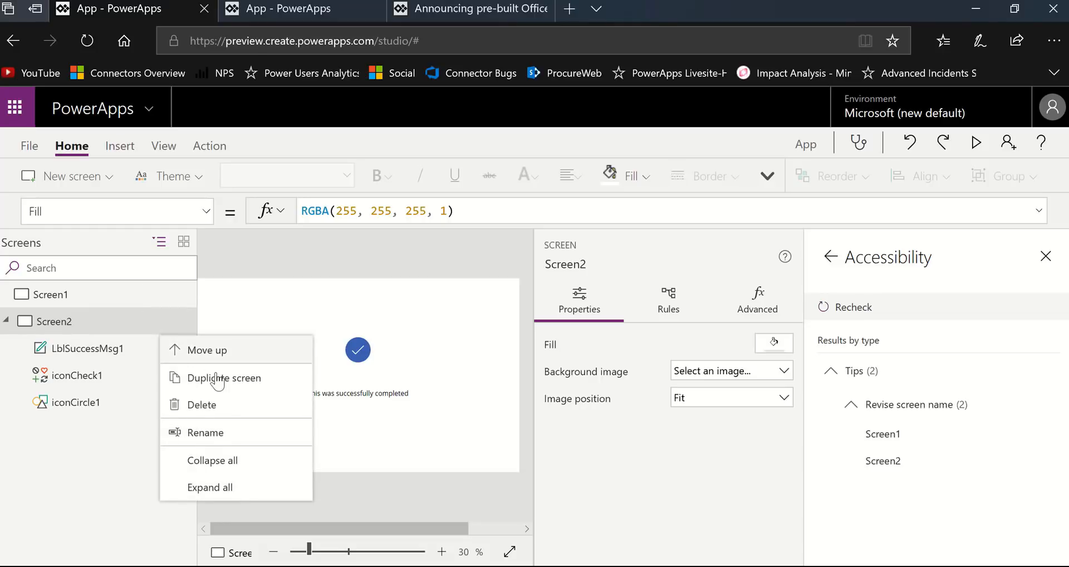
left_click(236, 437)
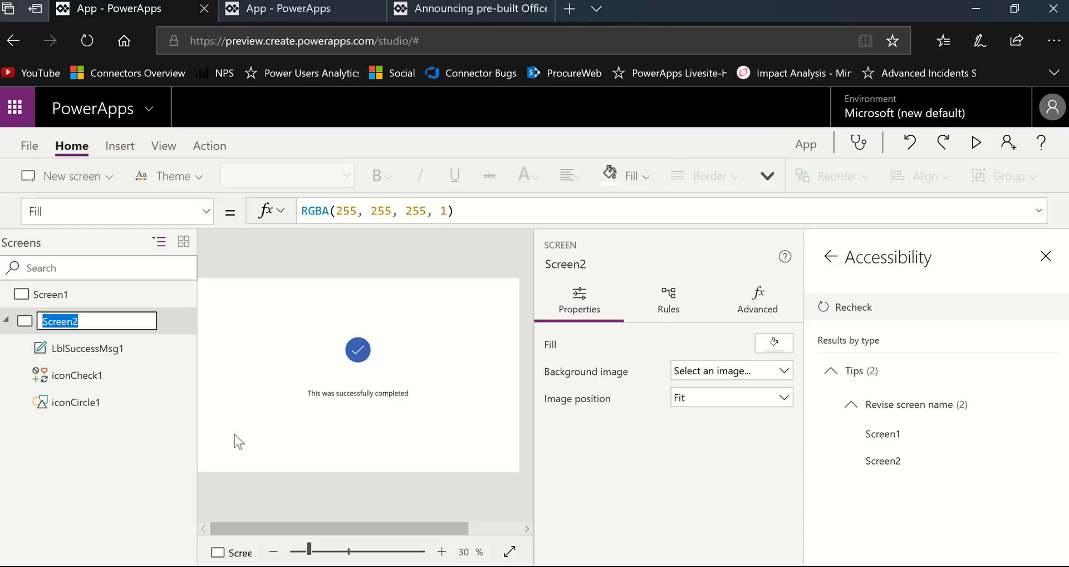
type("SuccessScreen")
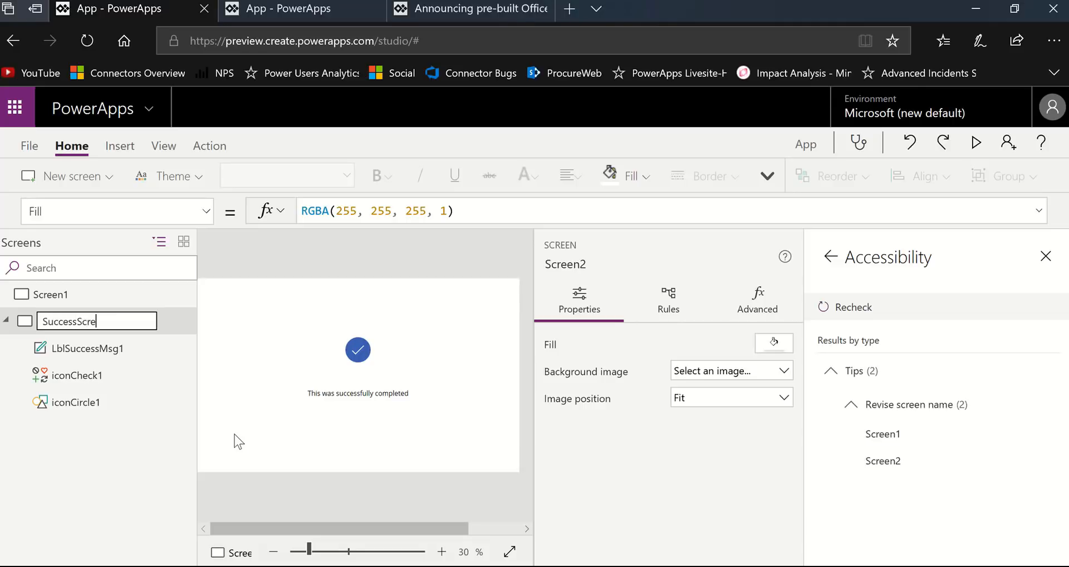
key("Escape")
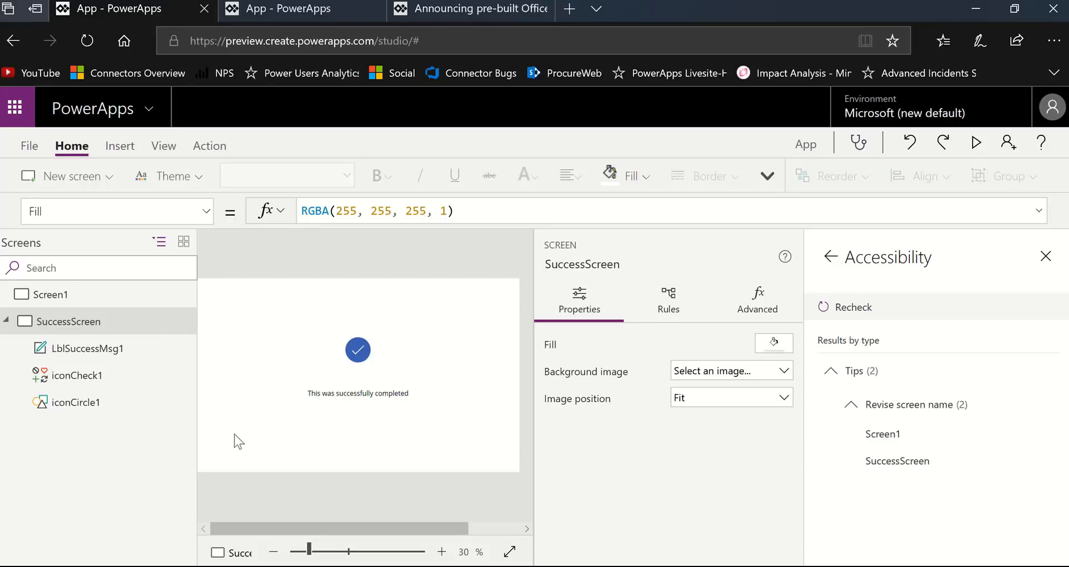
- Close the App checker and delete the blank Screen1 from the app
left_click(101, 304)
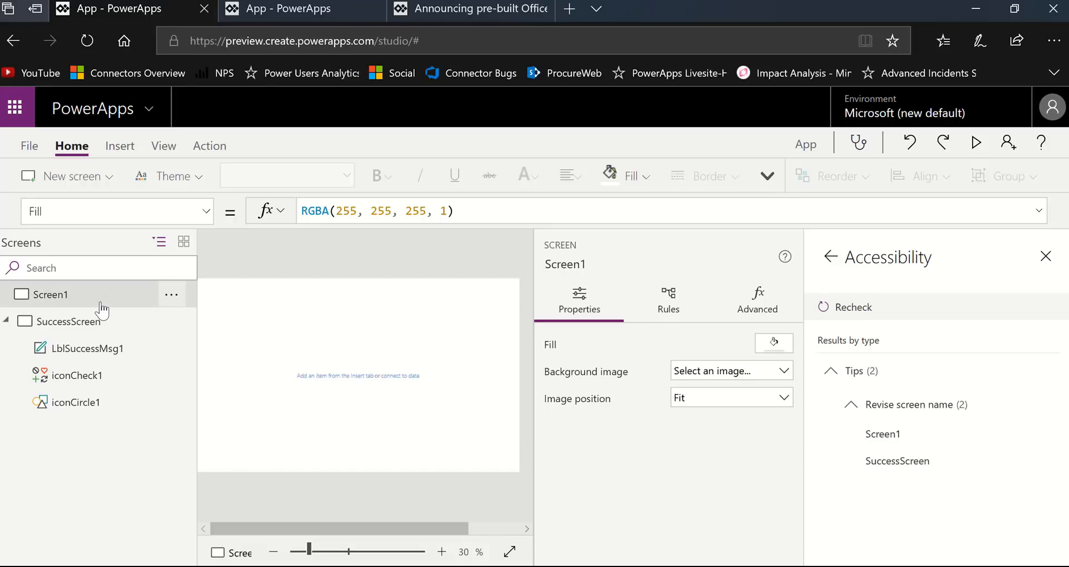
left_click(832, 257)
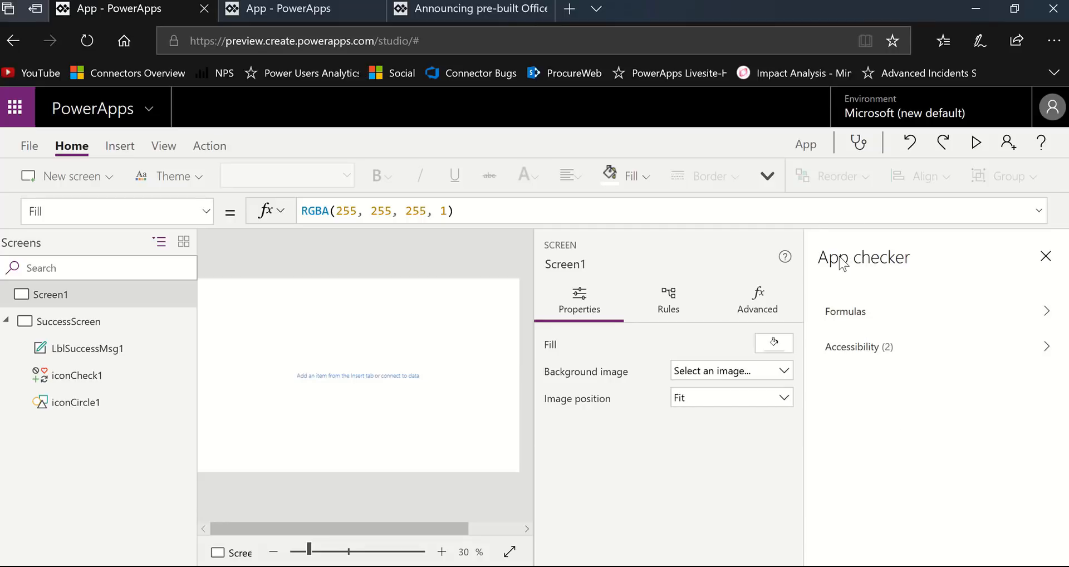
left_click(1046, 257)
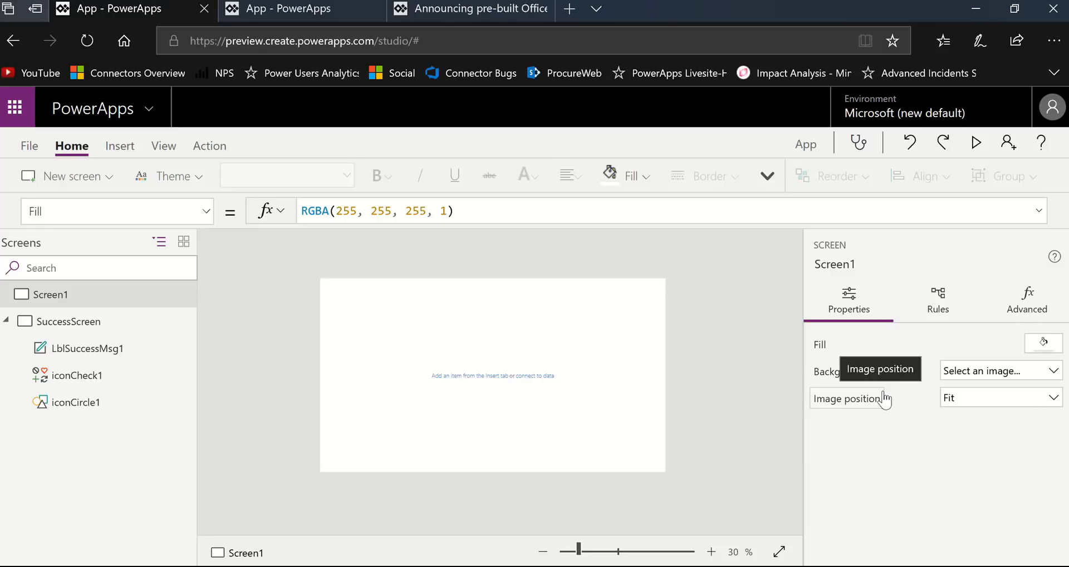
left_click(102, 328)
left_click(138, 295)
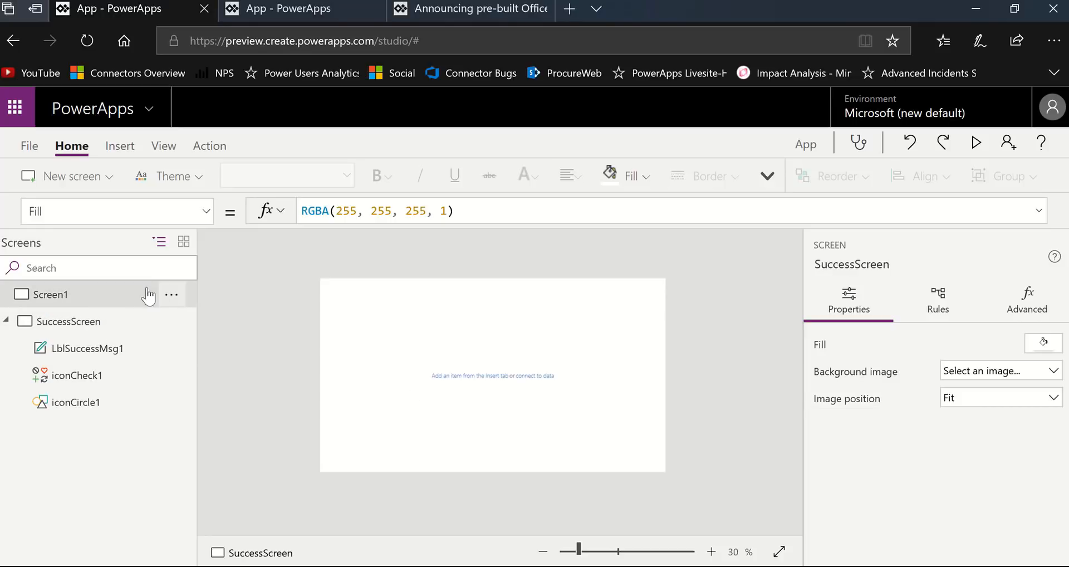
left_click(180, 298)
left_click(229, 379)
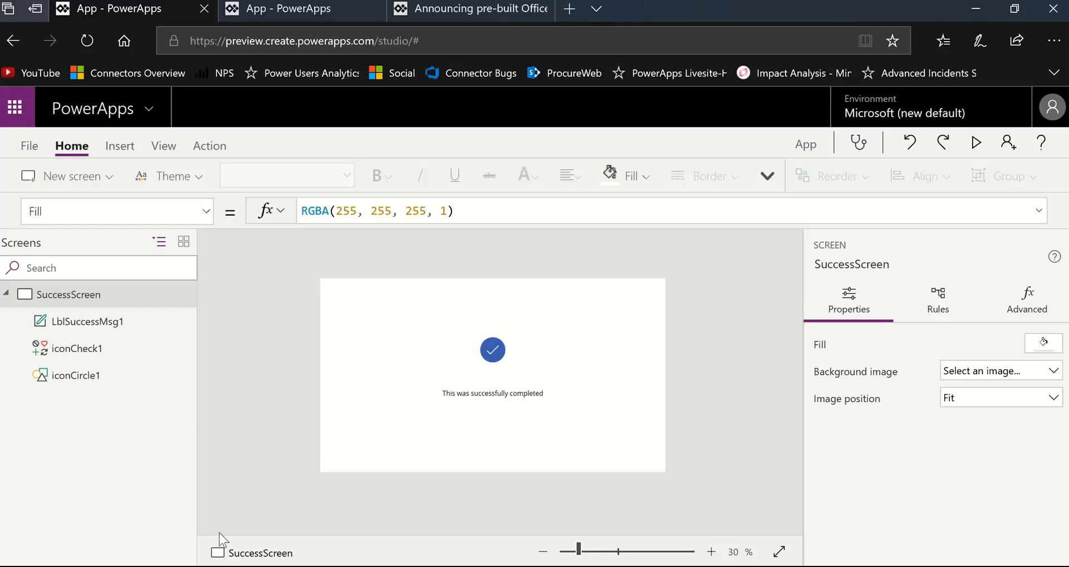
- Inspect the properties of the success screen's message label, check icon and circle
left_click(70, 327)
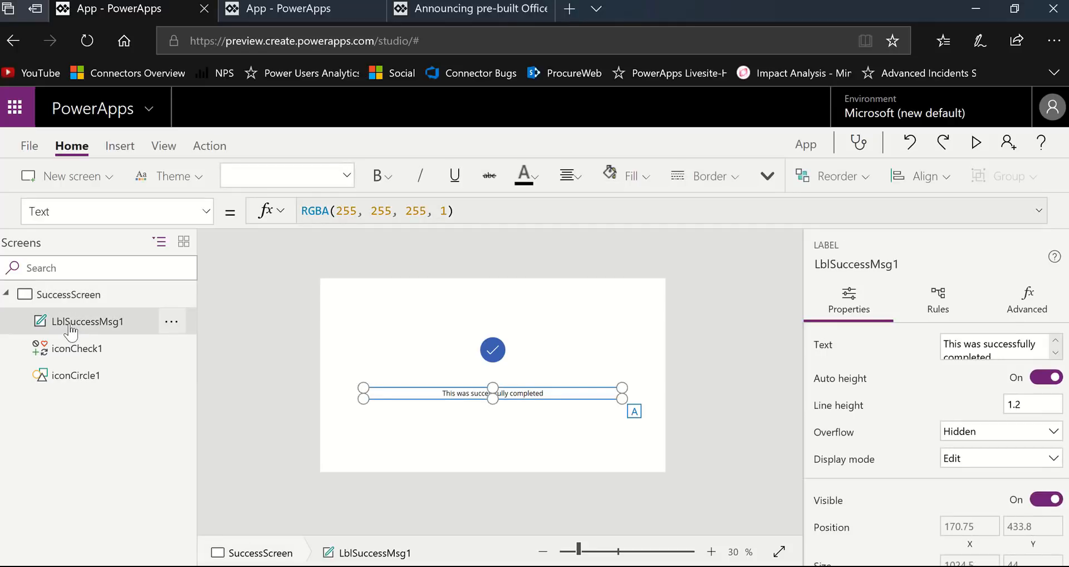
left_click(77, 351)
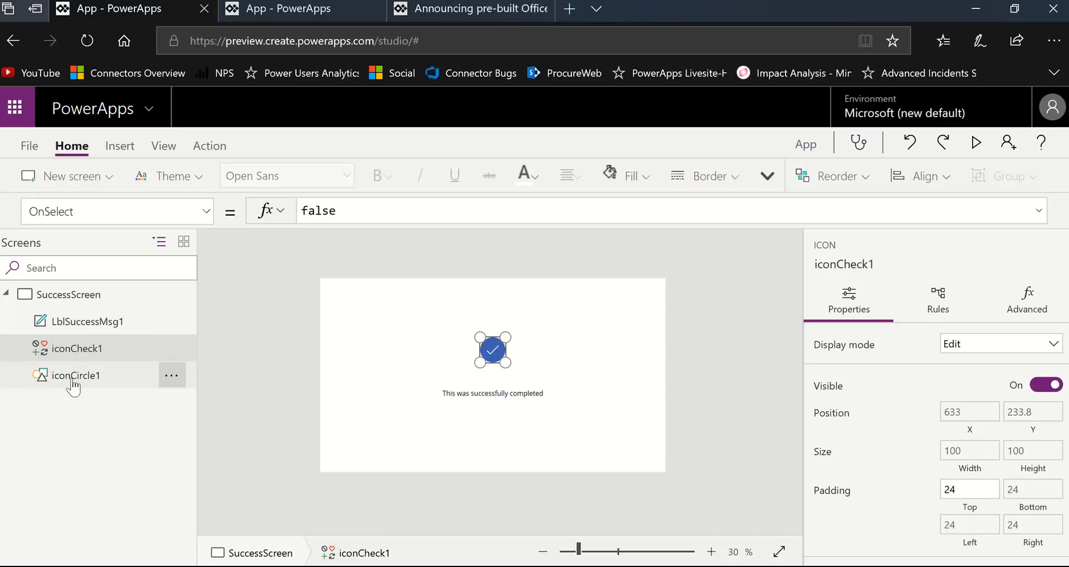
left_click(72, 379)
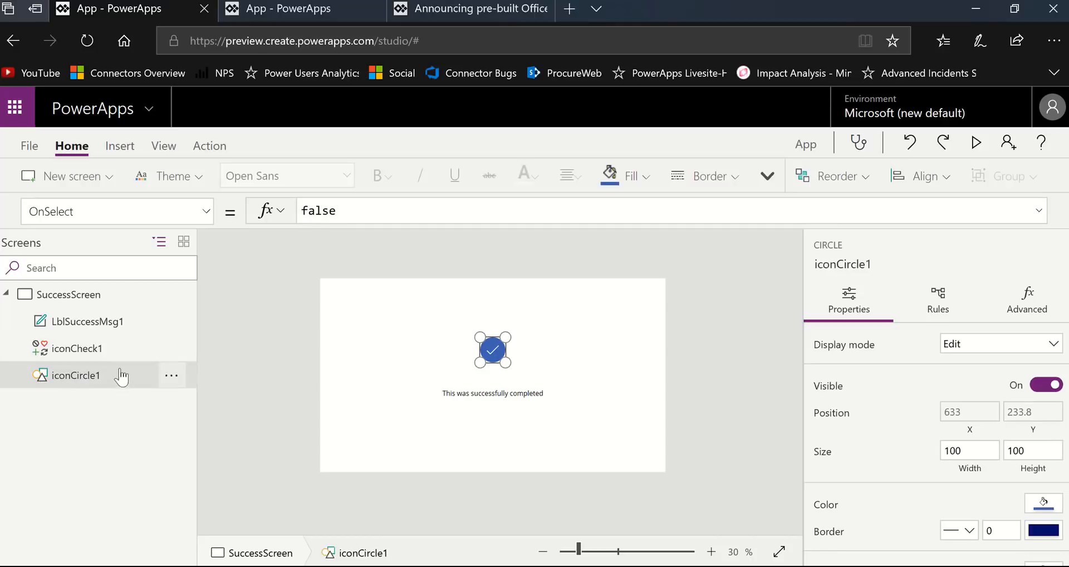
left_click(83, 352)
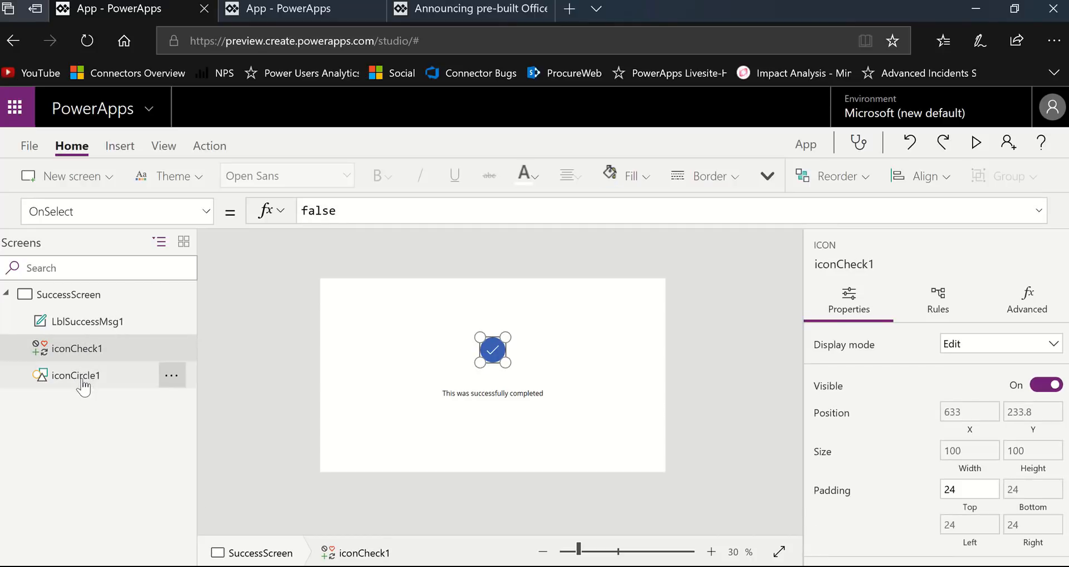
left_click(83, 380)
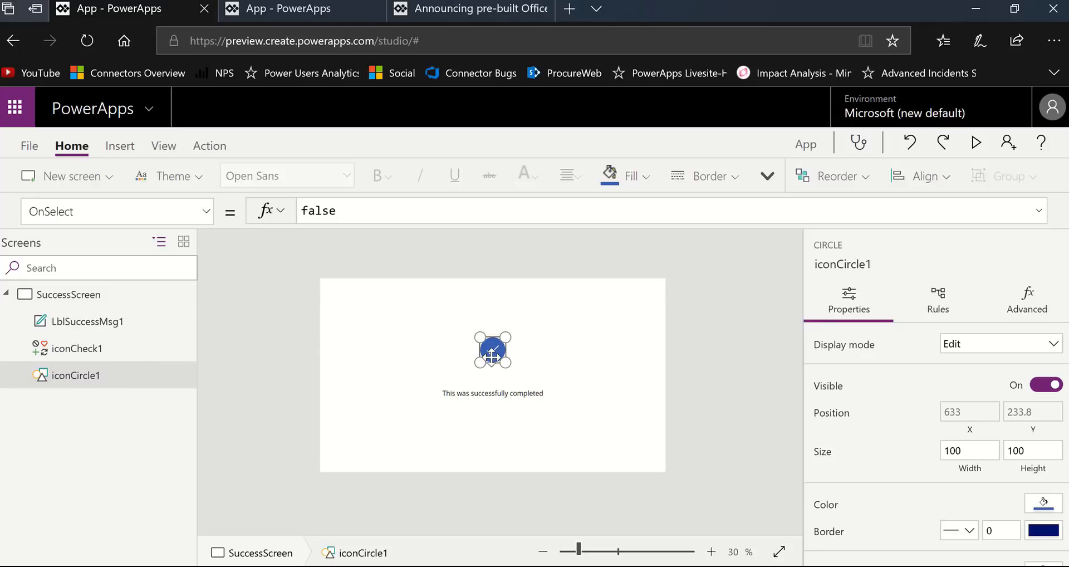
left_click(495, 394)
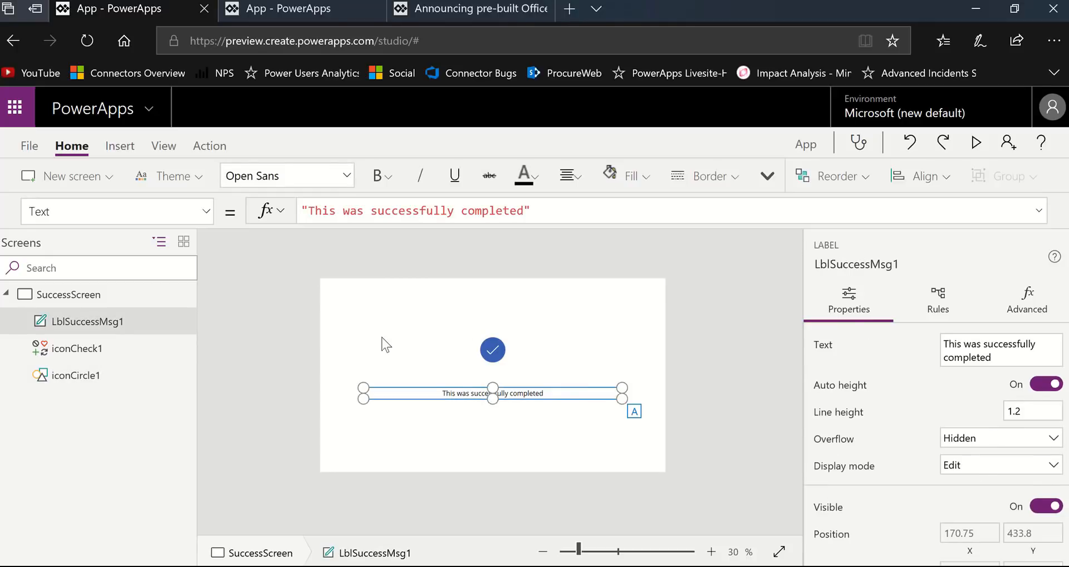
- Try the standard Light, Coral, Brown and Forest themes and Office Blue and Orange, and apply the Office Purple theme
left_click(192, 181)
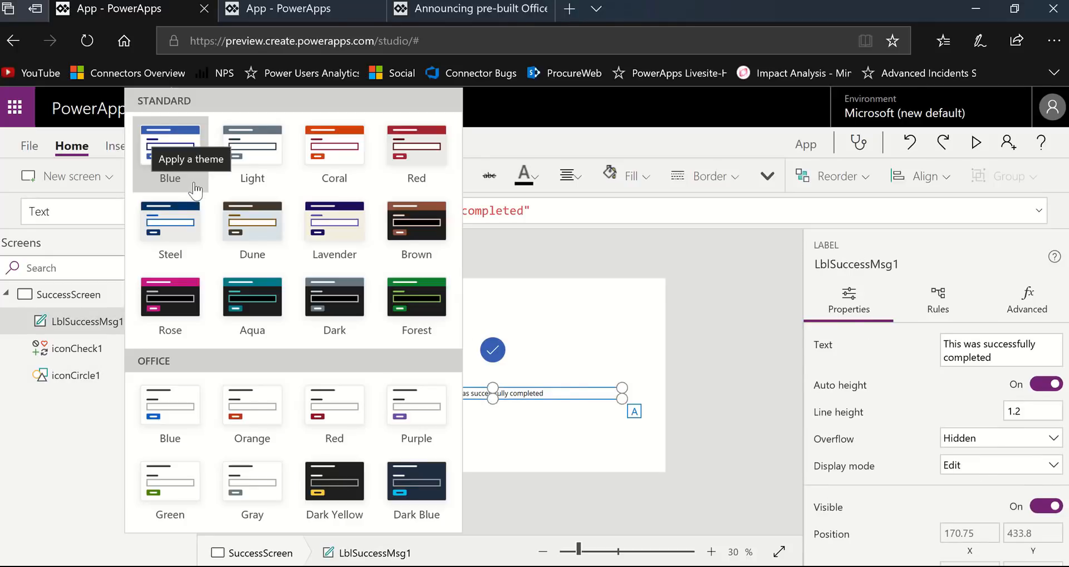
left_click(246, 170)
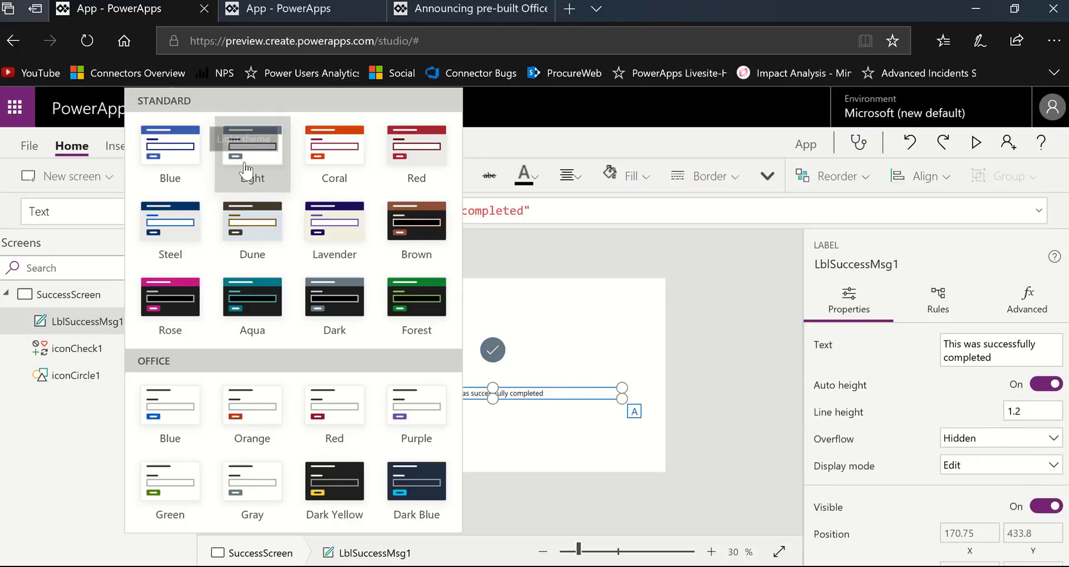
left_click(337, 151)
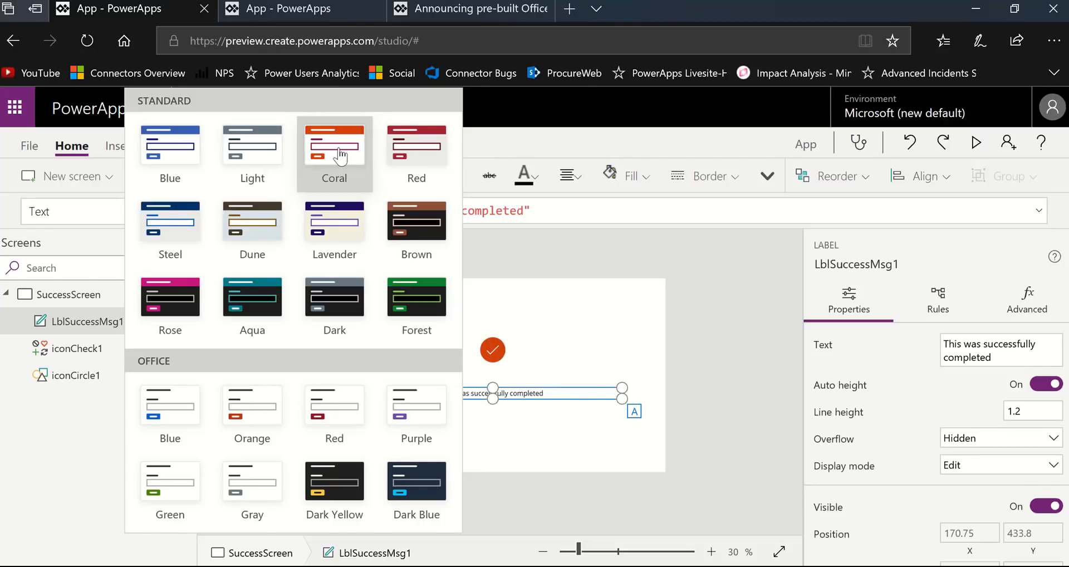
left_click(422, 234)
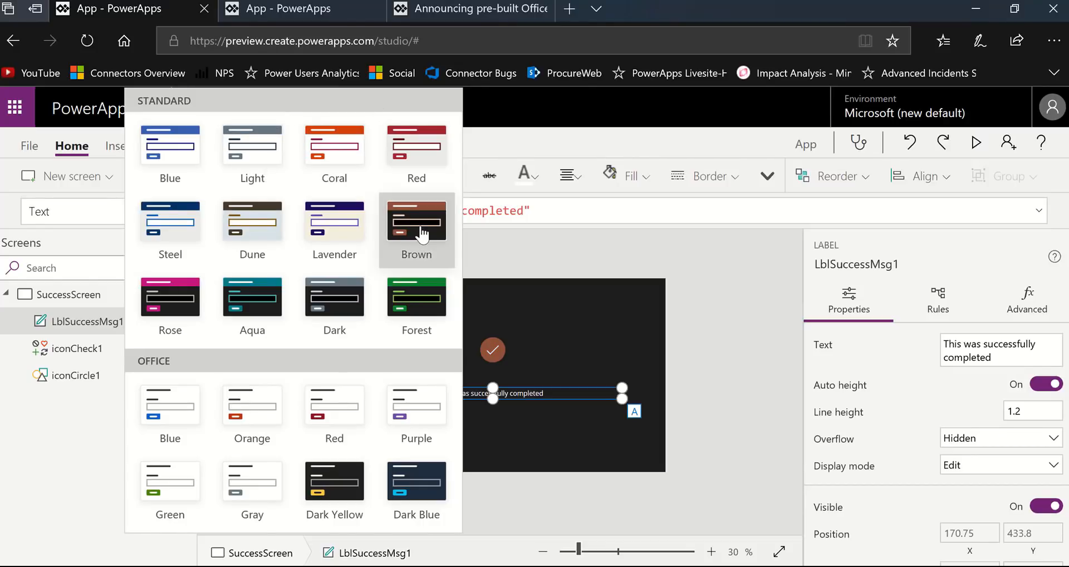
left_click(419, 309)
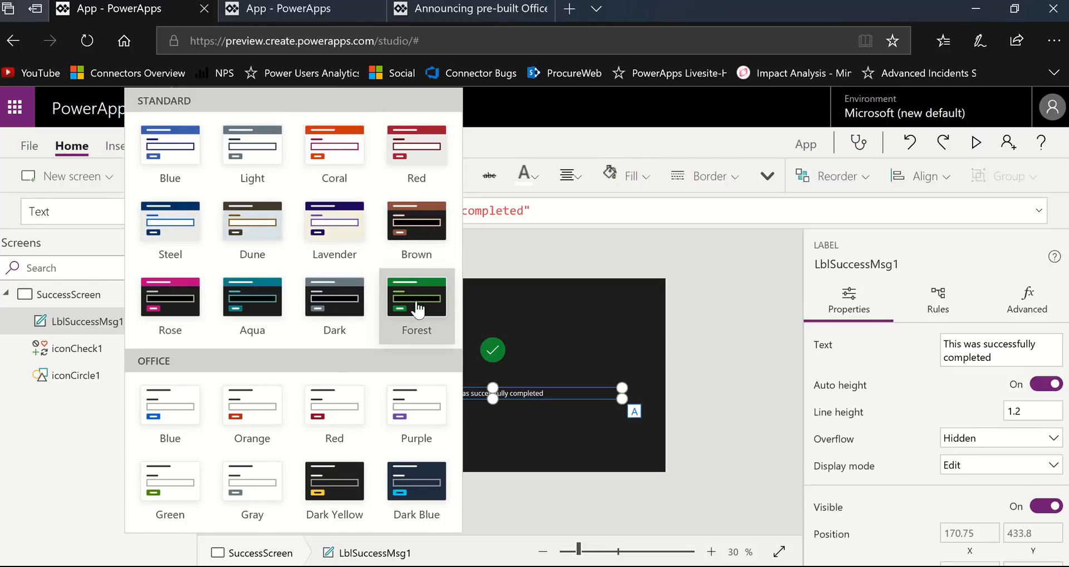
left_click(195, 415)
left_click(277, 435)
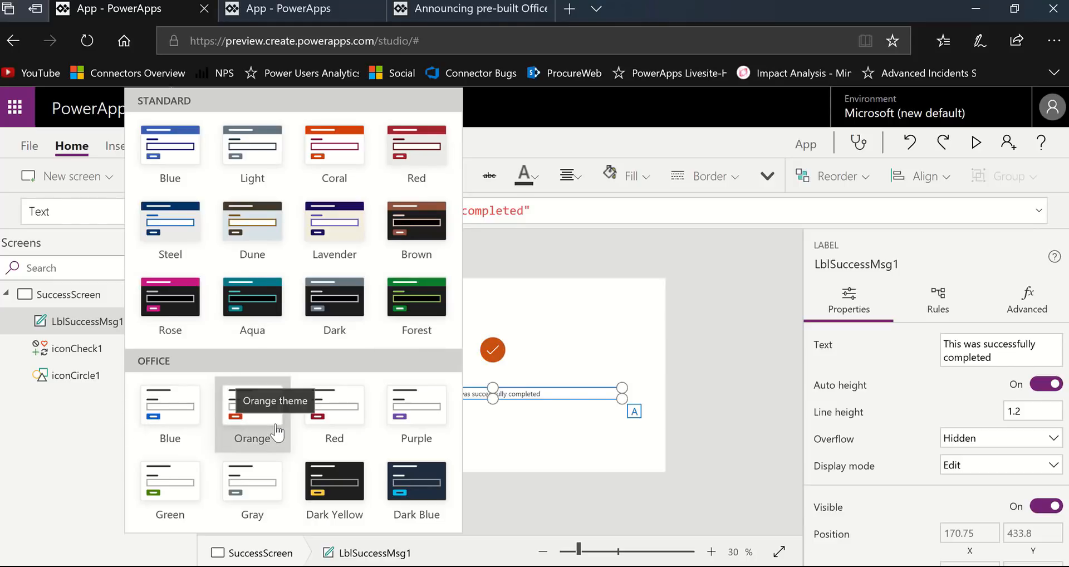
left_click(401, 423)
left_click(718, 411)
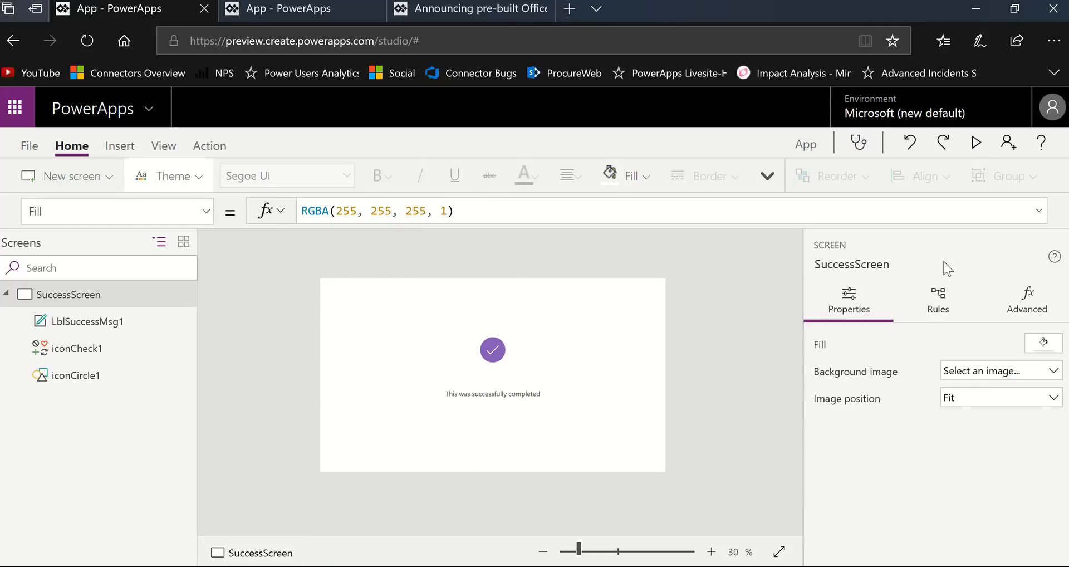
- Preview the success screen, exit the preview, and inspect the properties of its message label
left_click(975, 146)
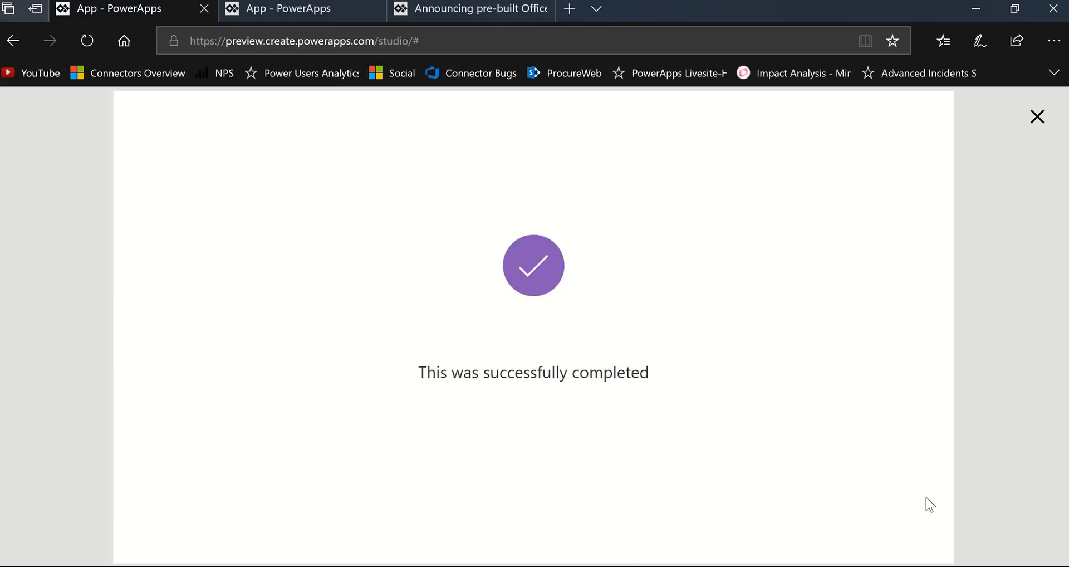
left_click(1035, 117)
left_click(673, 384)
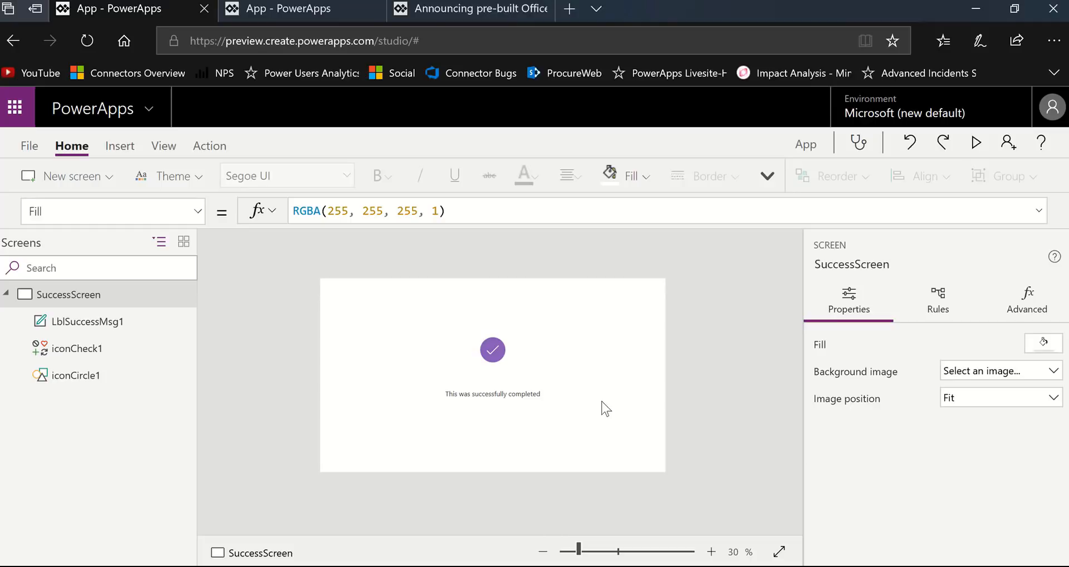
left_click(482, 396)
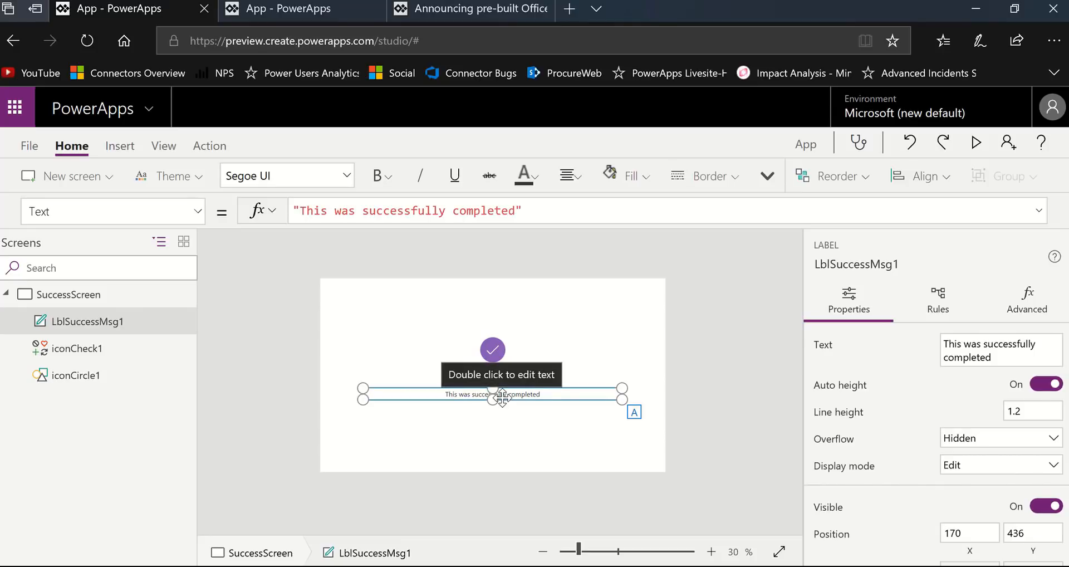
left_click(703, 447)
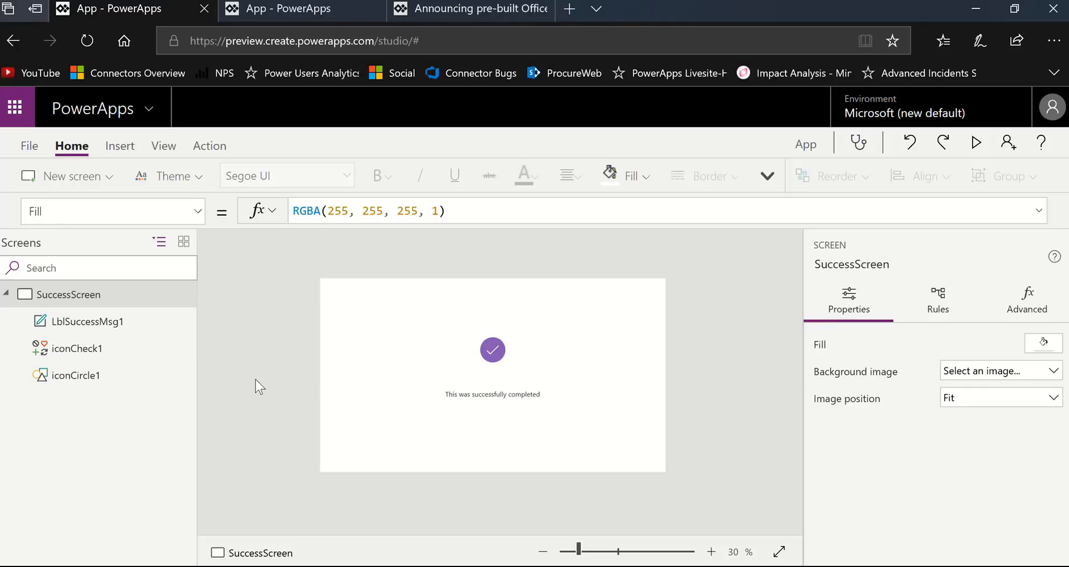
- Add a new screen from the Tutorial template and delete SuccessScreen from the app
left_click(109, 178)
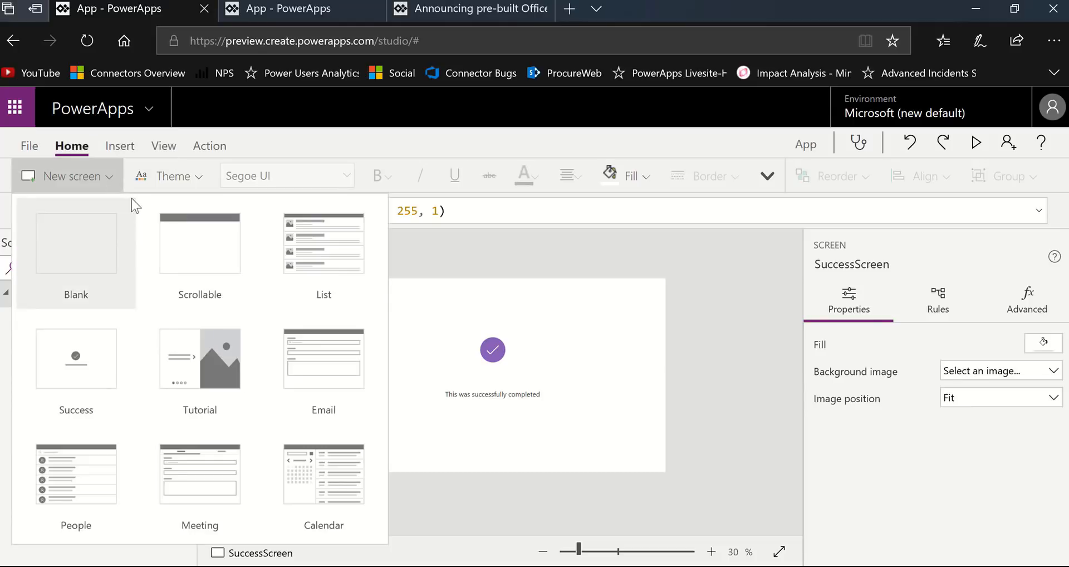
left_click(206, 375)
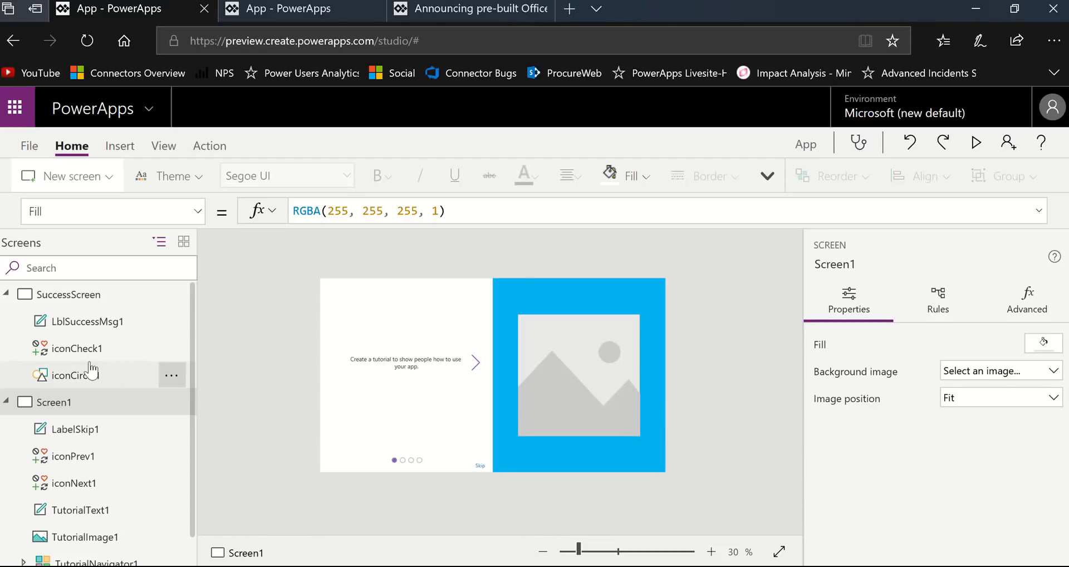
left_click(140, 295)
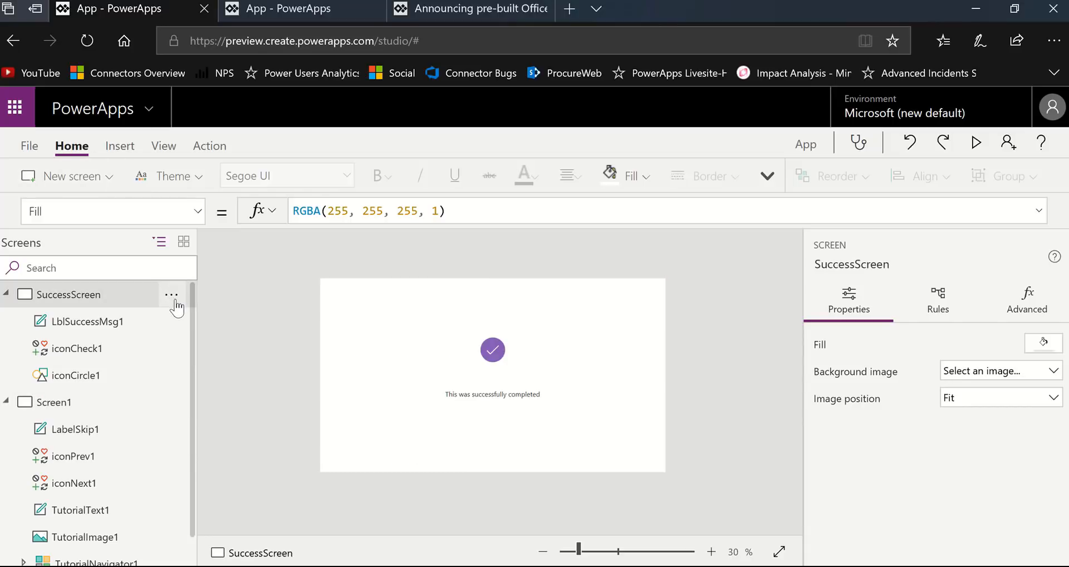
left_click(173, 297)
left_click(242, 379)
- Rename the tutorial screen to TutorialMain
left_click(171, 295)
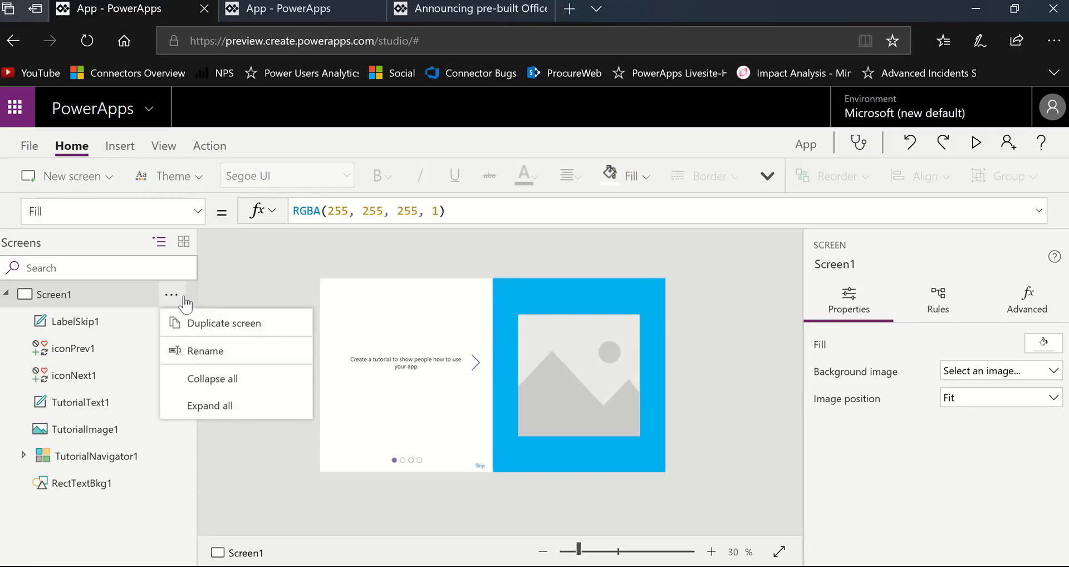
left_click(265, 352)
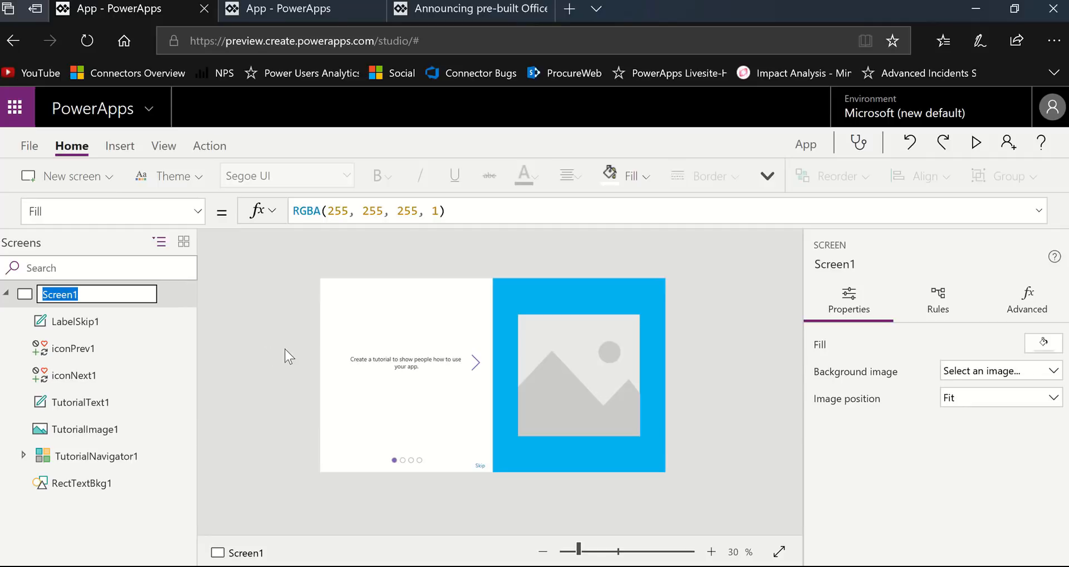
type("TutorialMai")
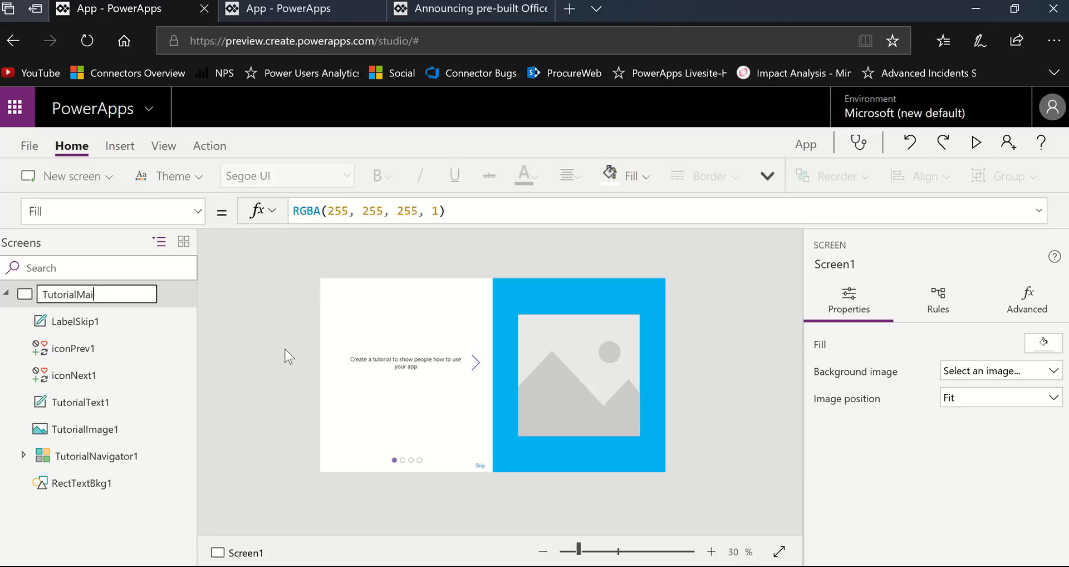
type("n")
key("Return")
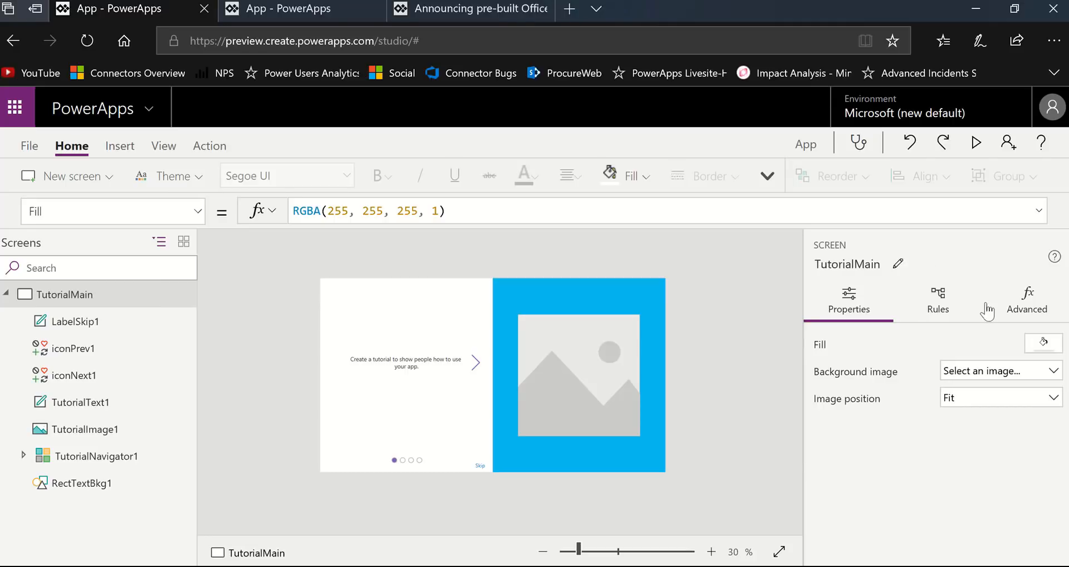
- Check the accessibility results for the tutorial screen in the App checker
left_click(858, 145)
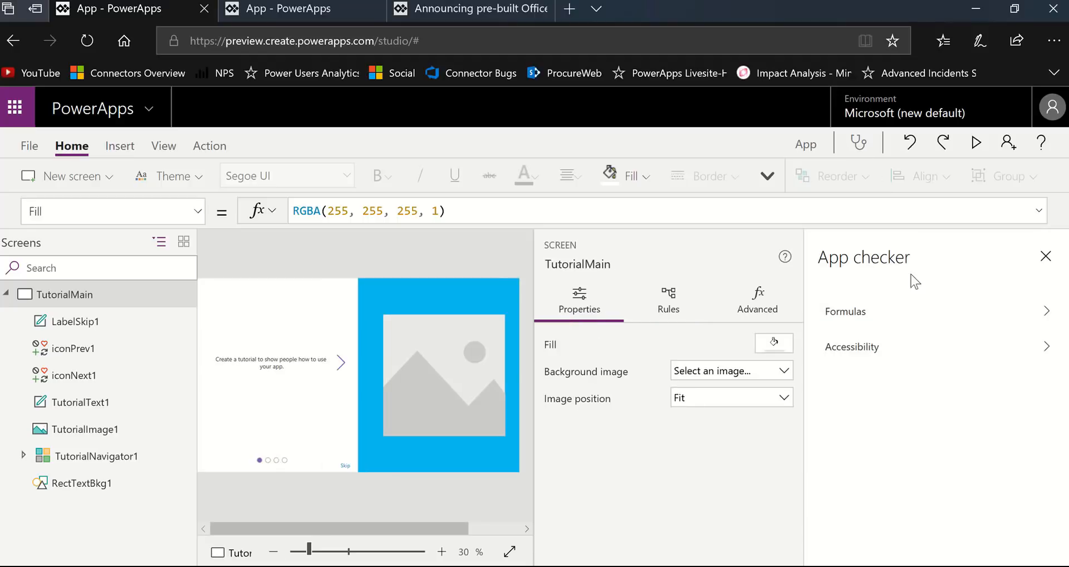
left_click(888, 350)
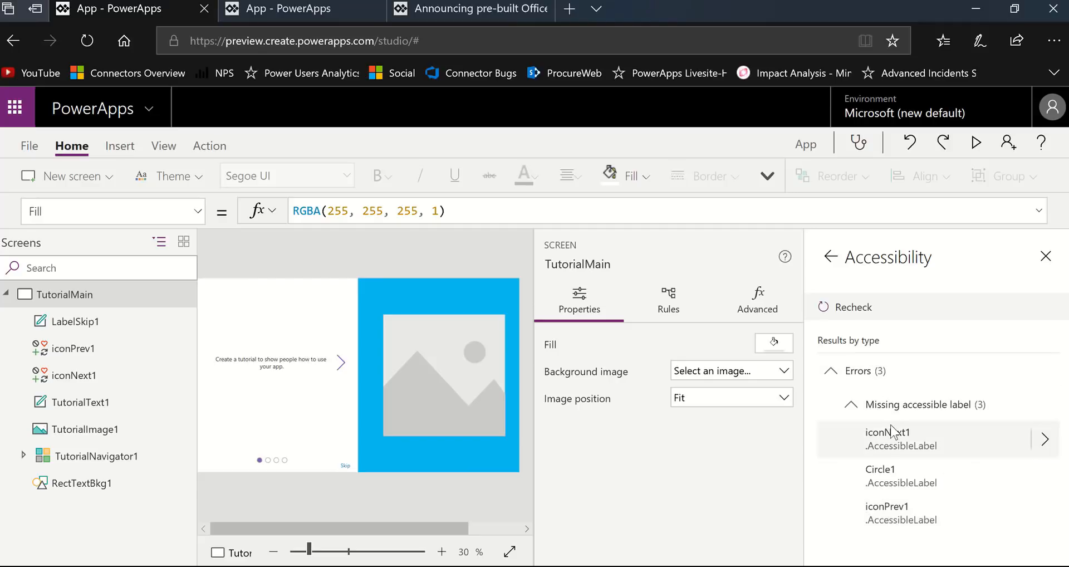
- Close the App checker's accessibility results and select the Skip label on the TutorialMain screen
left_click(53, 270)
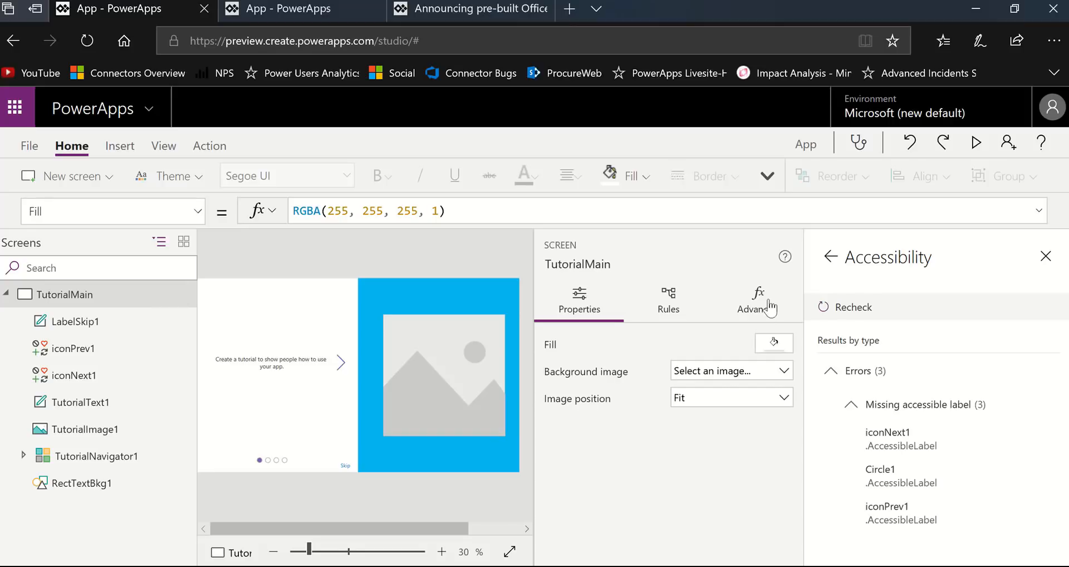
left_click(831, 258)
left_click(1044, 256)
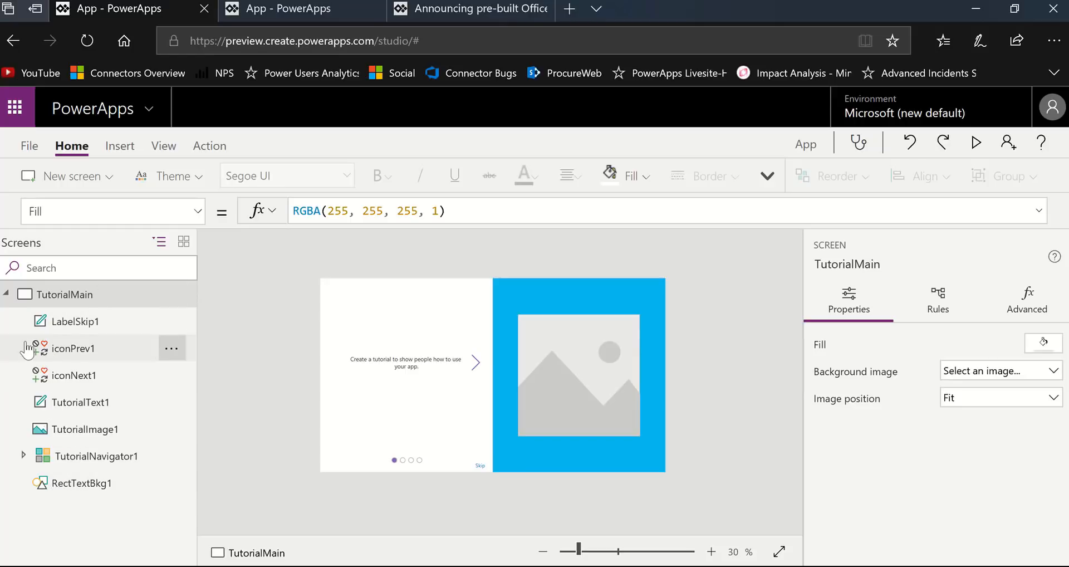
left_click(78, 327)
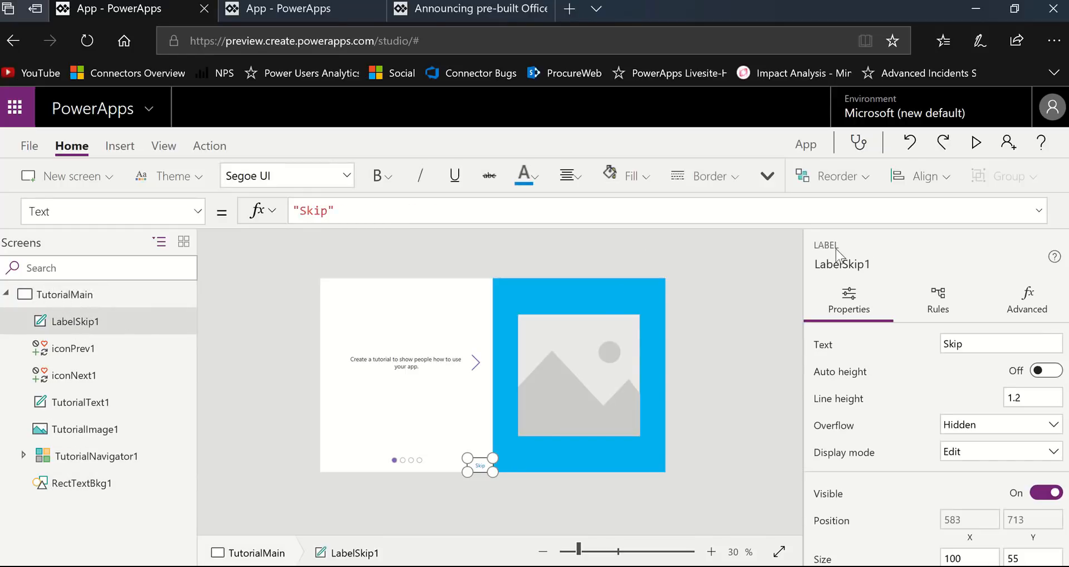
- Preview the tutorial screen and page forward to the last tutorial page and back to the first using its arrows
left_click(976, 142)
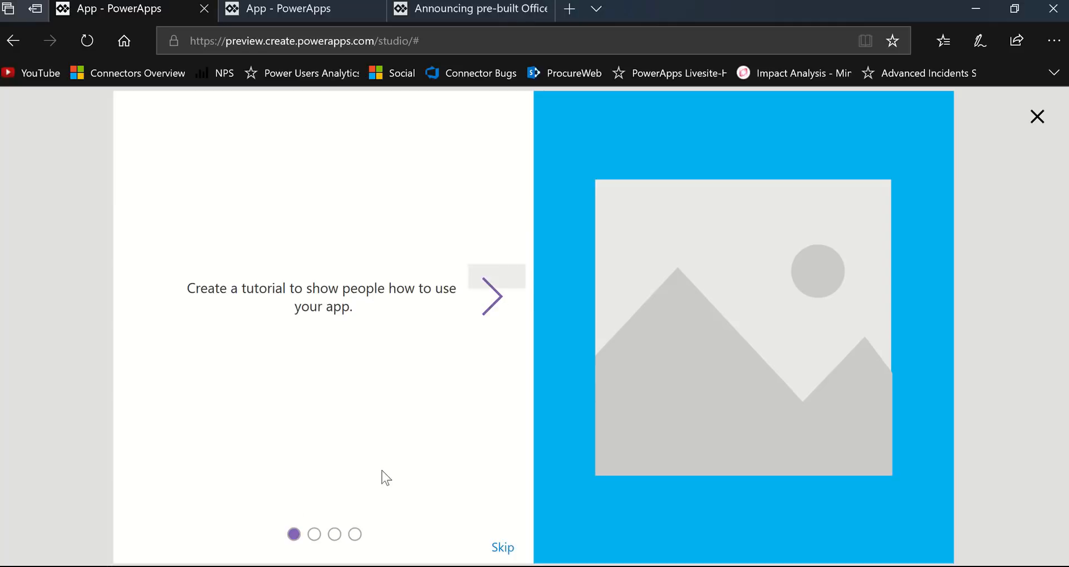
left_click(499, 306)
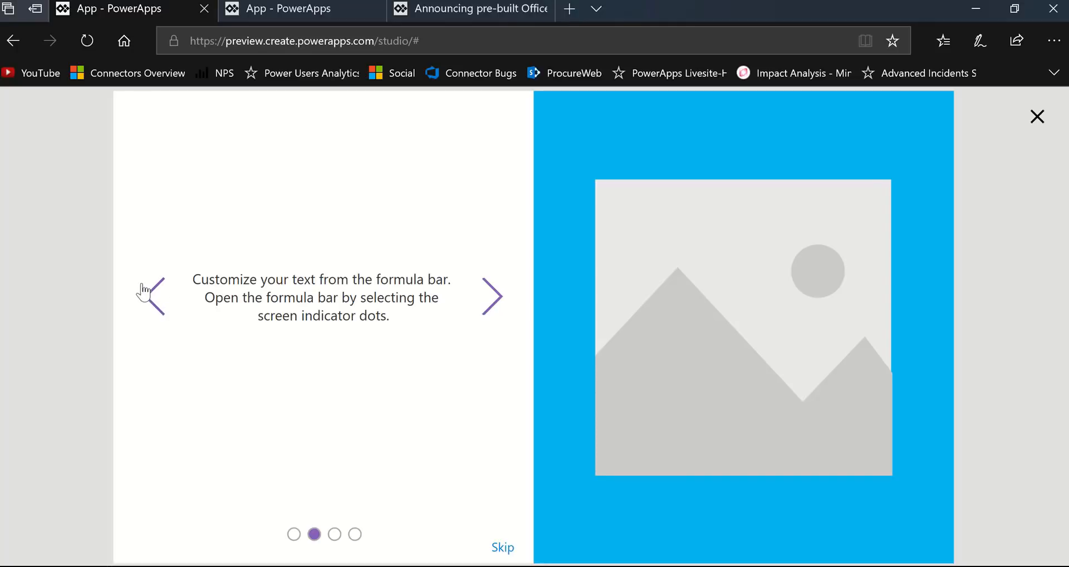
left_click(156, 319)
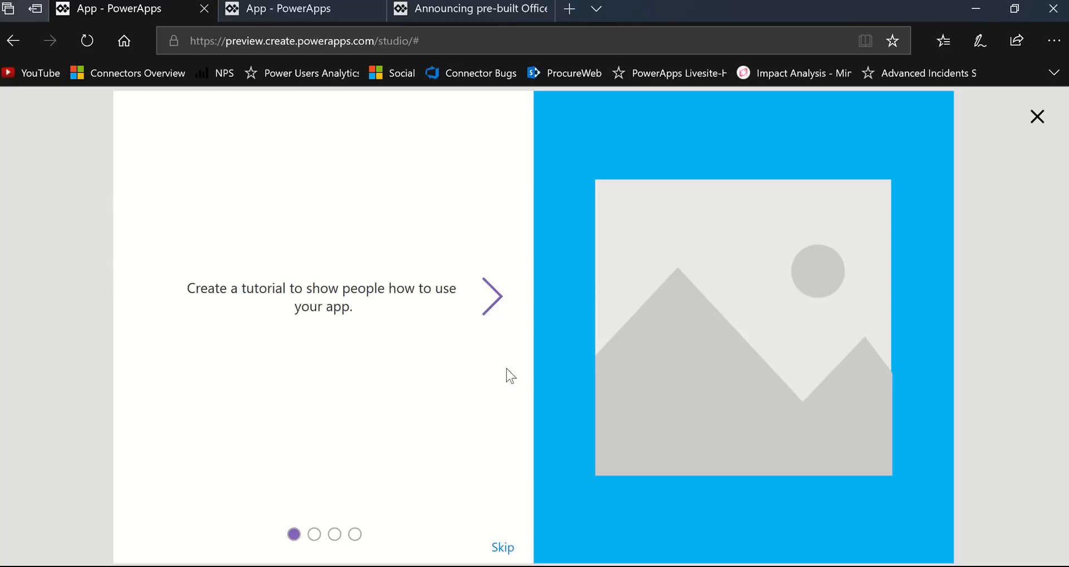
left_click(487, 305)
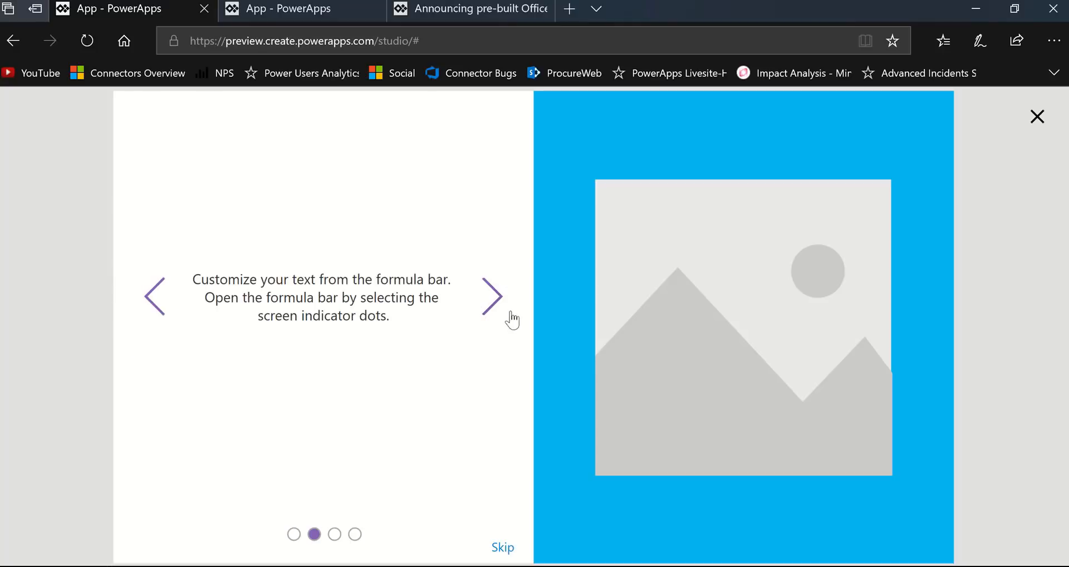
left_click(492, 307)
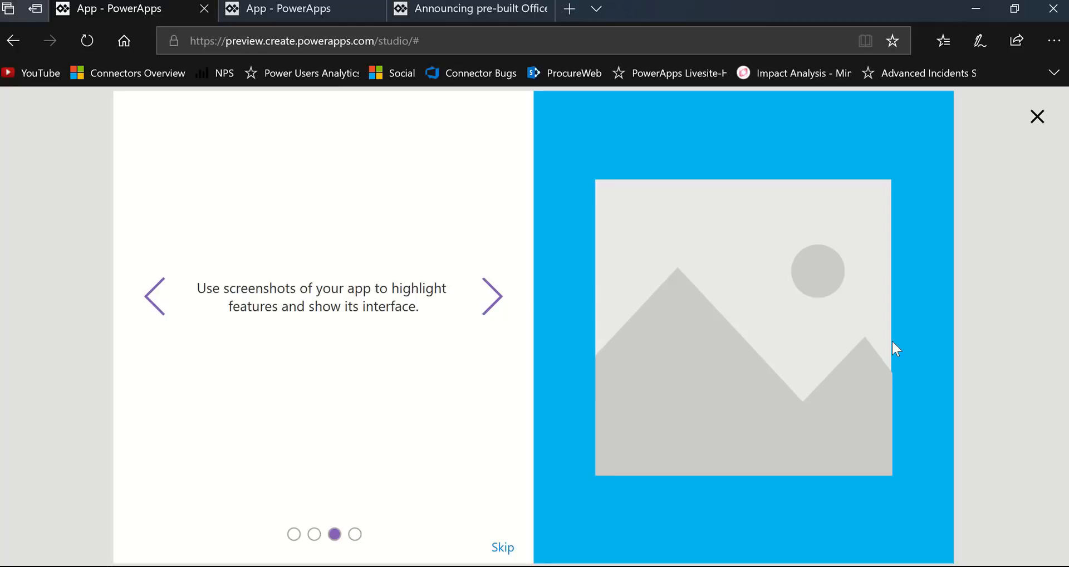
left_click(493, 296)
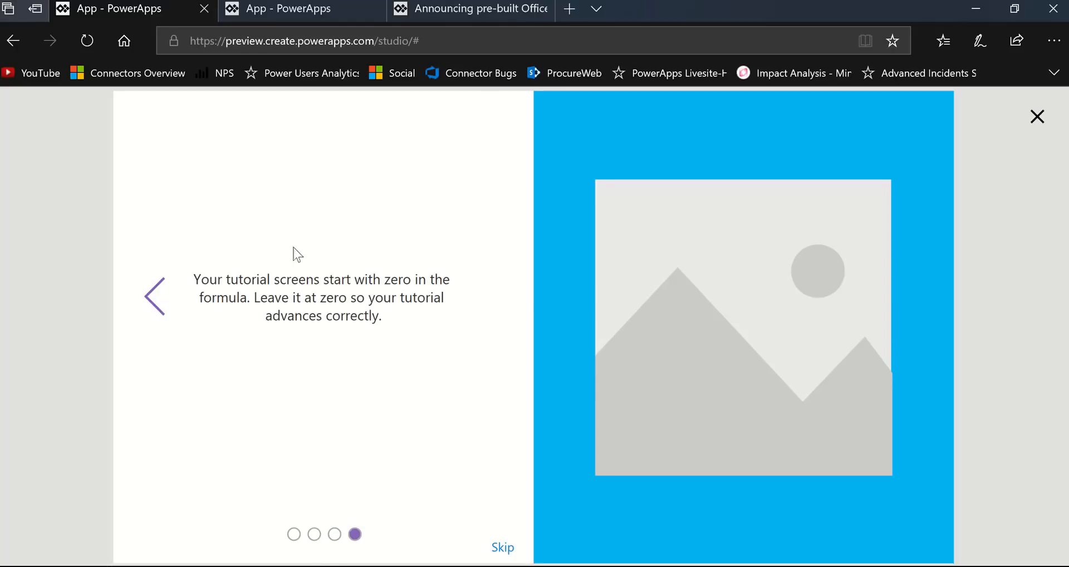
left_click(154, 310)
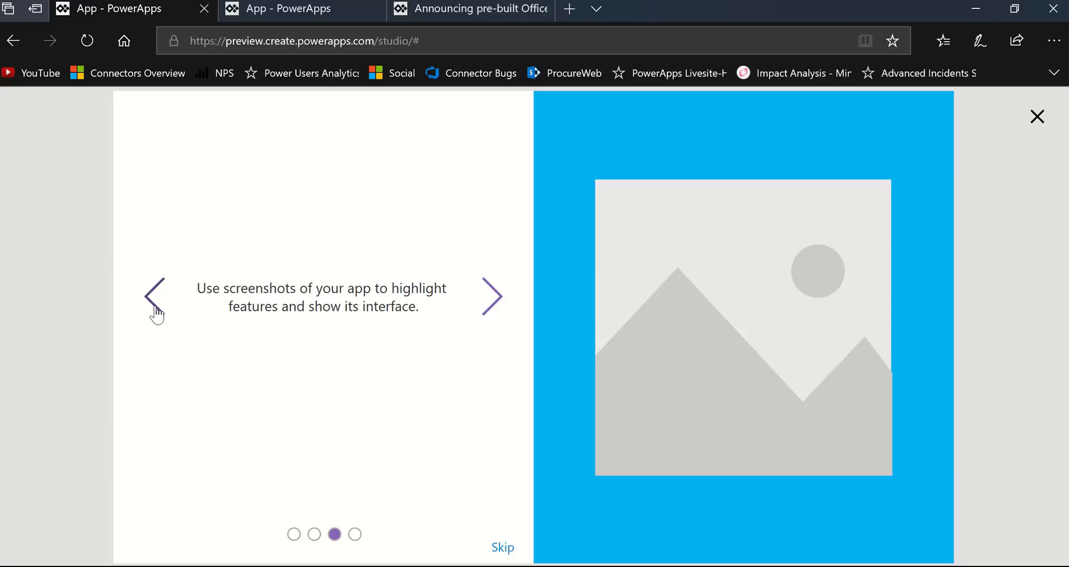
left_click(154, 310)
left_click(154, 309)
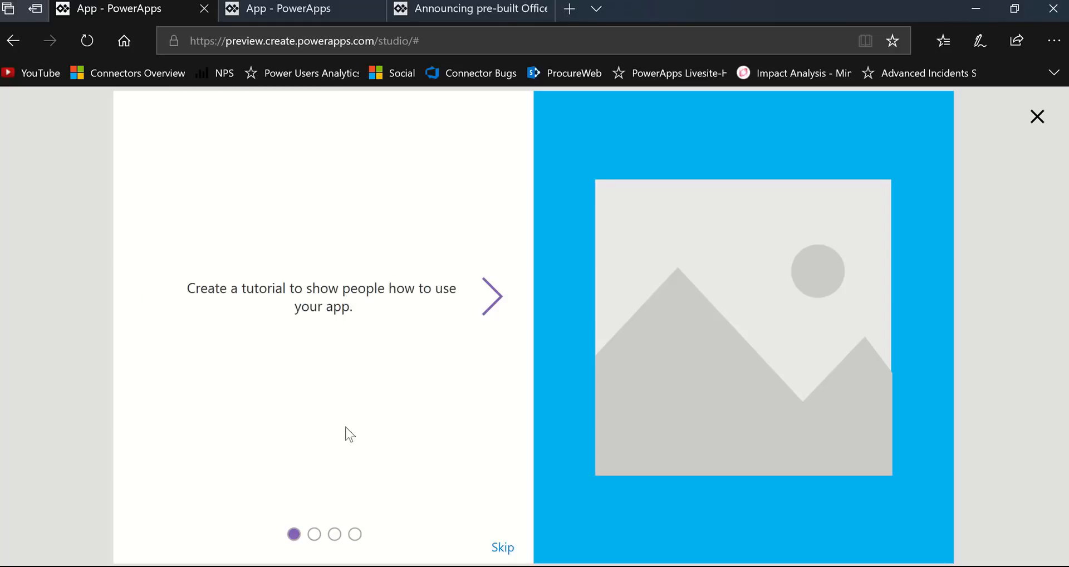
- Test the second indicator dot and the Skip link, return to the first tutorial page, and exit the preview
left_click(315, 535)
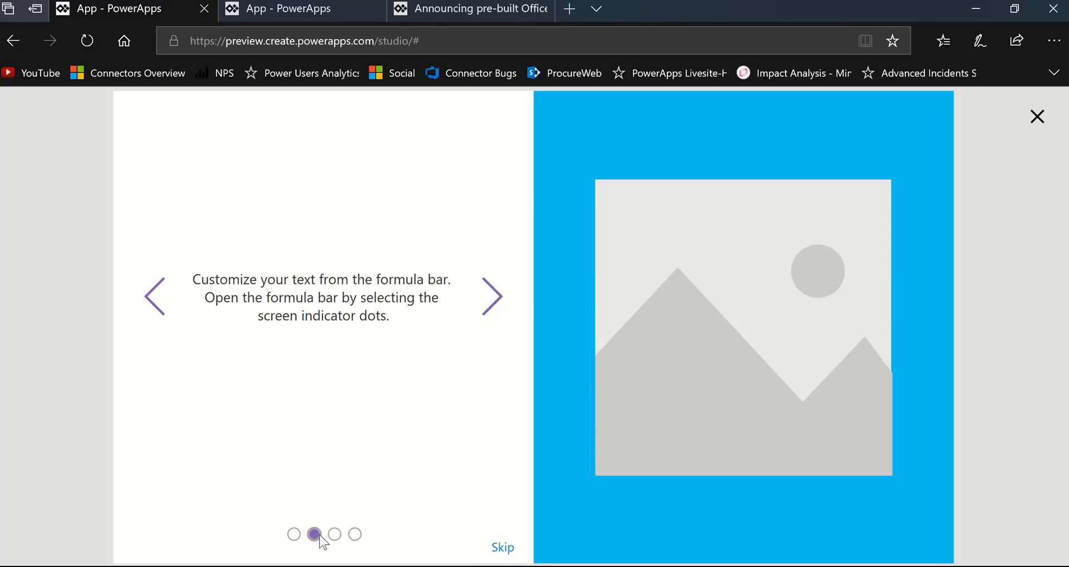
left_click(503, 549)
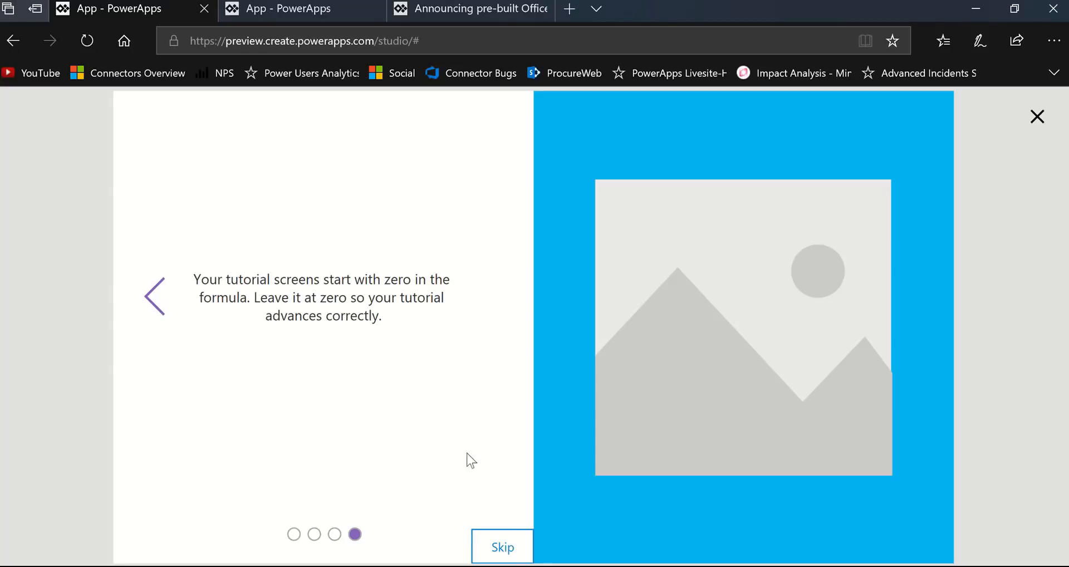
left_click(157, 311)
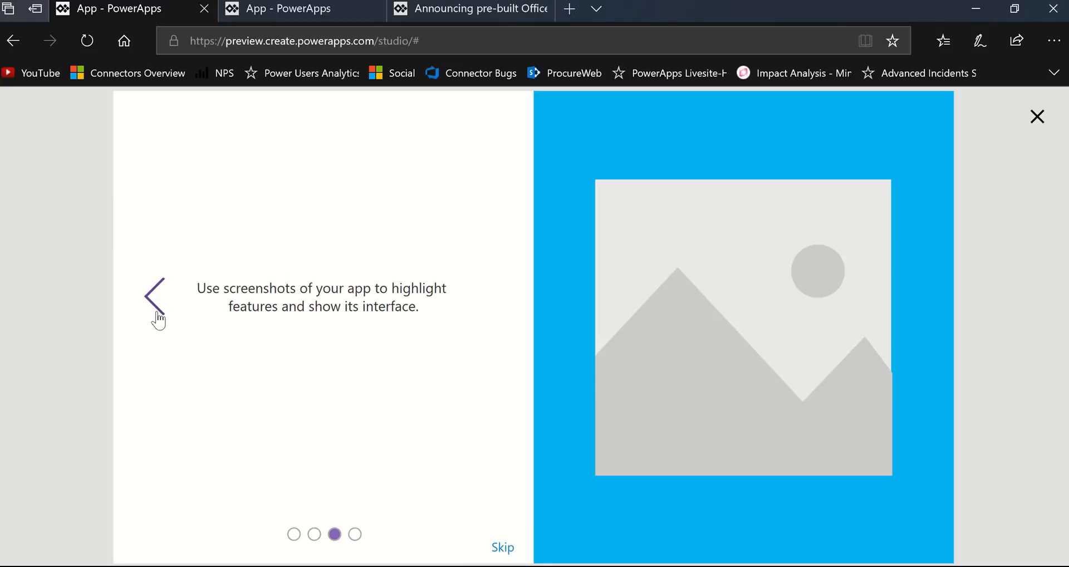
left_click(157, 313)
left_click(157, 313)
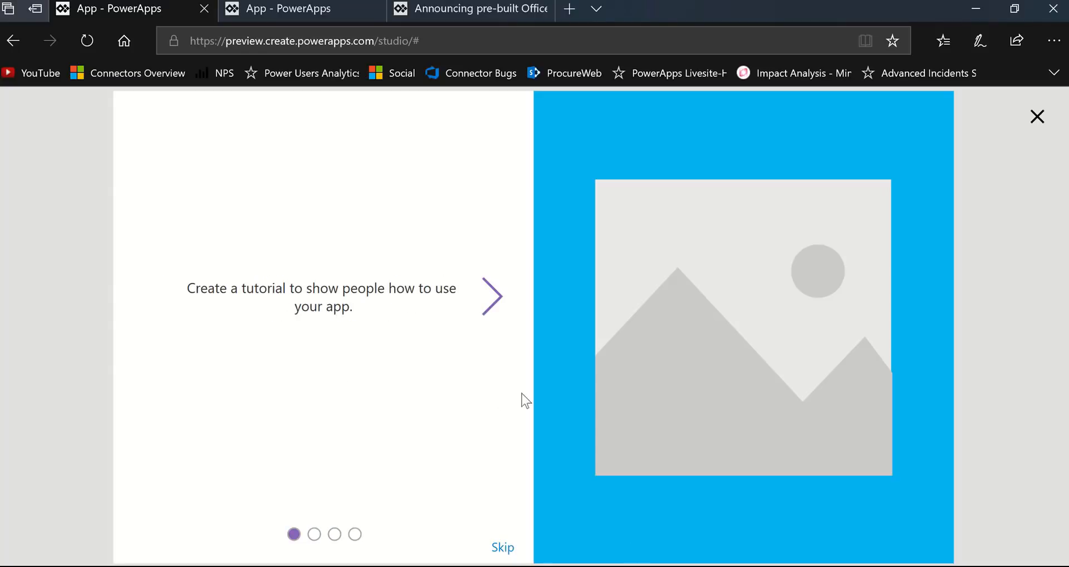
left_click(1039, 119)
left_click(651, 390)
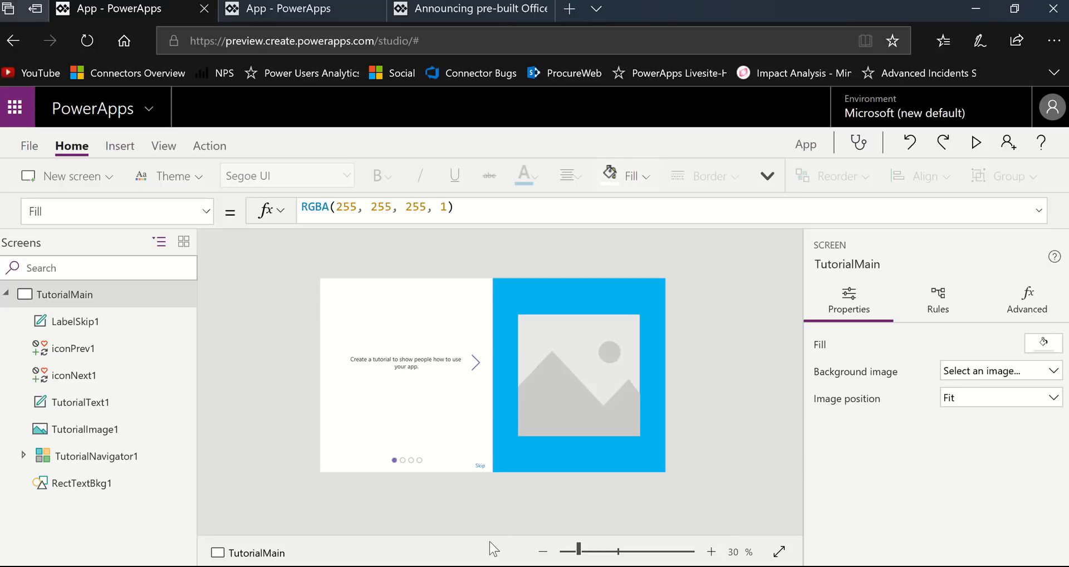
- Examine the Skip label's OnSelect formula, highlighting the _guideStep variable and the TutorialNavigator1 reference, and deselect the label
left_click(85, 329)
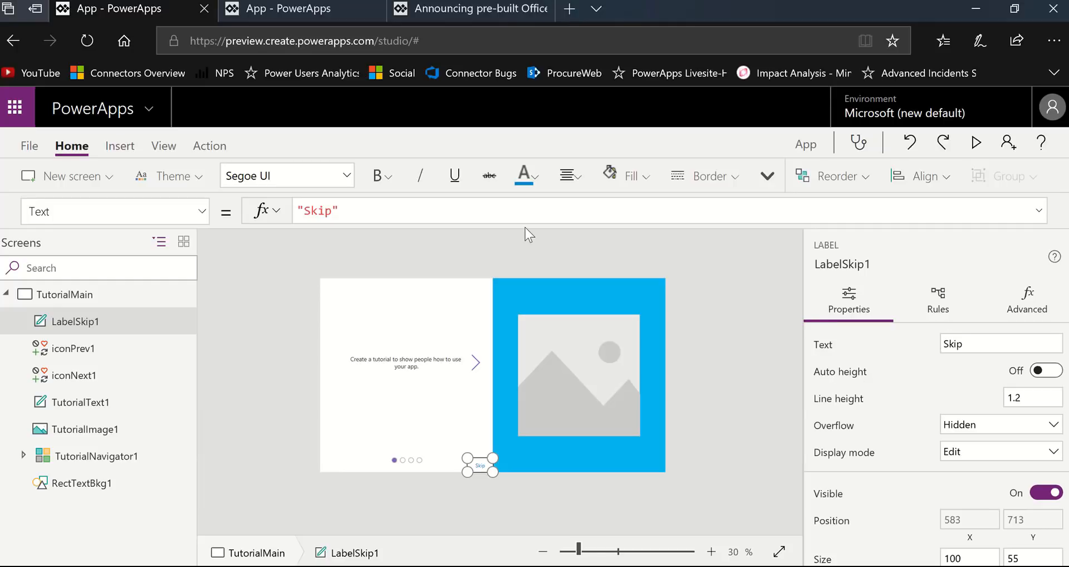
left_click(204, 213)
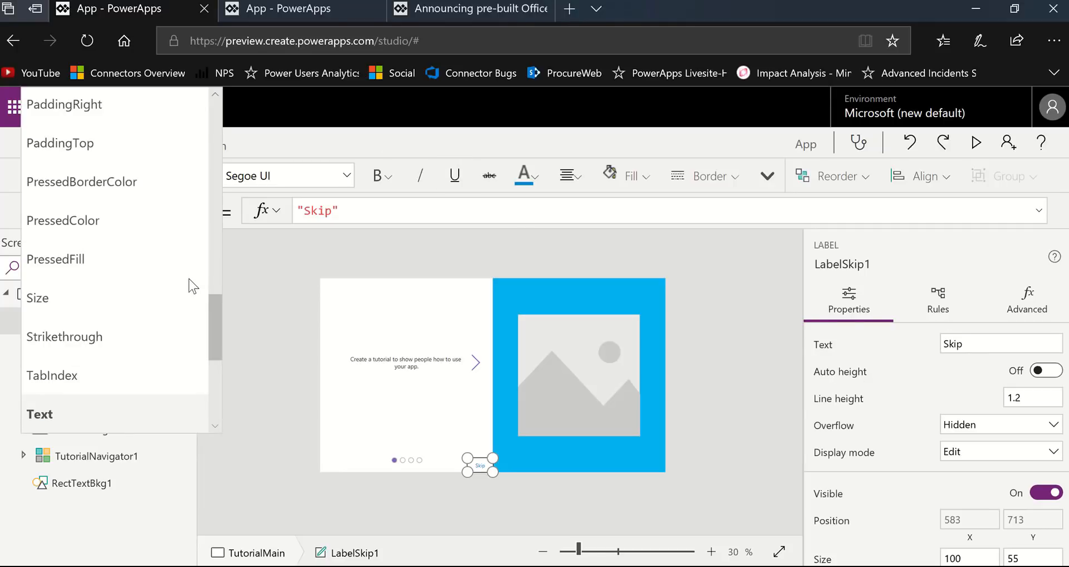
scroll(188, 279, "down", 1)
scroll(192, 273, "up", 3)
scroll(195, 269, "up", 3)
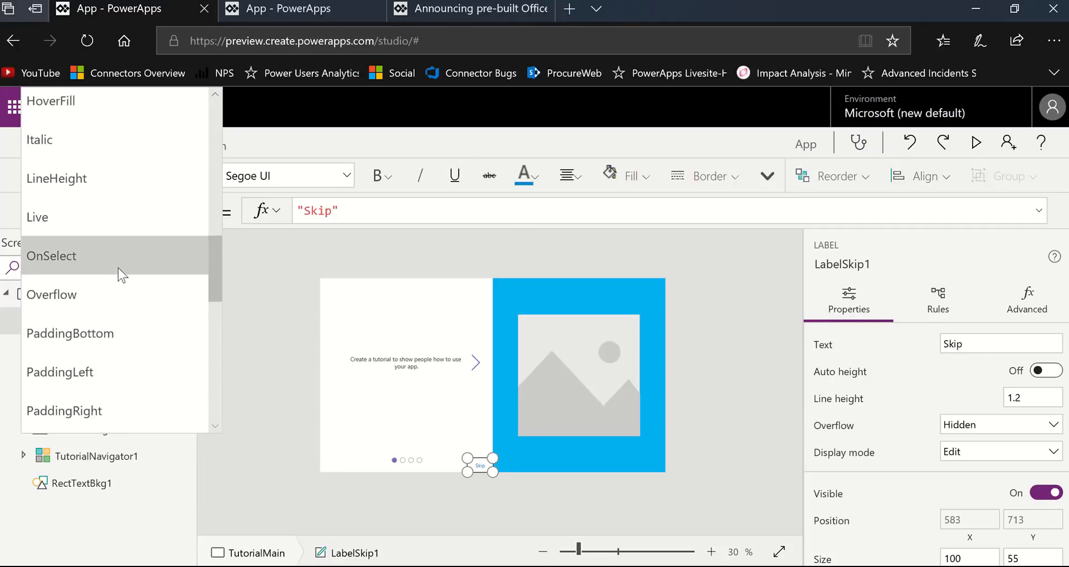
left_click(119, 270)
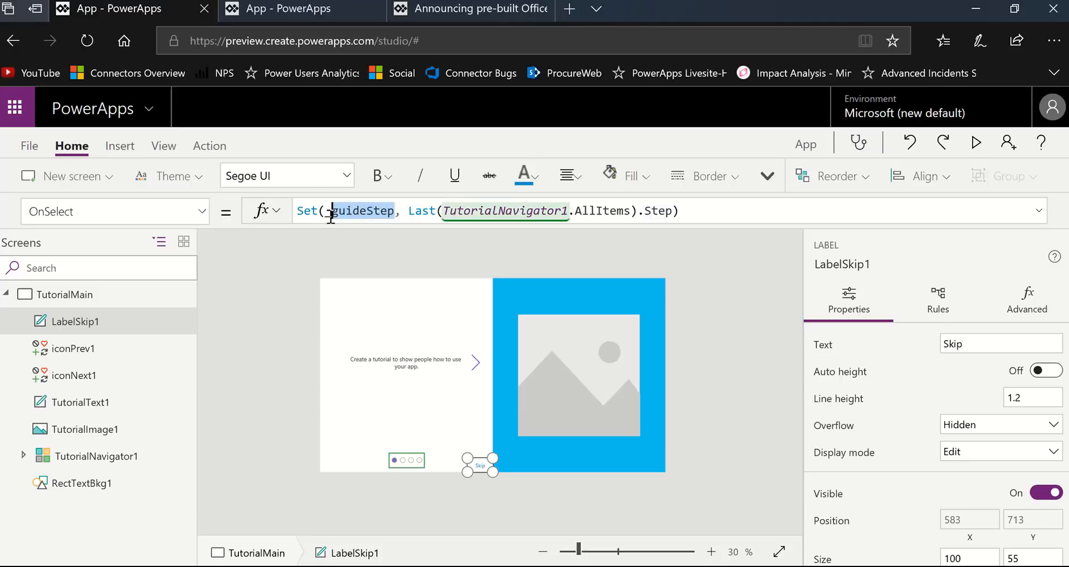
left_click(327, 212)
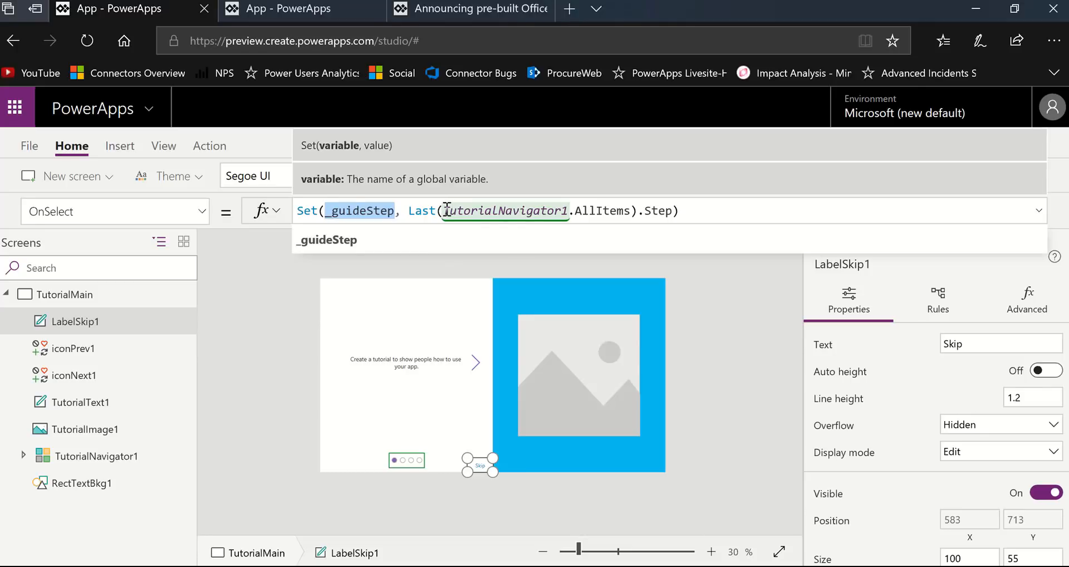
left_click_drag(445, 210, 569, 211)
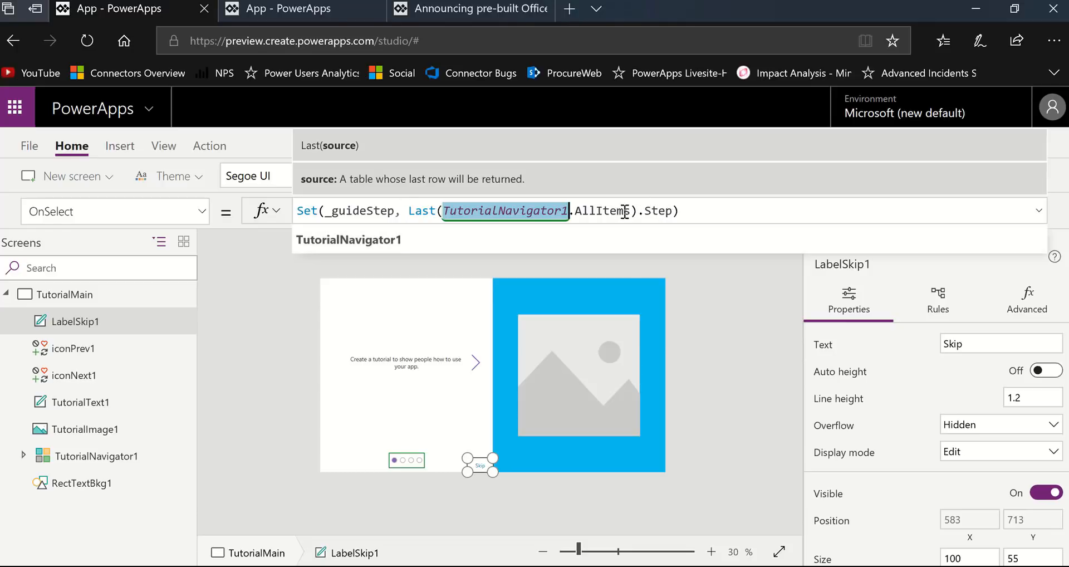
left_click(512, 493)
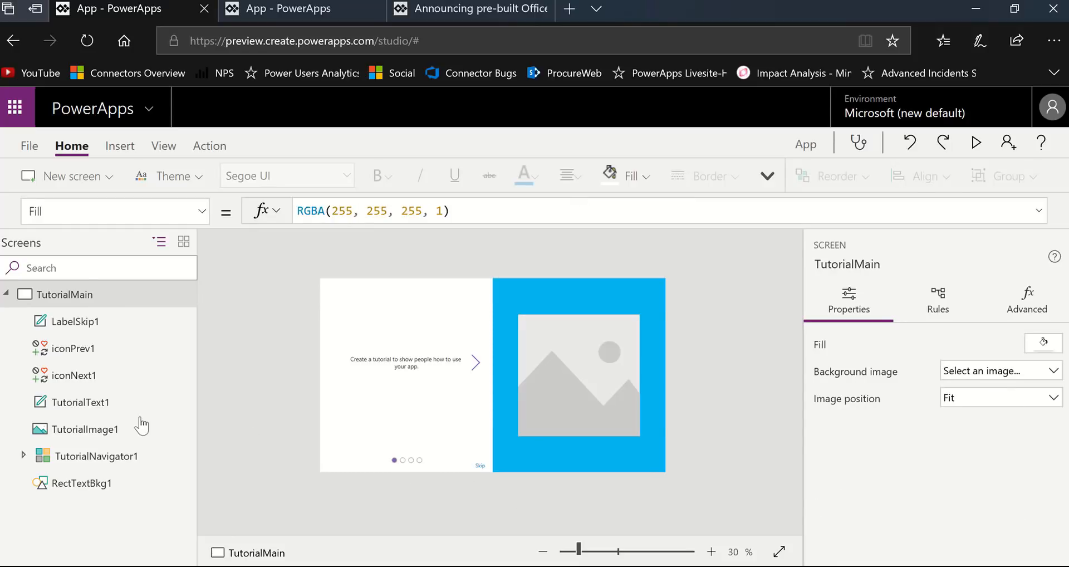
- Zoom the canvas to 112% on the TutorialNavigator1 gallery and inspect the Circle1 control inside it
left_click(133, 455)
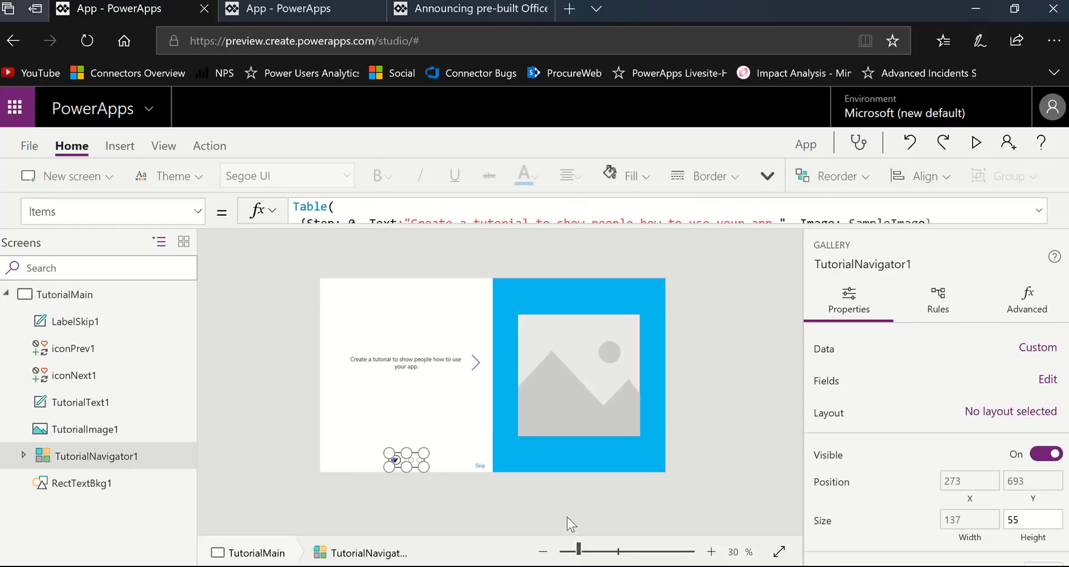
left_click(619, 552)
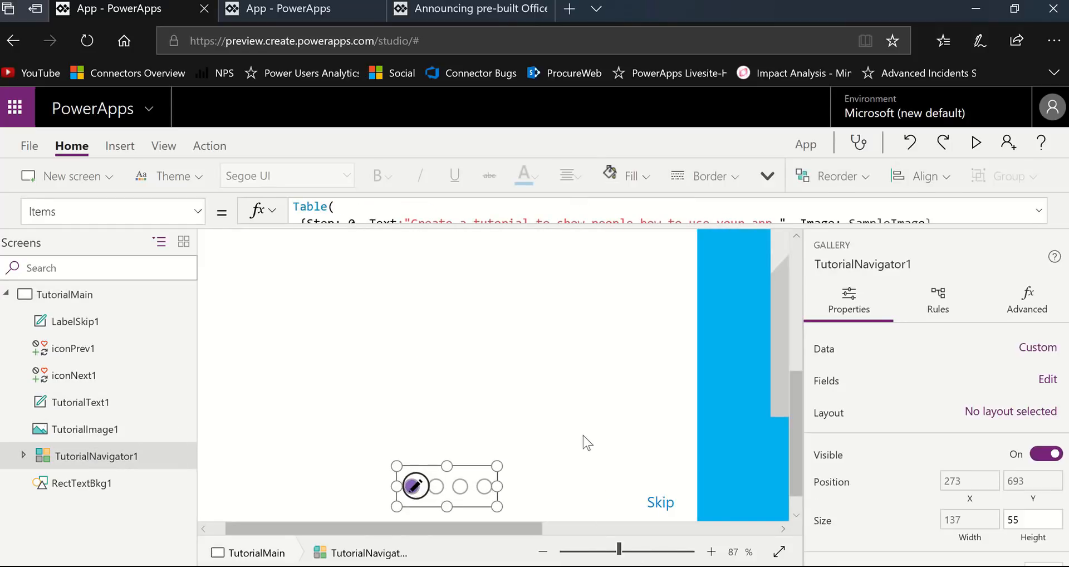
left_click(630, 551)
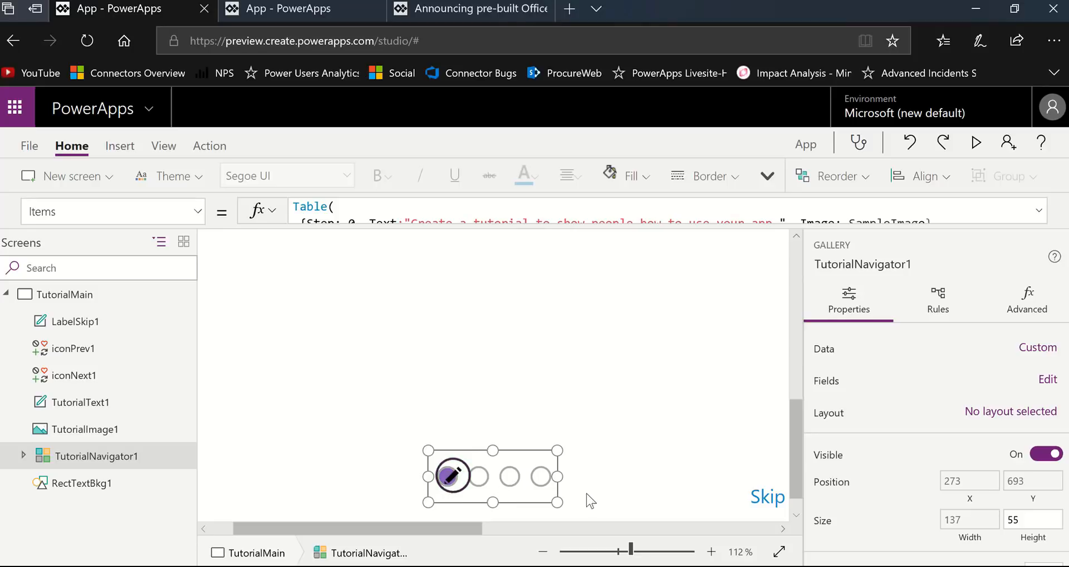
left_click(123, 429)
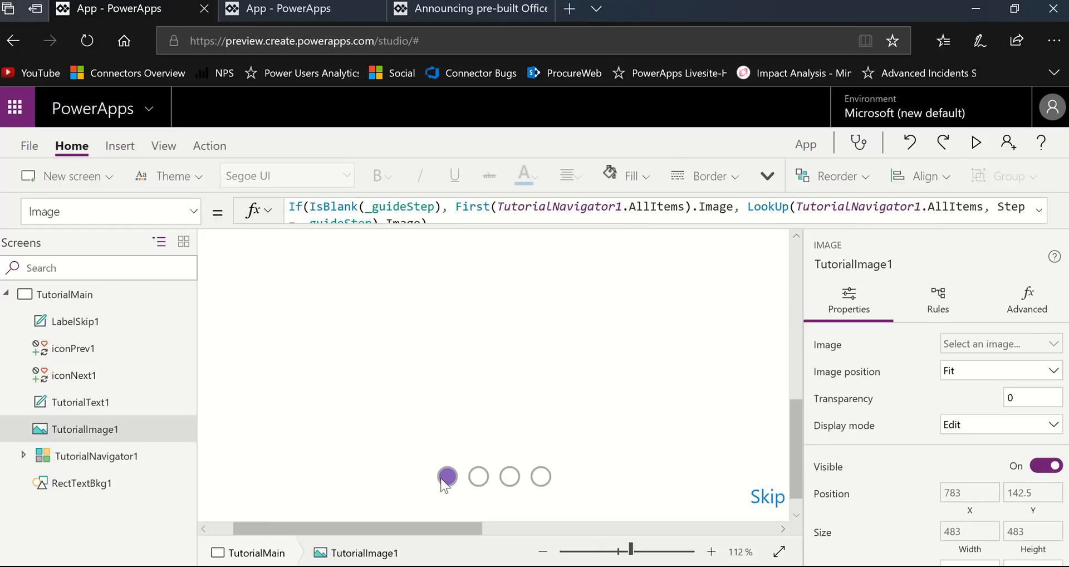
left_click(81, 458)
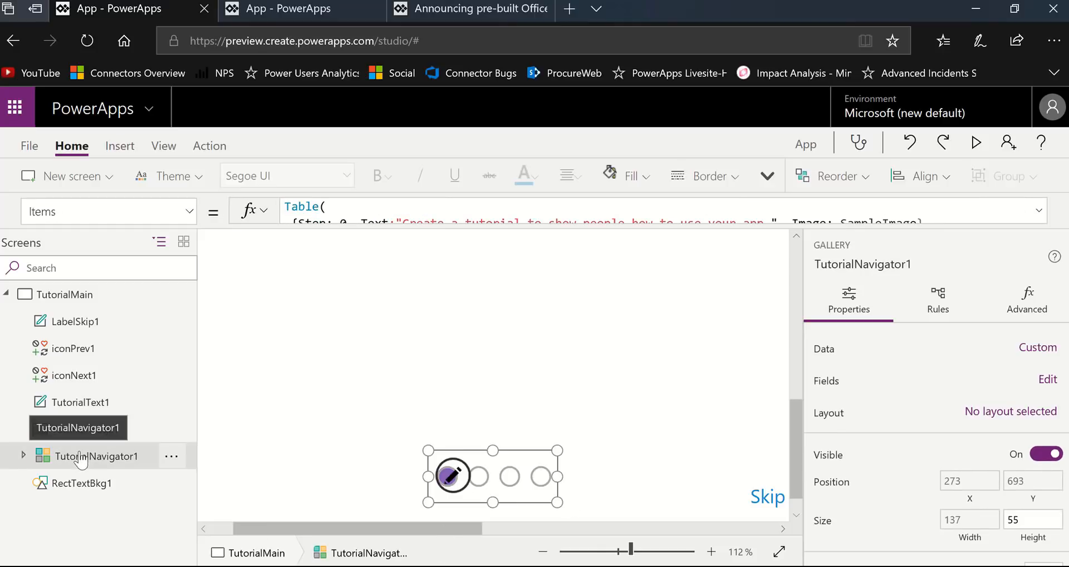
left_click(24, 456)
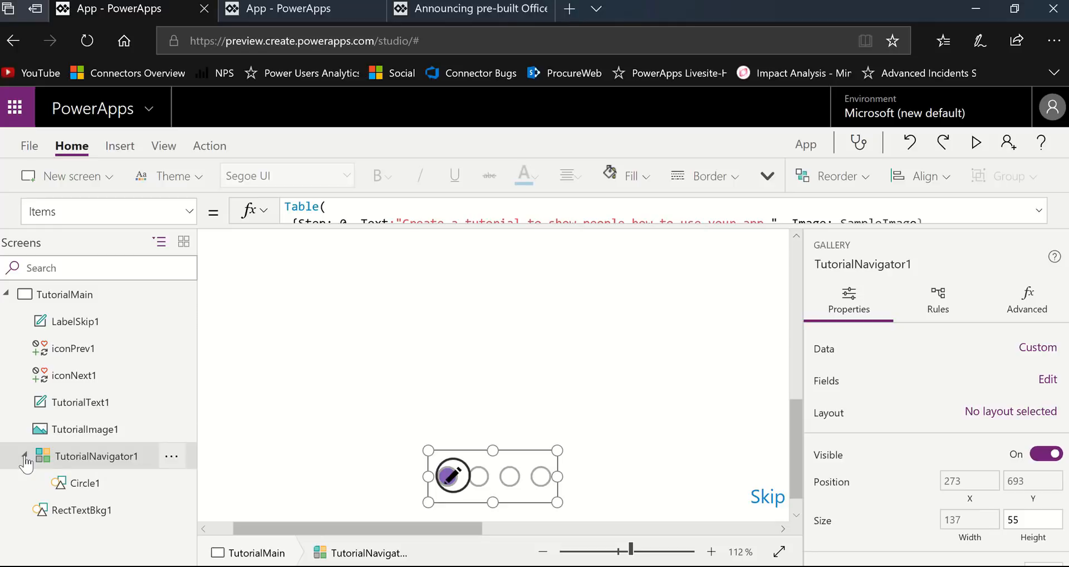
left_click(84, 484)
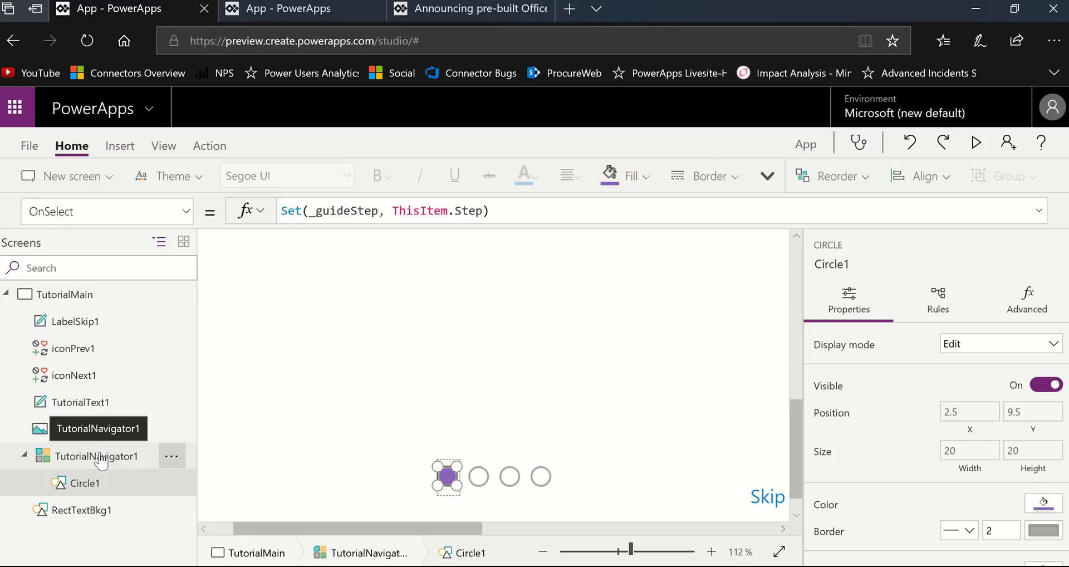
- Review the full Items table of the TutorialNavigator1 gallery in the enlarged formula bar, highlighting the first step number, and collapse it again
left_click(100, 460)
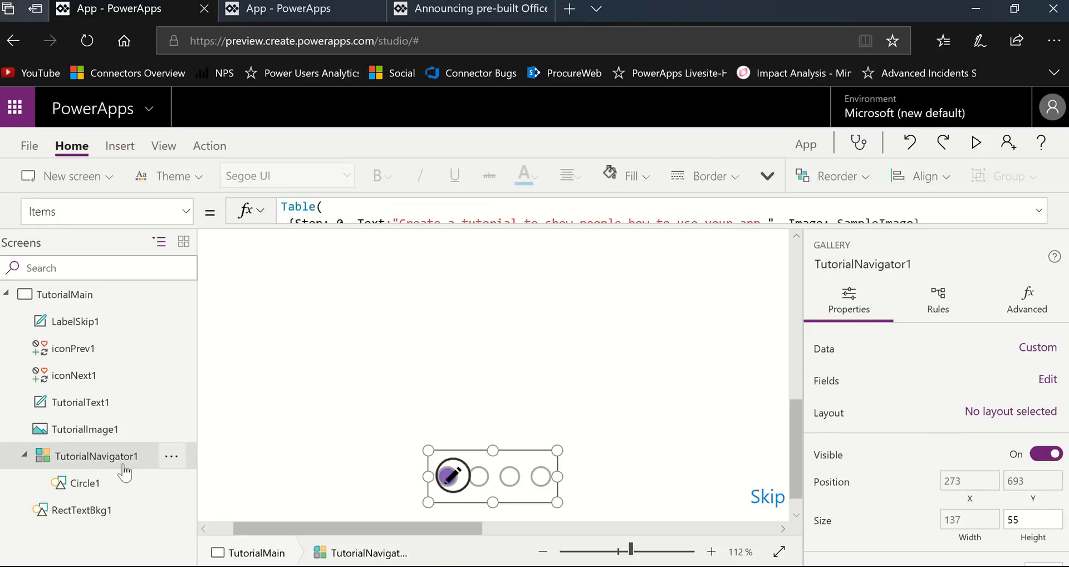
left_click_drag(609, 228, 595, 397)
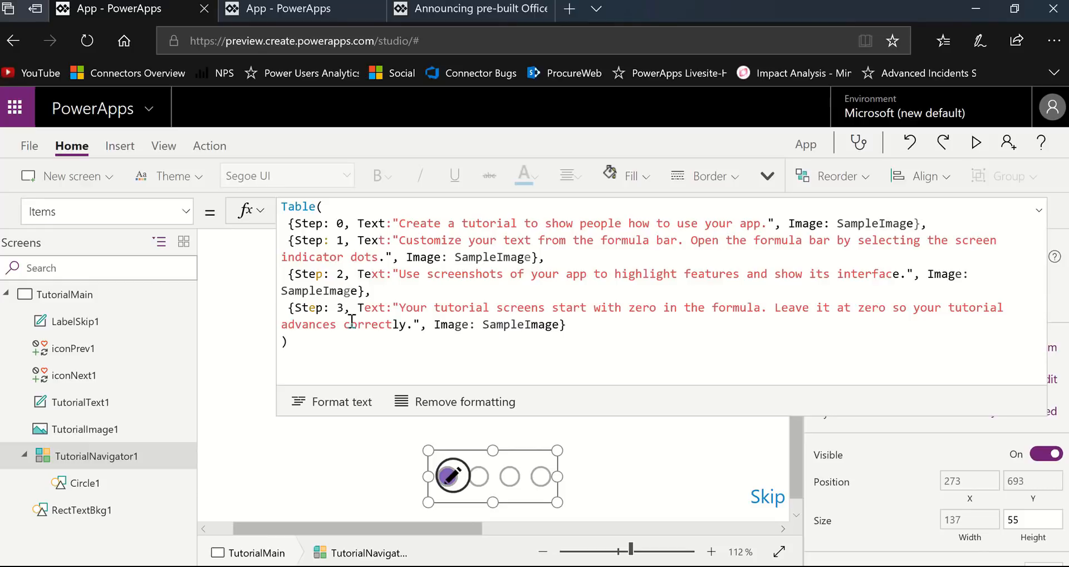
double_click(340, 223)
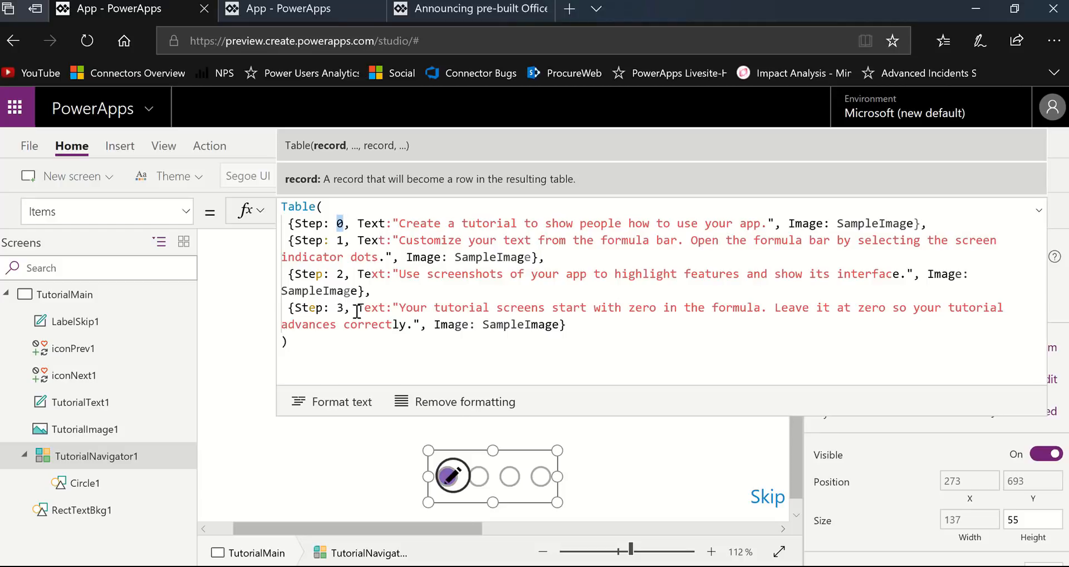
left_click(1034, 213)
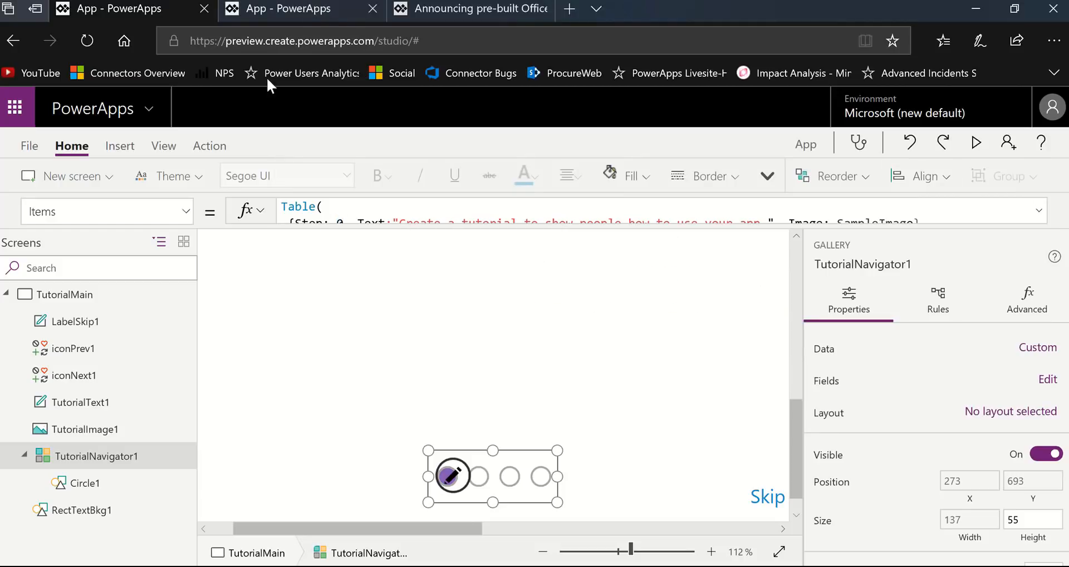
- Add the image IMG_1017 from the WOC_Pictures folder to the app's media and return to the canvas
left_click(167, 146)
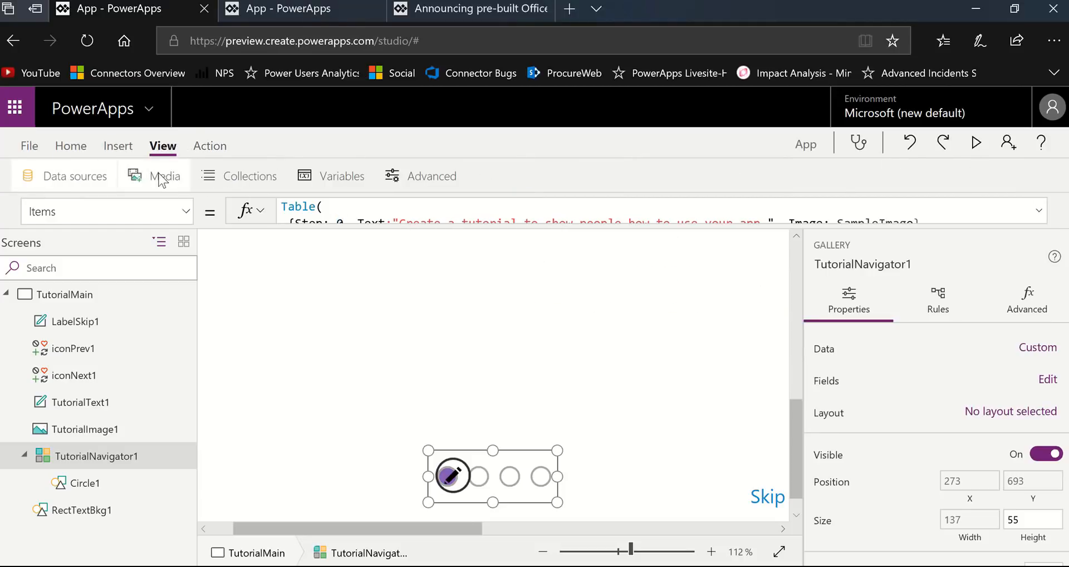
left_click(162, 177)
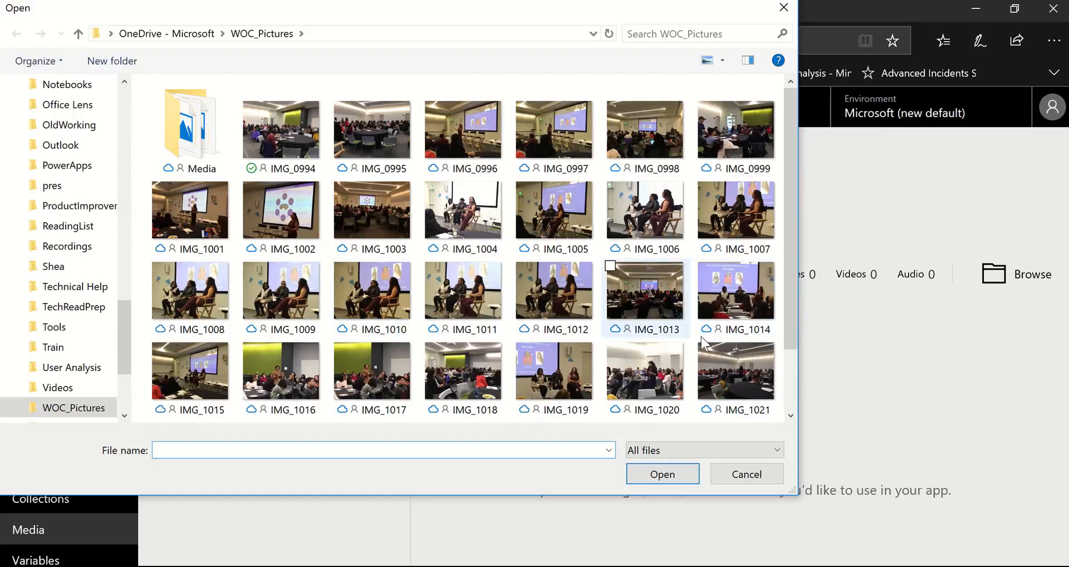
scroll(696, 300, "down", 2)
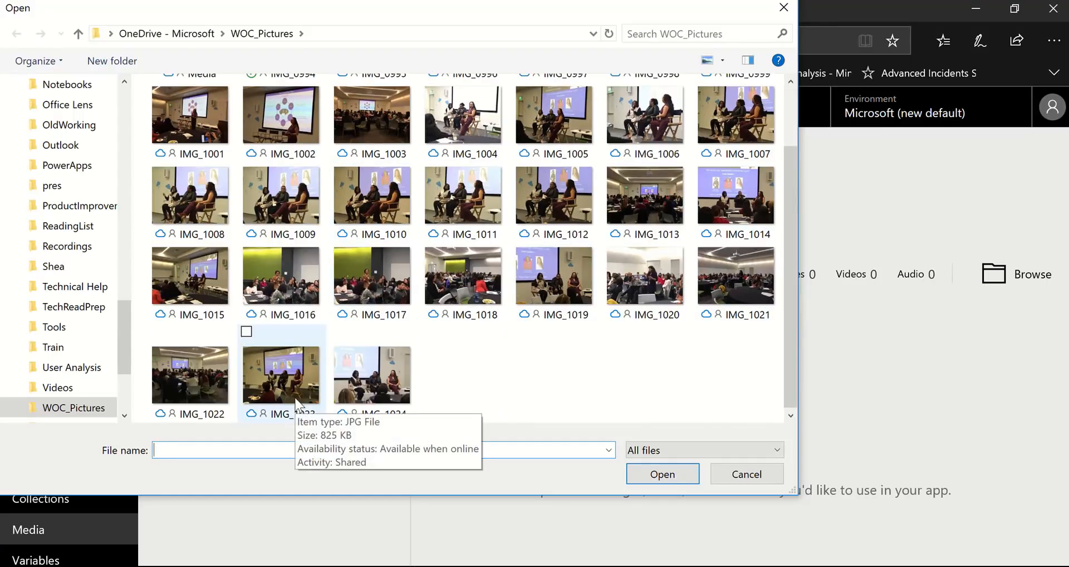
left_click(356, 290)
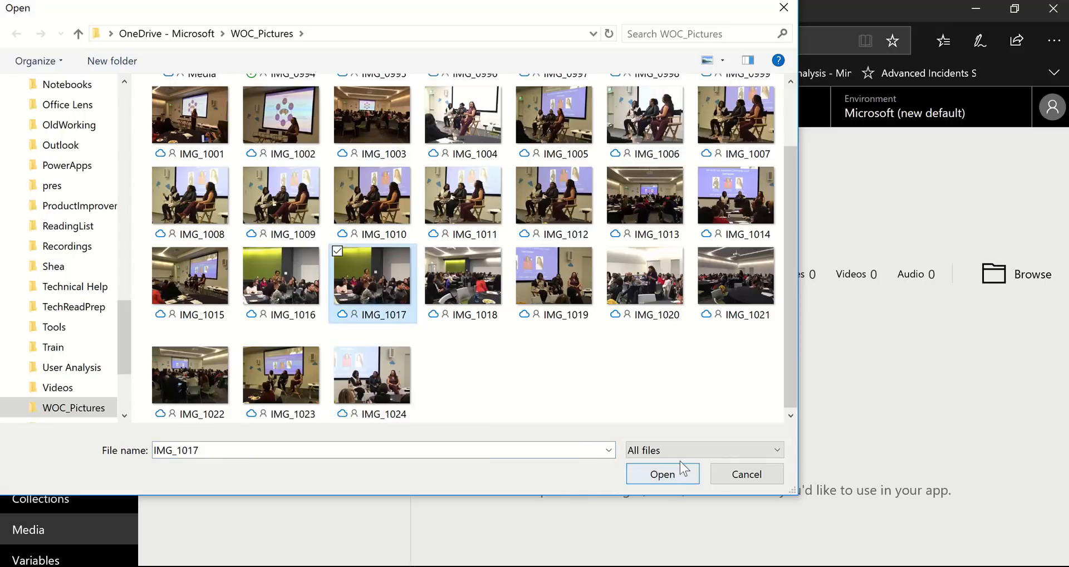
left_click(662, 474)
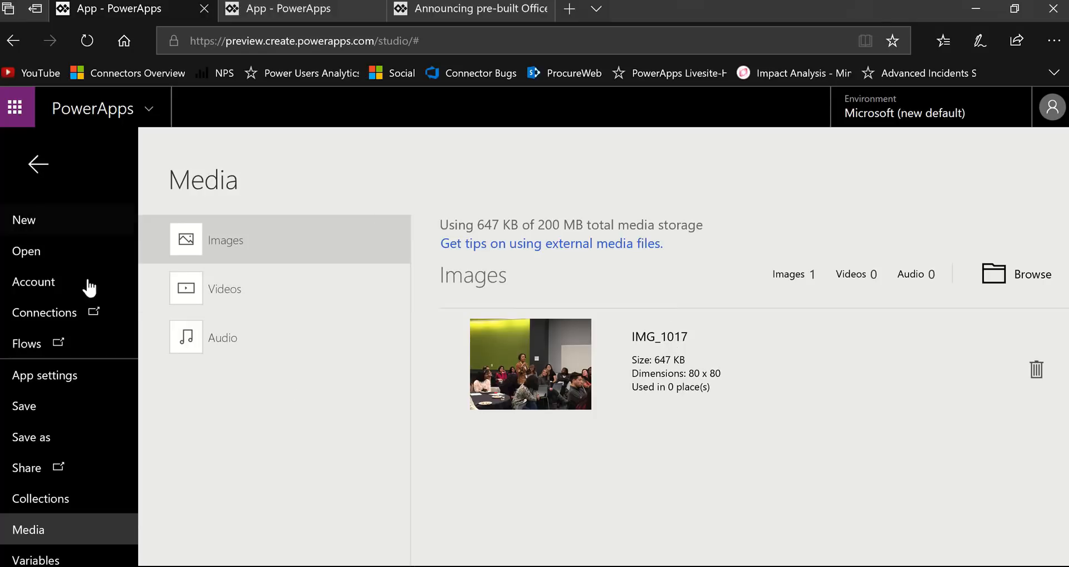
left_click(42, 164)
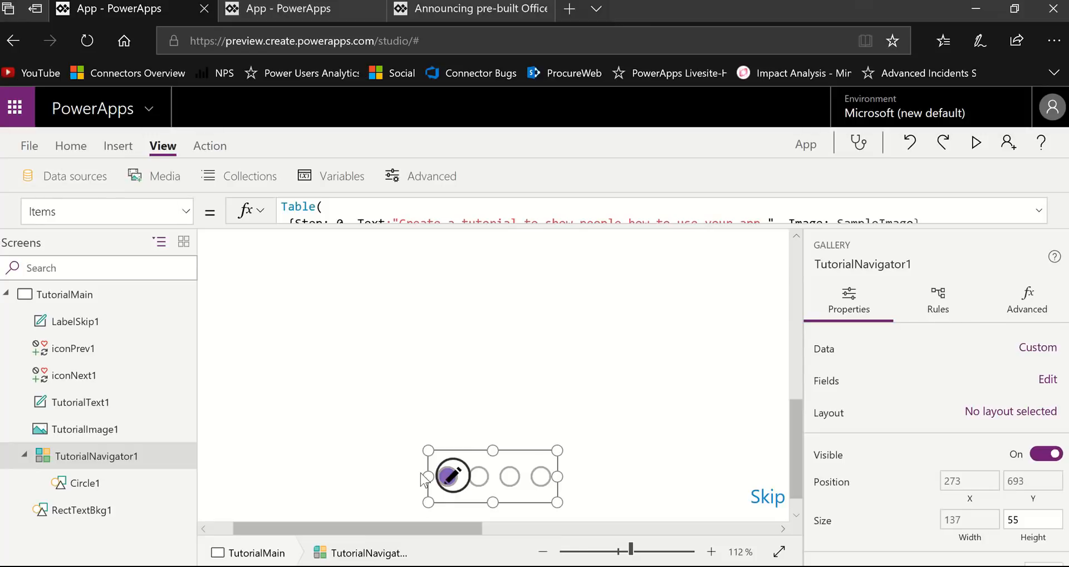
- Change the Image value of Step 1 in the TutorialNavigator1 gallery's Items table to IMG_1017, checking the image name in the app's media
left_click_drag(678, 227, 666, 362)
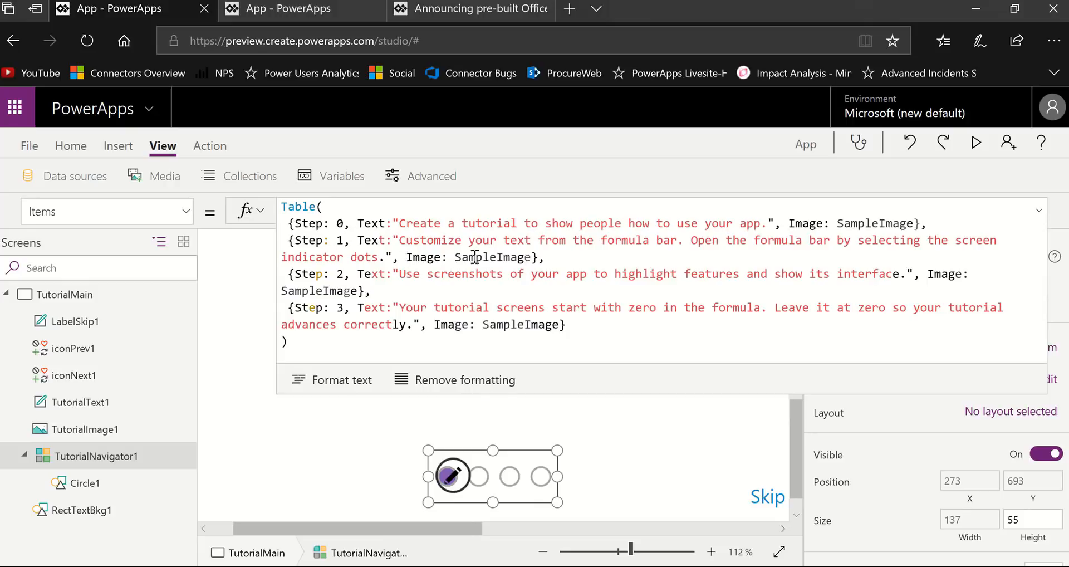
double_click(515, 258)
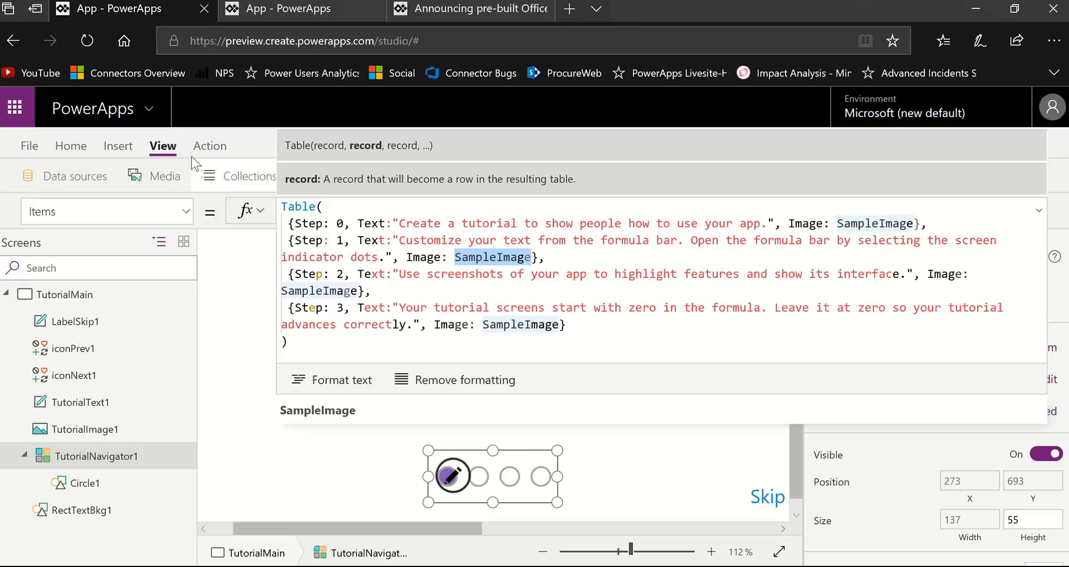
left_click(166, 177)
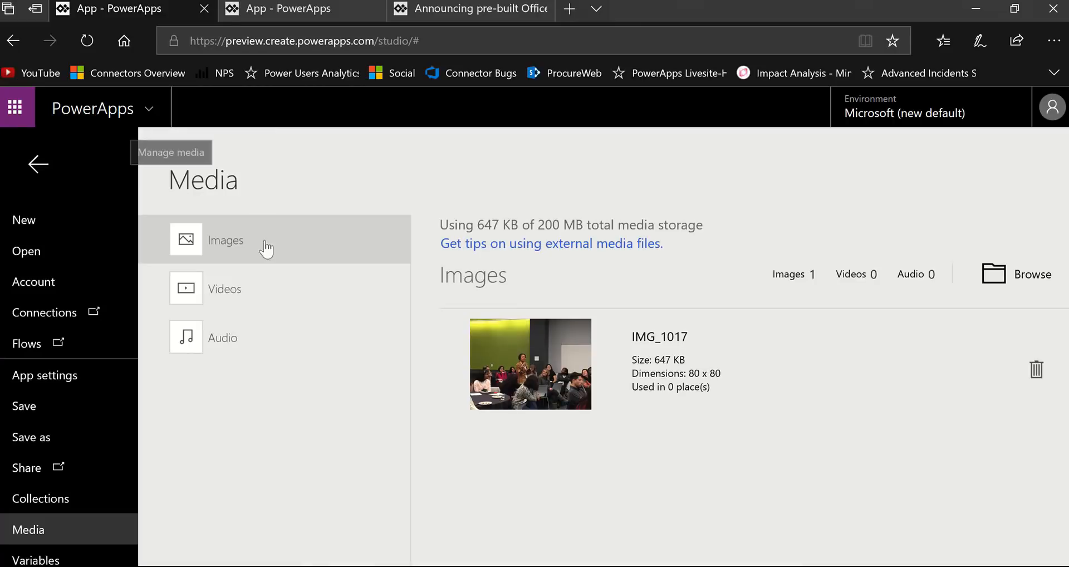
left_click(39, 163)
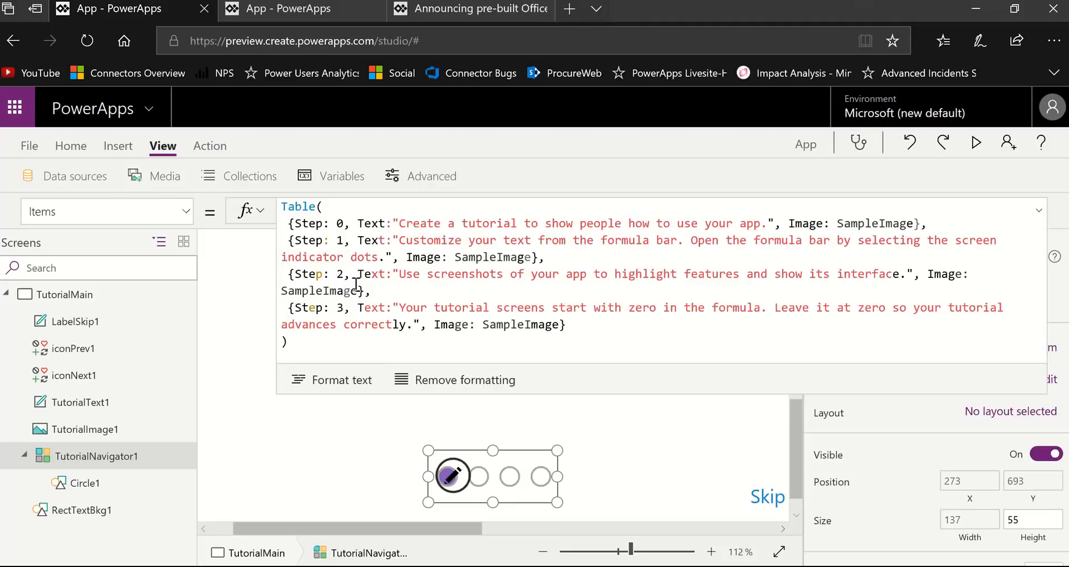
double_click(528, 260)
key("BackSpace")
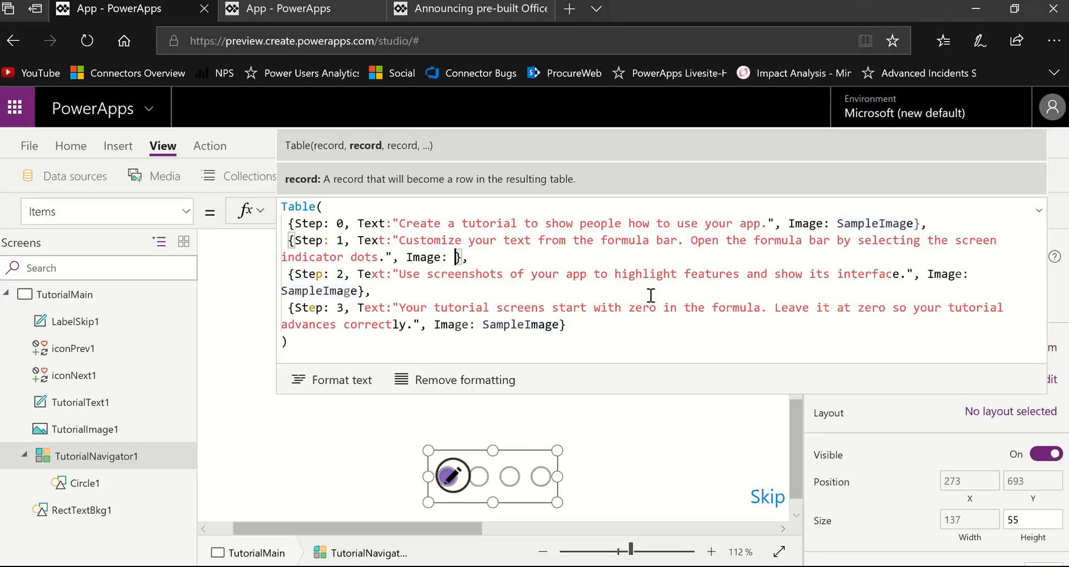
type("IMG")
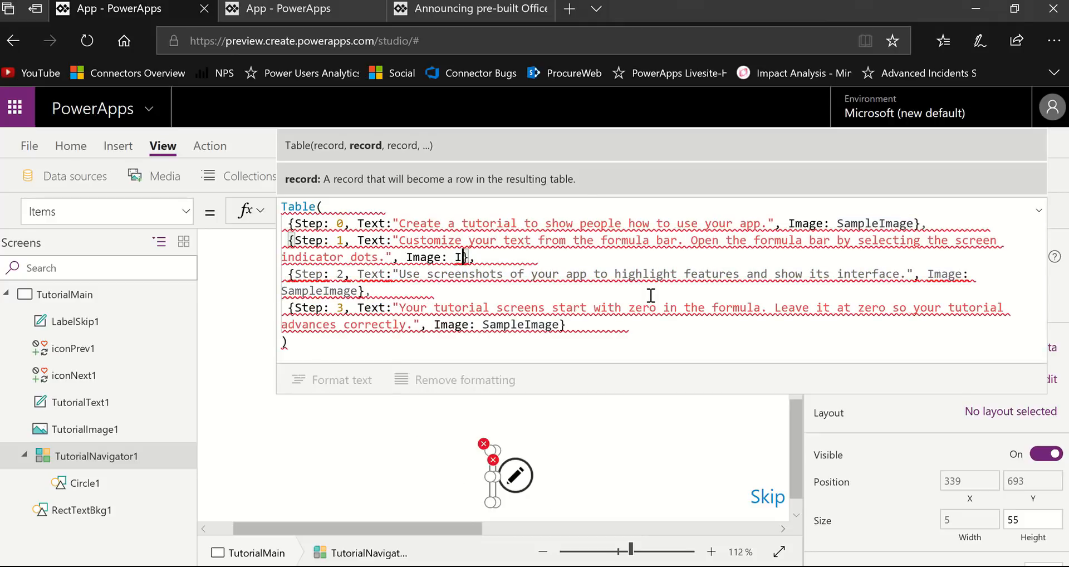
type("_")
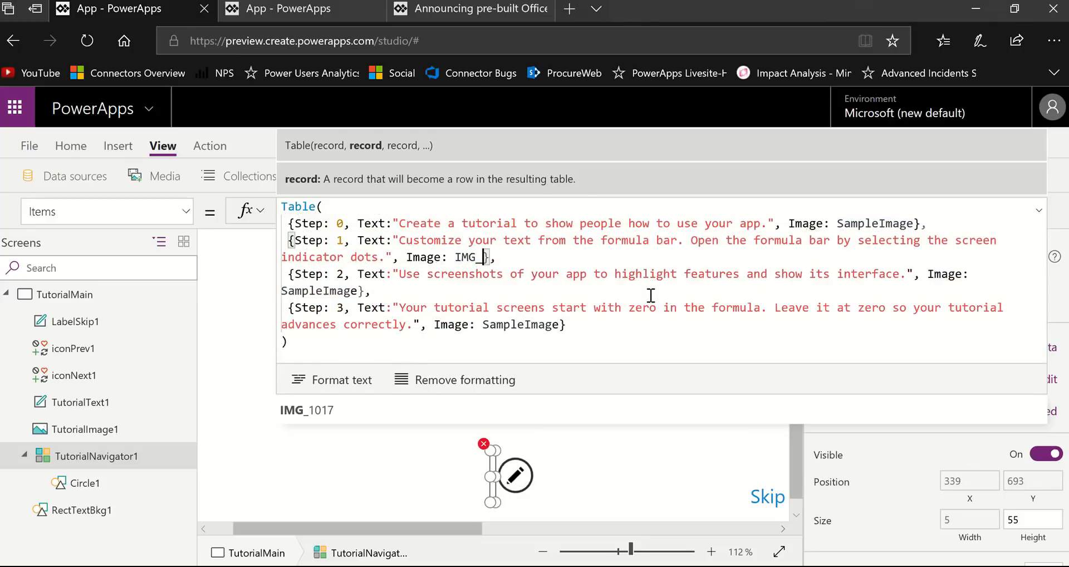
type("1017")
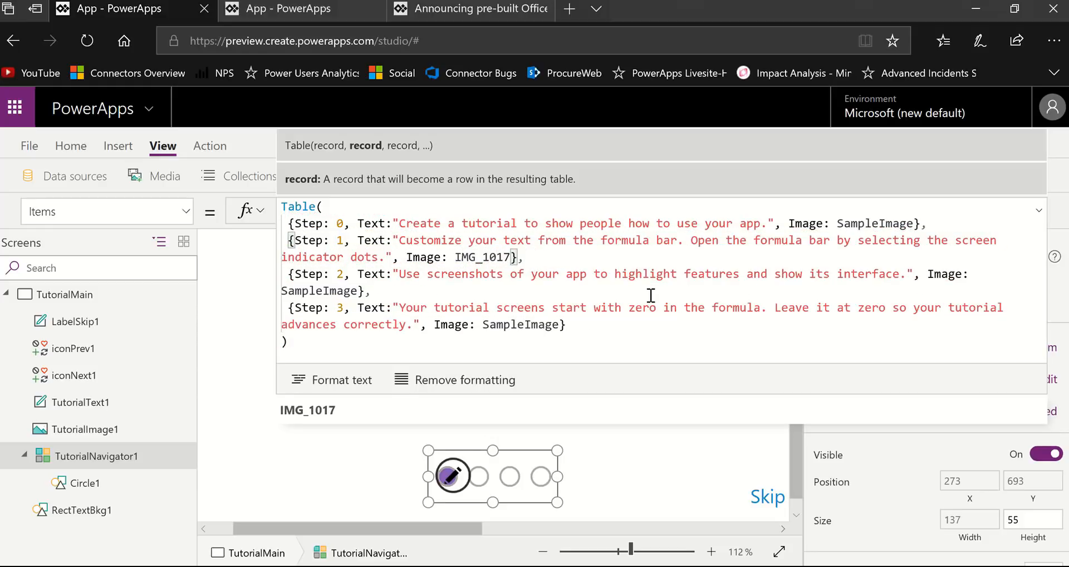
left_click(395, 223)
key("Left")
key("Left")
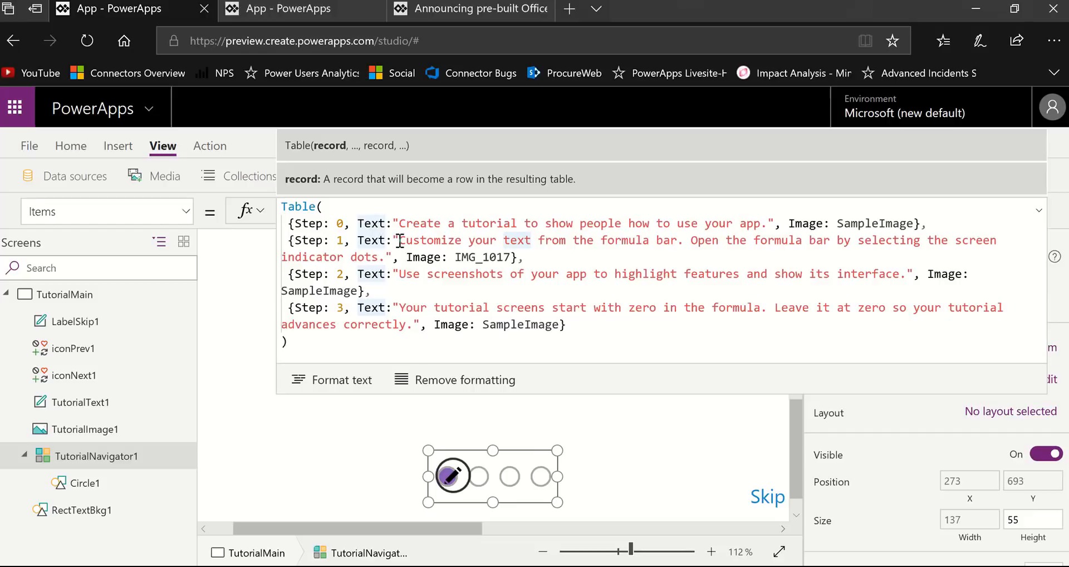
left_click_drag(399, 240, 380, 258)
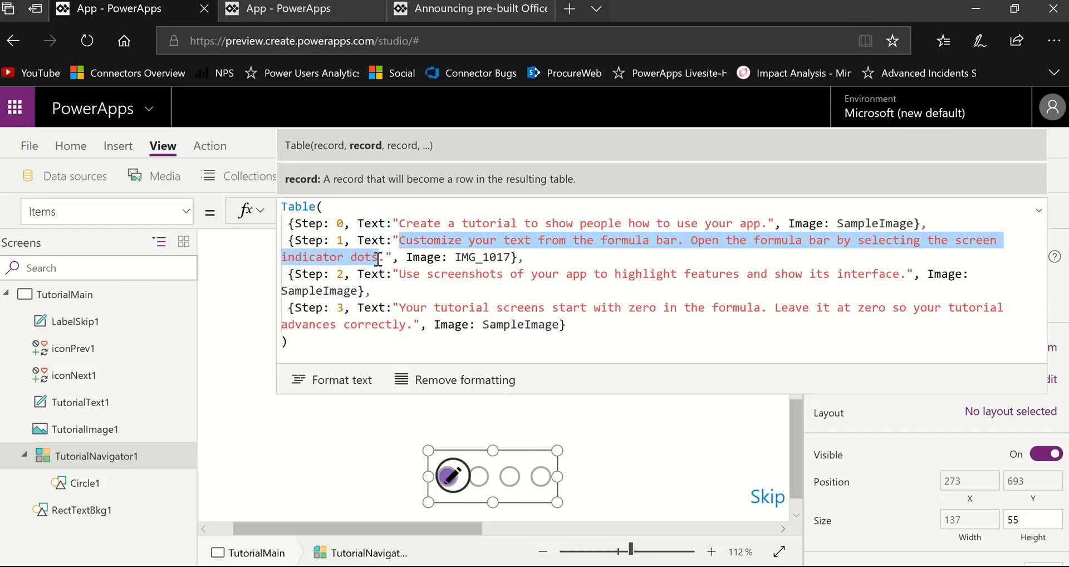
left_click(506, 222, "shift")
type("My ")
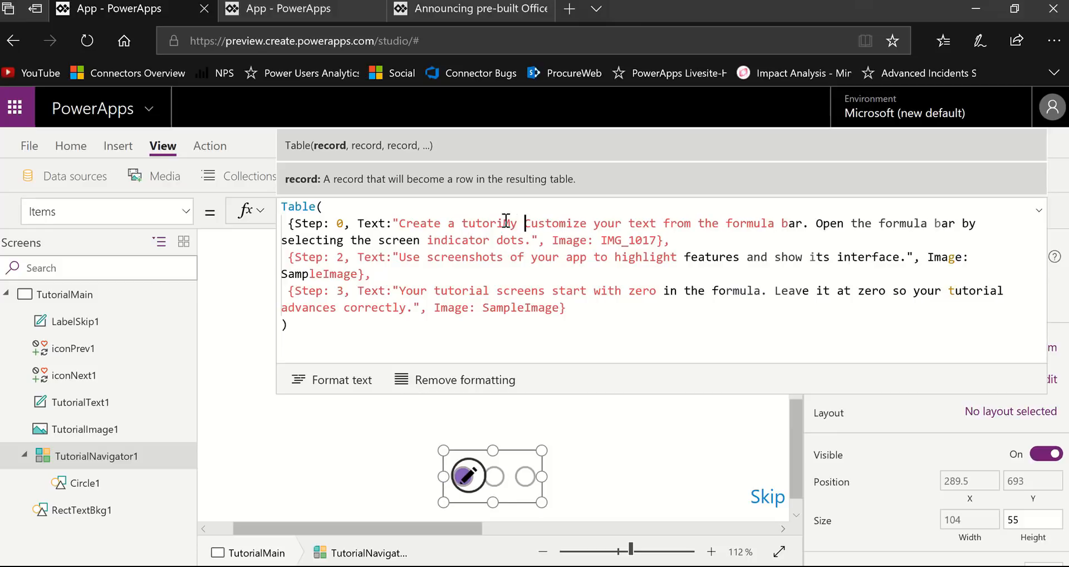
type("cu")
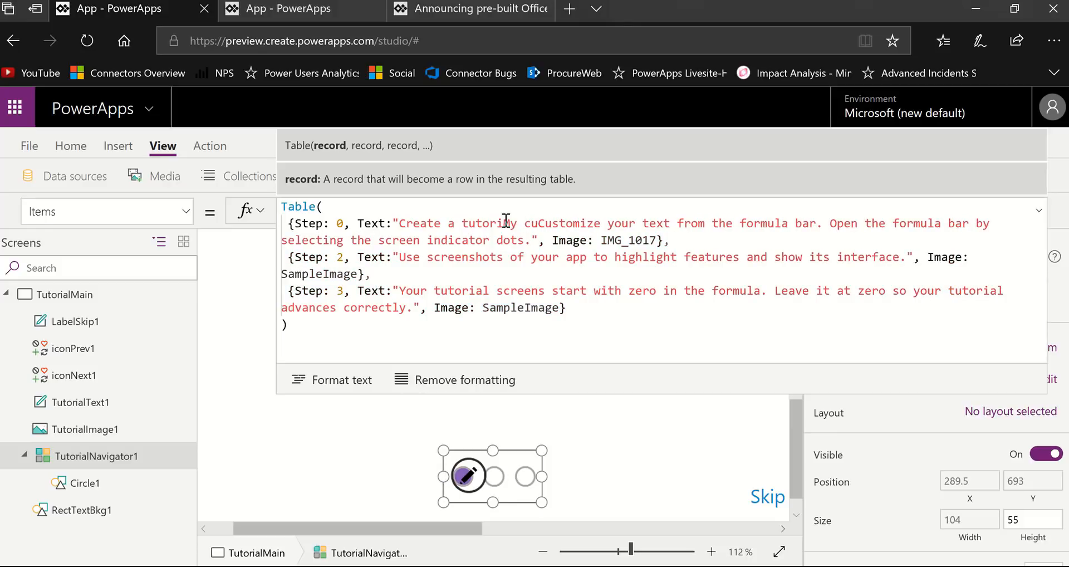
key("ctrl+x")
key("ctrl+x")
key("ctrl+x")
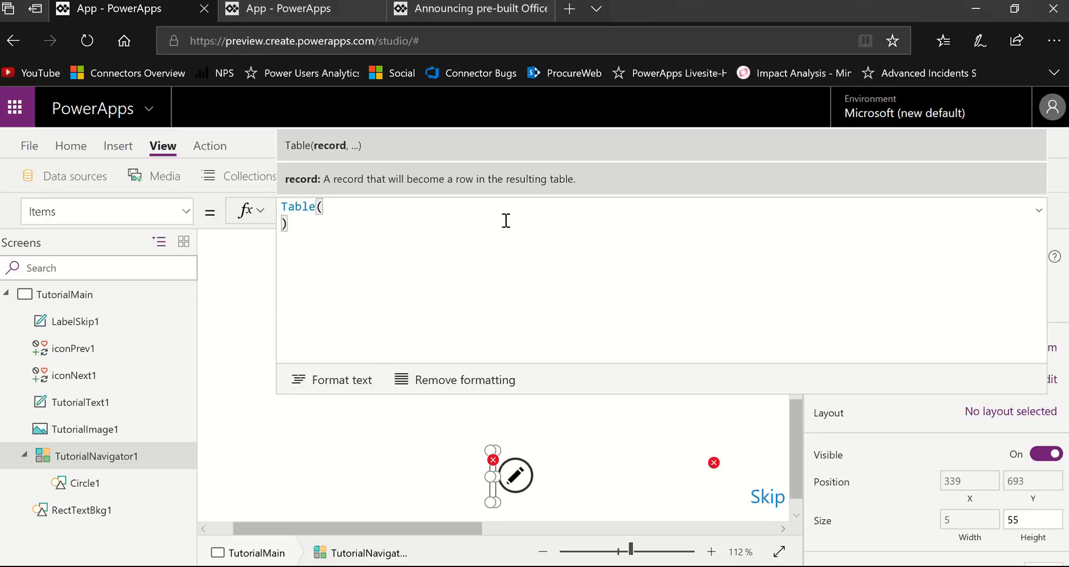
key("ctrl+z")
key("ctrl+z")
key("ctrl+z")
key("ctrl+z")
key("ctrl+z")
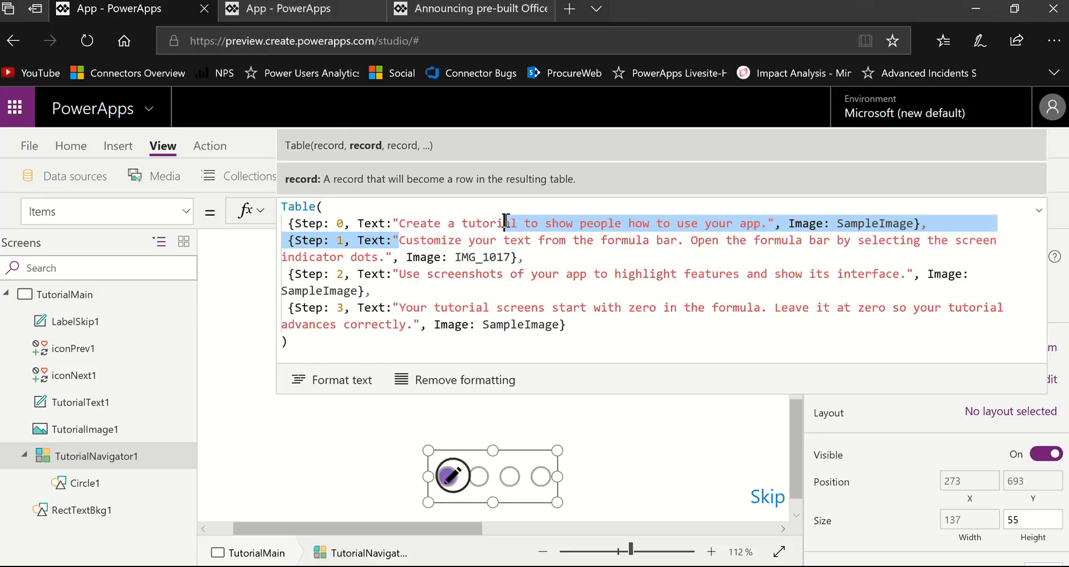
- Replace the Step 1 text in the Items table with "My own custom image." and collapse the formula bar
left_click(403, 247)
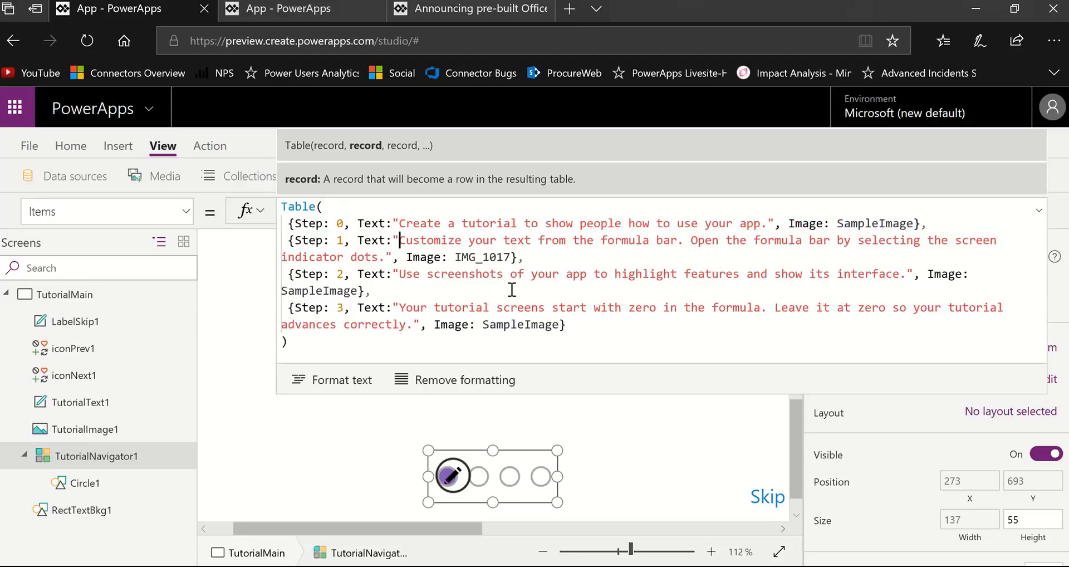
key("shift+Down")
key("shift+Left")
key("shift+Left")
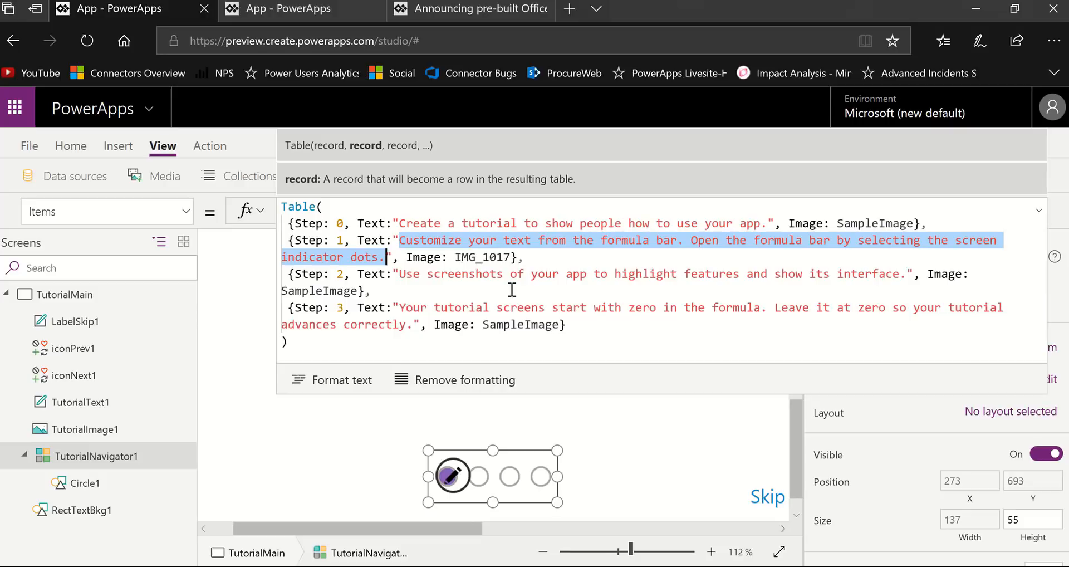
type("My ow")
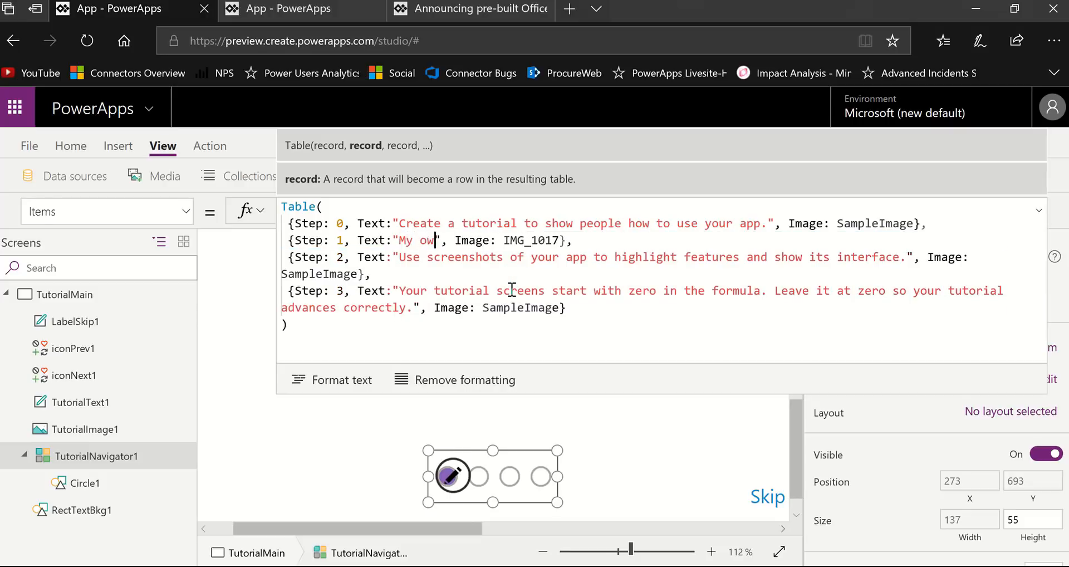
type("n cus")
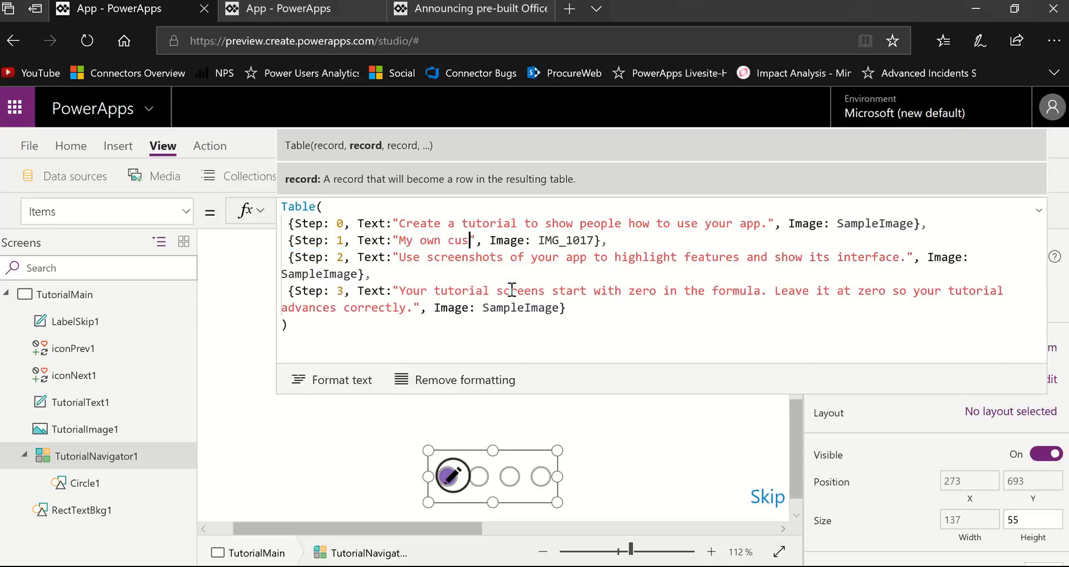
type("tom im")
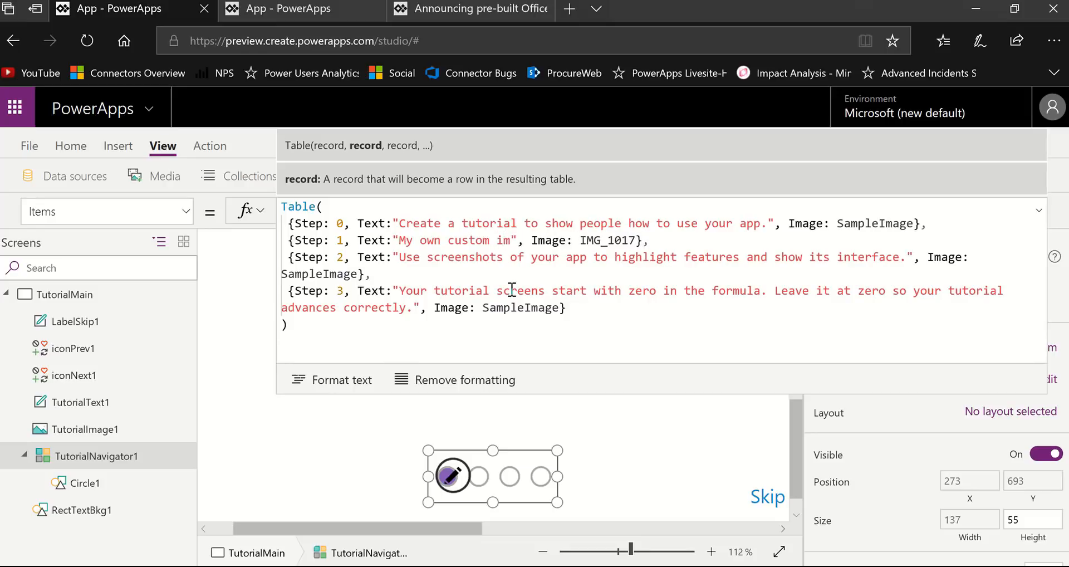
type("age.")
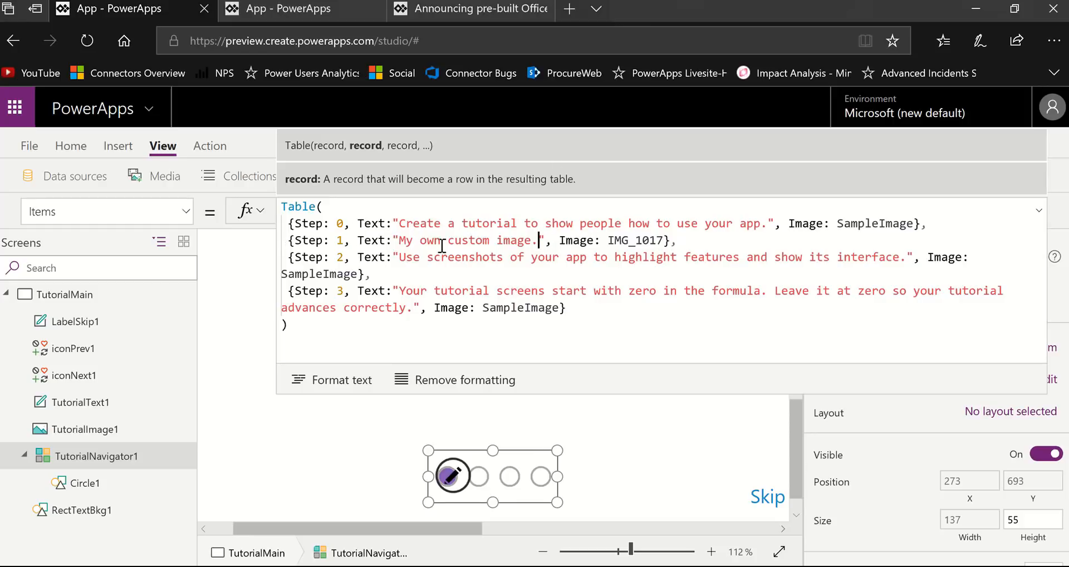
left_click(697, 240)
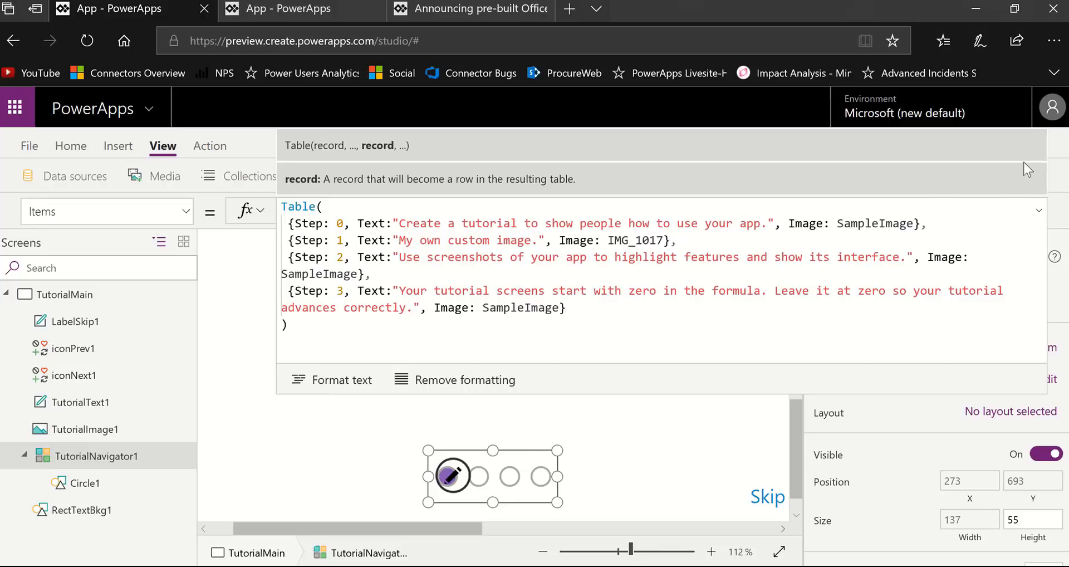
left_click(1038, 210)
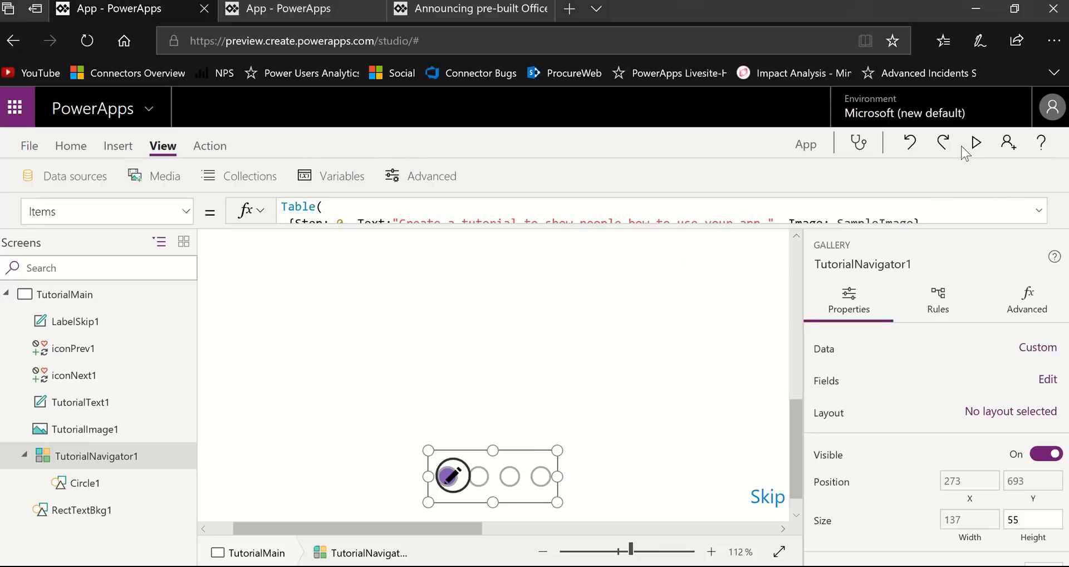
- Preview the tutorial by paging forward to the last page and back to the first, exit the preview, and fit the canvas to the window
left_click(978, 143)
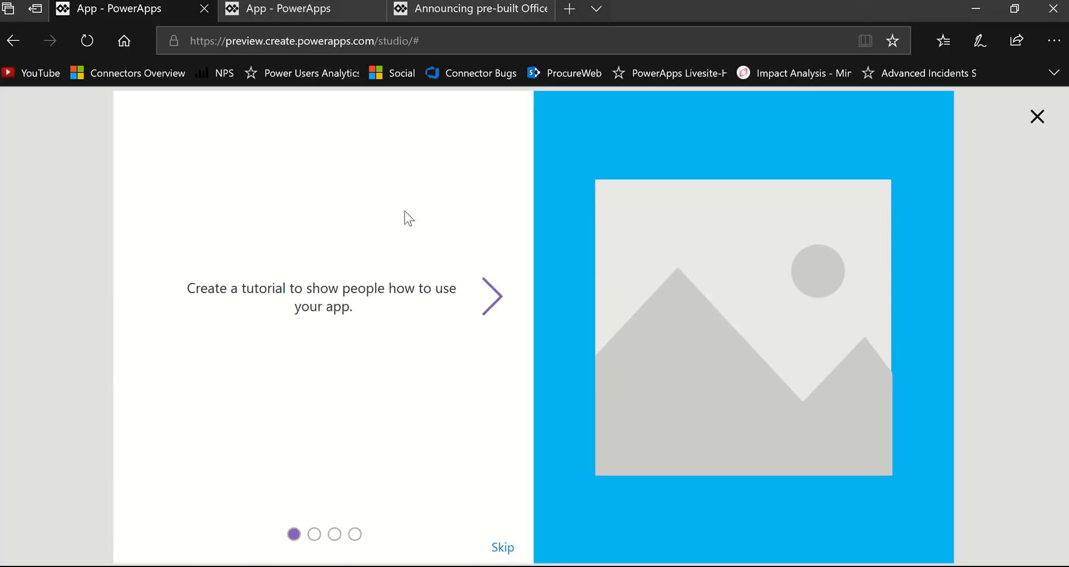
left_click(493, 310)
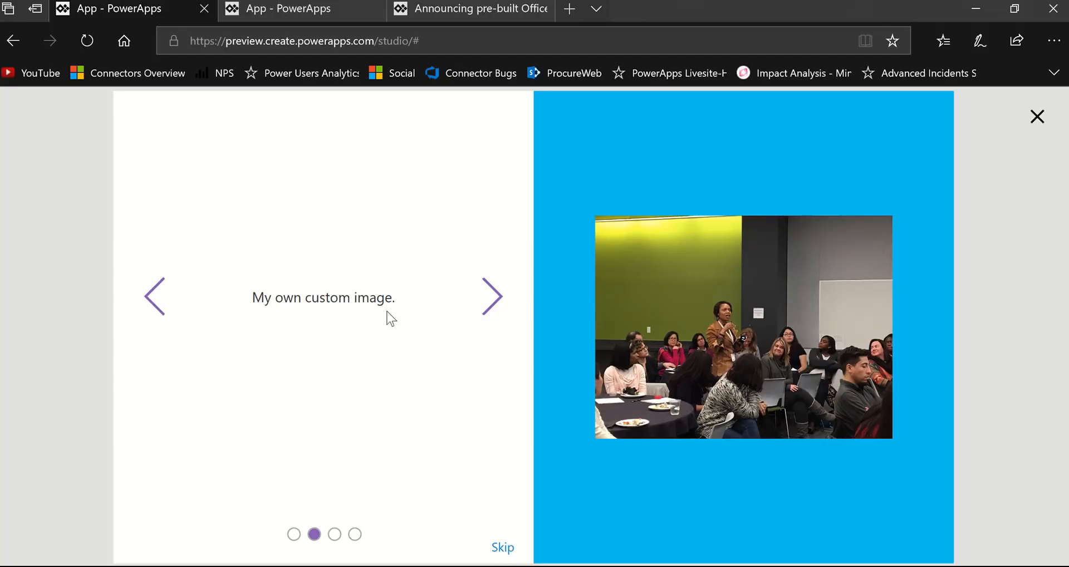
left_click(493, 299)
left_click(493, 301)
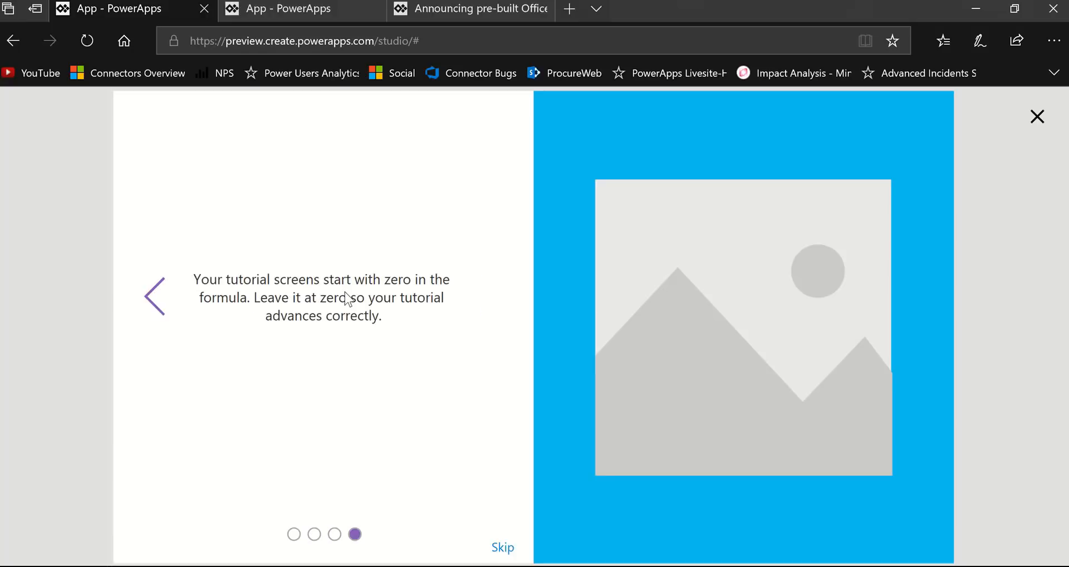
left_click(156, 296)
left_click(156, 296)
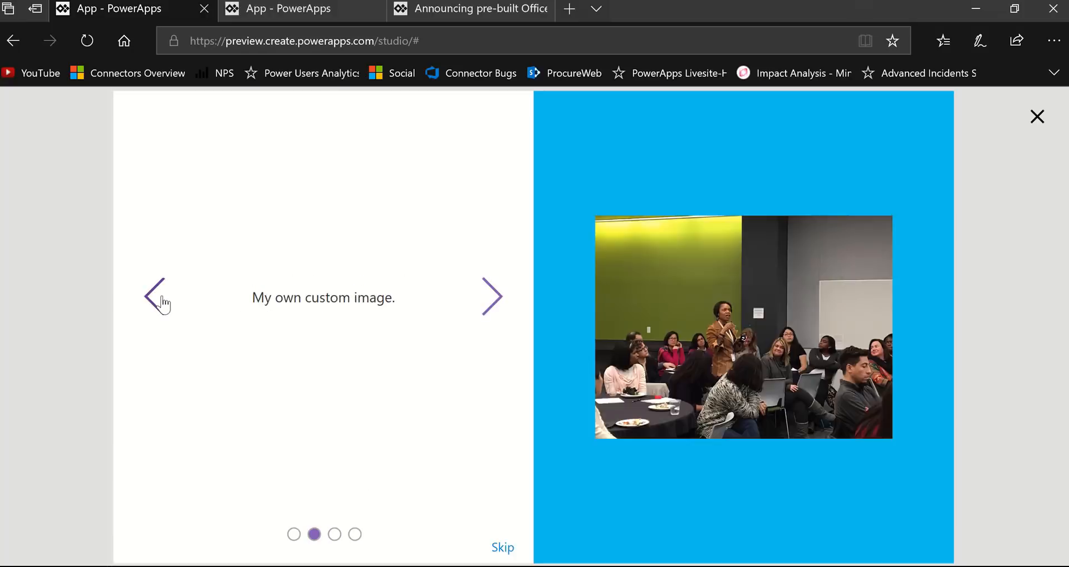
left_click(156, 296)
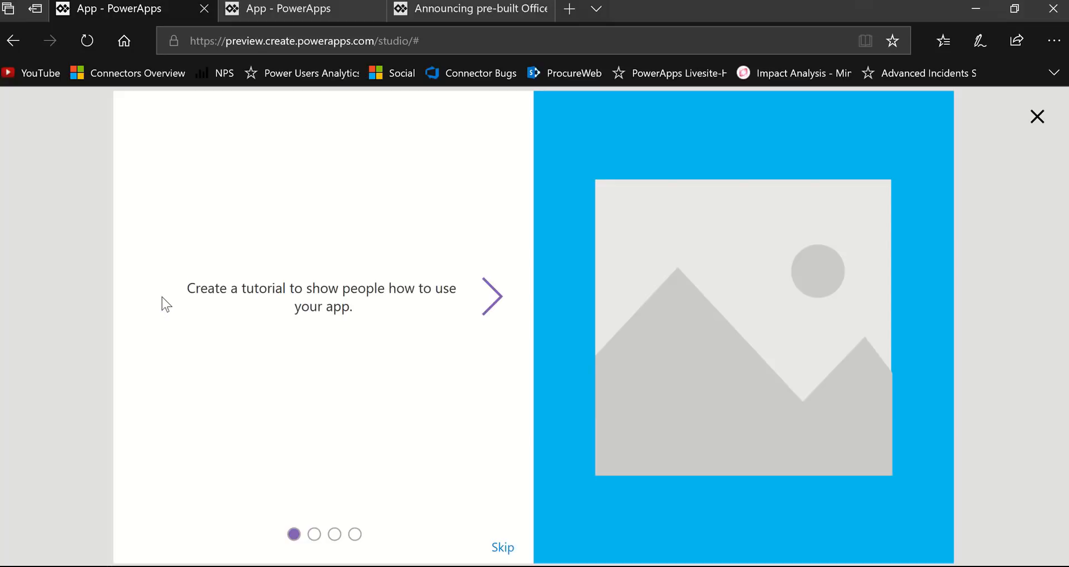
left_click(1037, 115)
left_click(696, 389)
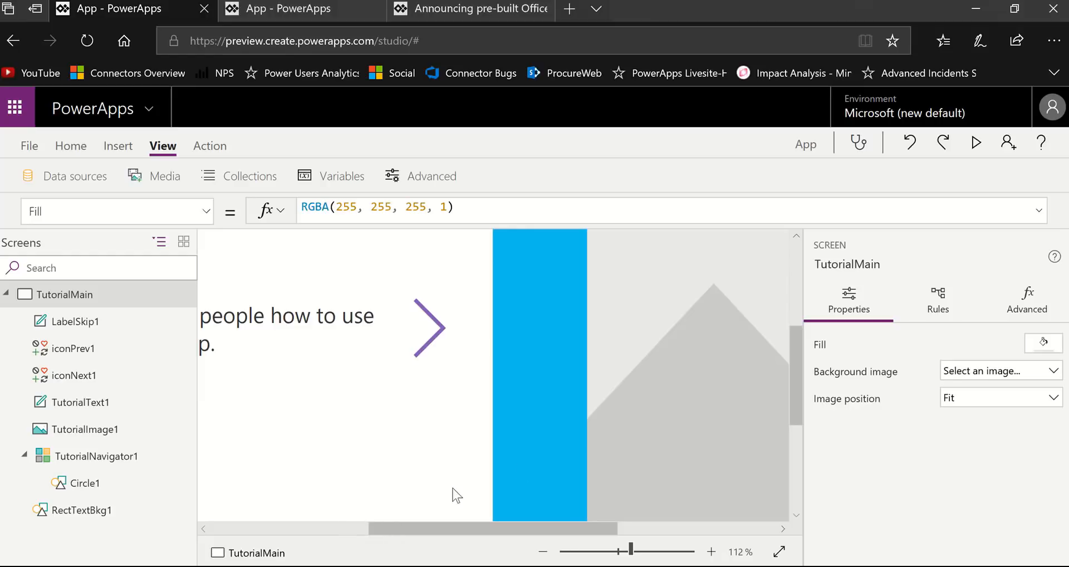
left_click(779, 552)
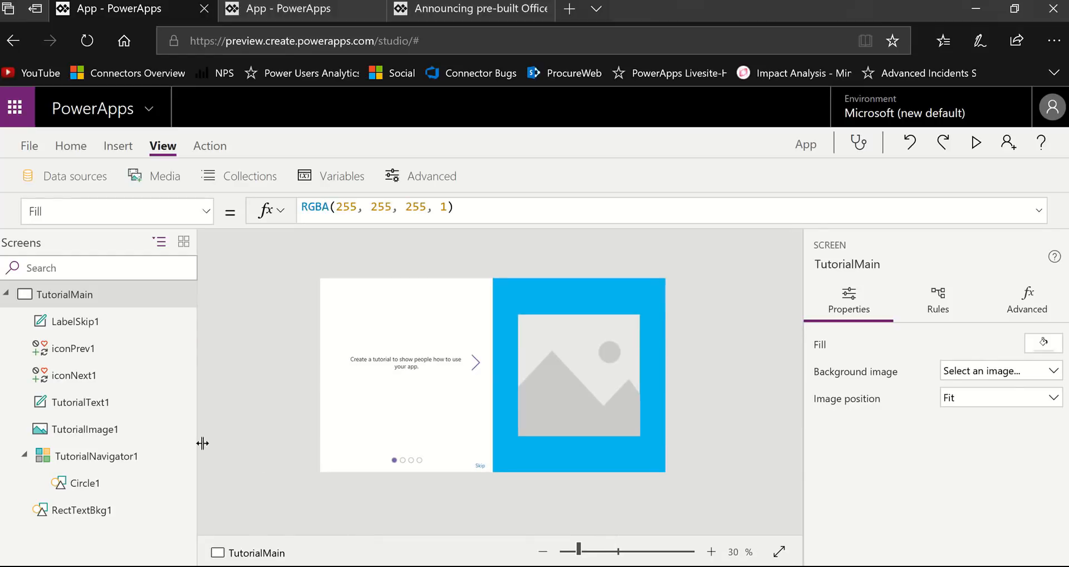
- Review the Items table formula of the TutorialNavigator1 gallery in the expanded formula bar, then collapse it and deselect the gallery
left_click(96, 458)
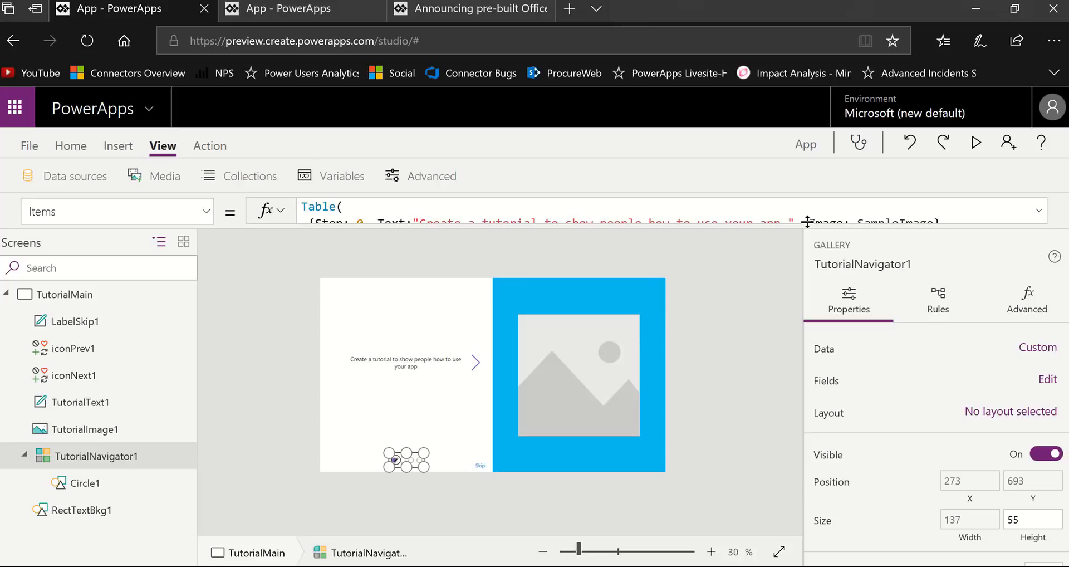
left_click_drag(808, 222, 809, 370)
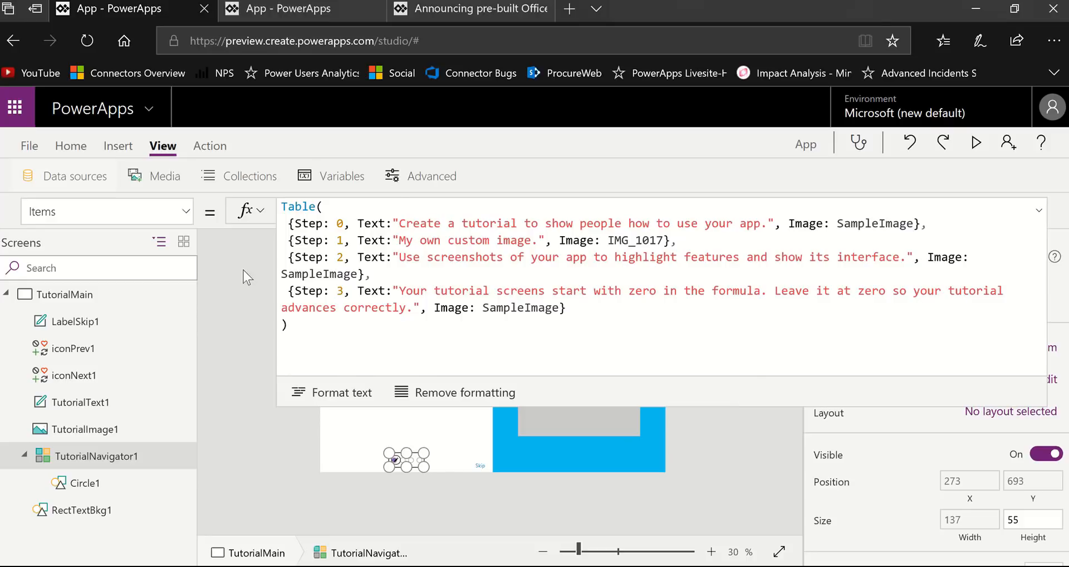
left_click(1040, 211)
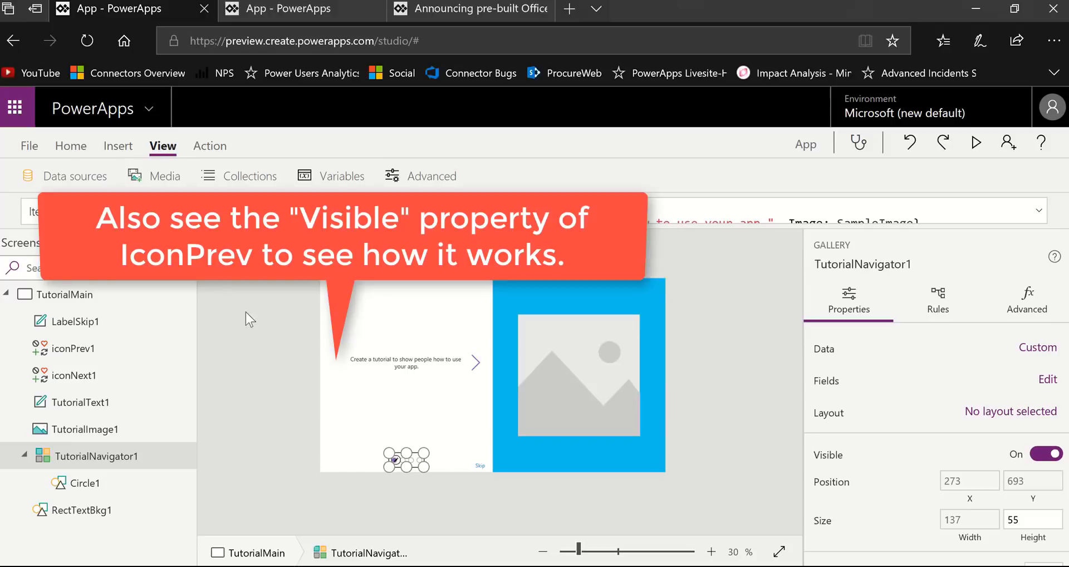
left_click(211, 211)
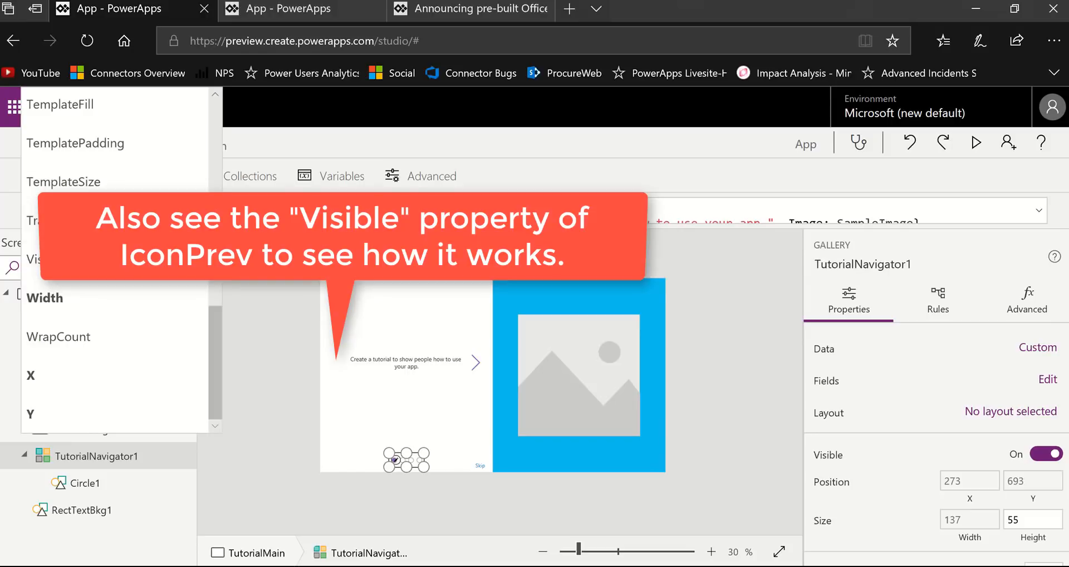
left_click(255, 370)
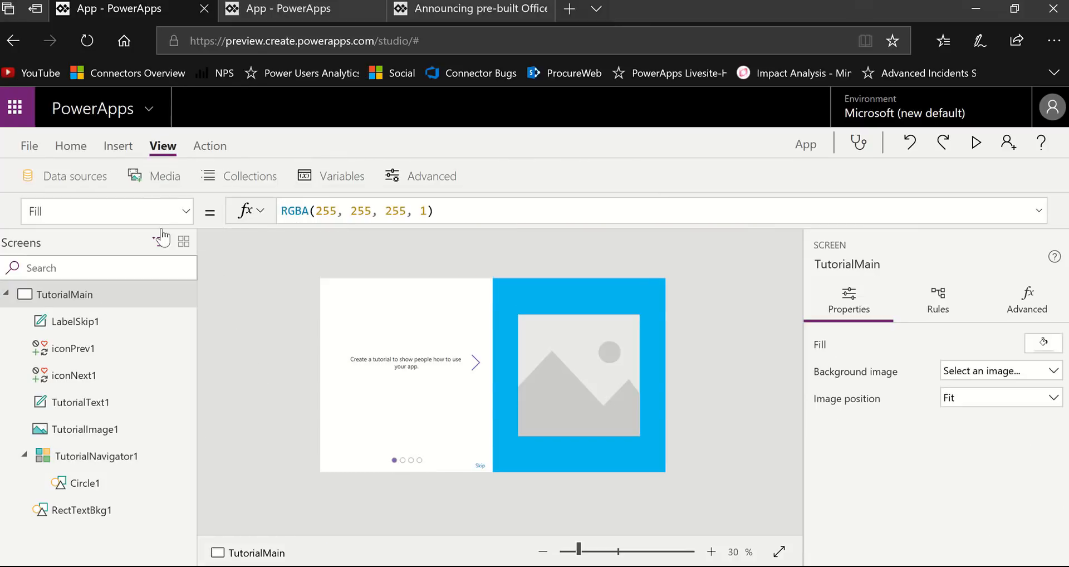
- Add a new screen from the Email template and delete the TutorialMain screen
left_click(69, 147)
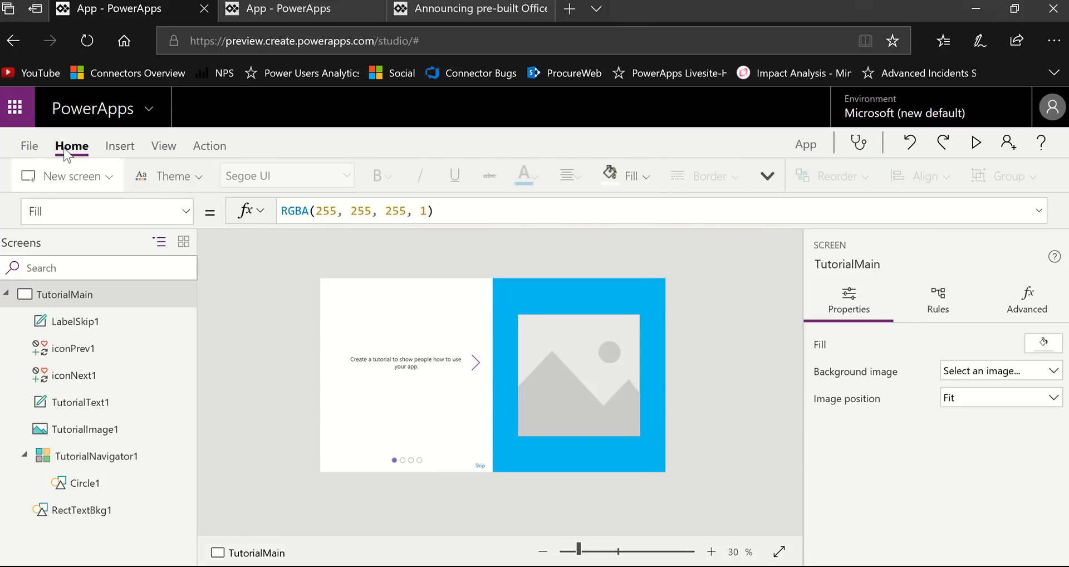
left_click(122, 184)
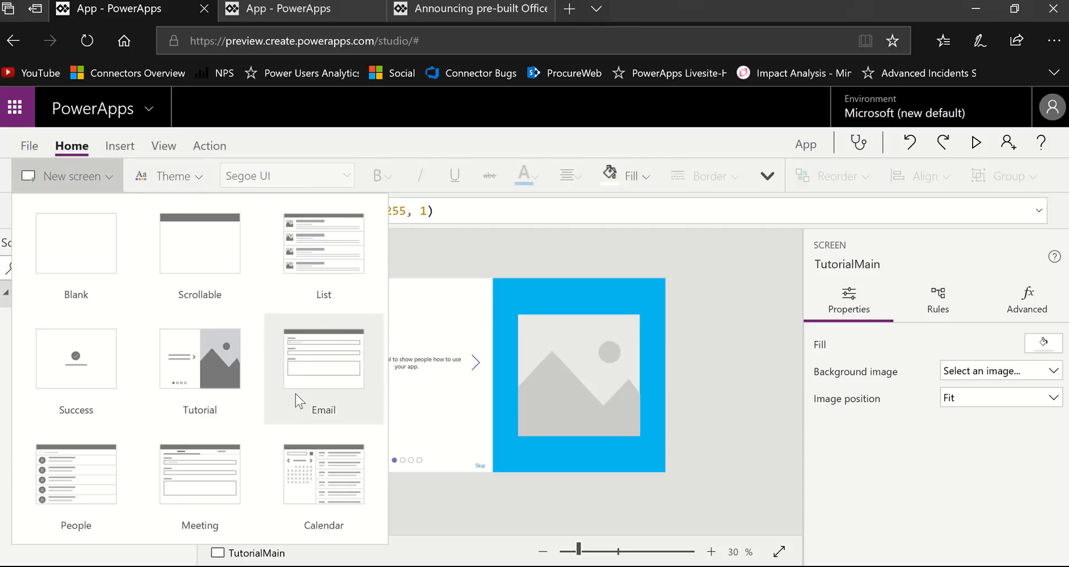
left_click(334, 385)
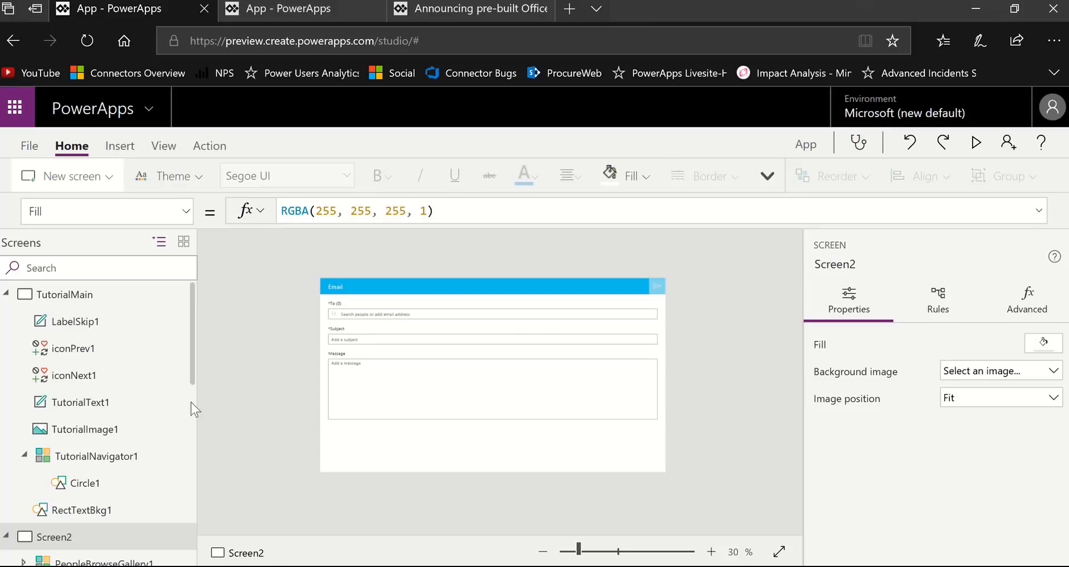
left_click(173, 295)
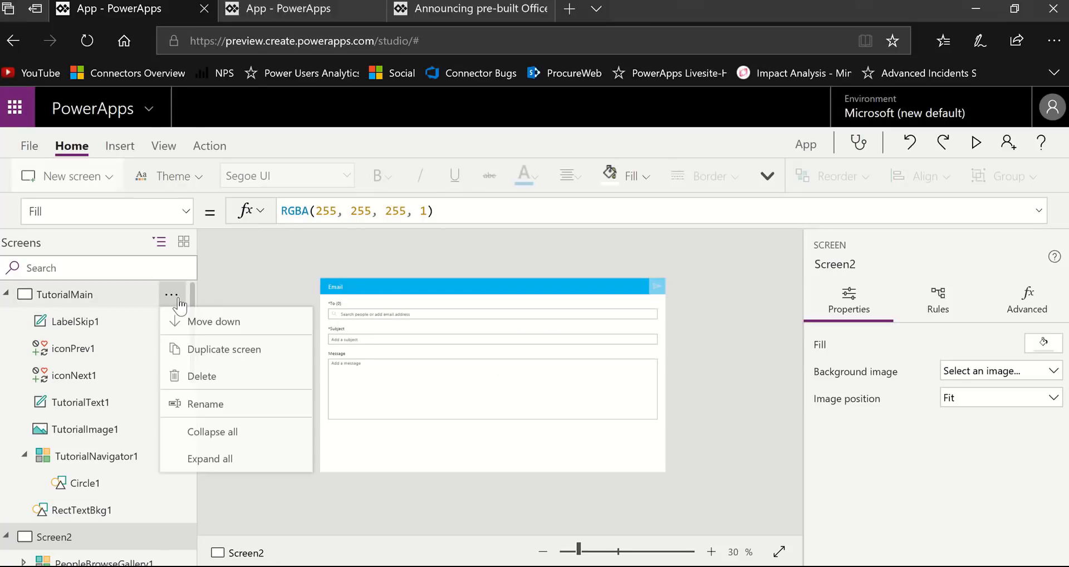
left_click(228, 378)
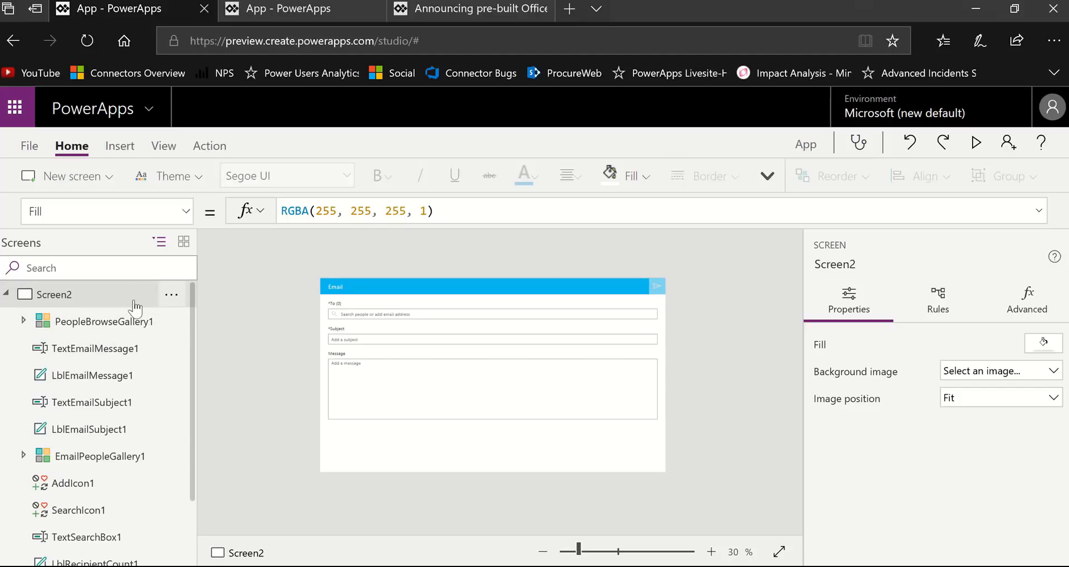
- Rename the new email screen as ScreenEmail
left_click(170, 297)
left_click(246, 351)
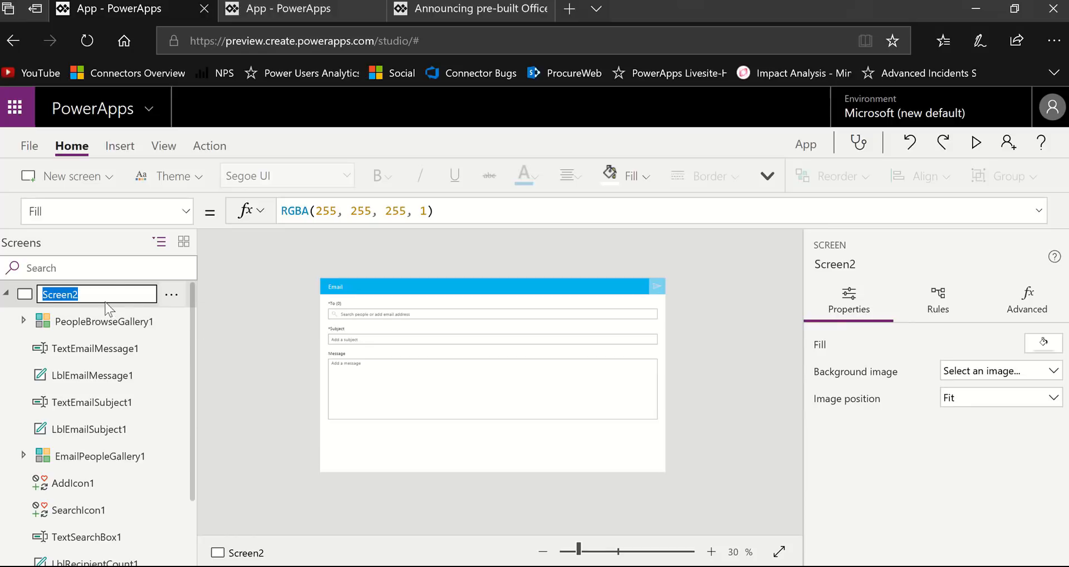
left_click(108, 294)
key("BackSpace")
type("em")
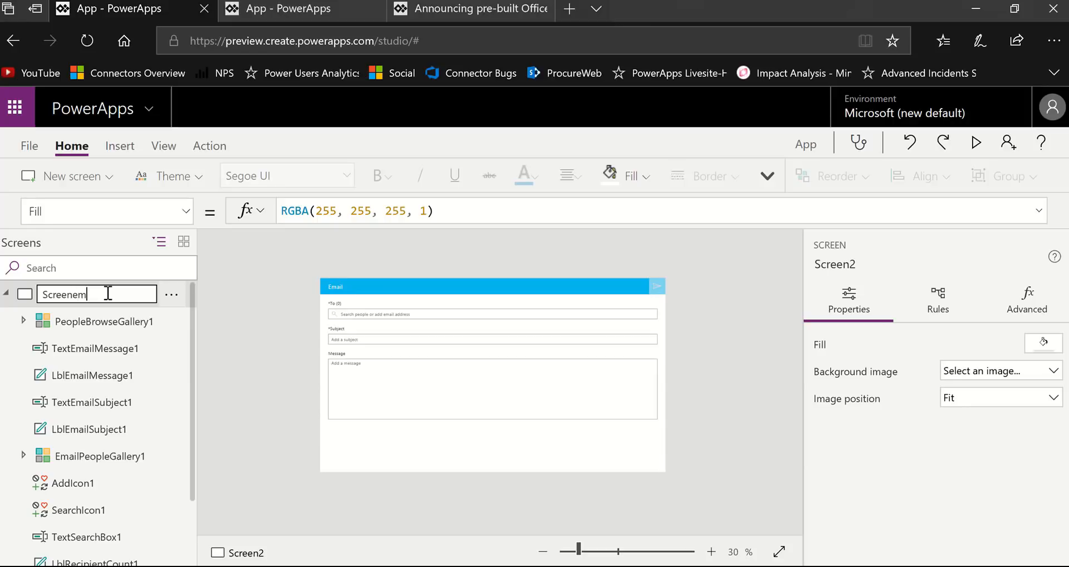
key("BackSpace")
type("em")
key("BackSpace")
key("BackSpace")
type("Email")
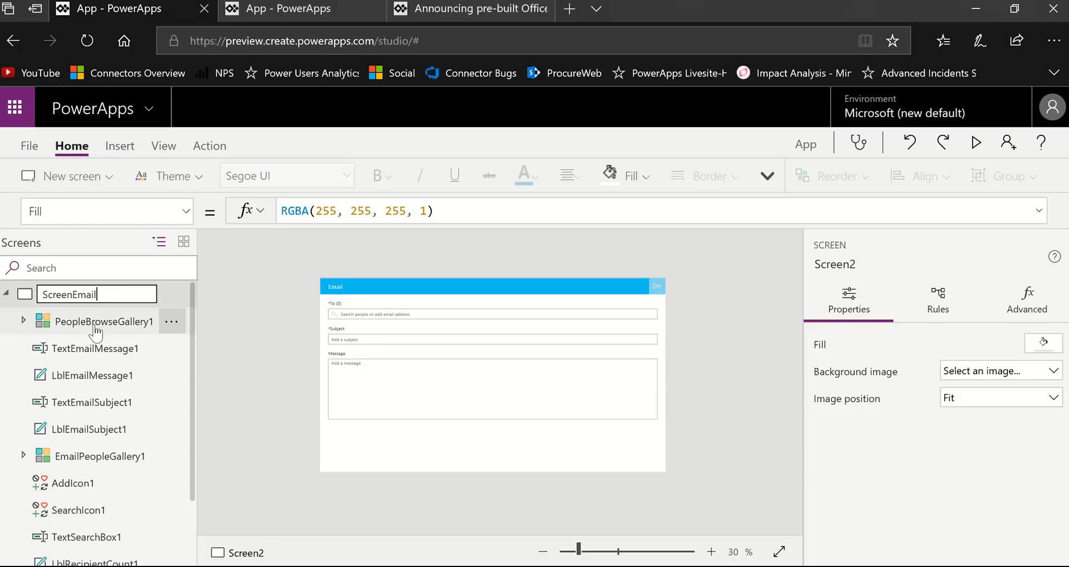
key("Return")
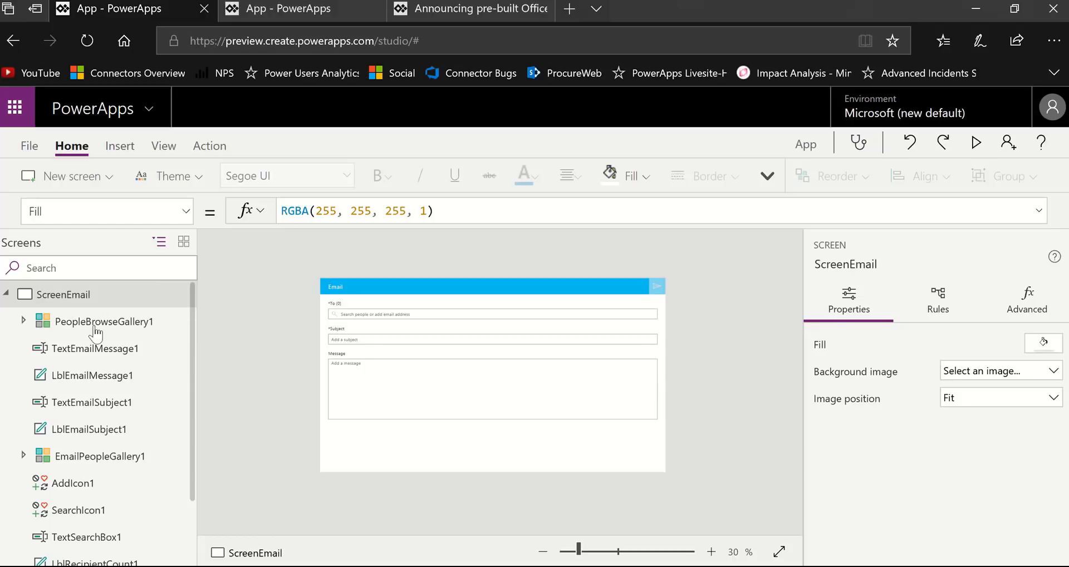
- Check which data sources the app uses for the email screen, and close the list
left_click(173, 144)
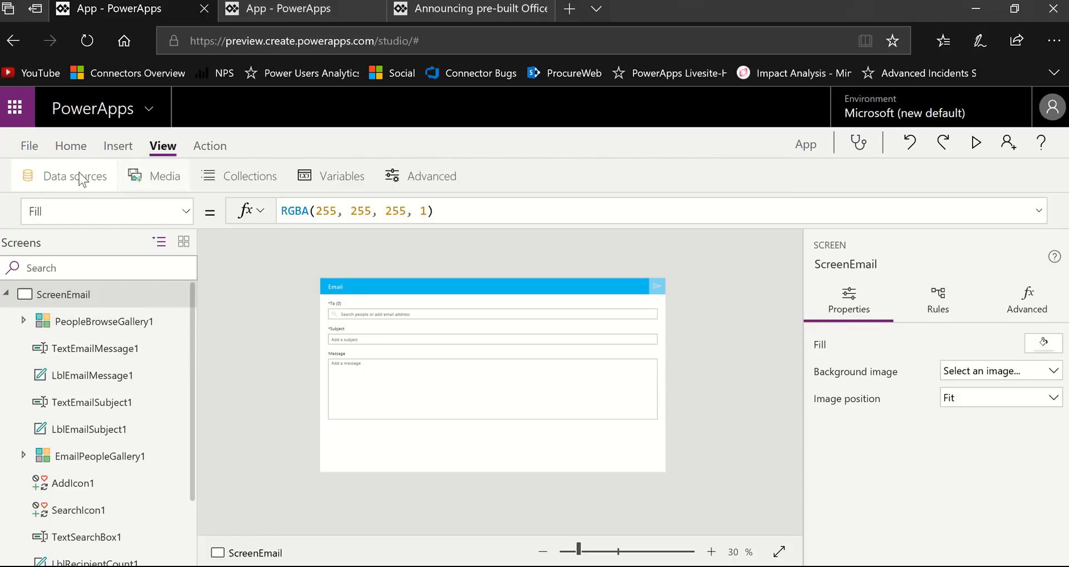
left_click(81, 177)
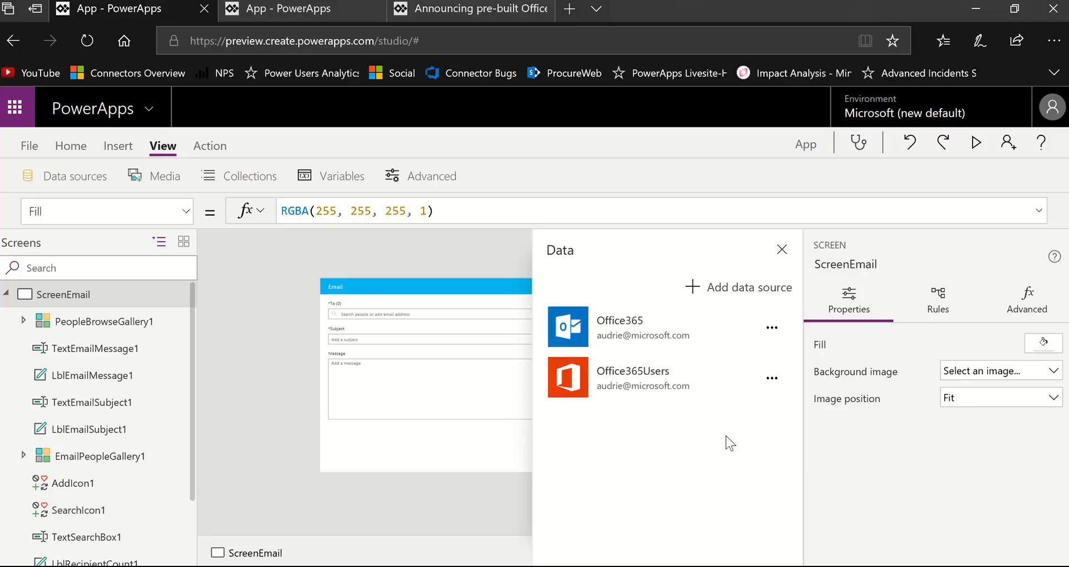
left_click(782, 249)
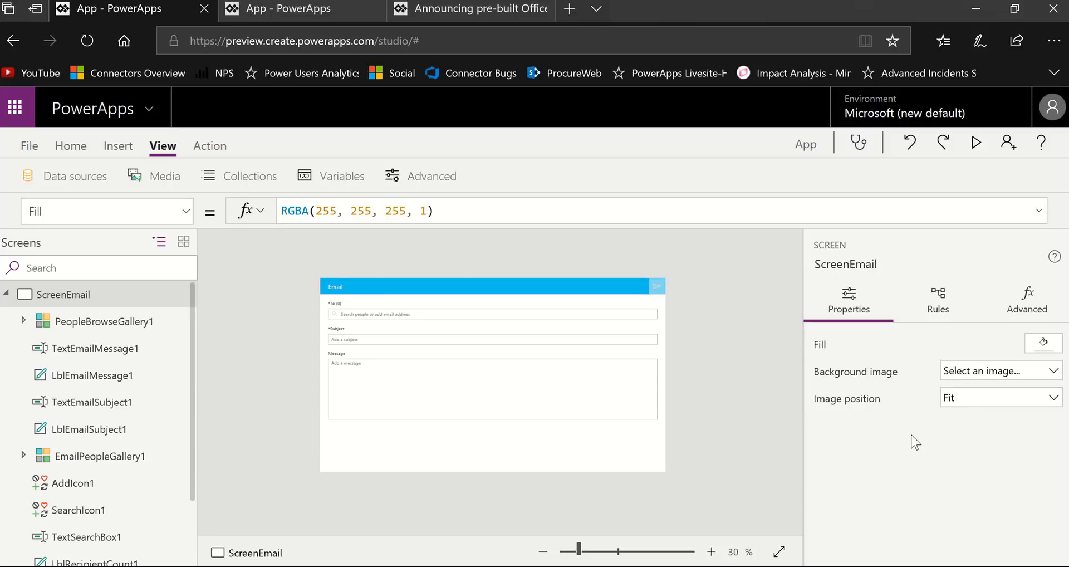
- Examine the email screen's controls at about 41% zoom and select the TextEmailMessage1 text input to view its properties
left_click(595, 550)
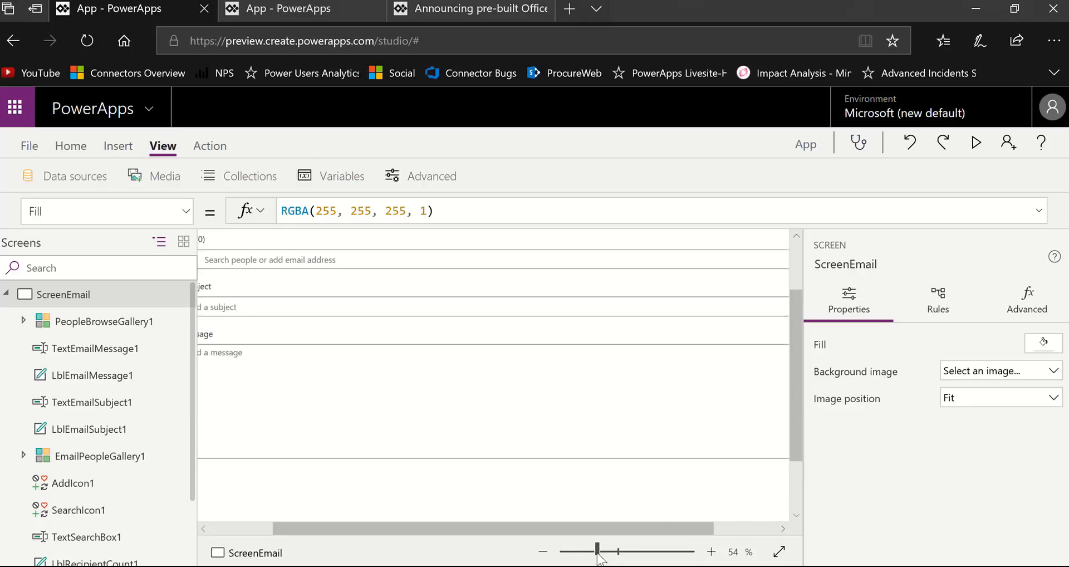
left_click_drag(597, 552, 588, 551)
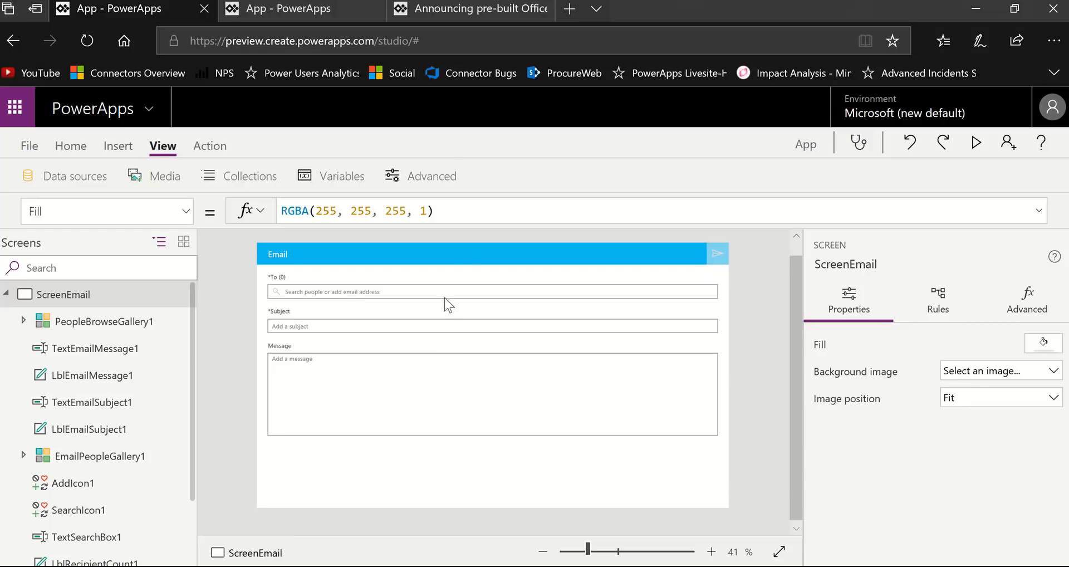
left_click(23, 321)
left_click(24, 323)
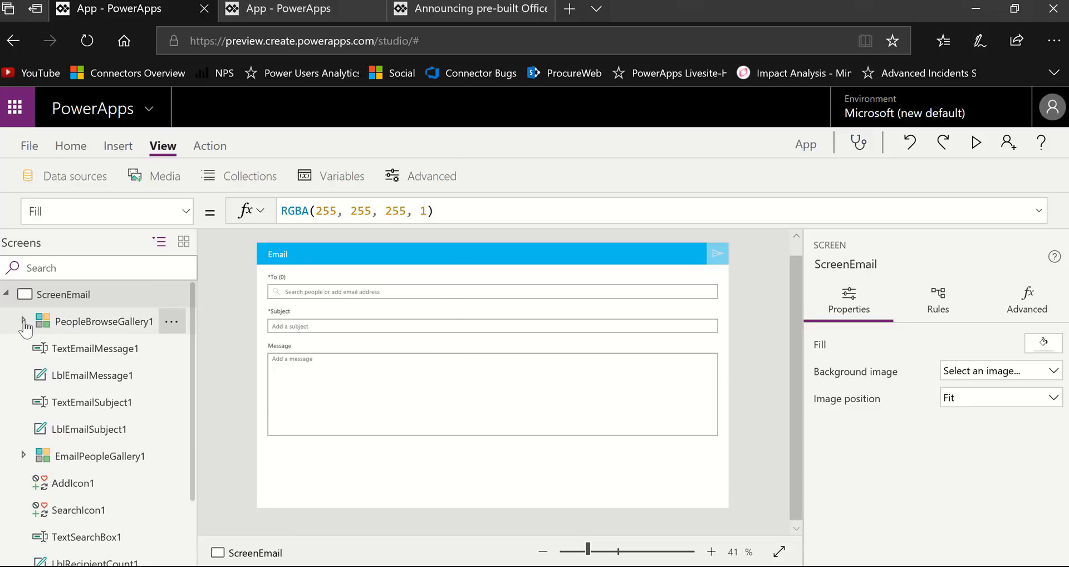
left_click(95, 349)
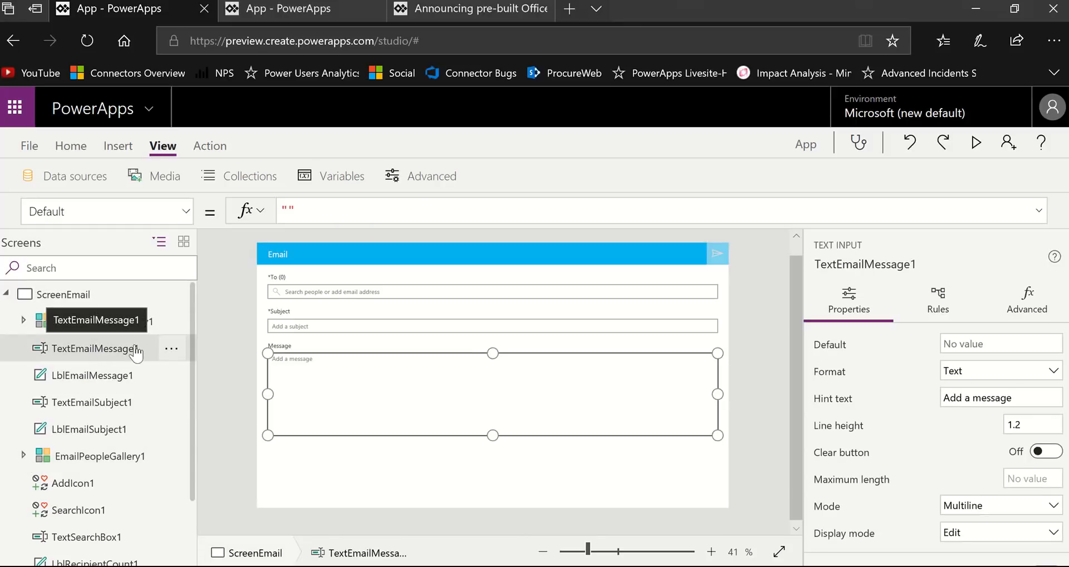
- Preview the email screen, search people by the recipient's full name and add the first matching person as a recipient
left_click(979, 147)
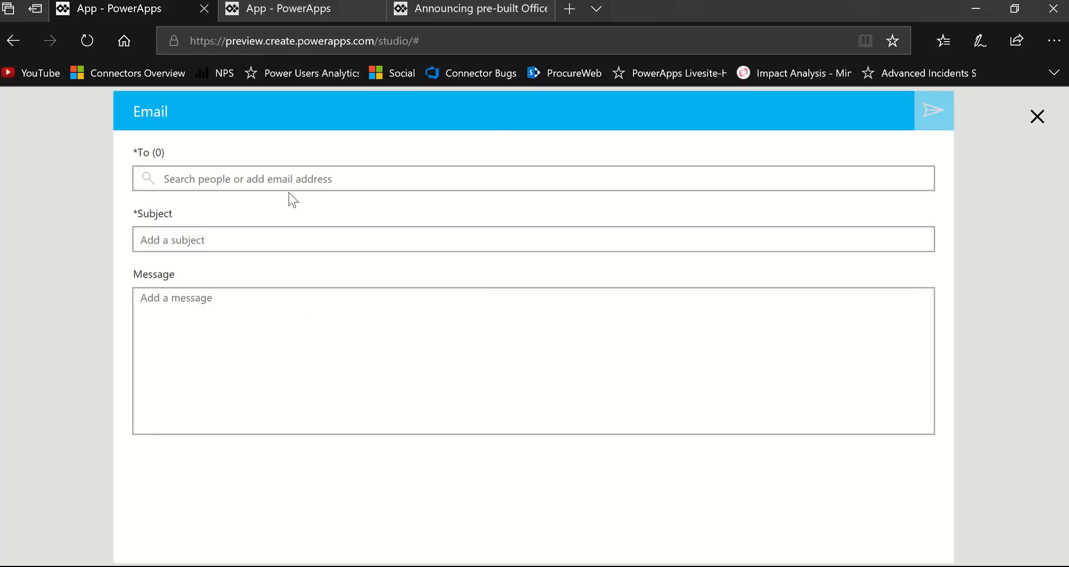
left_click(246, 181)
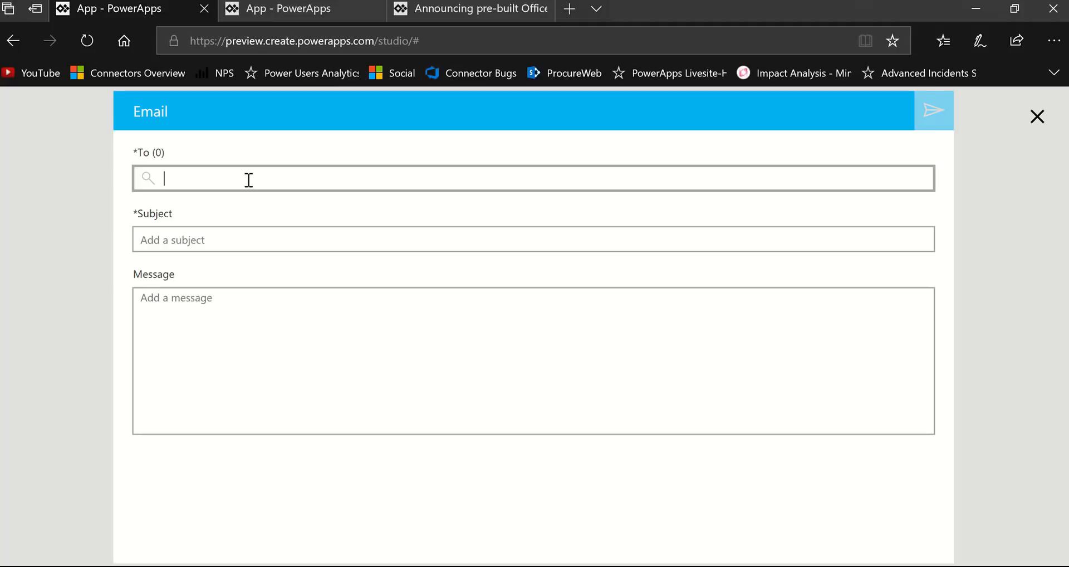
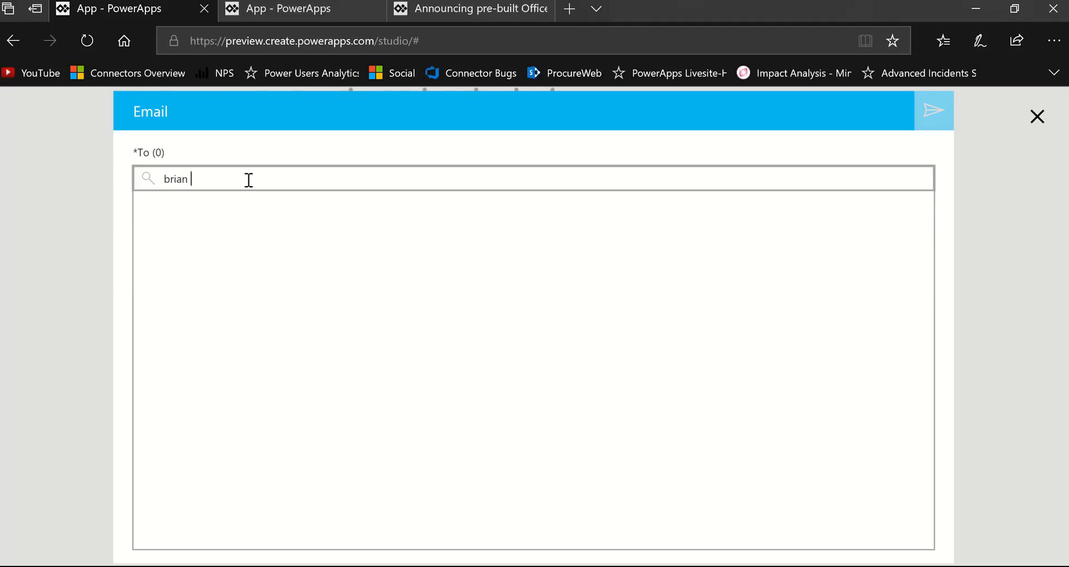
type("g")
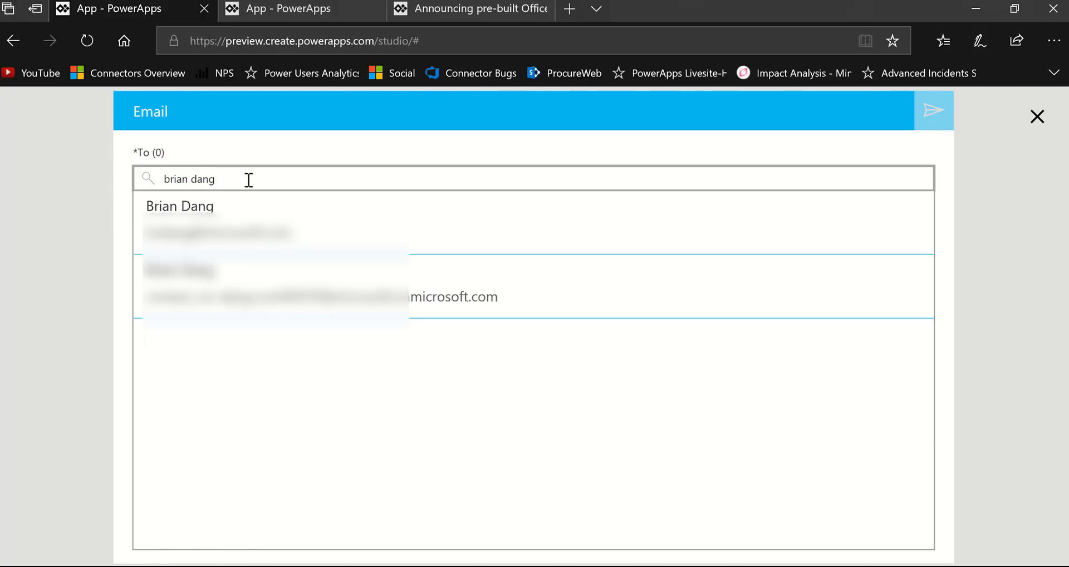
left_click(258, 239)
- Enter a short "Hi" greeting with the recipient's first name as the email subject
left_click(271, 266)
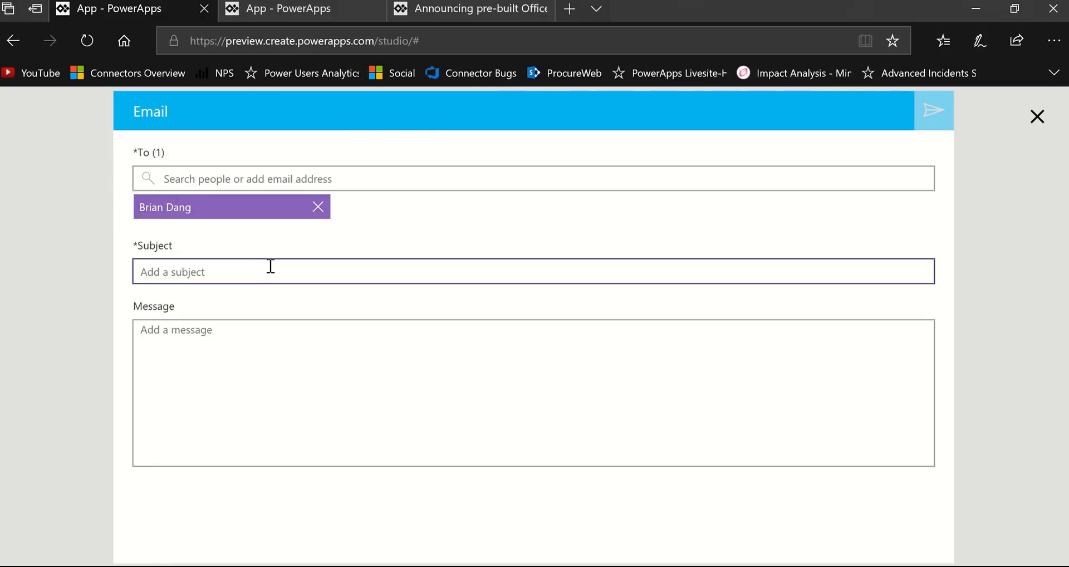
type("H")
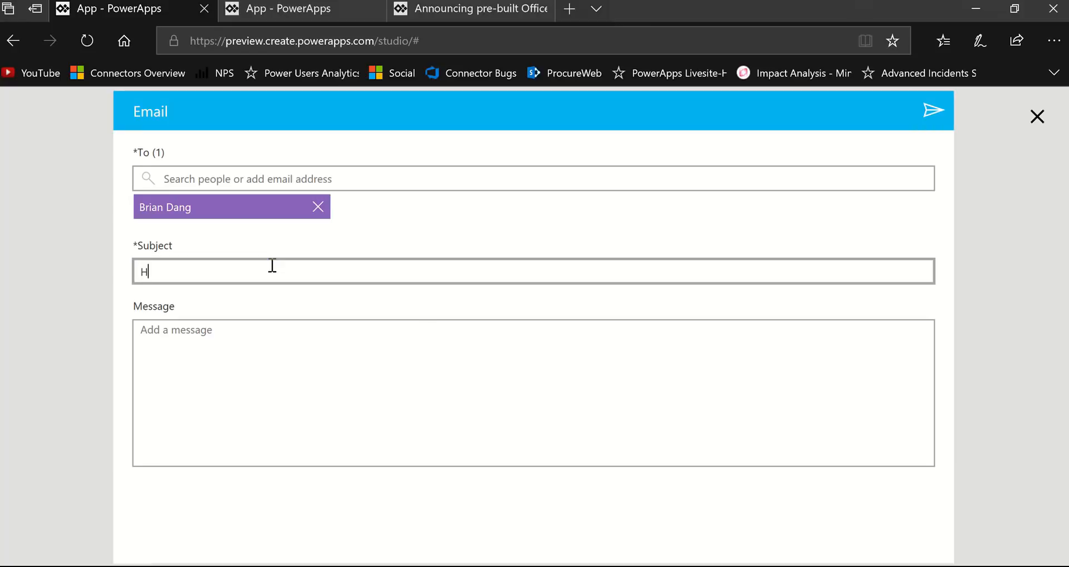
type("i Brian")
- Enter "My demo message - pls forgive this spam. :)" as the email message
left_click(181, 343)
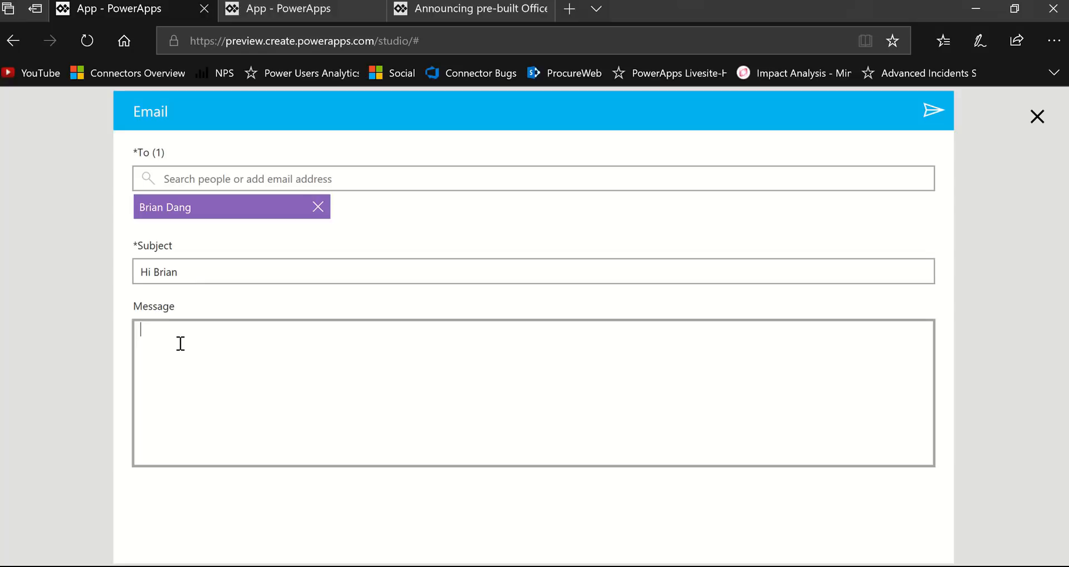
type("My demo message- pls for")
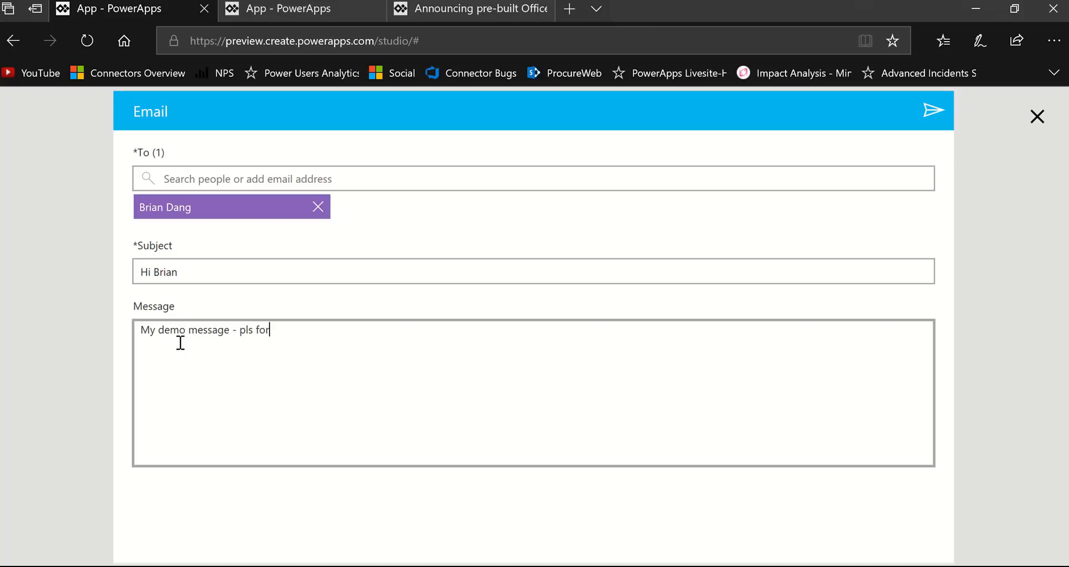
type("give this spam. :)")
- Search people by a second recipient's first name and add the first matching person to the email's recipients
left_click(203, 178)
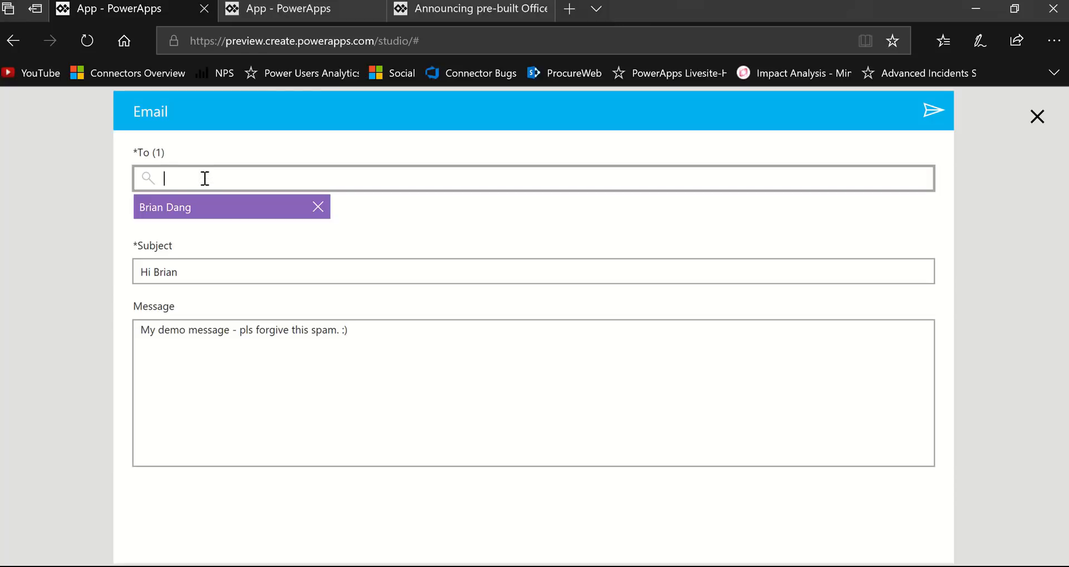
type("aud")
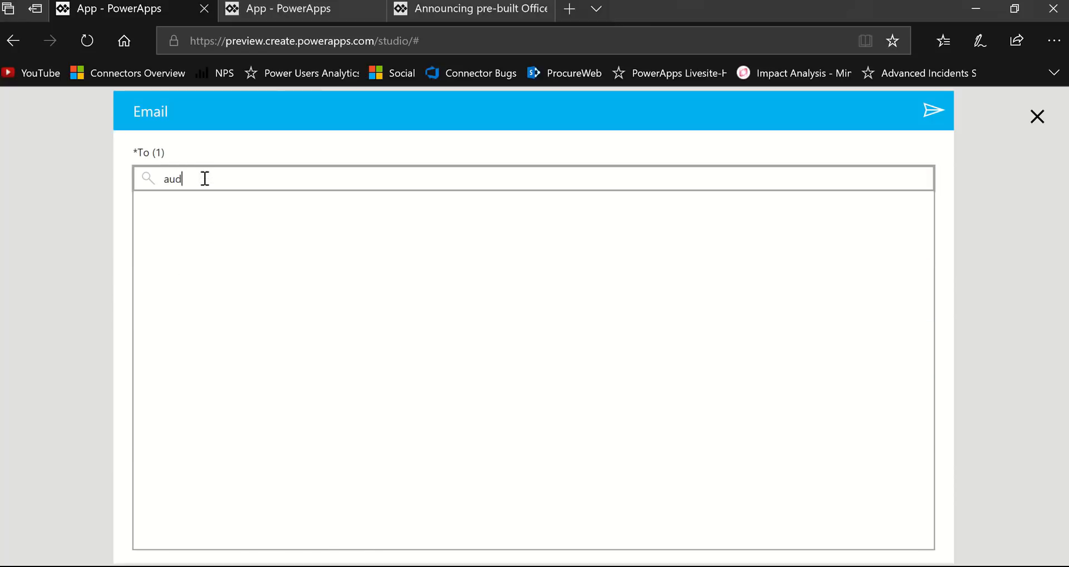
type("ri")
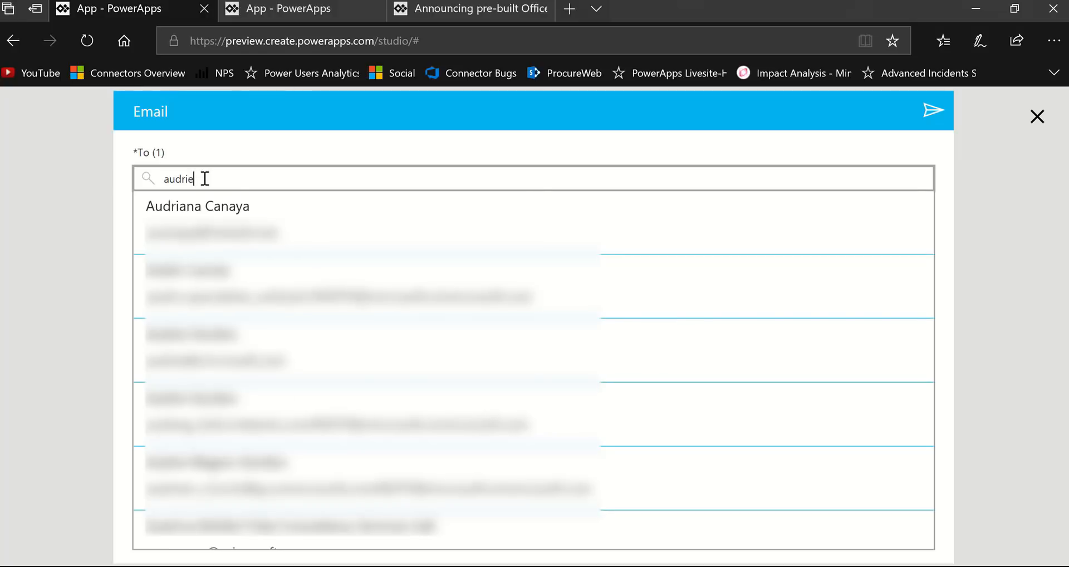
type("e")
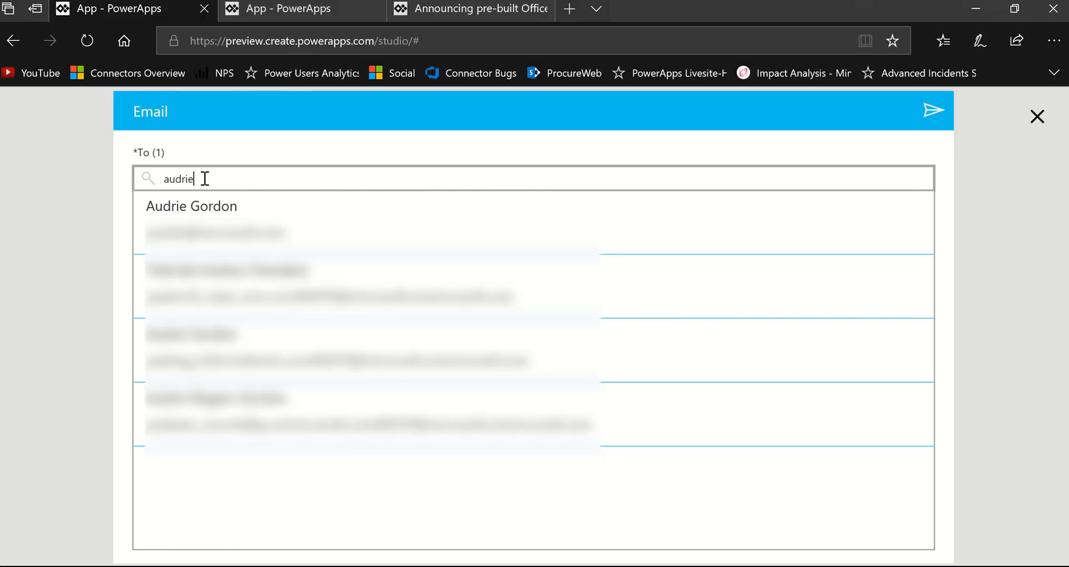
key("BackSpace")
key("BackSpace")
key("BackSpace")
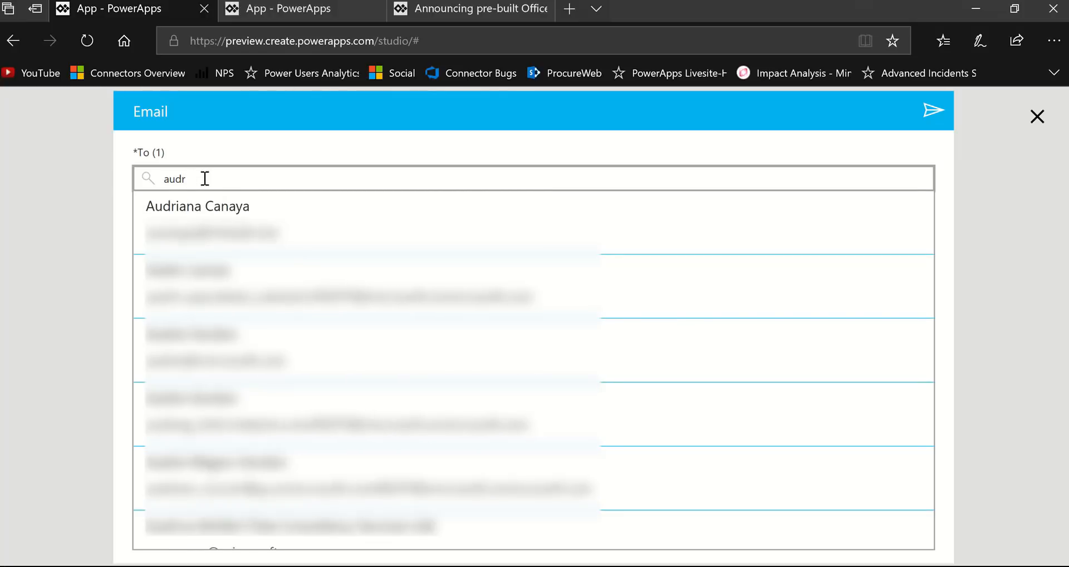
type("rie")
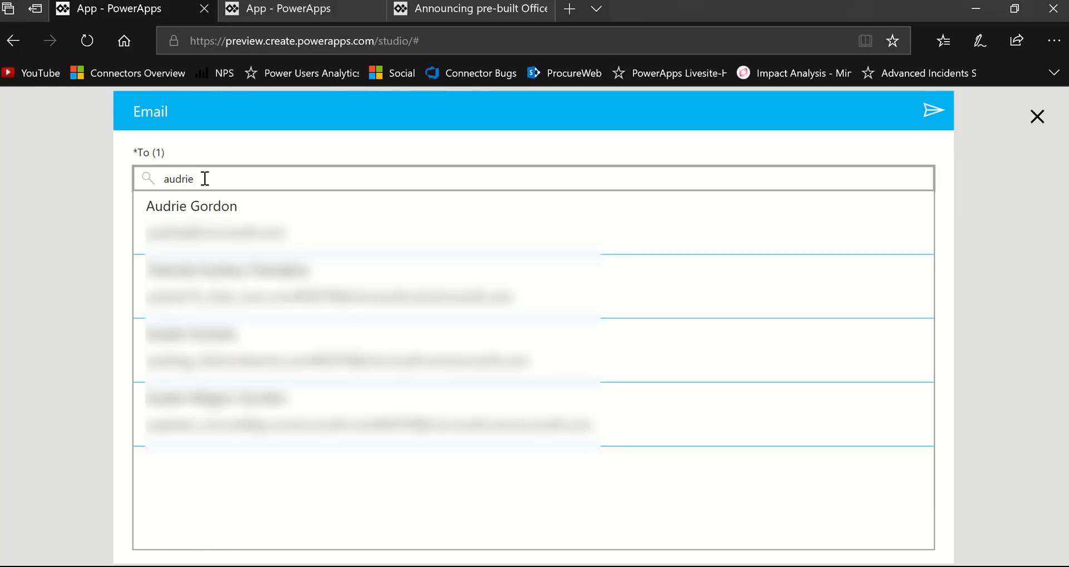
left_click(233, 238)
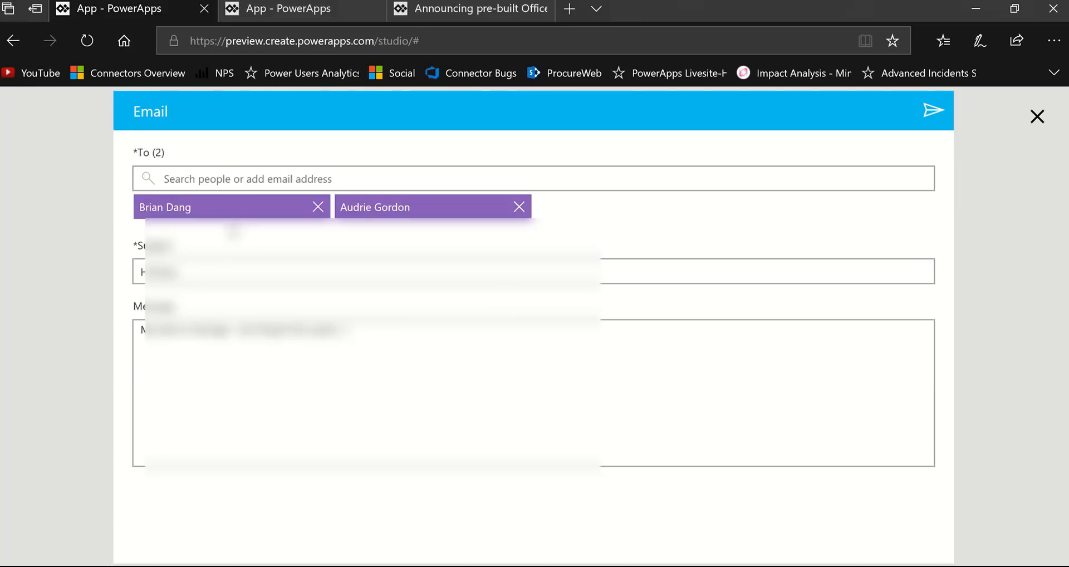
- Search people by a third recipient's first name and start of the last name, leaving the match unselected, and exit the preview
left_click(240, 172)
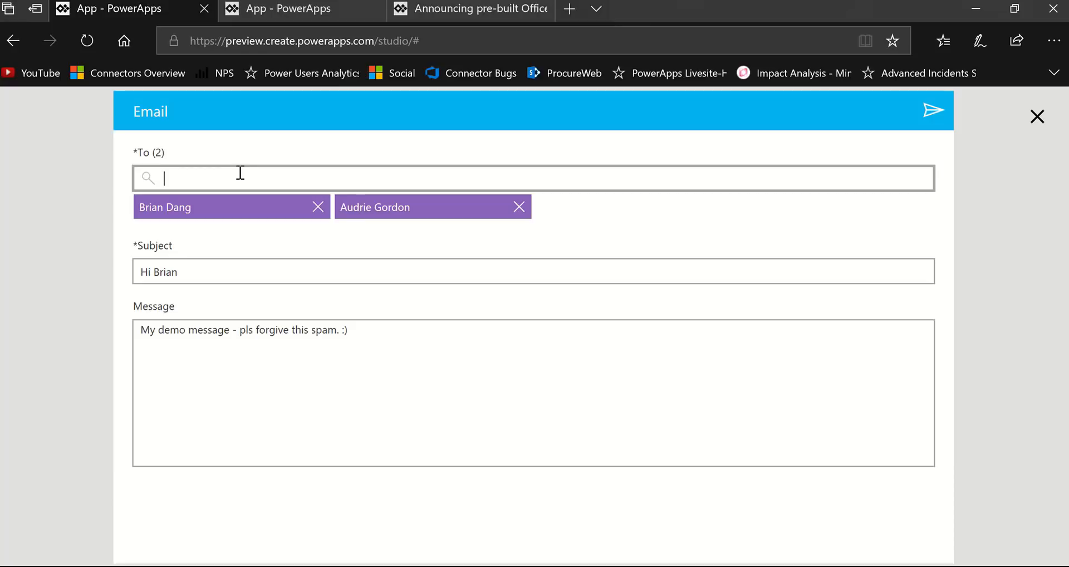
type("u")
key("BackSpace")
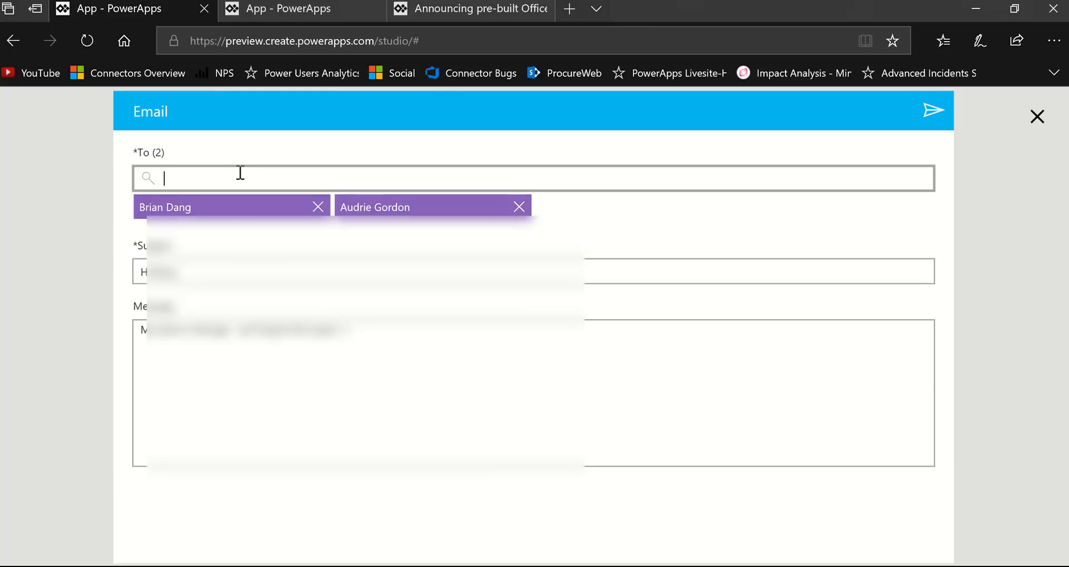
type("a")
key("BackSpace")
type("tod ma")
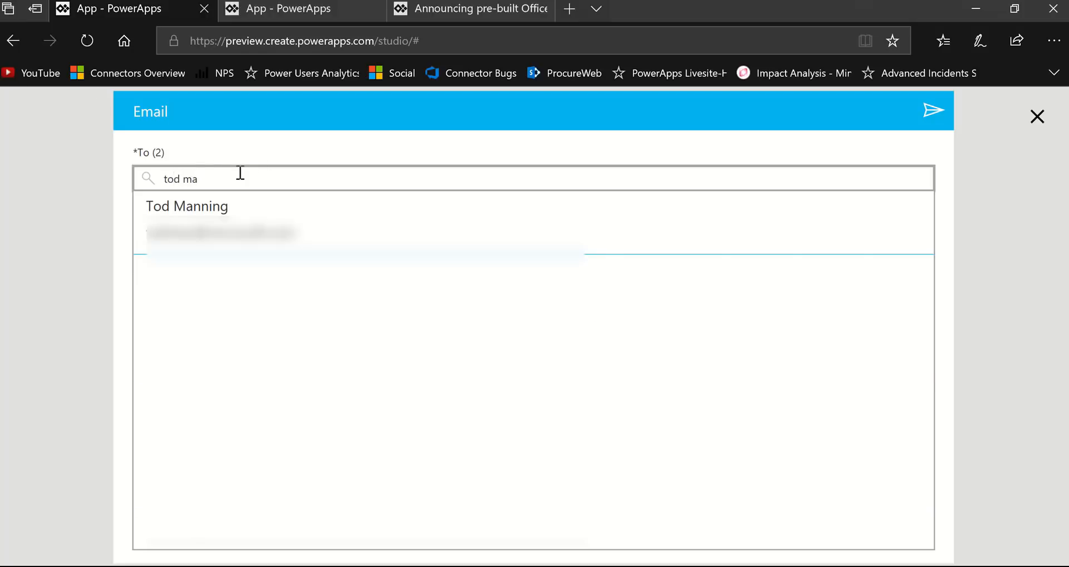
left_click(1040, 119)
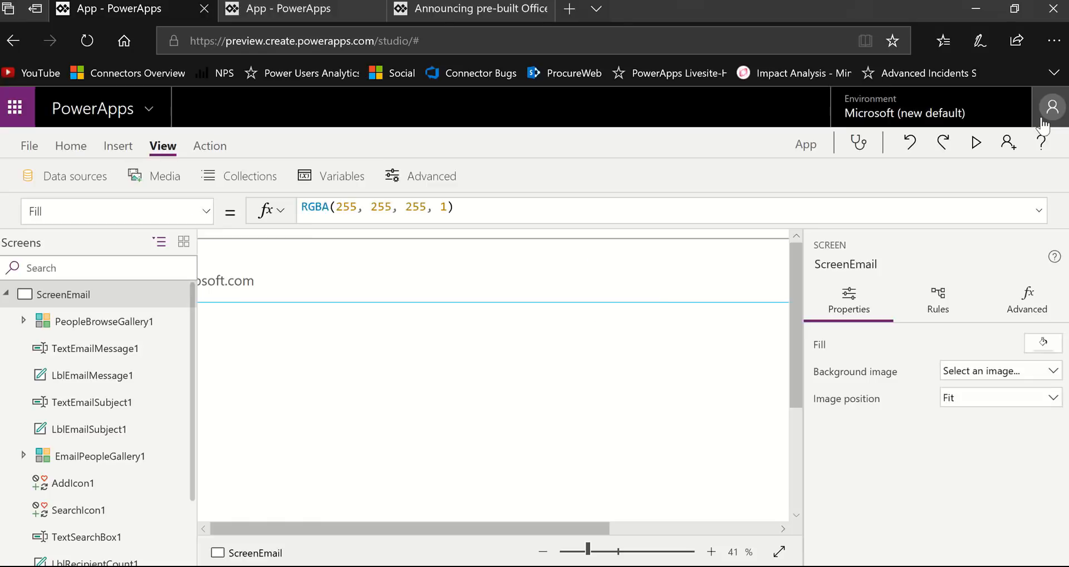
- Select the PeopleBrowseGallery1 gallery and expand its Items formula to examine how it searches Office 365 users
left_click(710, 389)
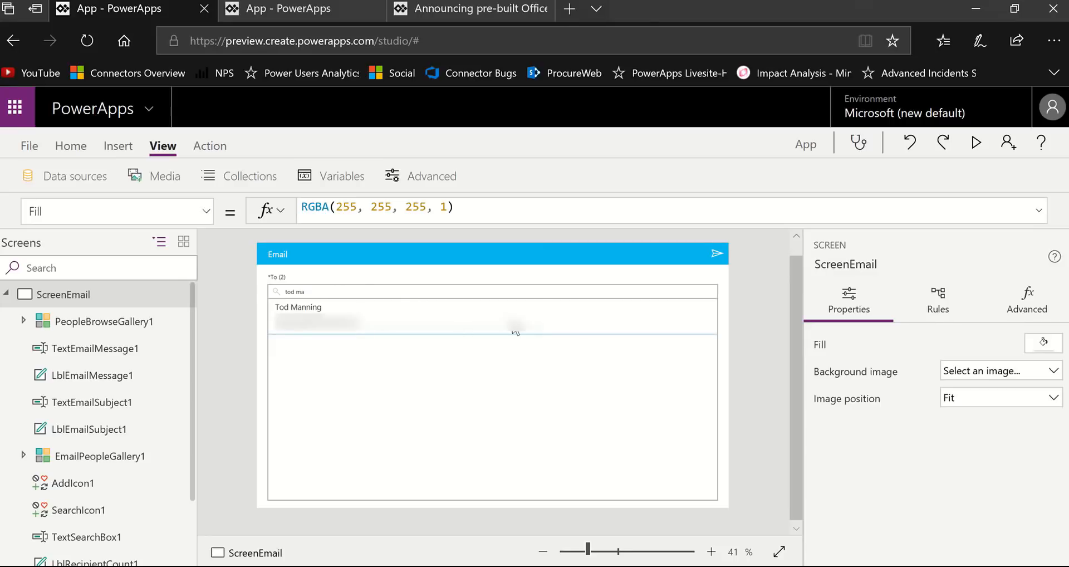
left_click(478, 384)
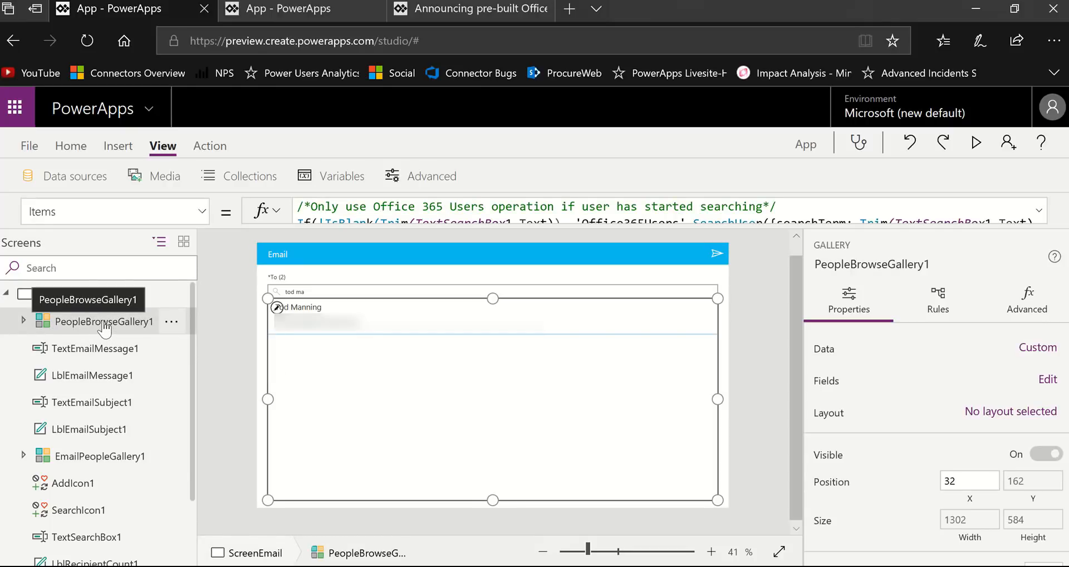
left_click_drag(601, 222, 611, 277)
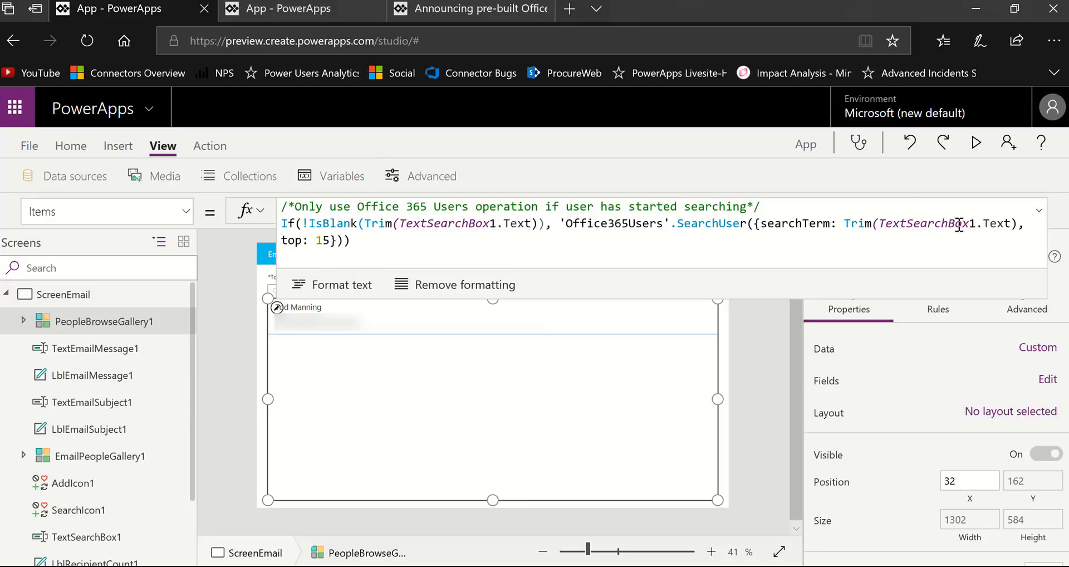
left_click(1039, 214)
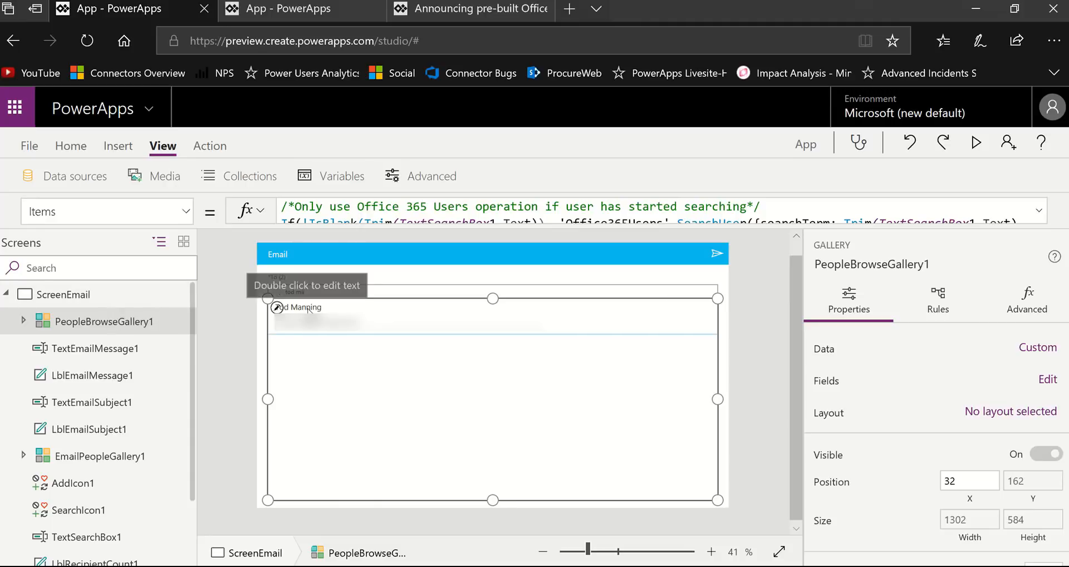
- Select the Title2 label inside PeopleBrowseGallery1 and examine its OnSelect formula, including the MyPeople collection in the Collect call
left_click(23, 321)
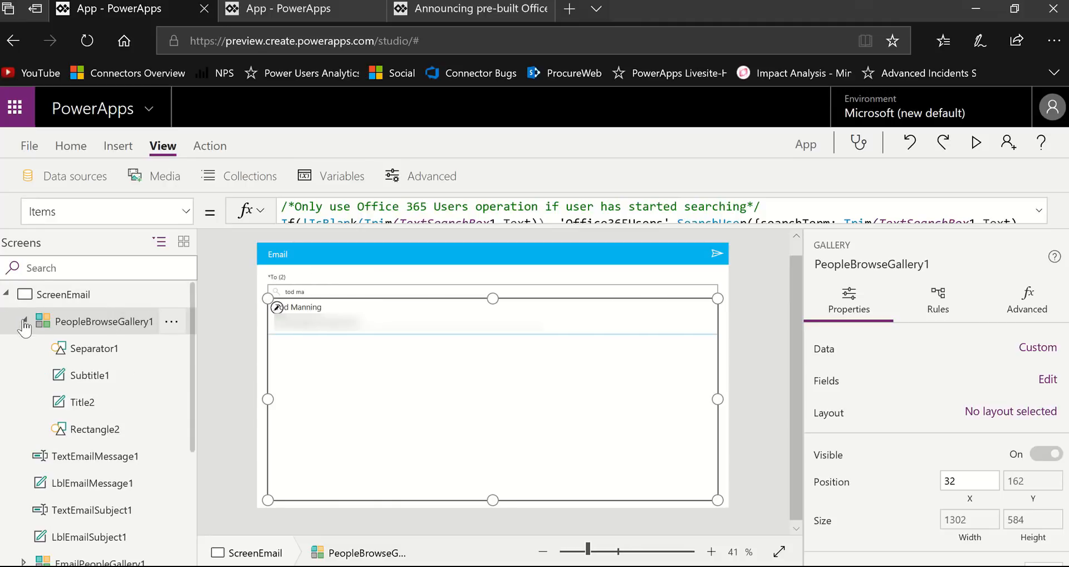
left_click(83, 402)
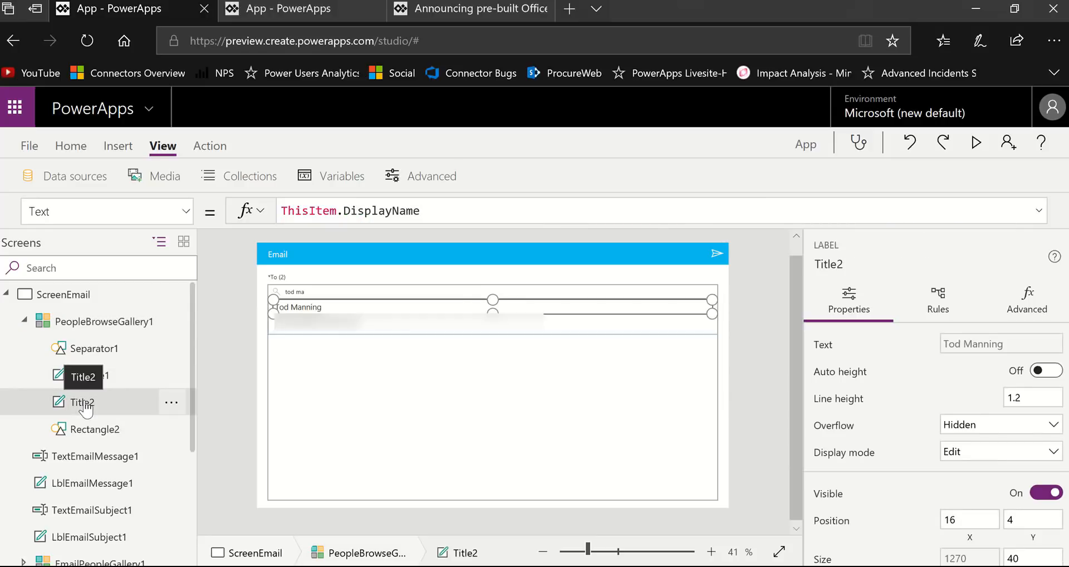
left_click(186, 213)
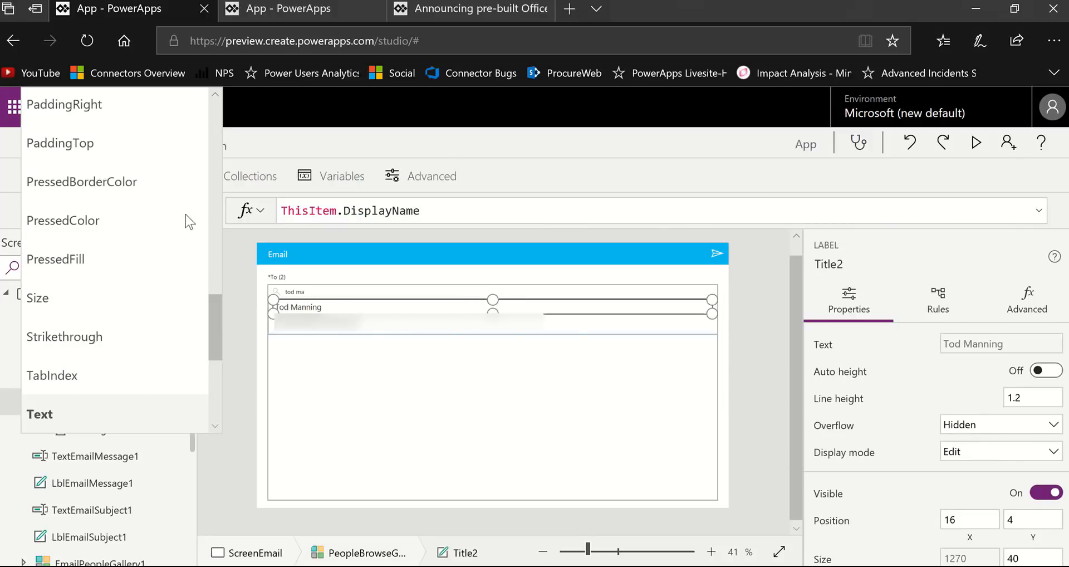
scroll(179, 256, "up", 5)
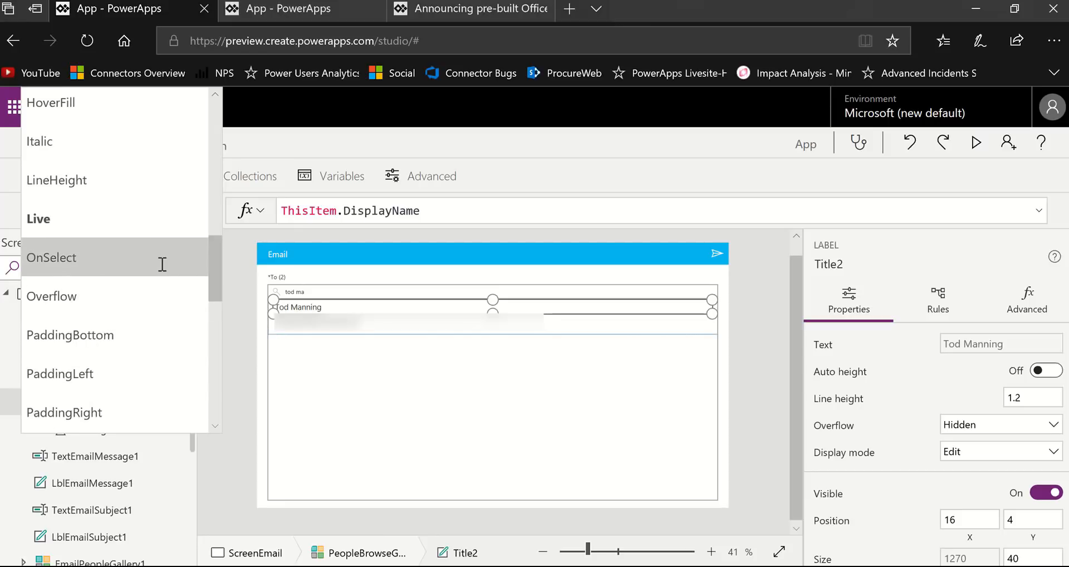
left_click(162, 264)
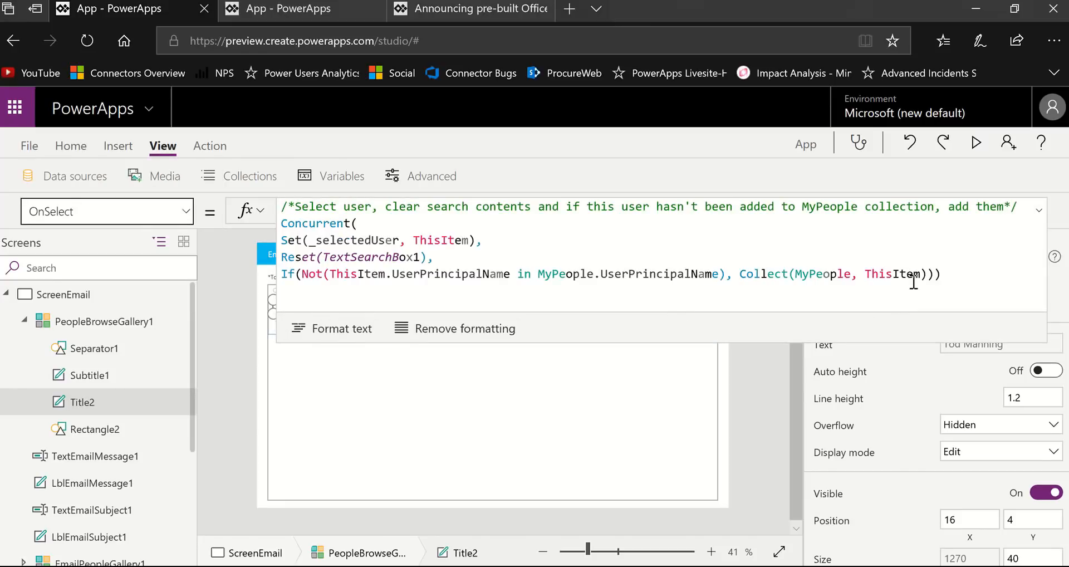
left_click(827, 274)
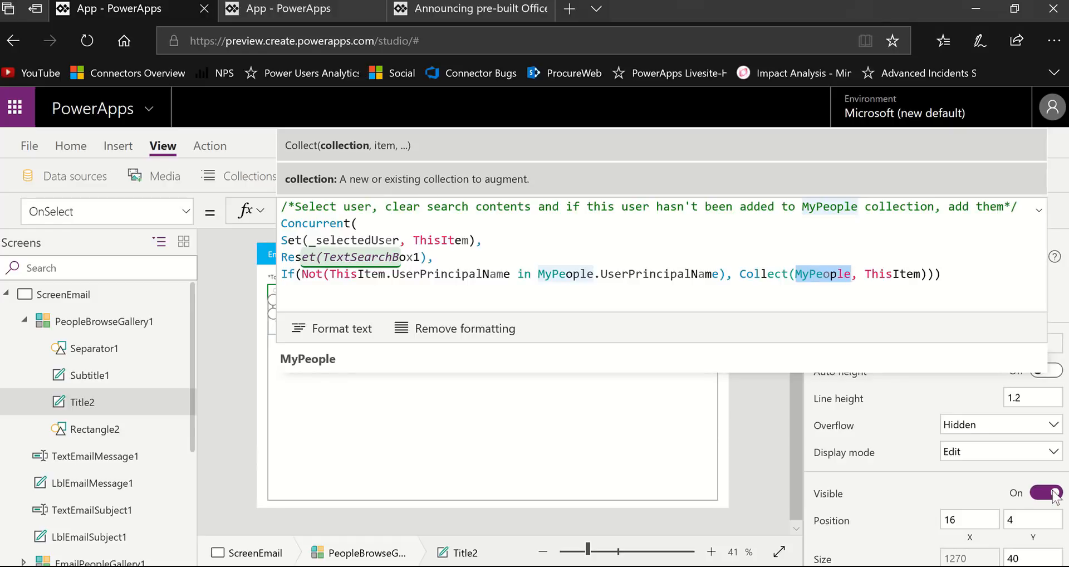
left_click(1040, 211)
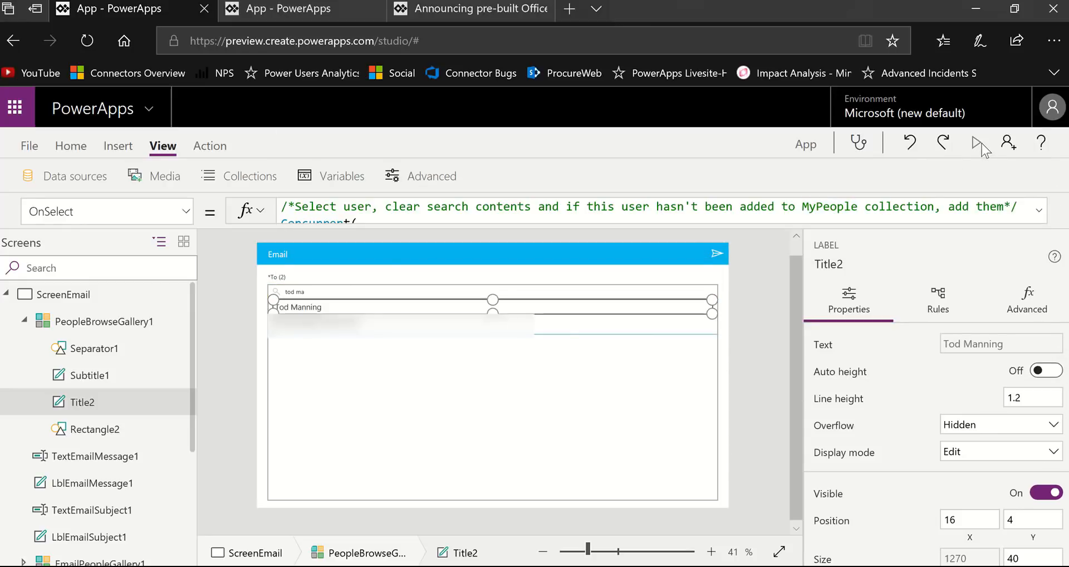
- Preview the email screen again and add the person found by the current search as a recipient
left_click(977, 144)
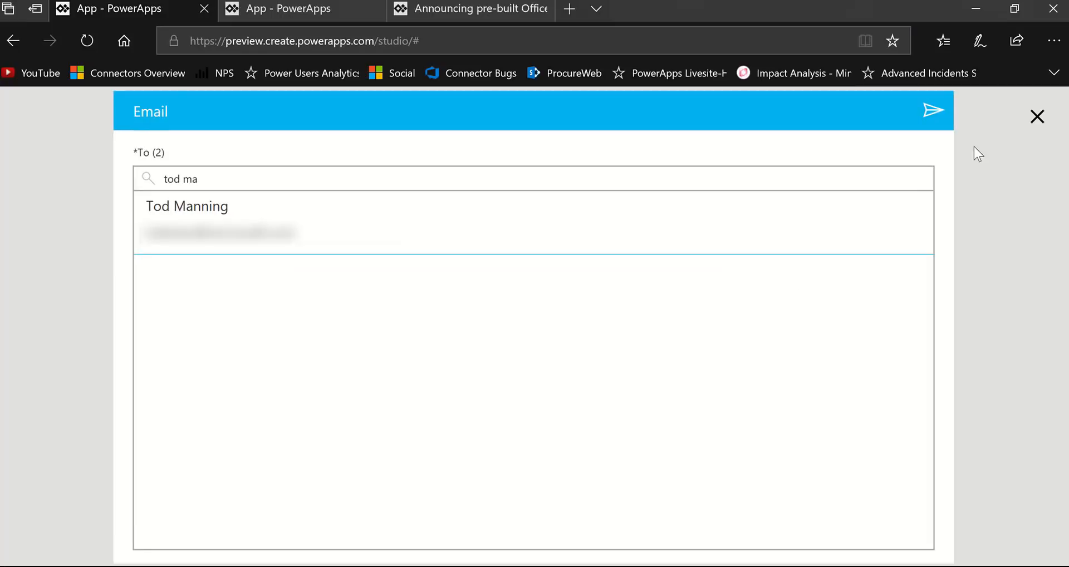
left_click(242, 210)
left_click(594, 445)
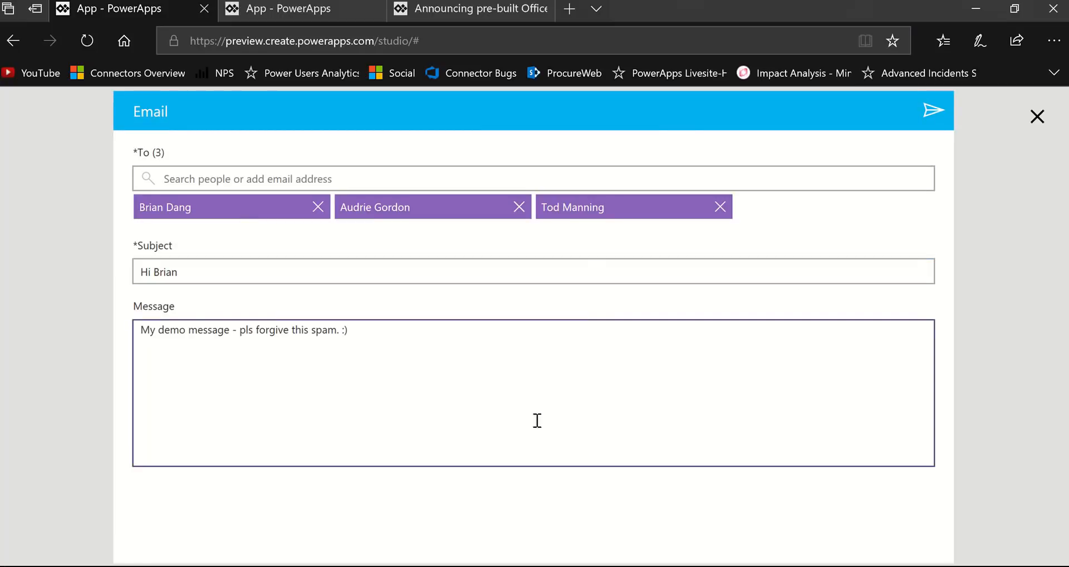
- Replace the email subject with "This is test.", exit the preview and dismiss the tip about testing on the canvas
left_click_drag(206, 277, 106, 246)
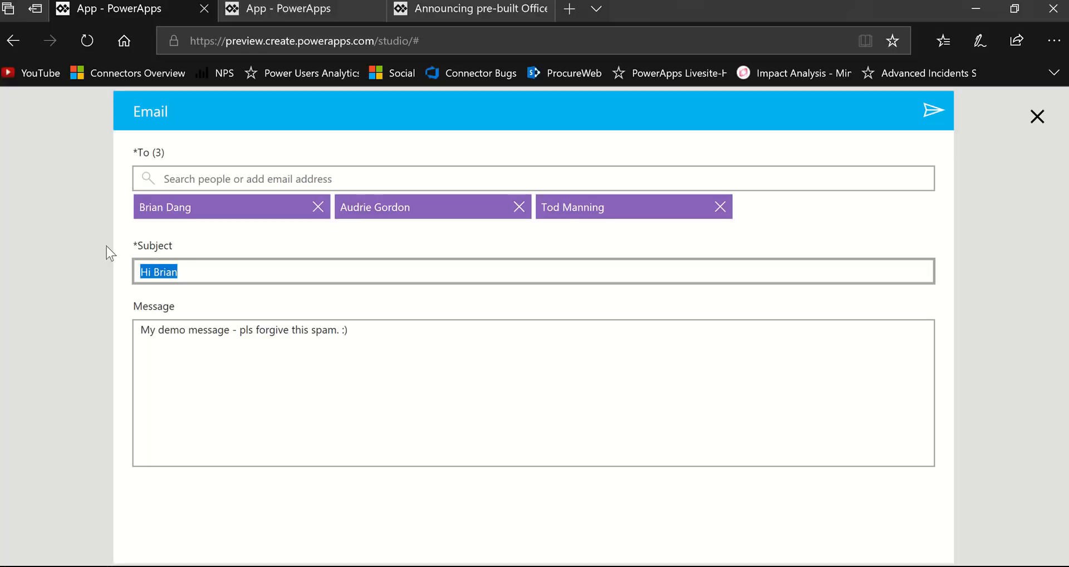
type("This is t")
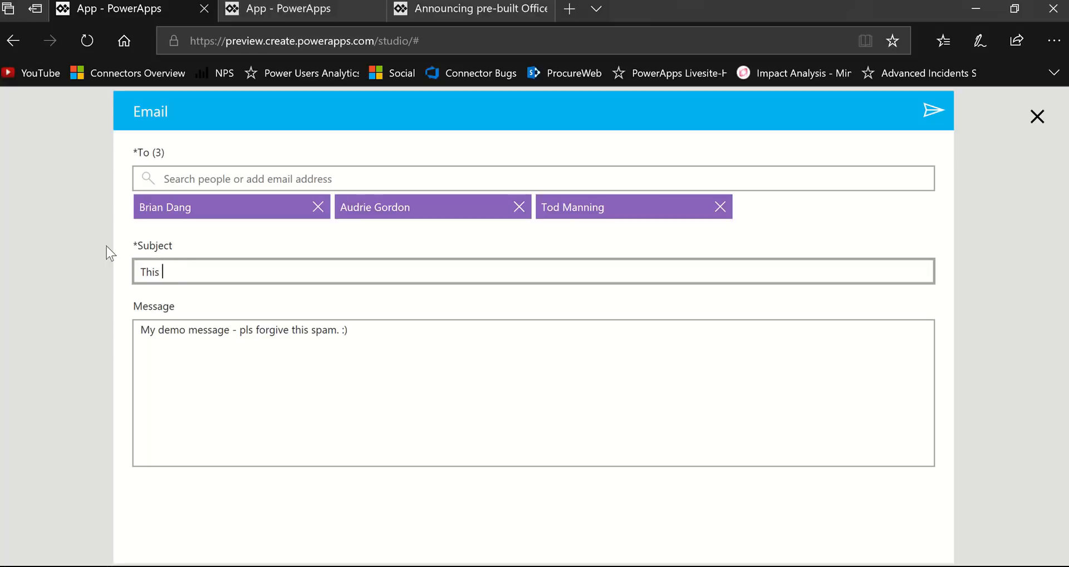
type("est.")
left_click(1037, 116)
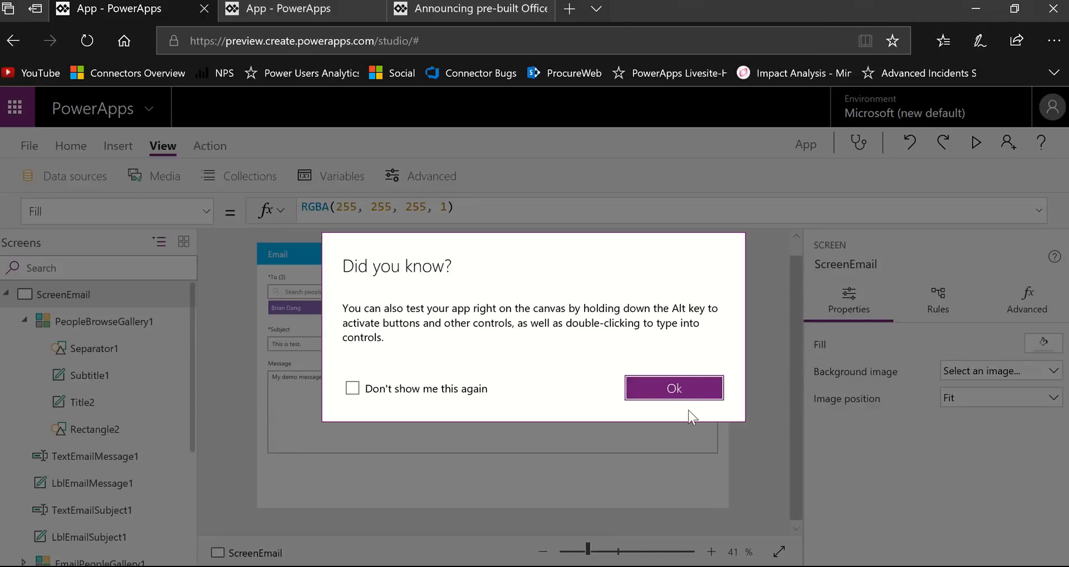
left_click(694, 390)
- Select the iconMail1 send icon, enlarge the canvas to 81% and expand the icon's OnSelect formula for reading
left_click(714, 254)
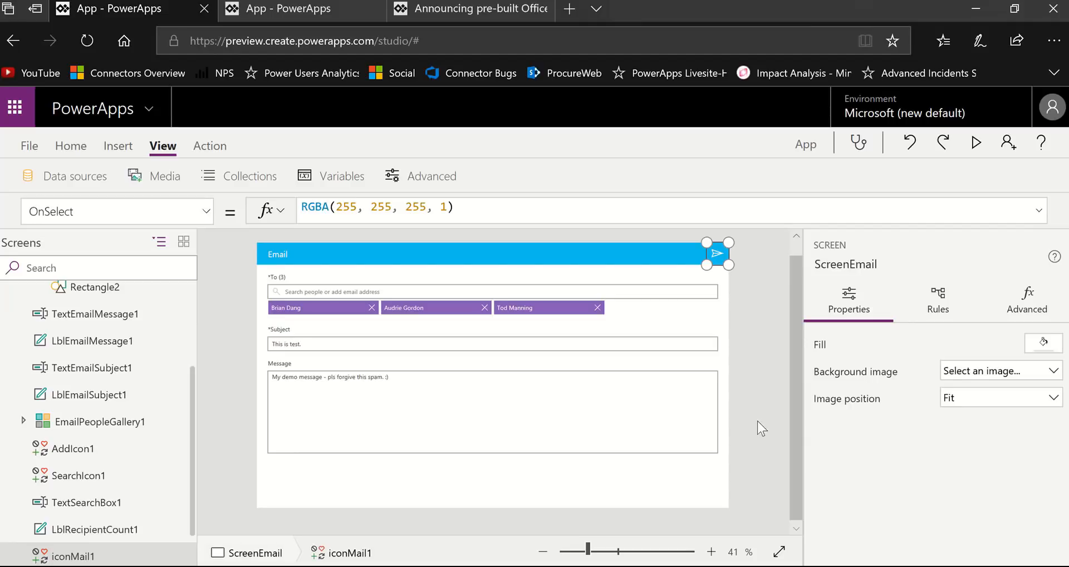
left_click(613, 552)
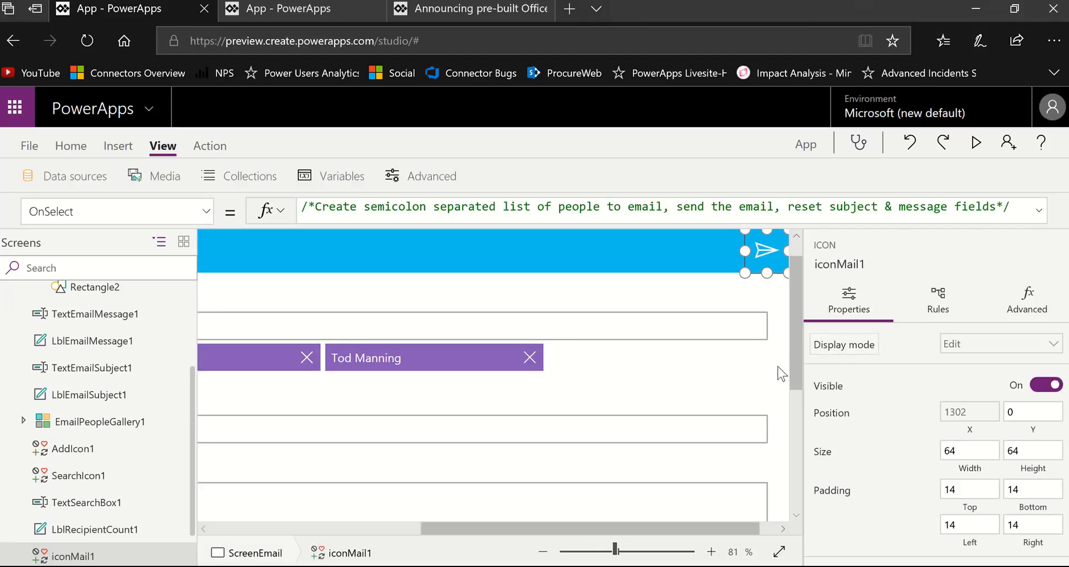
scroll(789, 350, "up", 1)
left_click_drag(705, 528, 722, 529)
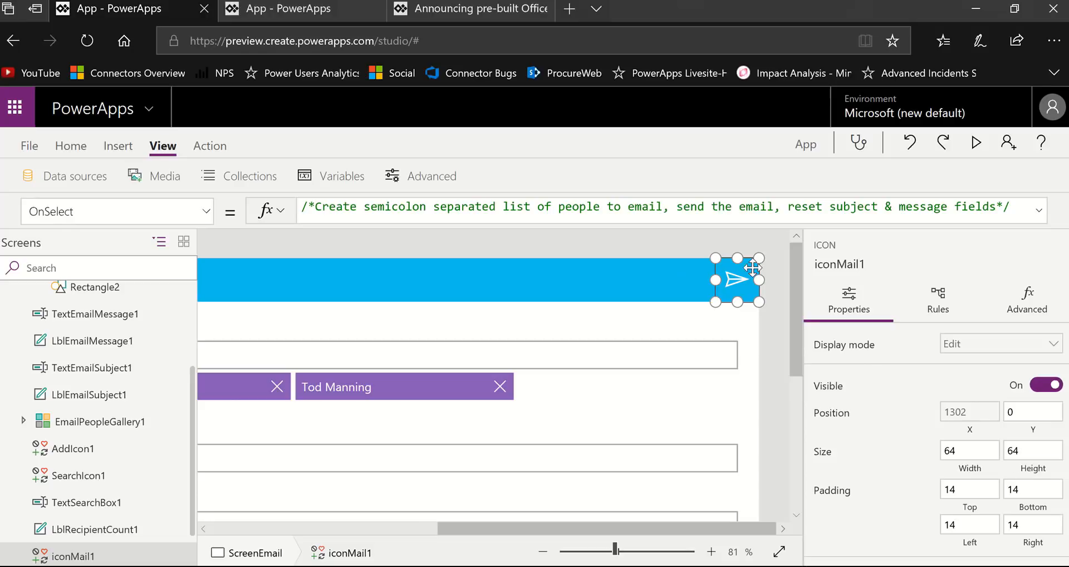
left_click(775, 218)
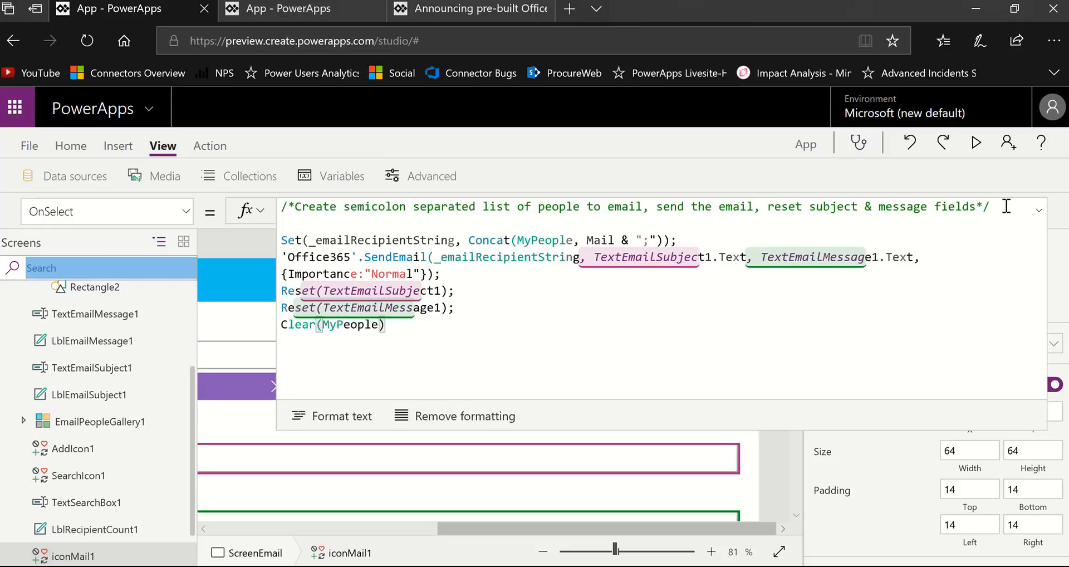
- Remove the blank line beneath the comment in iconMail1's OnSelect formula so the Set statement directly follows it
left_click_drag(1002, 208, 281, 207)
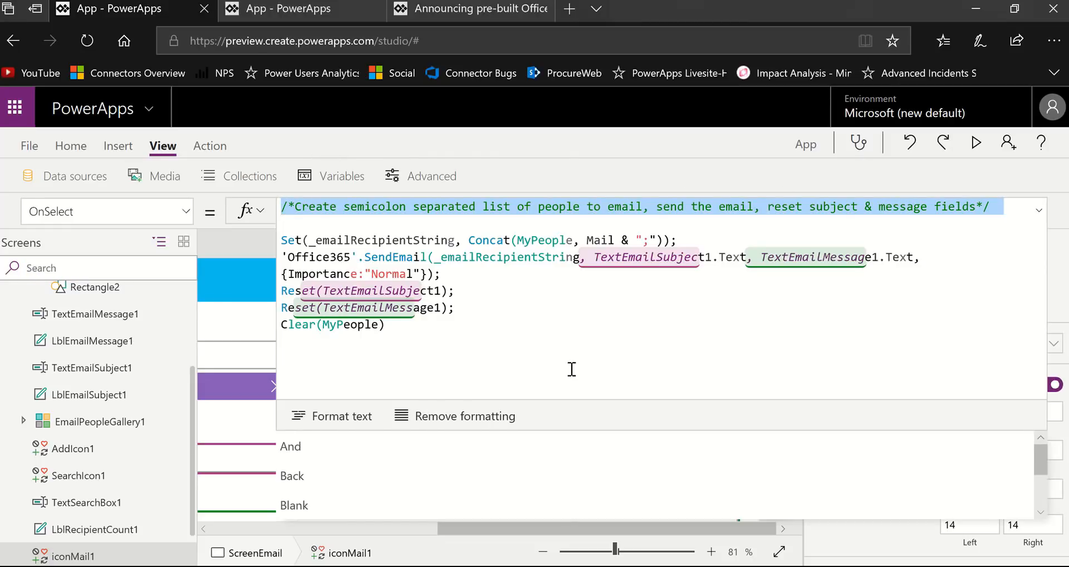
left_click(1012, 207)
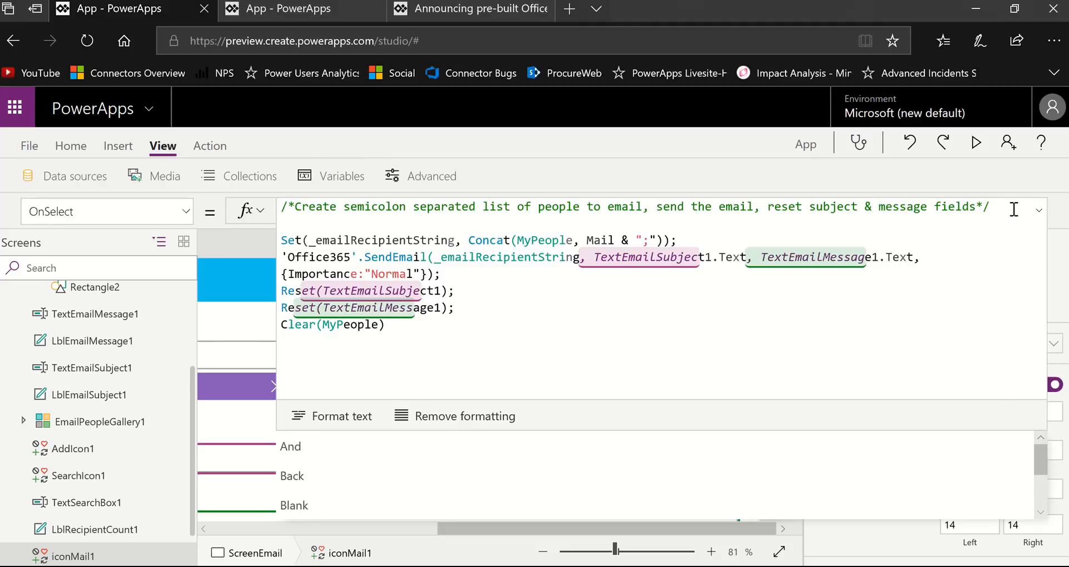
left_click(430, 224)
key("BackSpace")
key("BackSpace")
key("BackSpace")
key("BackSpace")
key("BackSpace")
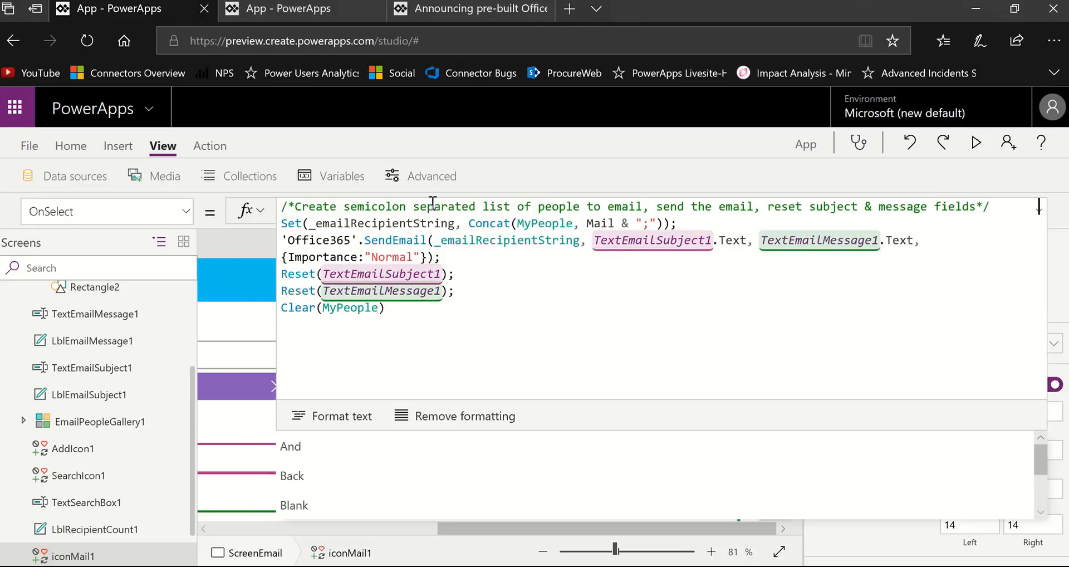
left_click(643, 205)
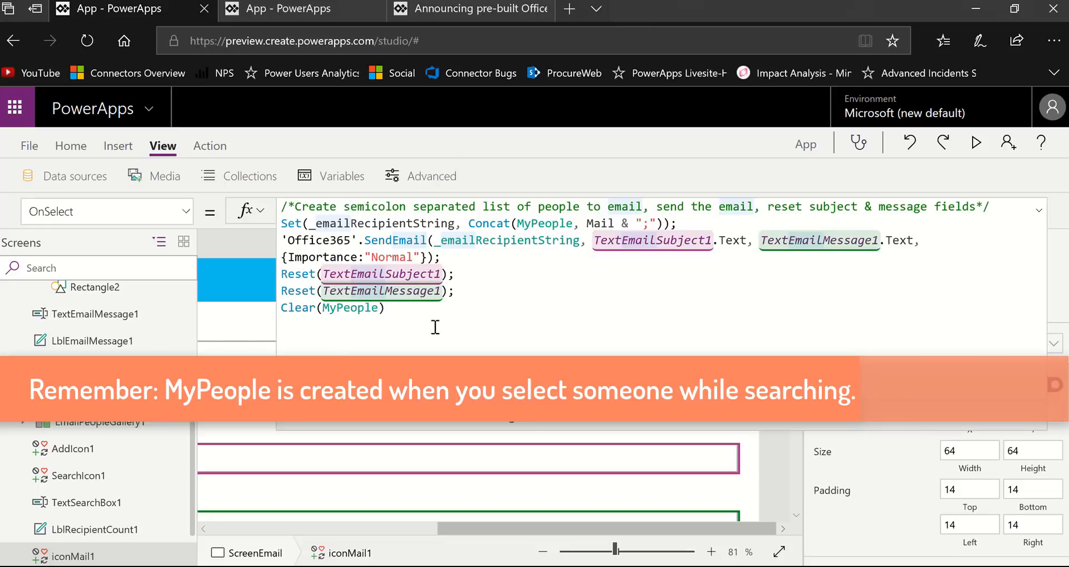
- Collapse the send icon's formula, examine the records stored in the MyPeople collection, and return to the email screen
left_click(388, 310)
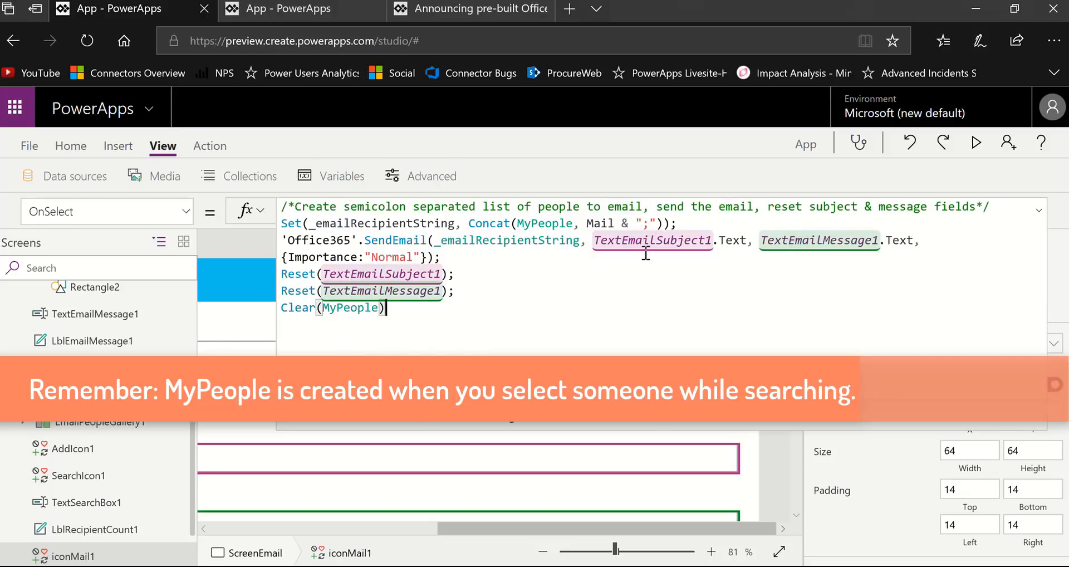
left_click(1037, 212)
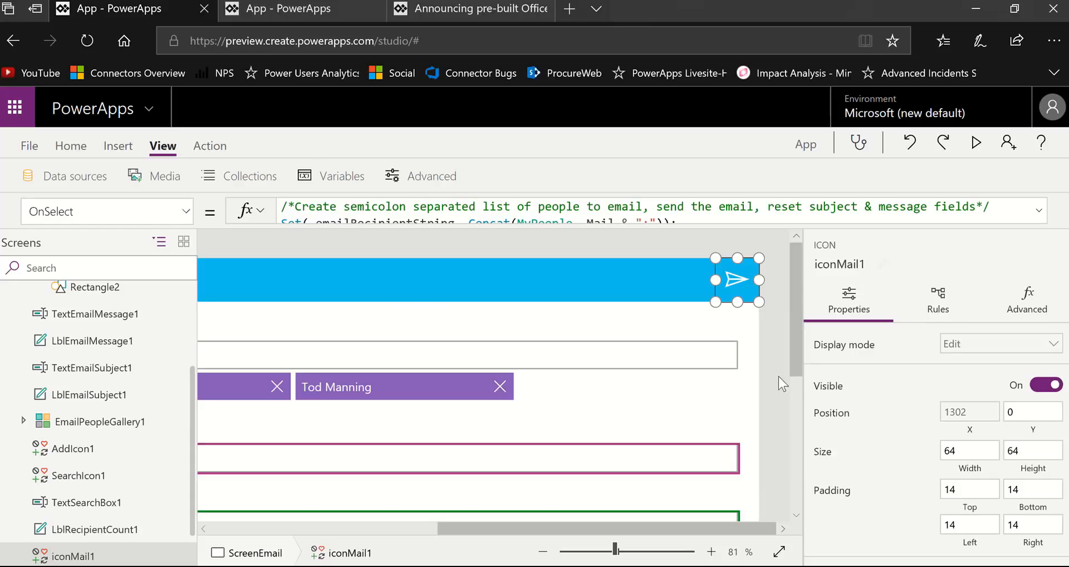
left_click_drag(517, 540, 292, 540)
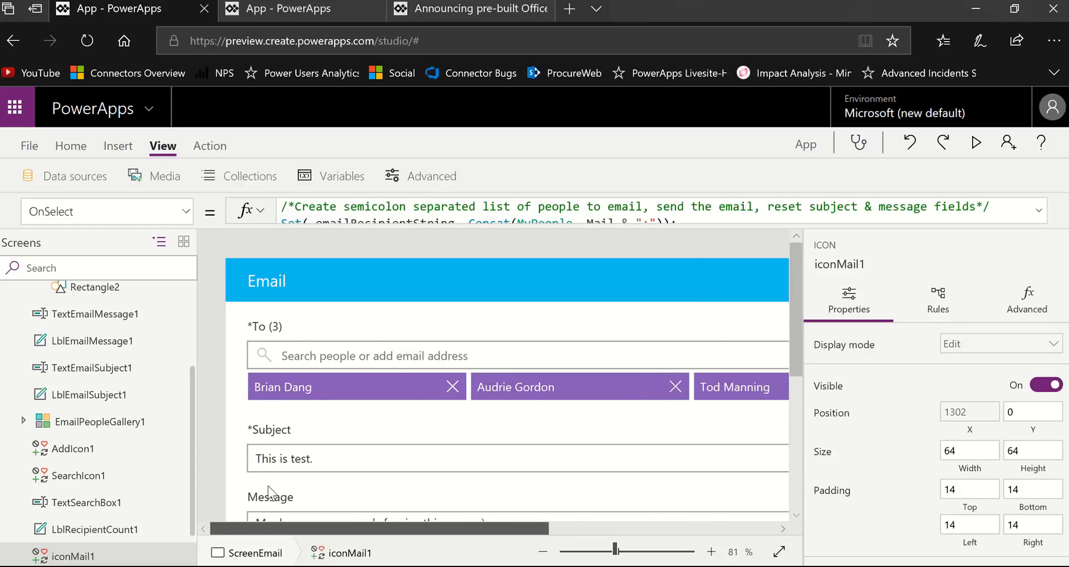
left_click(241, 176)
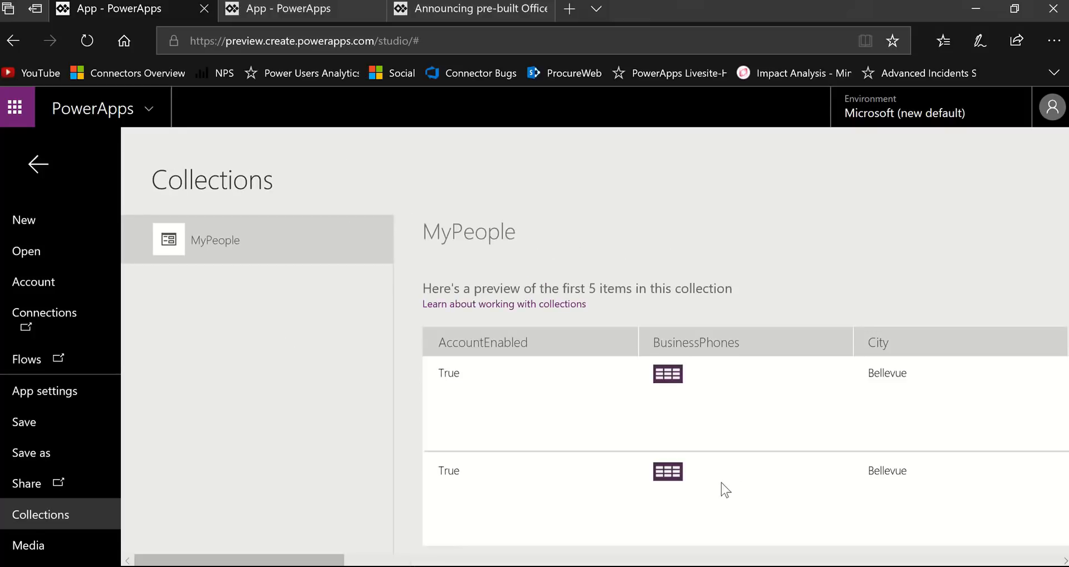
scroll(802, 485, "down", 2)
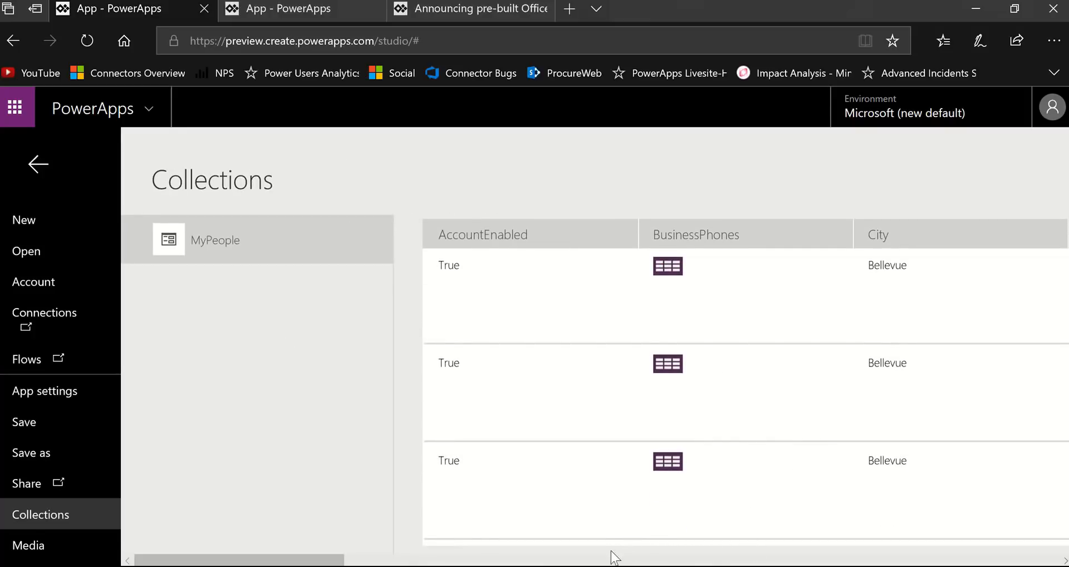
mouse_move(334, 559)
left_mouse_down()
mouse_move(743, 558)
mouse_move(323, 562)
left_mouse_up()
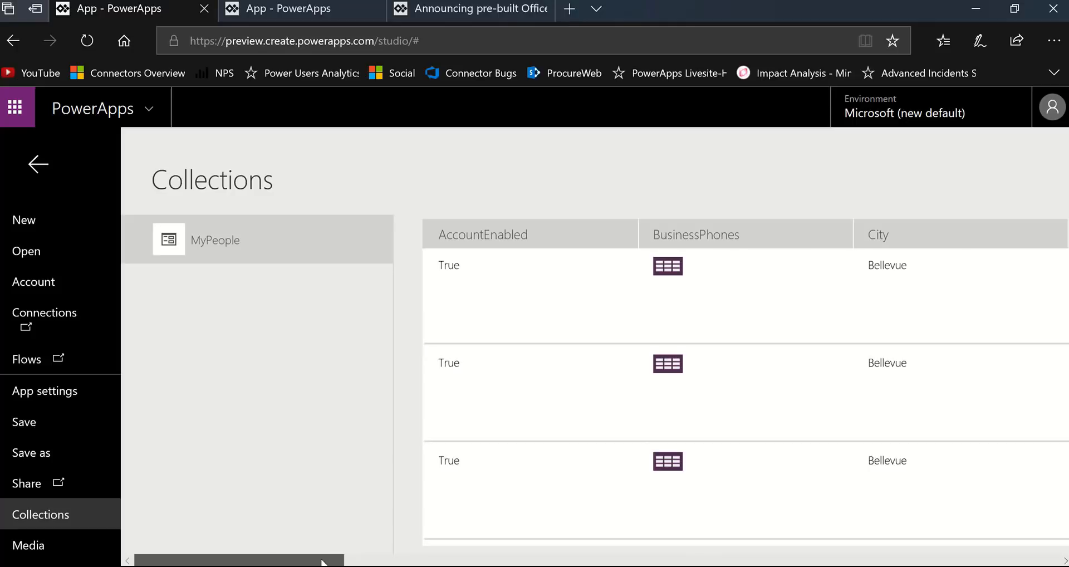
left_click(38, 164)
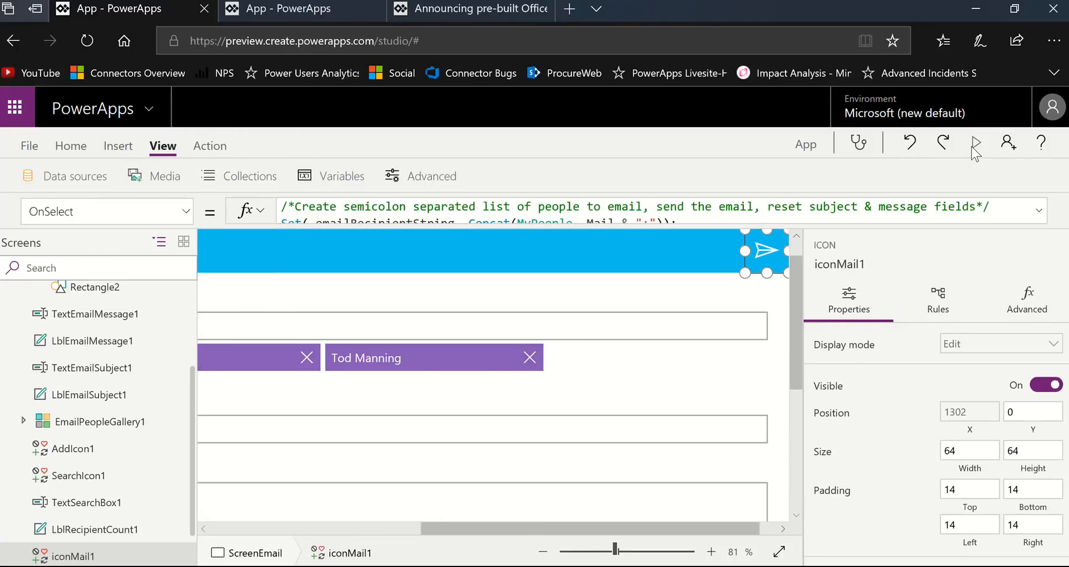
- Preview the app, send the test email, exit the preview and dismiss the tip about testing on the canvas
left_click(975, 144)
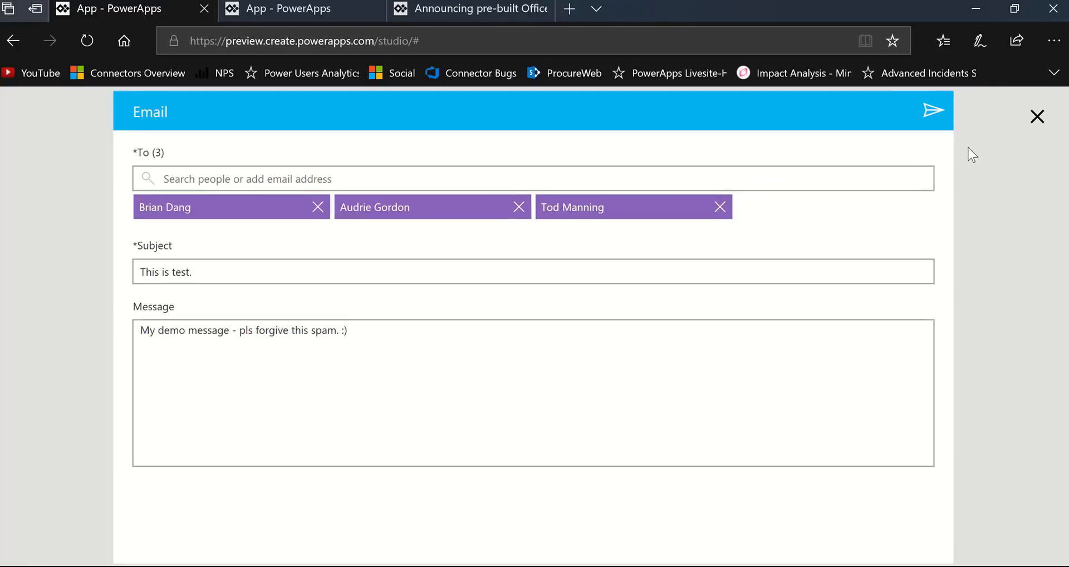
left_click(934, 111)
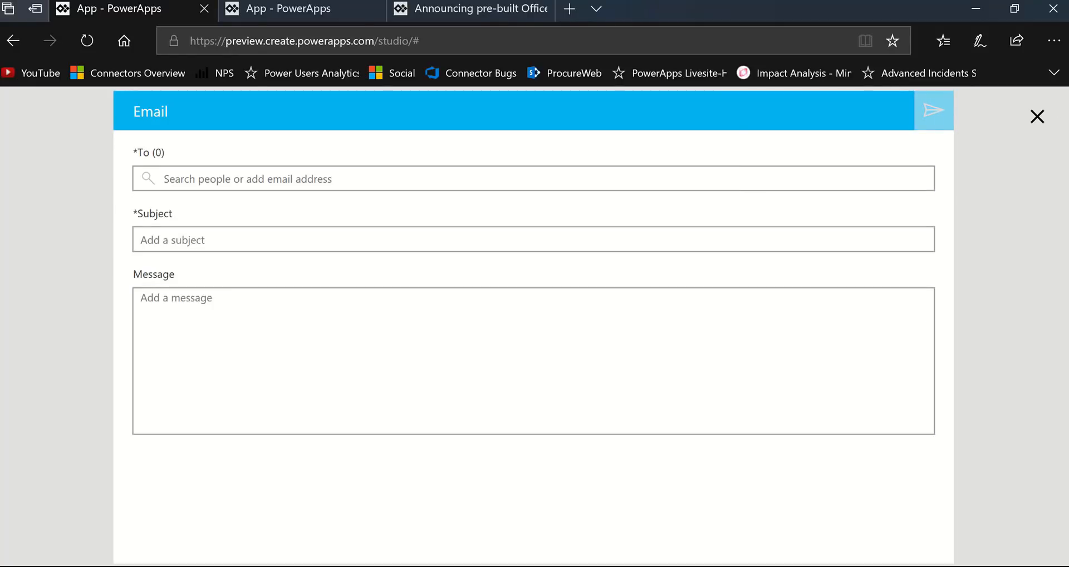
left_click(1036, 124)
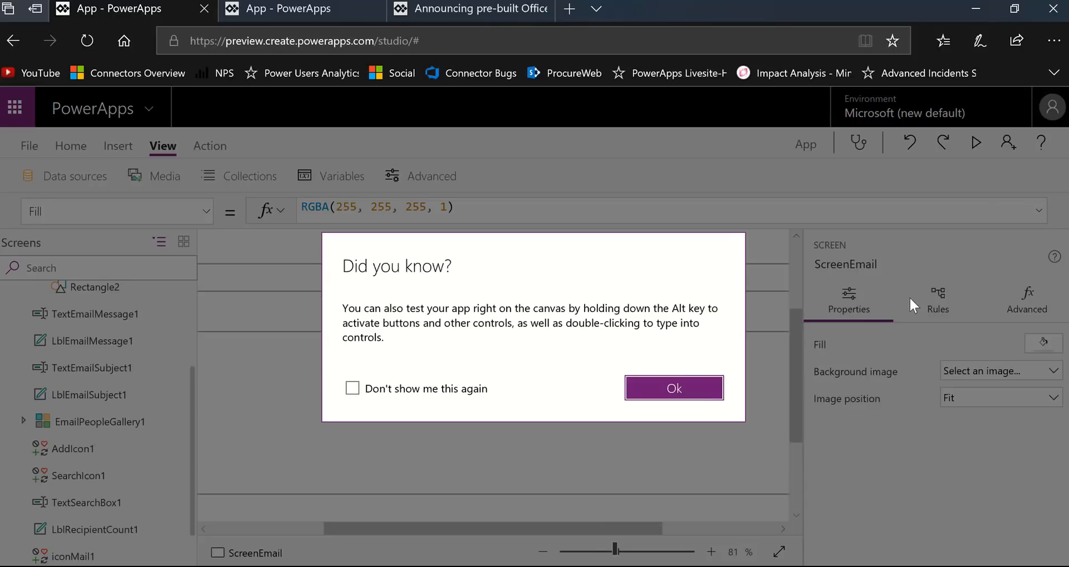
left_click(700, 396)
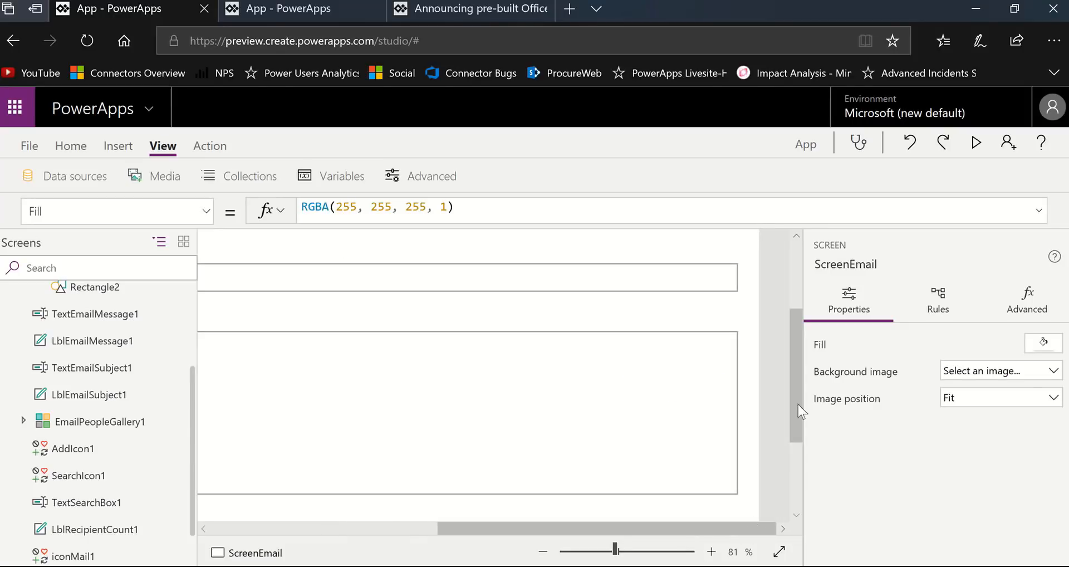
- Select iconMail1 and examine the Reset statements for TextEmailSubject1 and TextEmailMessage1 in its OnSelect formula, then collapse the formula
left_click_drag(794, 367, 794, 299)
left_click(746, 282)
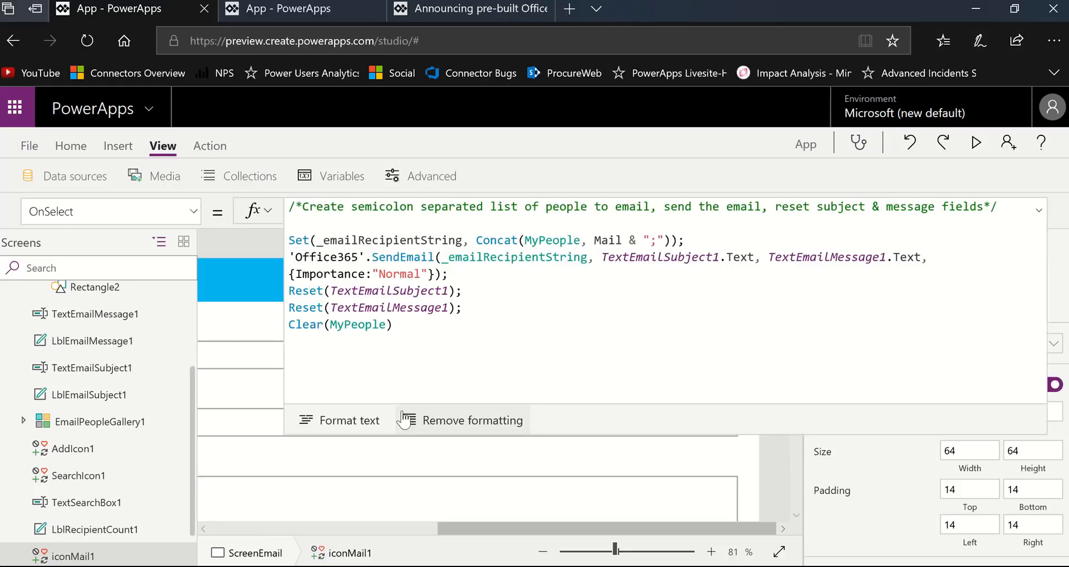
left_click_drag(465, 307, 290, 290)
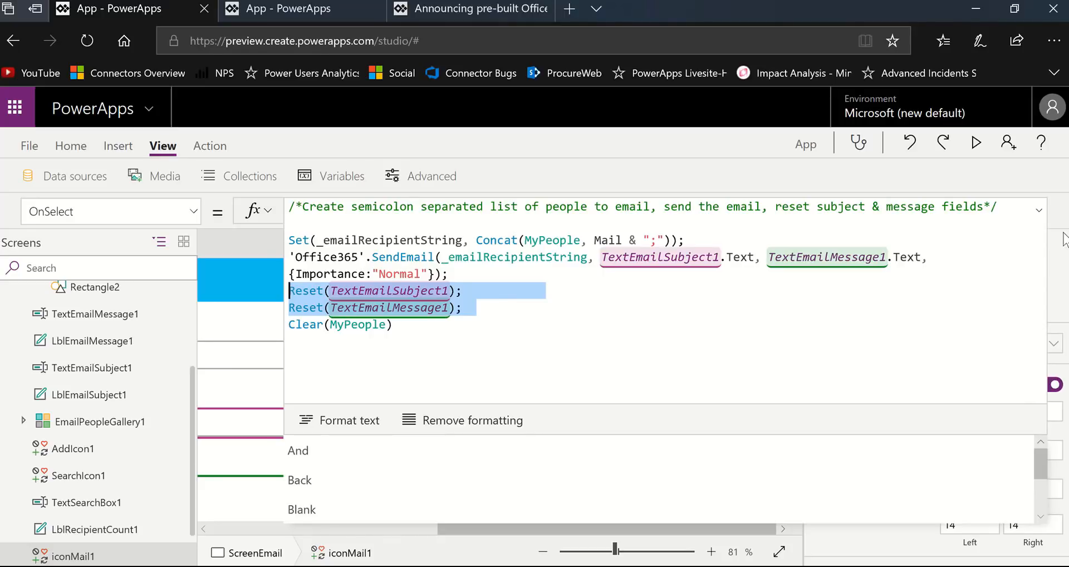
left_click(1039, 211)
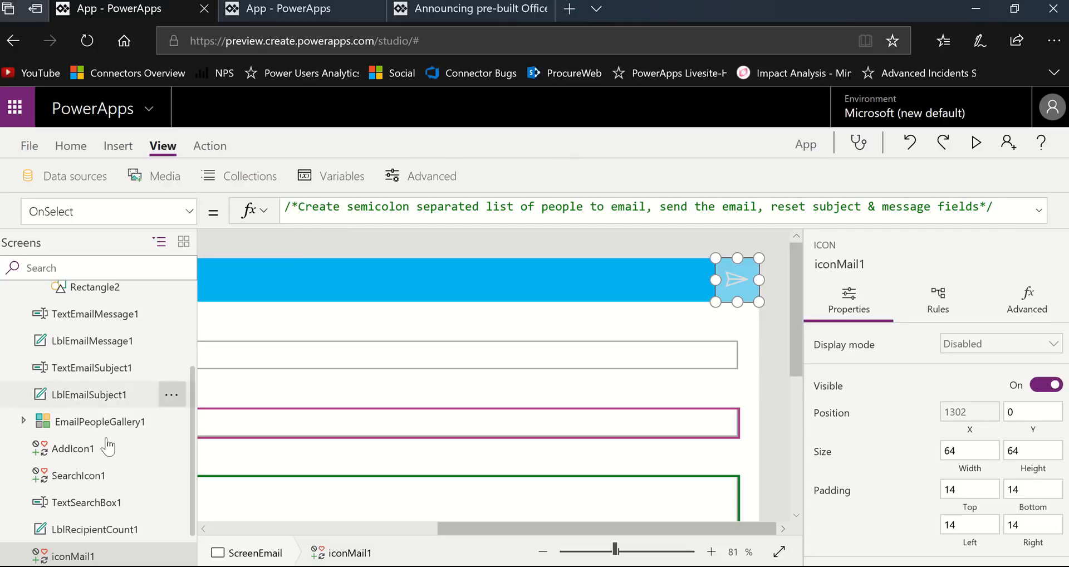
- Filter the control tree by "text" and inspect TextEmailMessage1, TextEmailSubject1 and TextSearchBox1 in turn
scroll(253, 528, "left", 2)
scroll(253, 528, "left", 3)
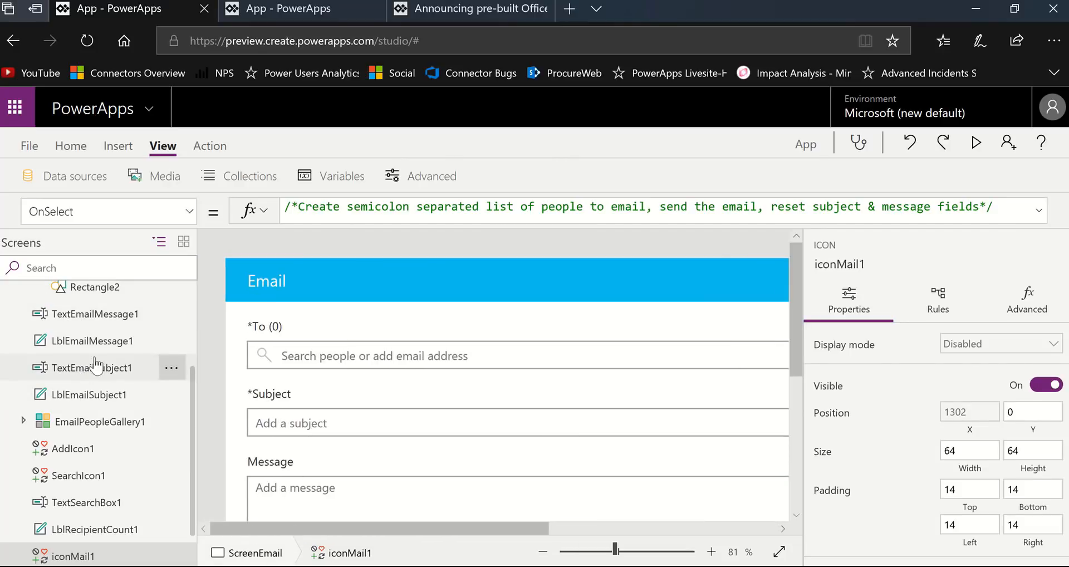
left_click(85, 271)
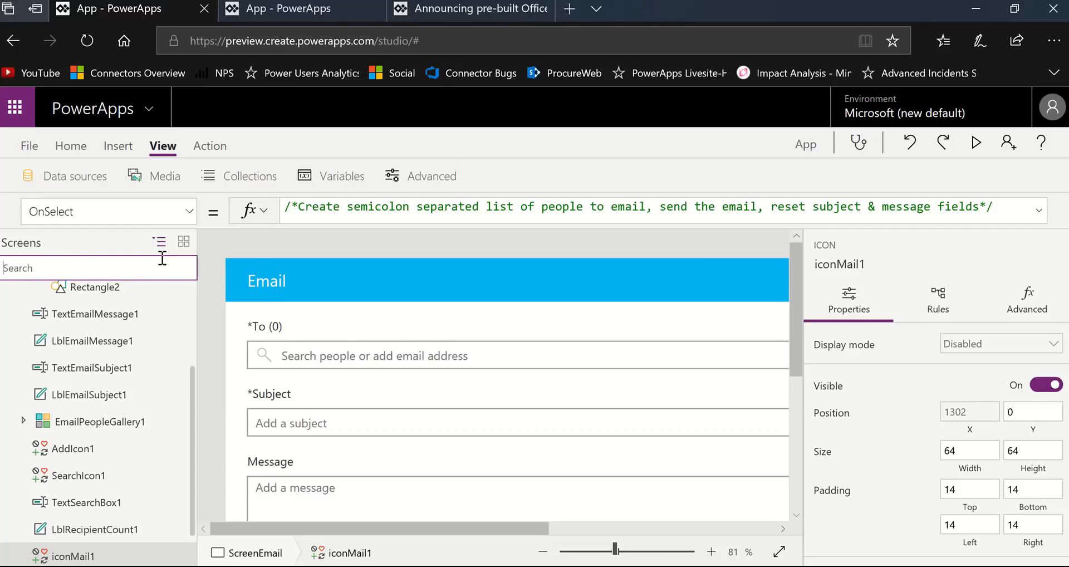
type("te")
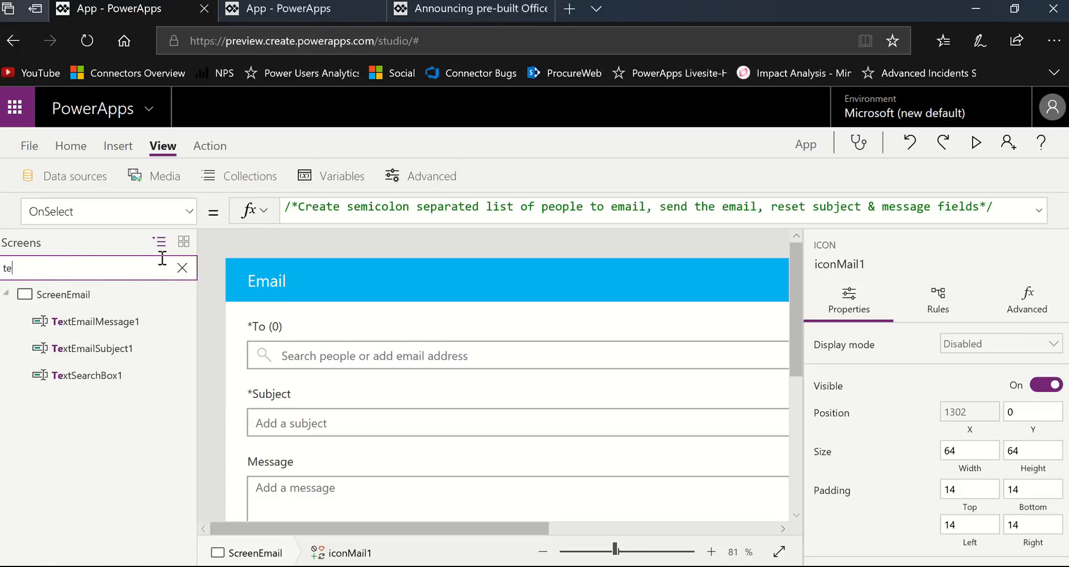
type("xt")
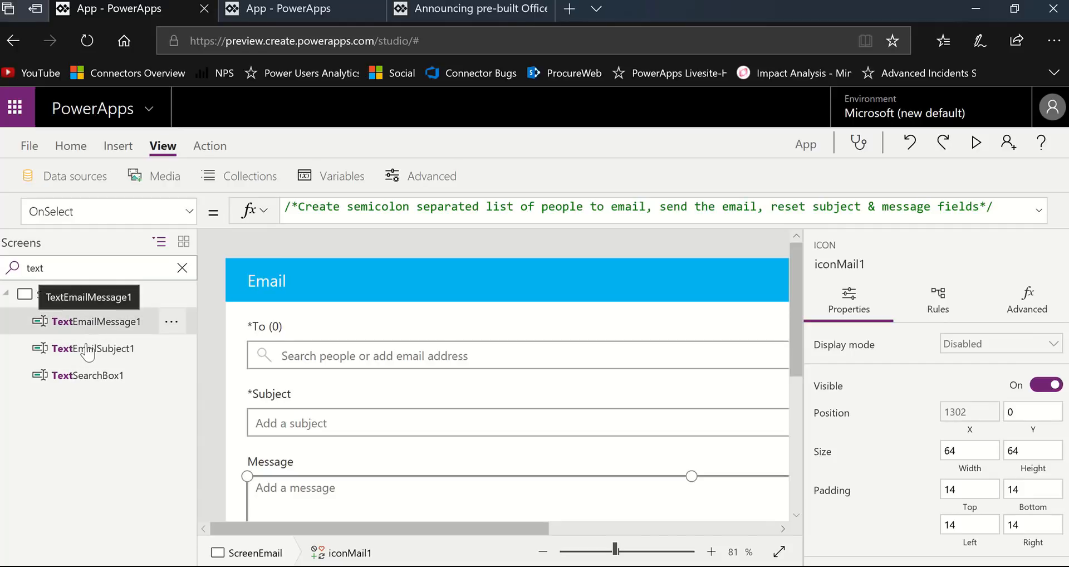
left_click(84, 321)
left_click(86, 349)
left_click(85, 383)
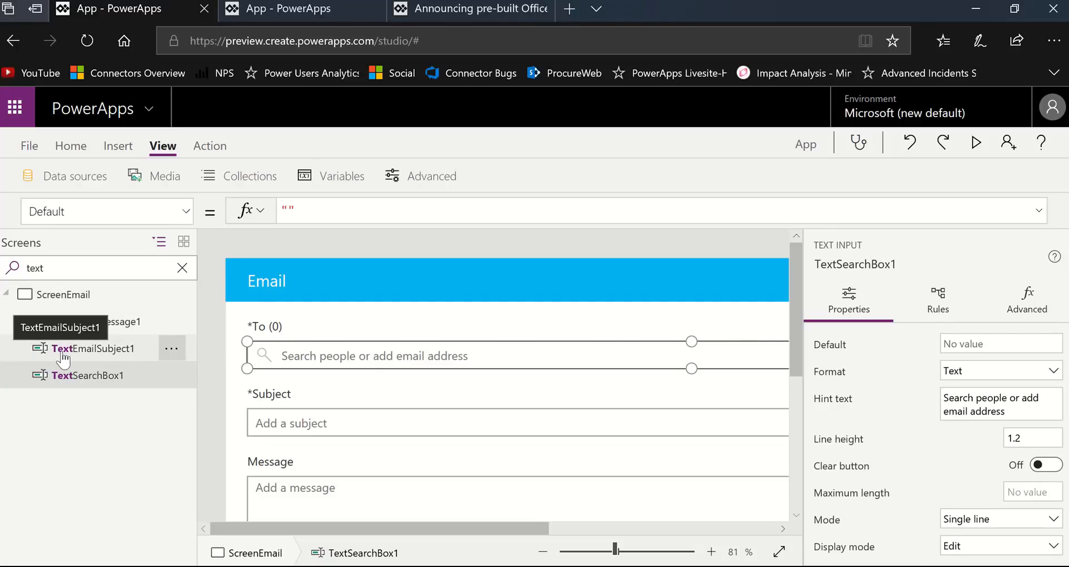
- Filter the control tree by "email" to review the matching controls, and clear the filter
double_click(77, 269)
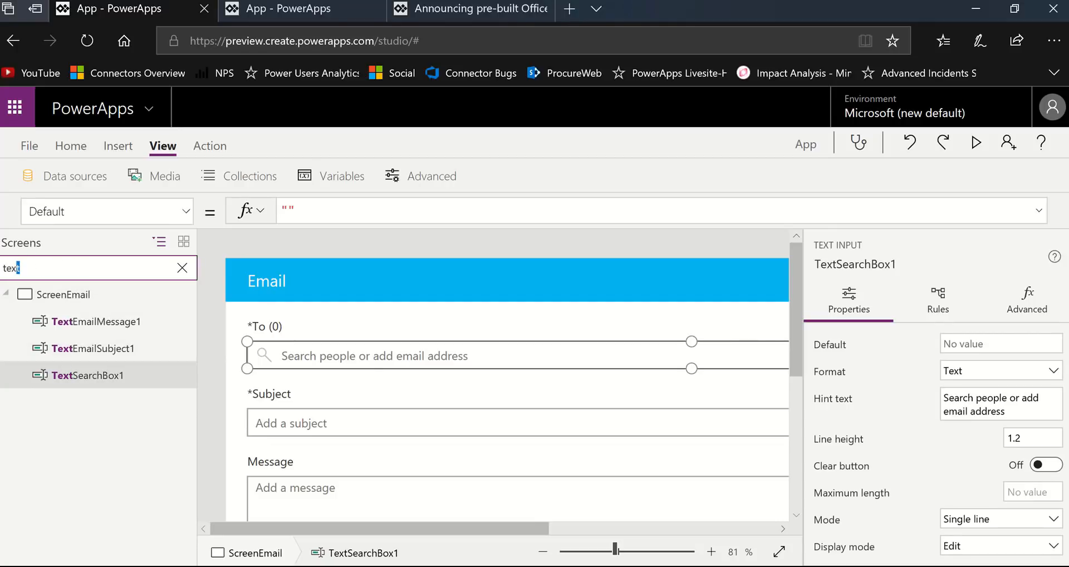
type("em")
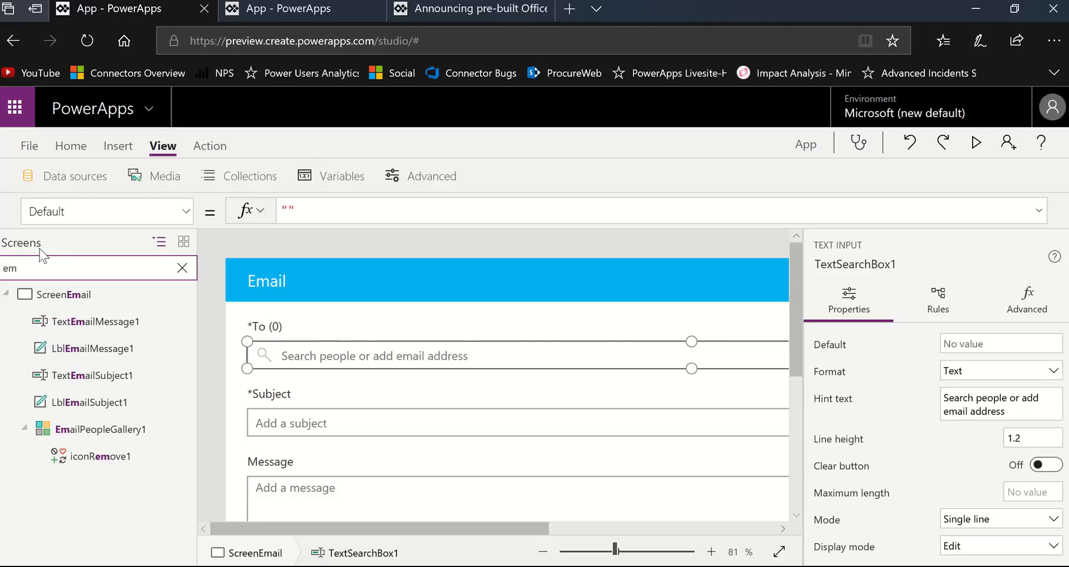
type("ail")
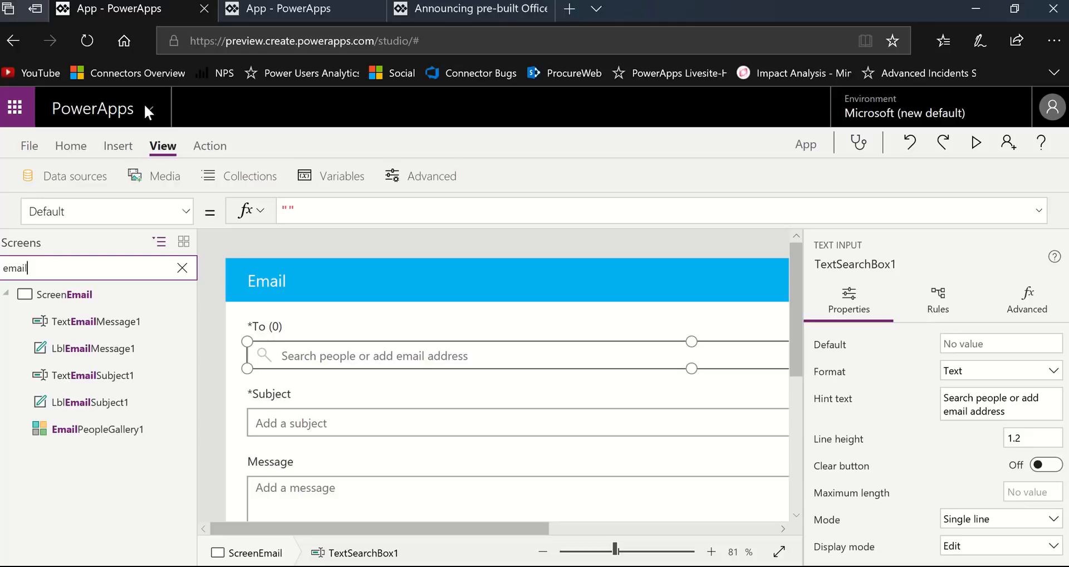
left_click(182, 268)
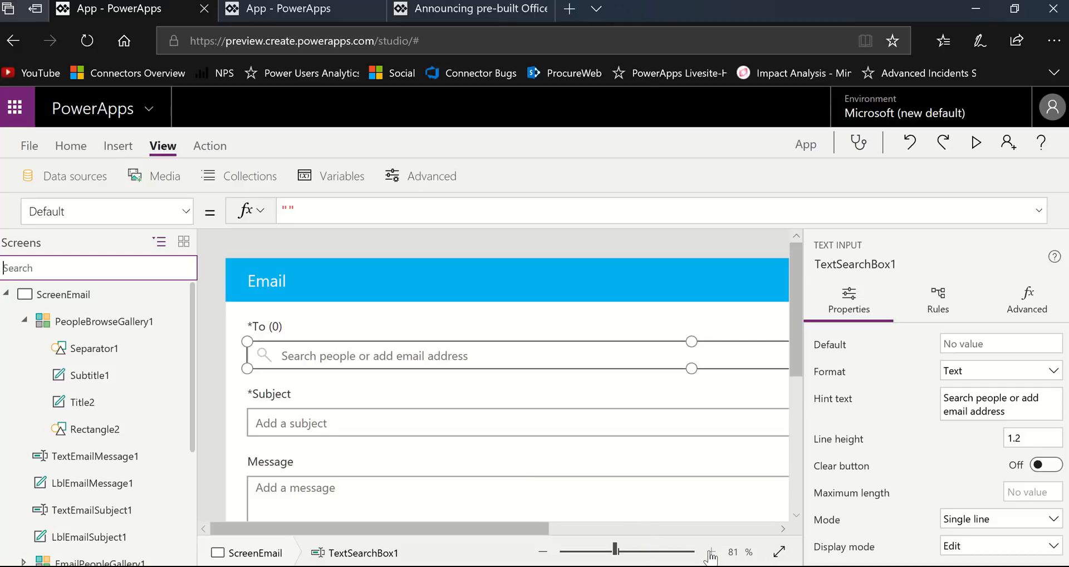
- Select the message, subject and people search text inputs together on the email screen
left_click(779, 551)
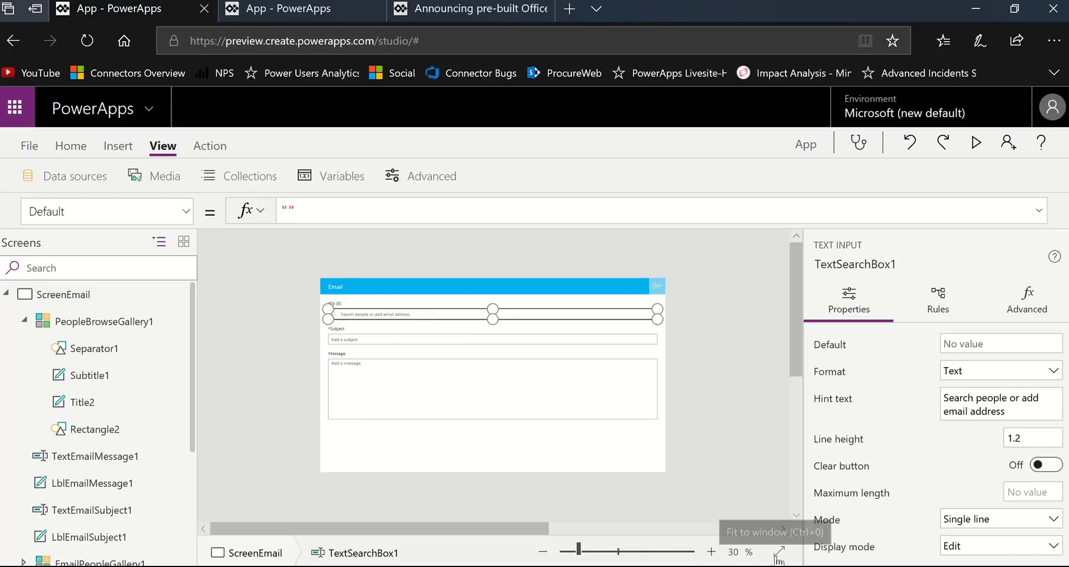
left_click(617, 442)
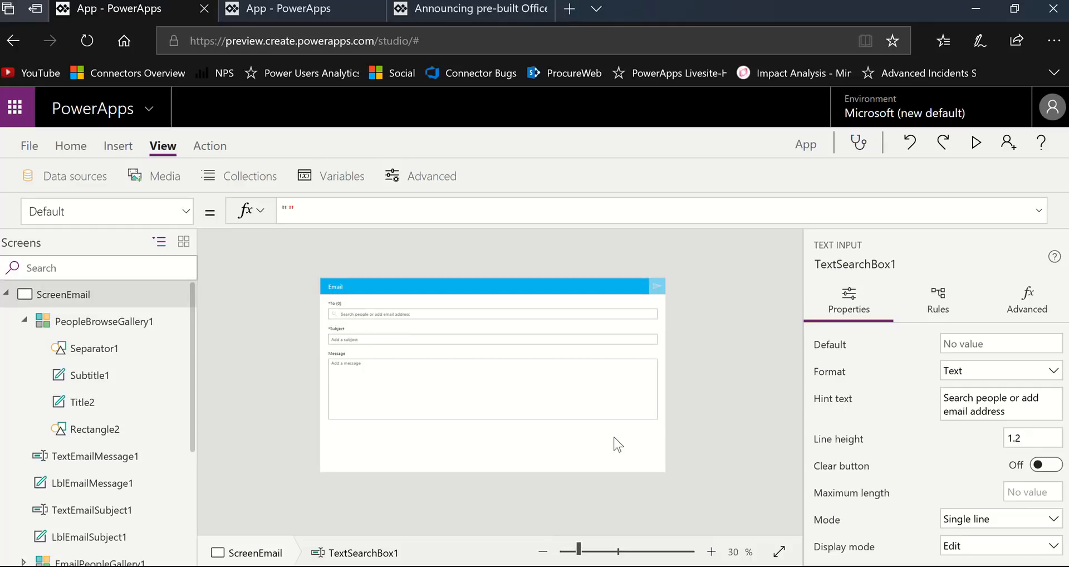
left_click(526, 401)
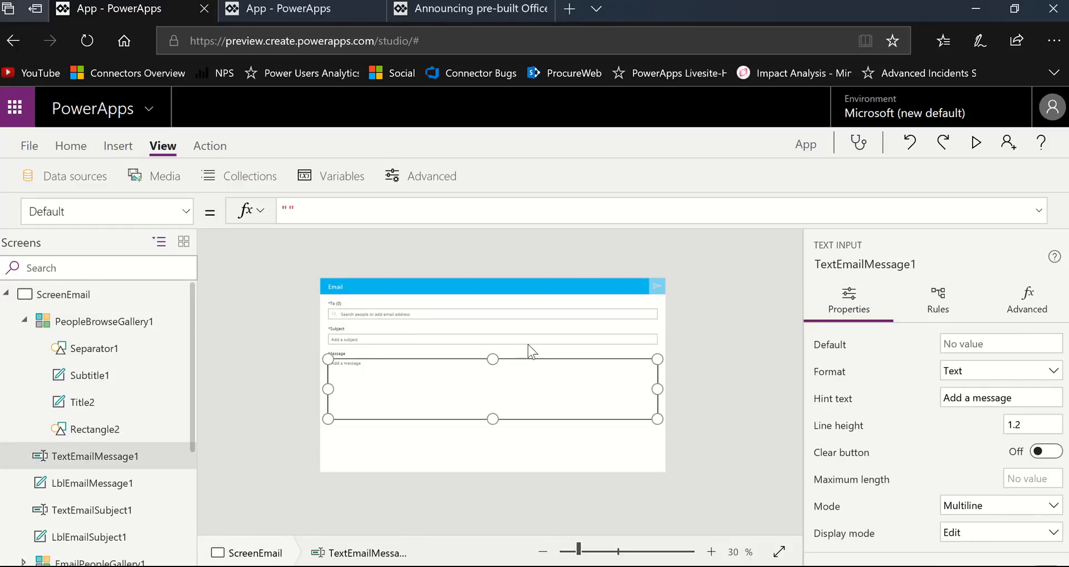
left_click(530, 341, "shift")
left_click(539, 313, "shift")
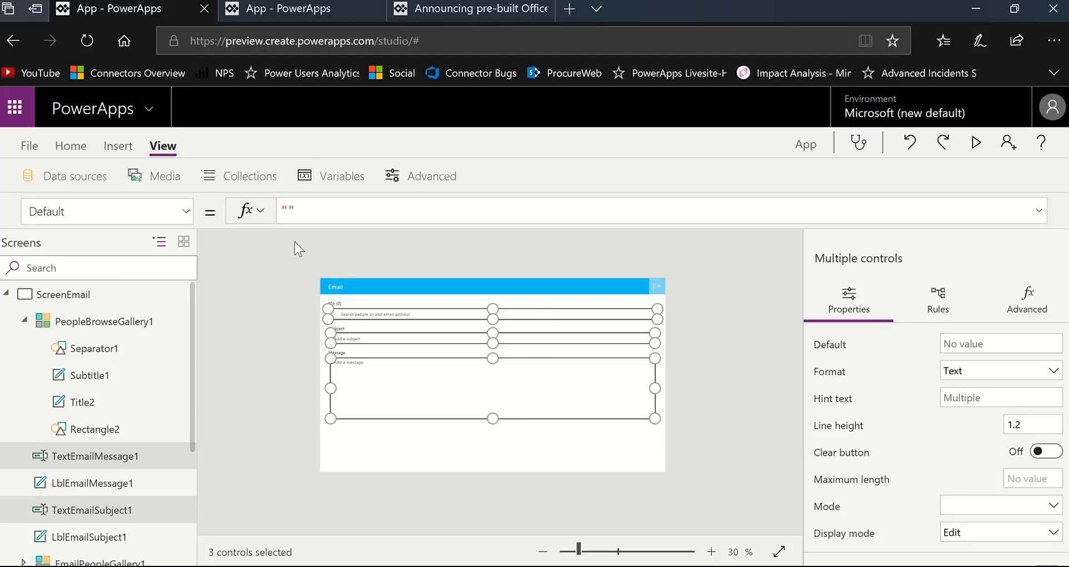
- Set the Width property of the three selected text inputs to Parent.Width - 400
left_click(188, 212)
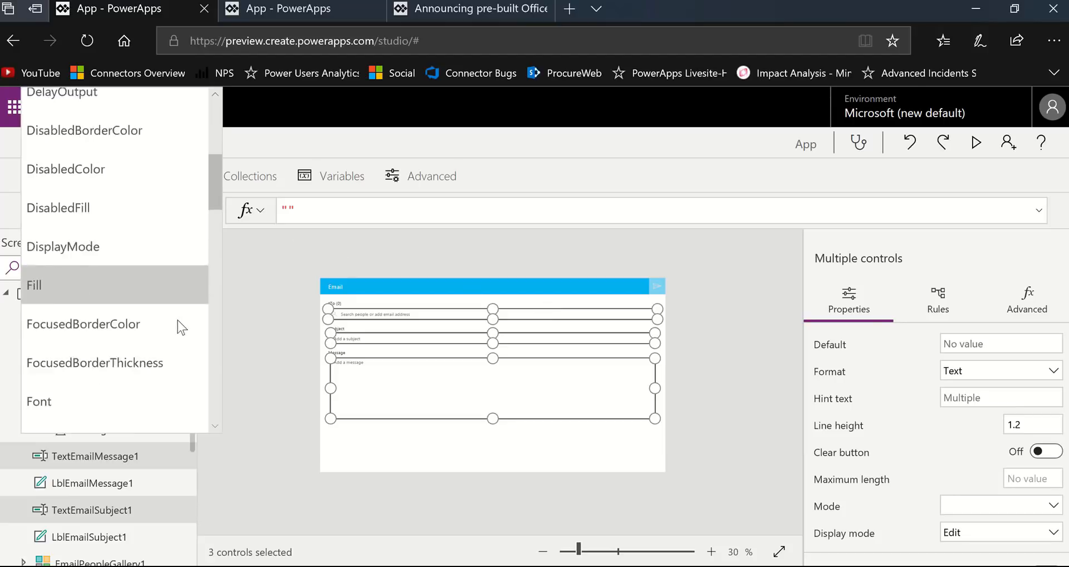
scroll(181, 327, "down", 15)
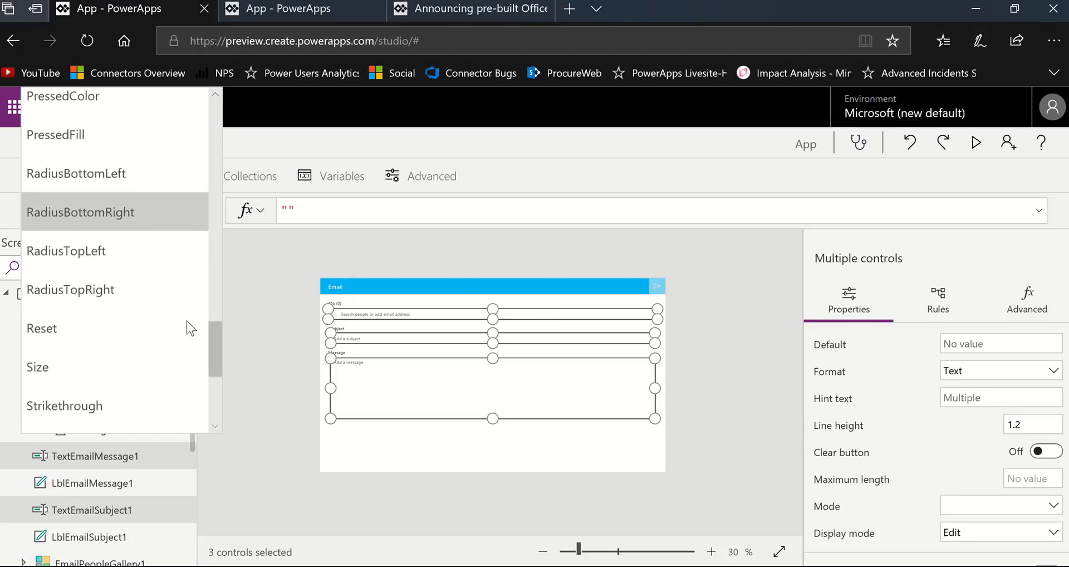
scroll(186, 326, "down", 3)
scroll(162, 396, "down", 3)
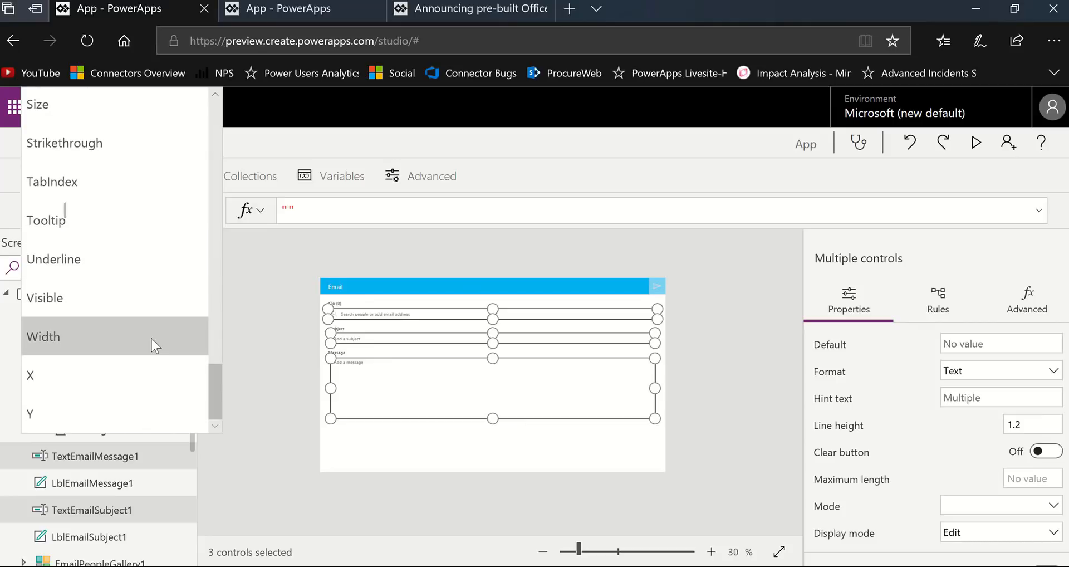
left_click(194, 329)
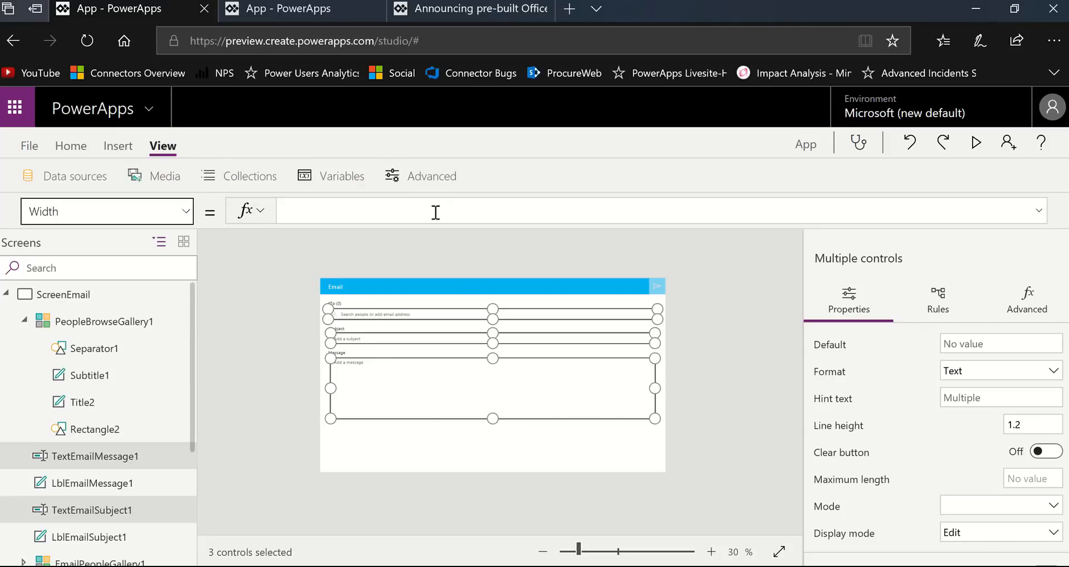
left_click(437, 211)
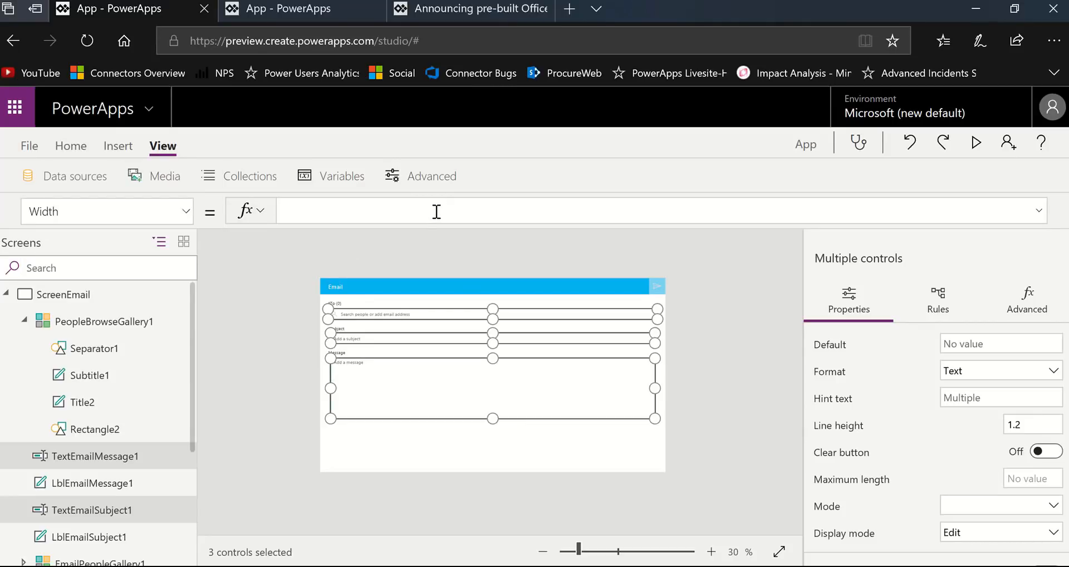
type("Parent")
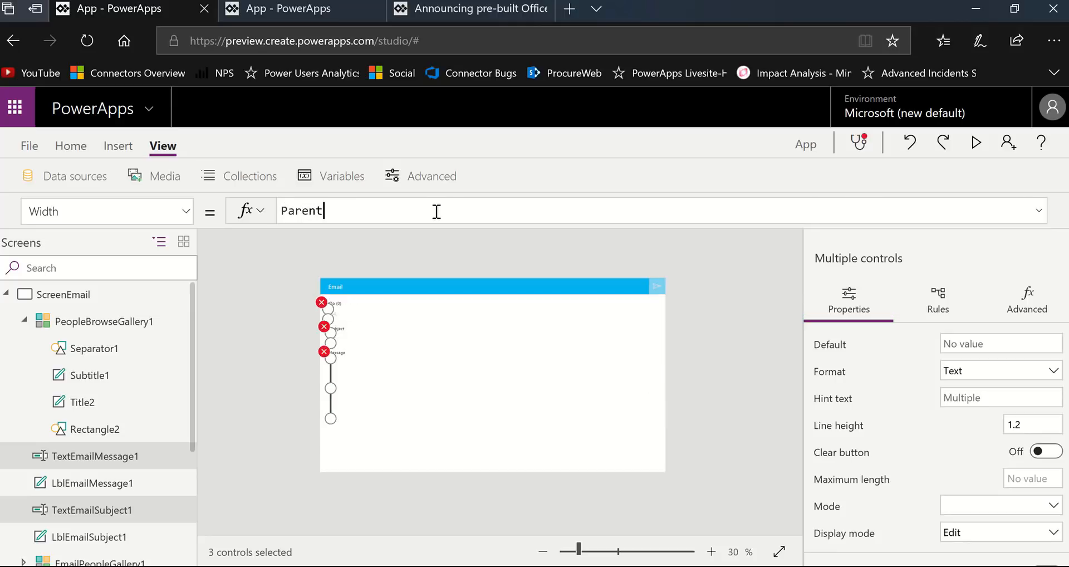
type(".")
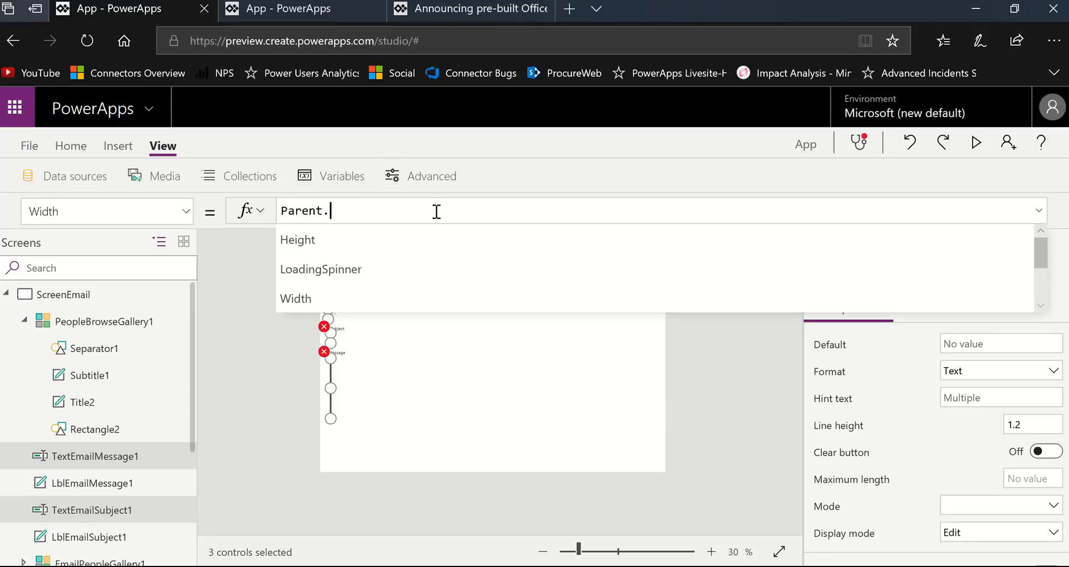
type("Width")
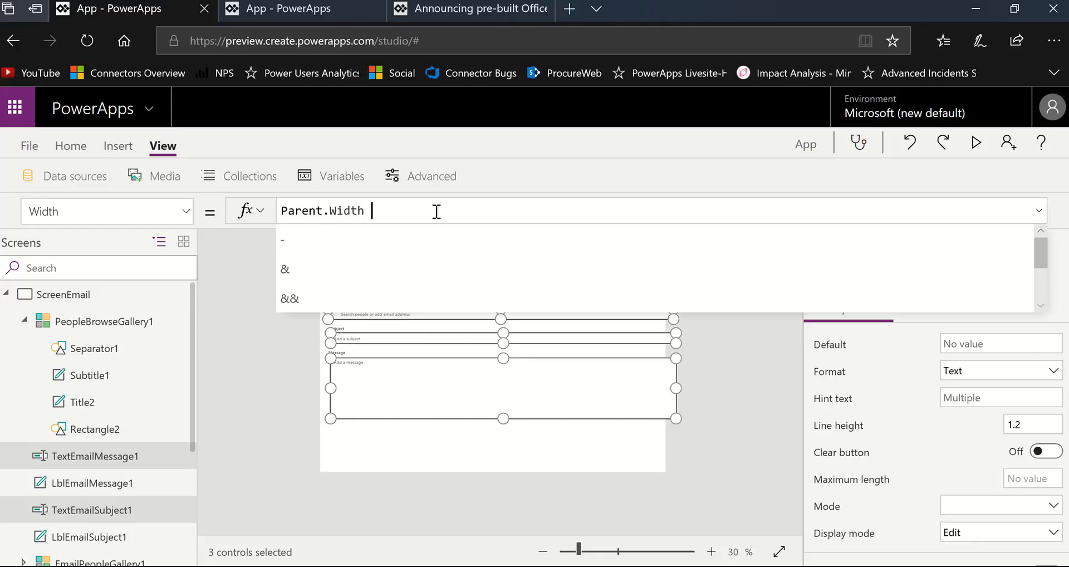
type(" - 400")
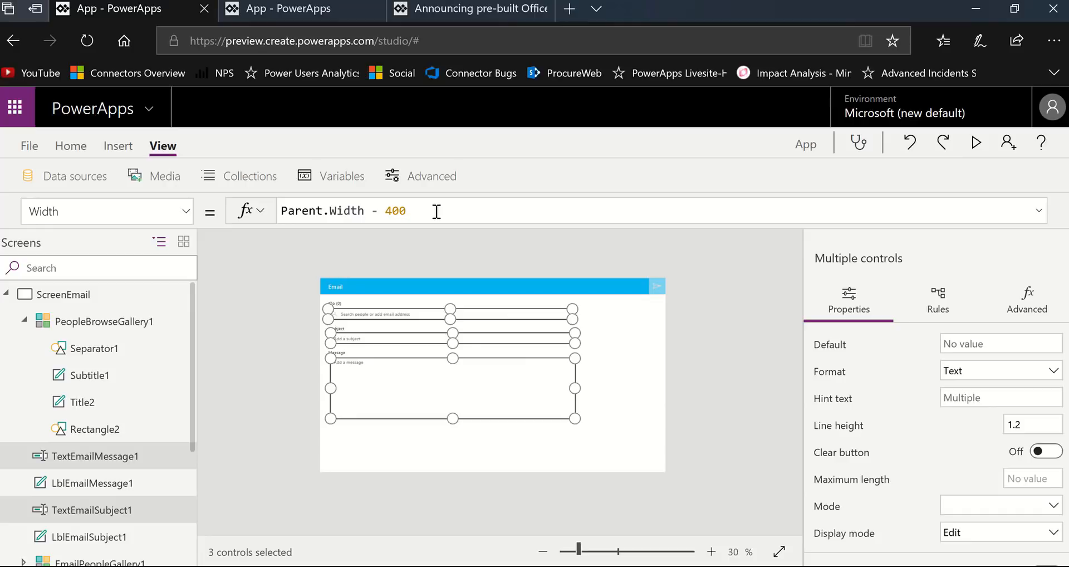
- Change the shared Width formula of the selected text inputs to Parent.Width - 1000
key("BackSpace")
key("BackSpace")
key("BackSpace")
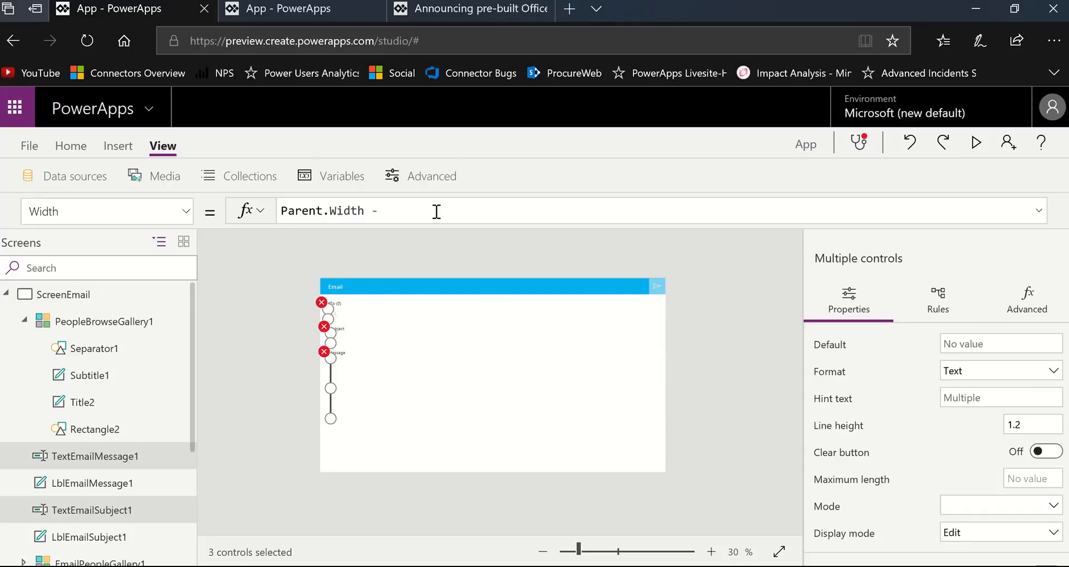
type("1000")
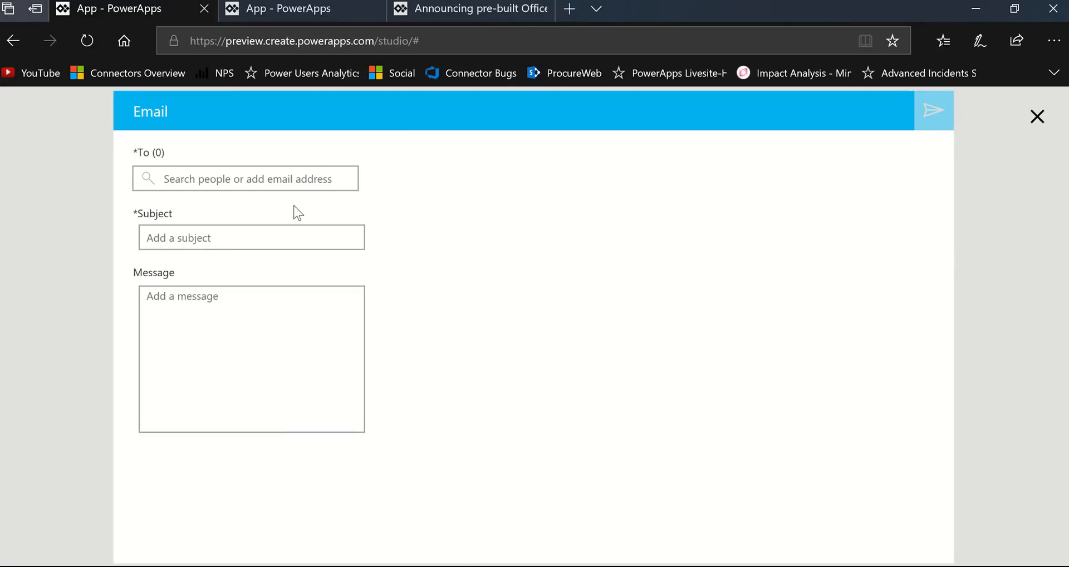
- Test the narrowed people search box in the app preview with a person's name, clear it, and return to the editor, dismissing the tip
left_click(255, 177)
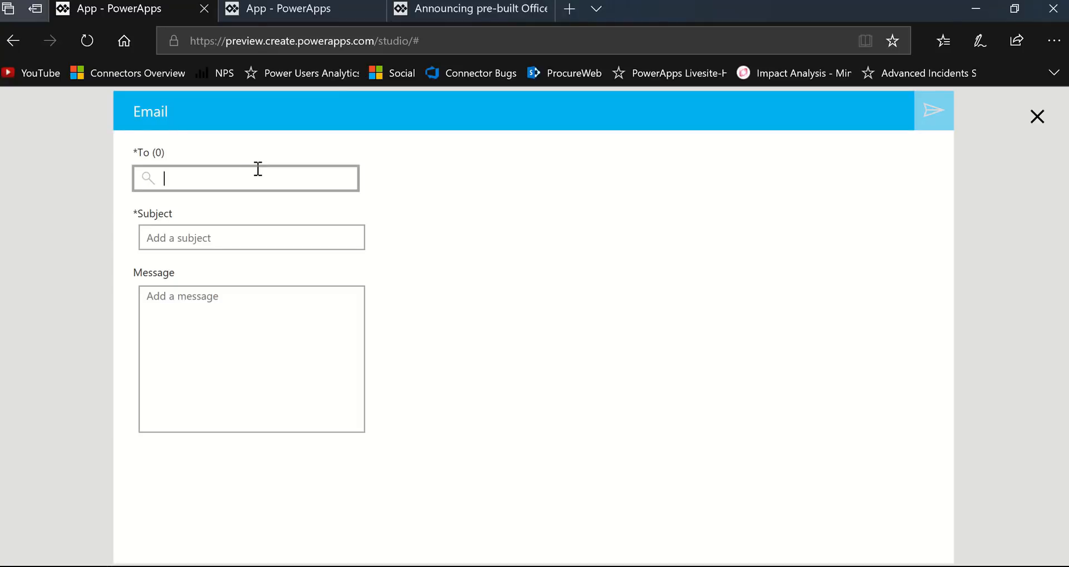
type("au")
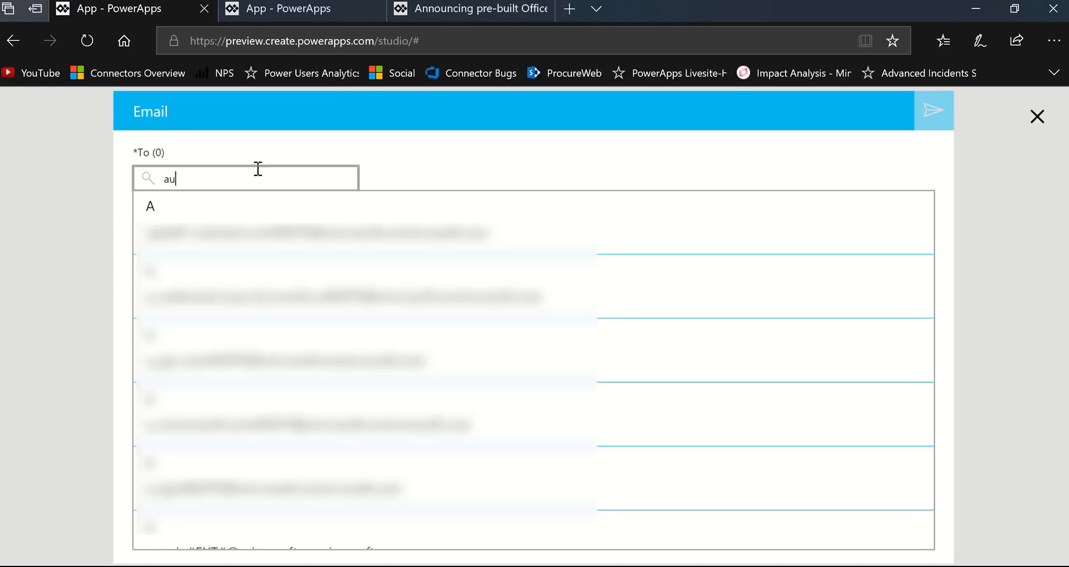
type("dr")
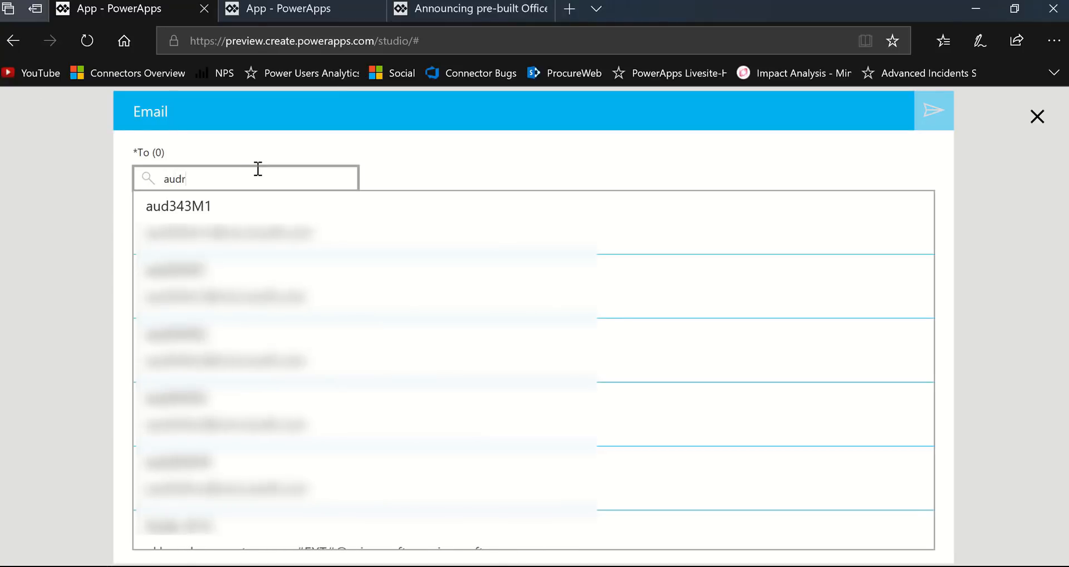
type("ie")
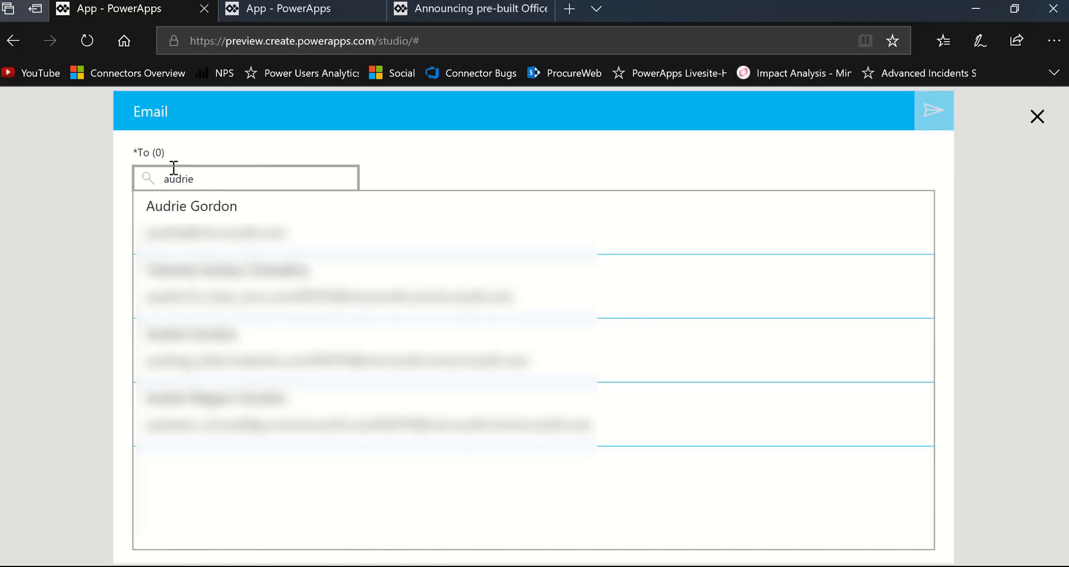
left_click_drag(203, 177, 84, 160)
key("BackSpace")
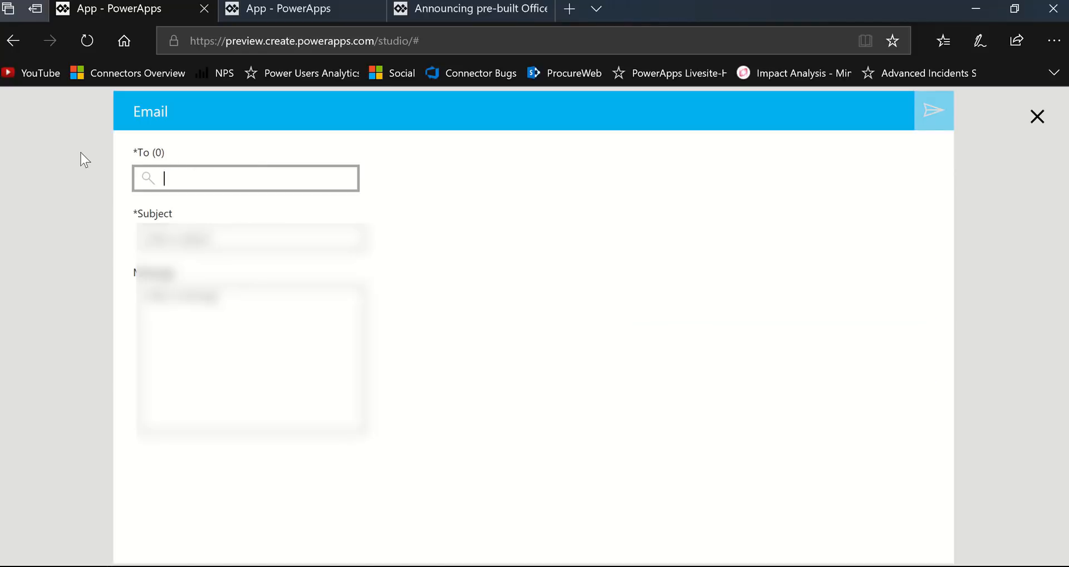
left_click(1033, 117)
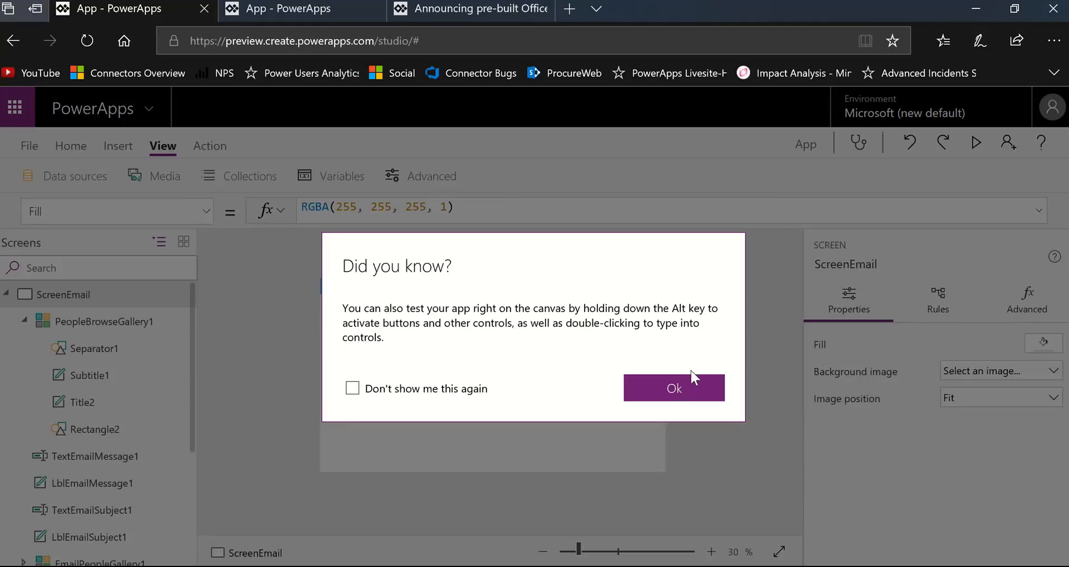
left_click(692, 382)
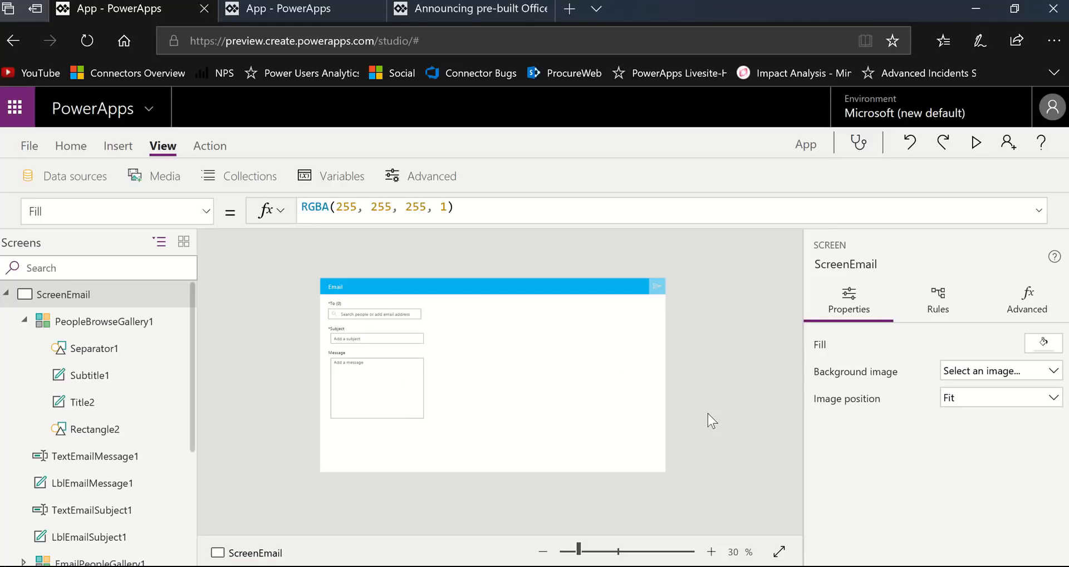
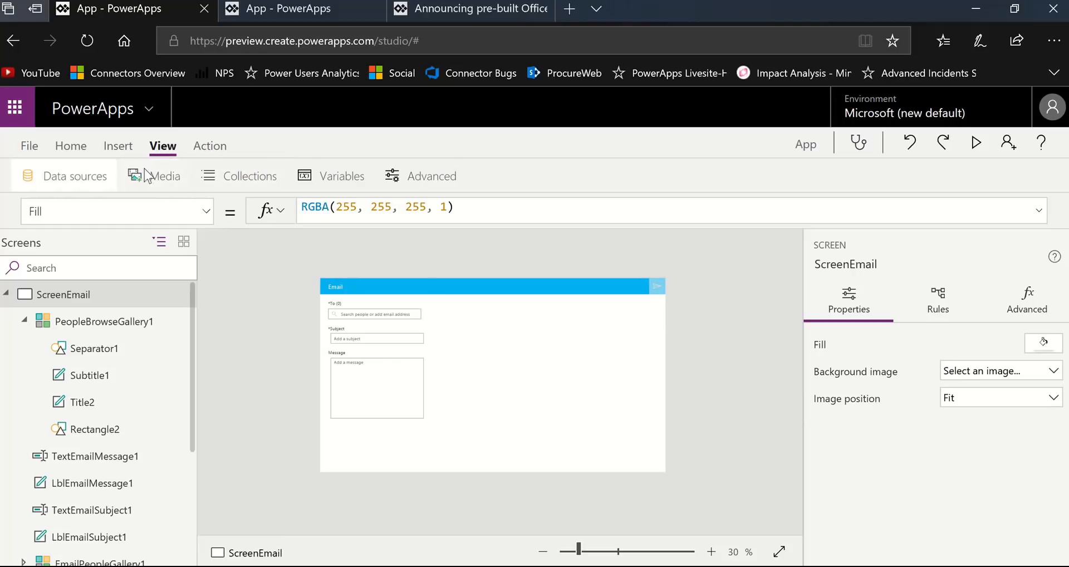
- Review the MyPeople collection in the email app and return to the editor
left_click(241, 178)
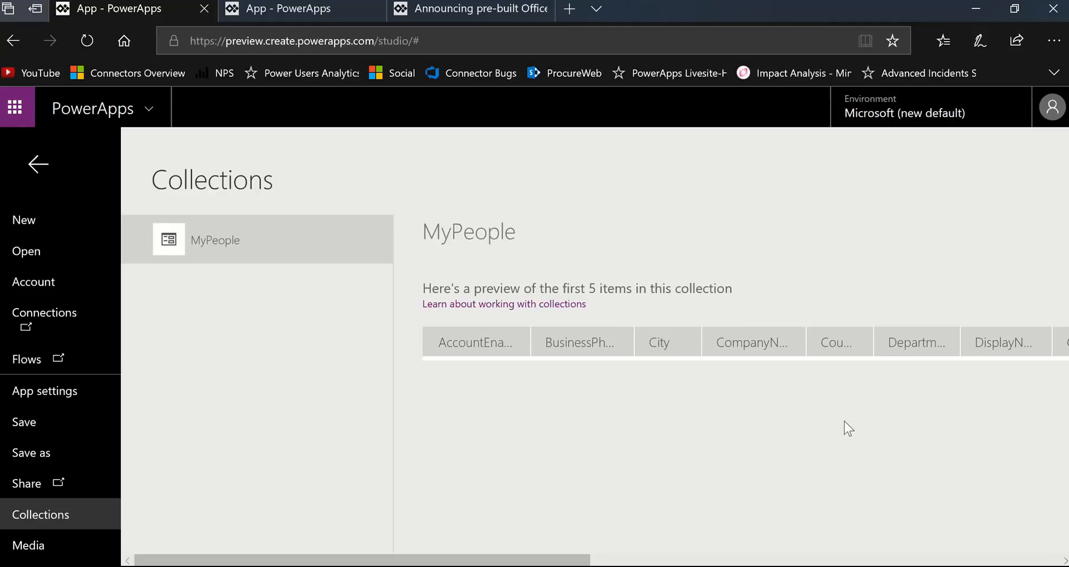
left_click(37, 165)
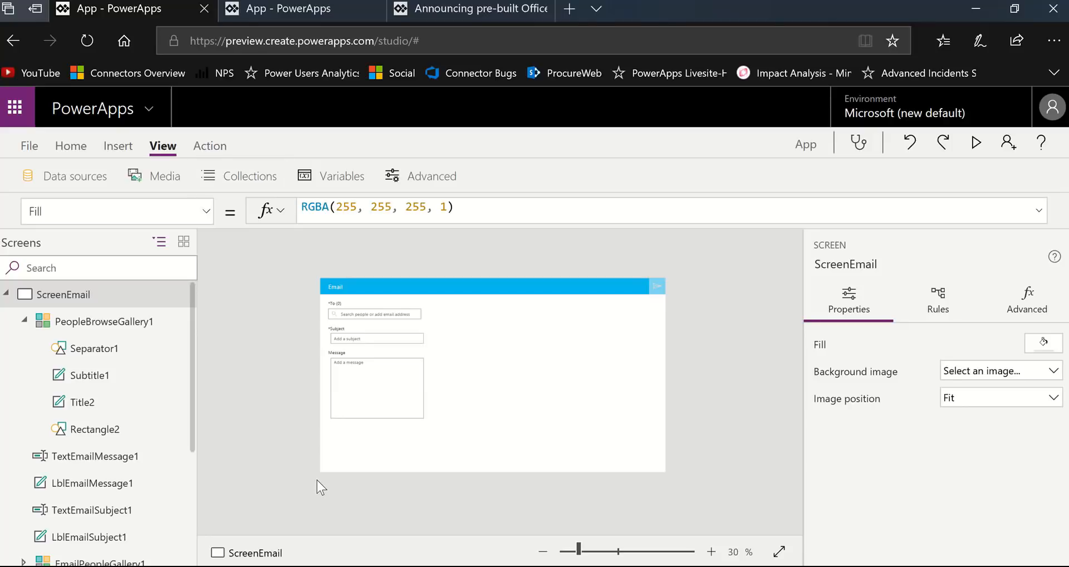
- Switch to the blank phone app in the other browser tab and add a new screen from the People template
left_click(315, 17)
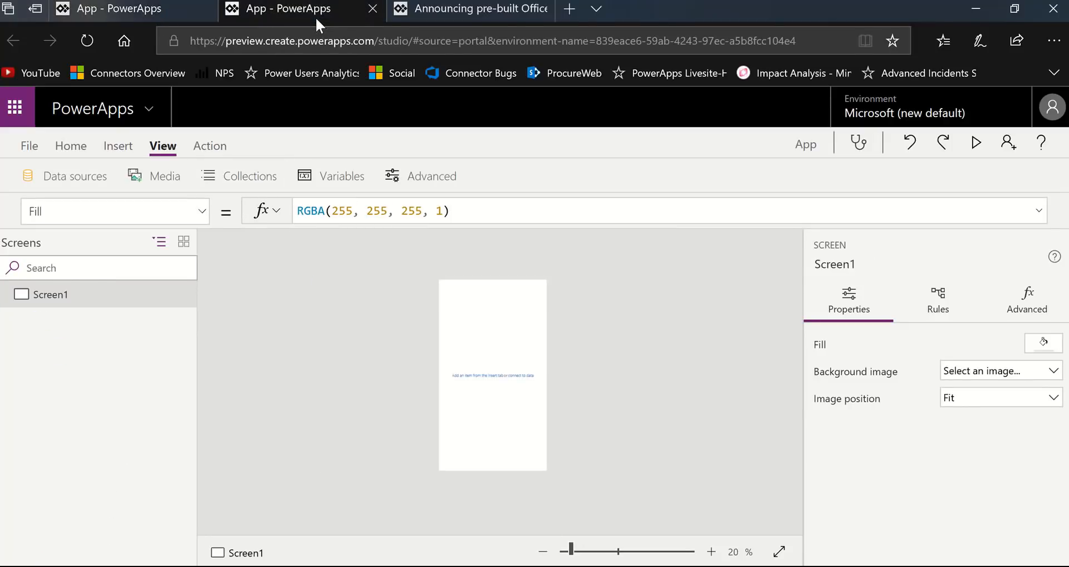
left_click(595, 552)
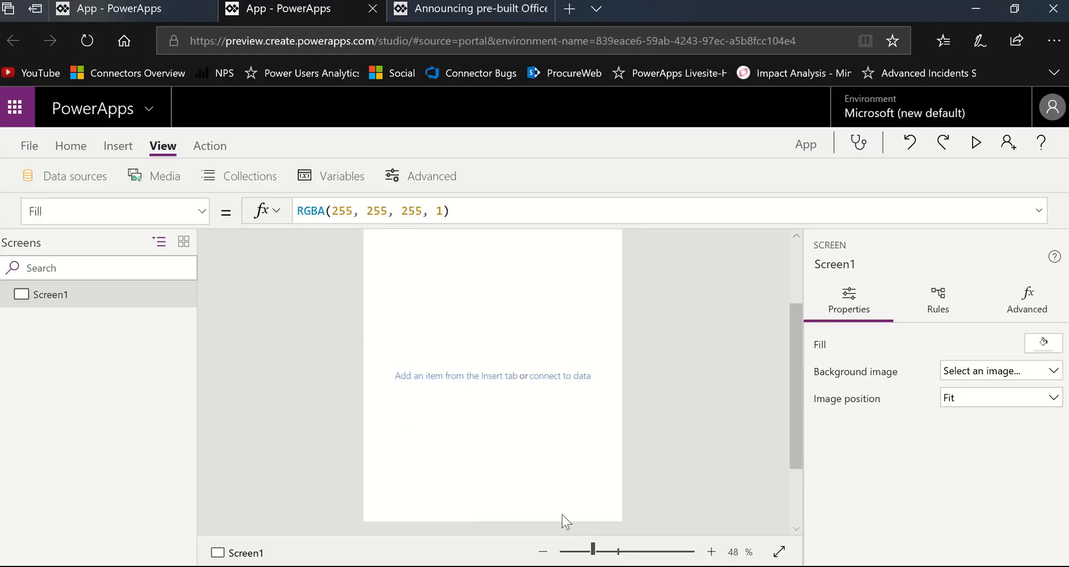
scroll(402, 417, "up", 2)
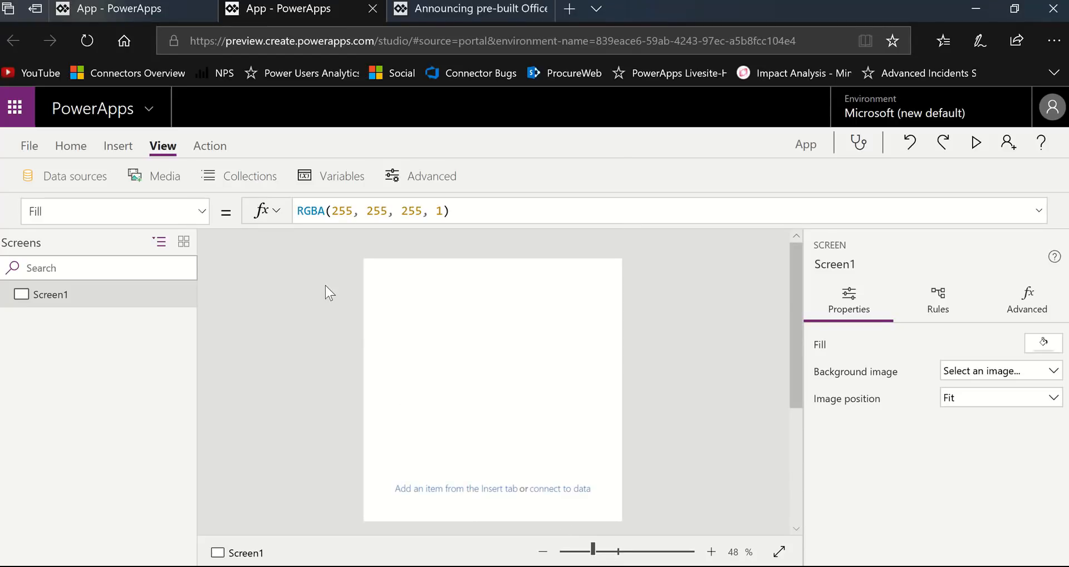
left_click(118, 147)
left_click(122, 180)
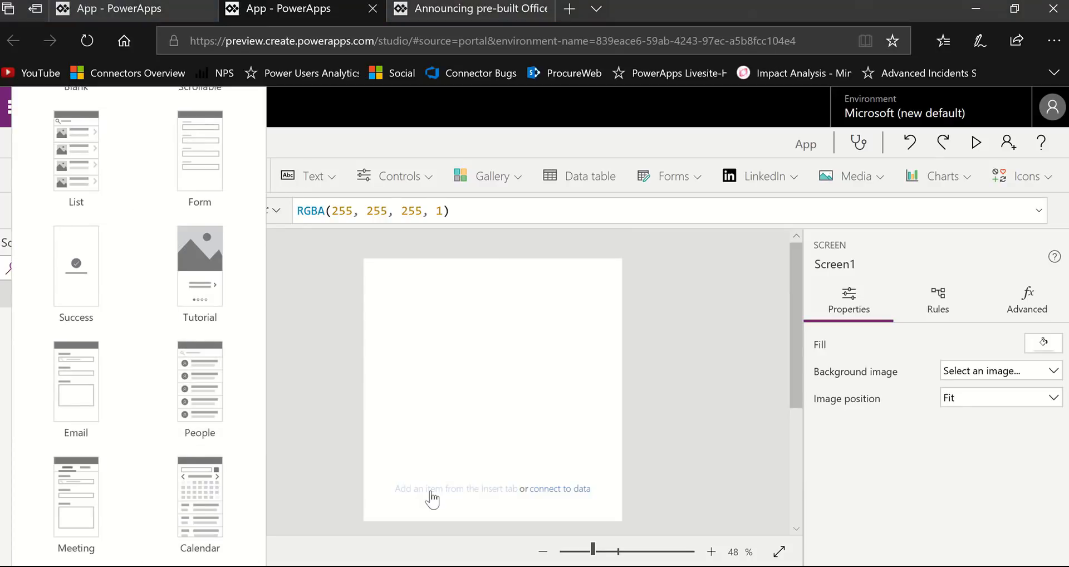
left_click(192, 374)
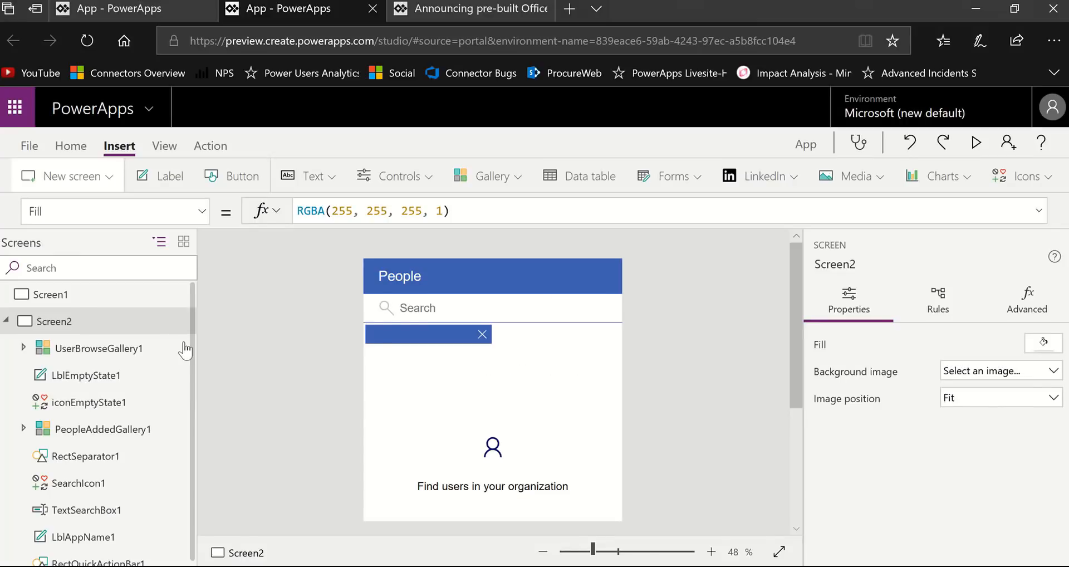
- Check which data sources the phone app uses with the People screen, and close the list
left_click(163, 145)
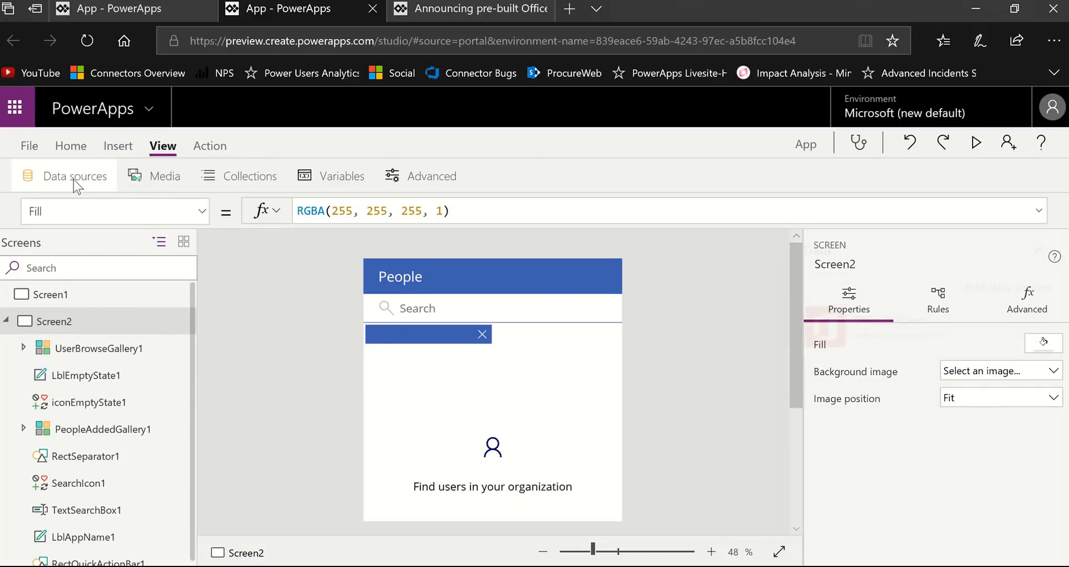
left_click(74, 177)
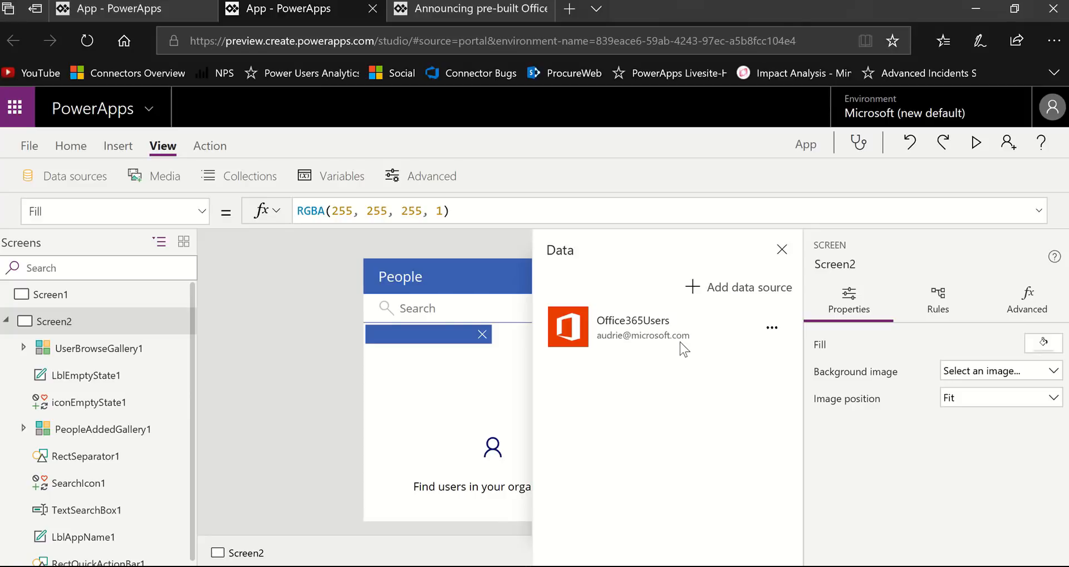
left_click(781, 250)
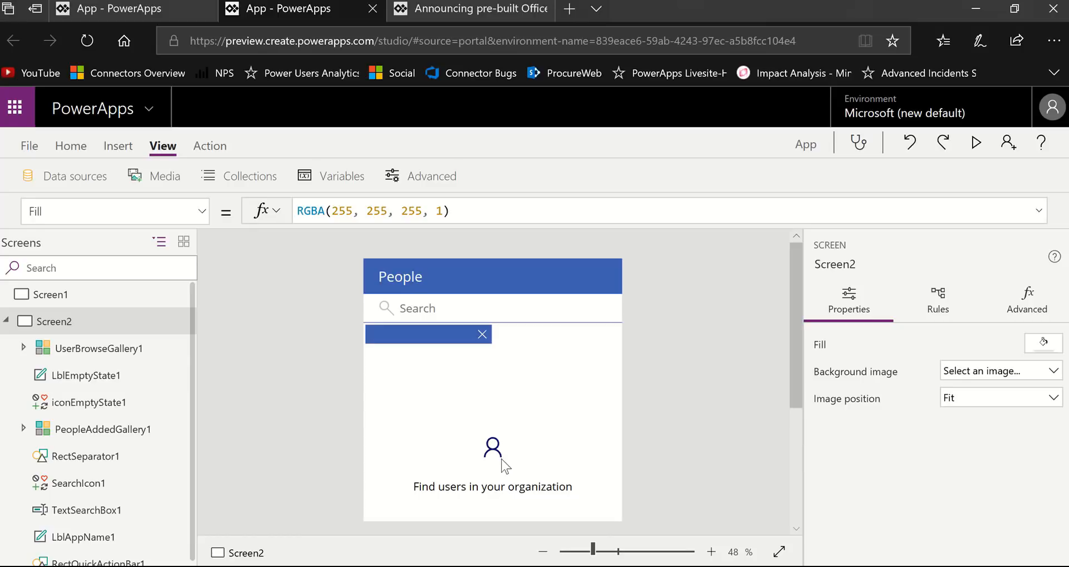
- Preview the app, search the People screen for a person's full name and add the matching user to the selection
left_click(975, 142)
left_click(507, 140)
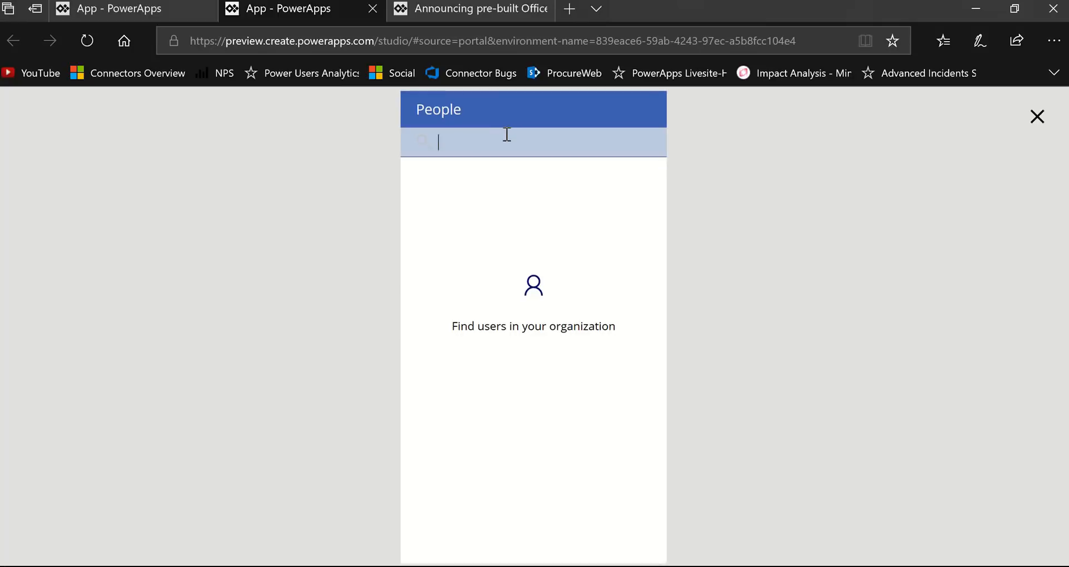
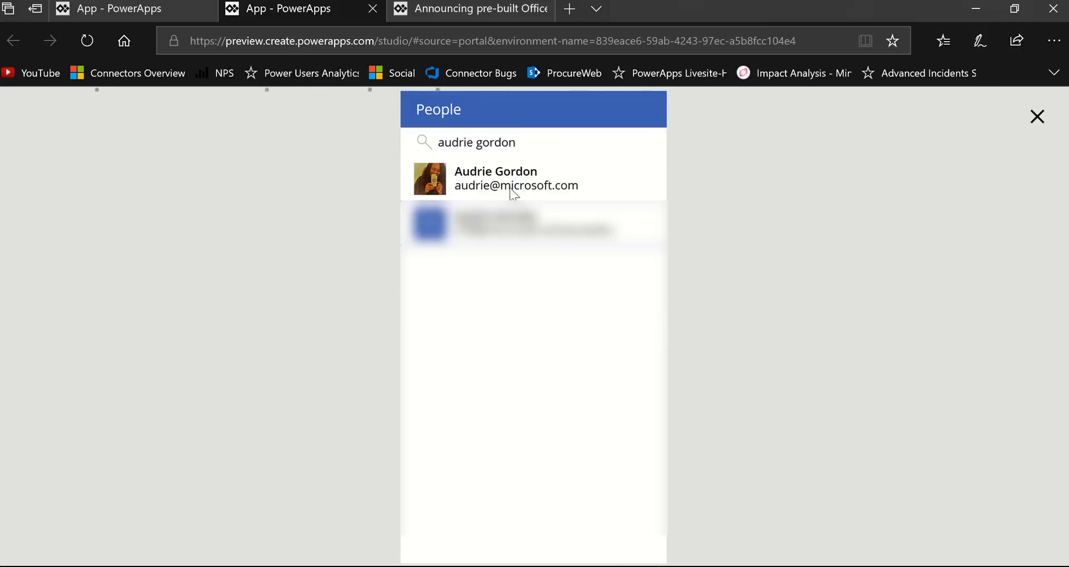
left_click(515, 189)
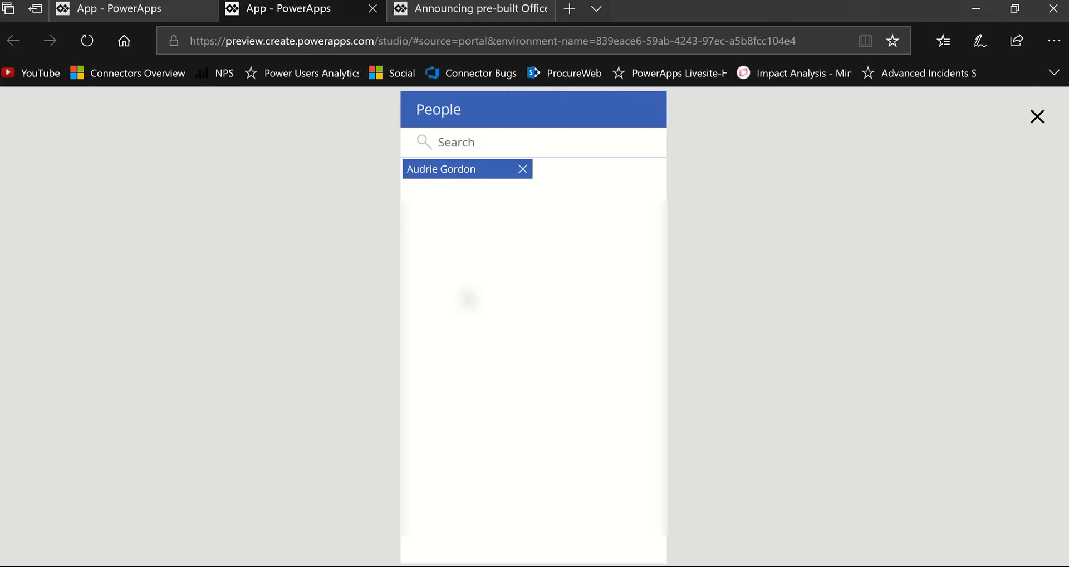
- Search for a second person by full name in the preview and add the matching user alongside the first
left_click(493, 143)
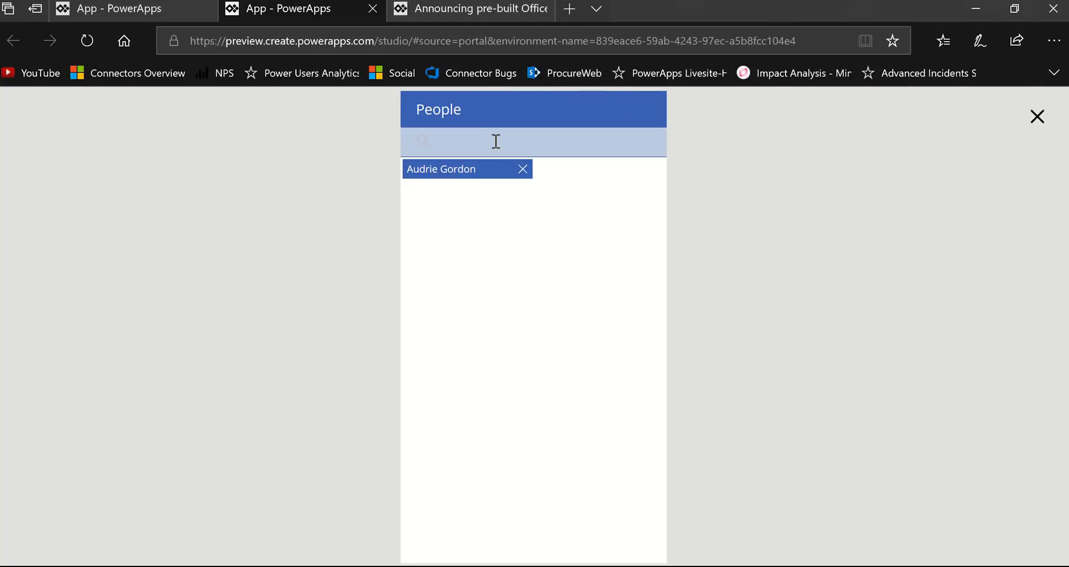
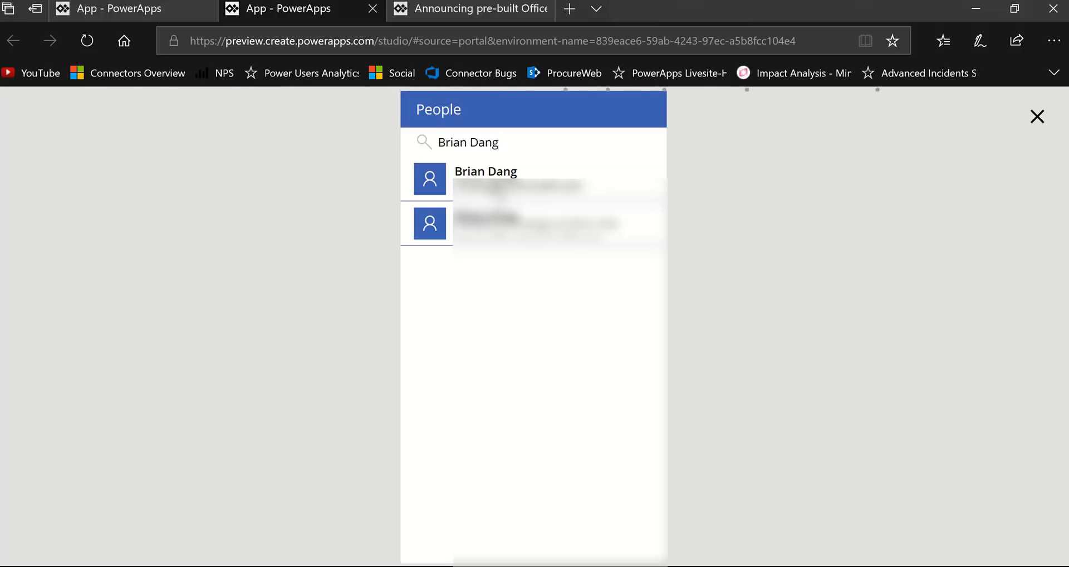
left_click(496, 188)
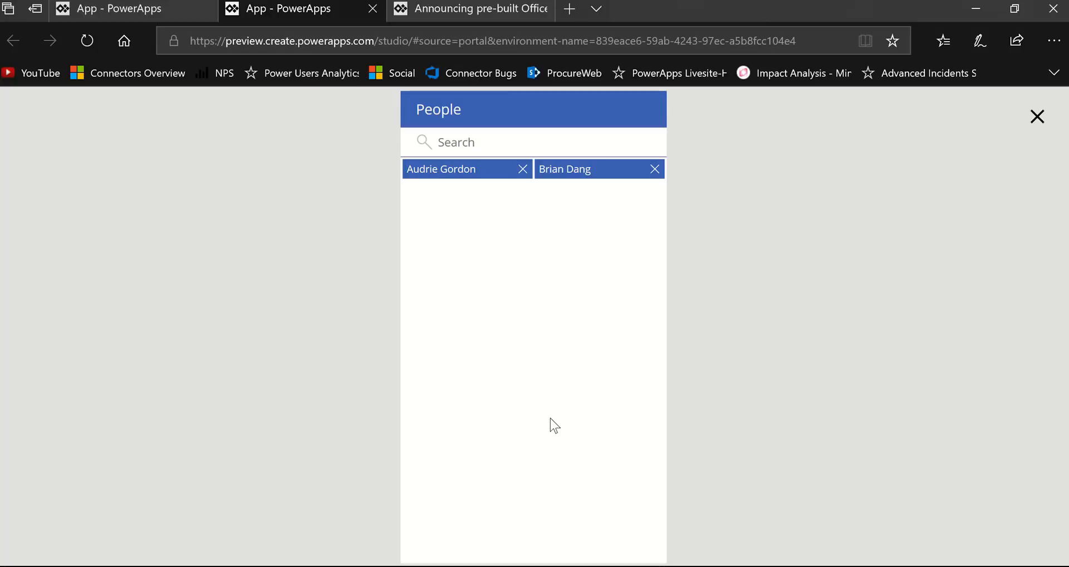
- Exit the app preview, examine the records in the MyPeople collection and return to the editor
left_click(1038, 115)
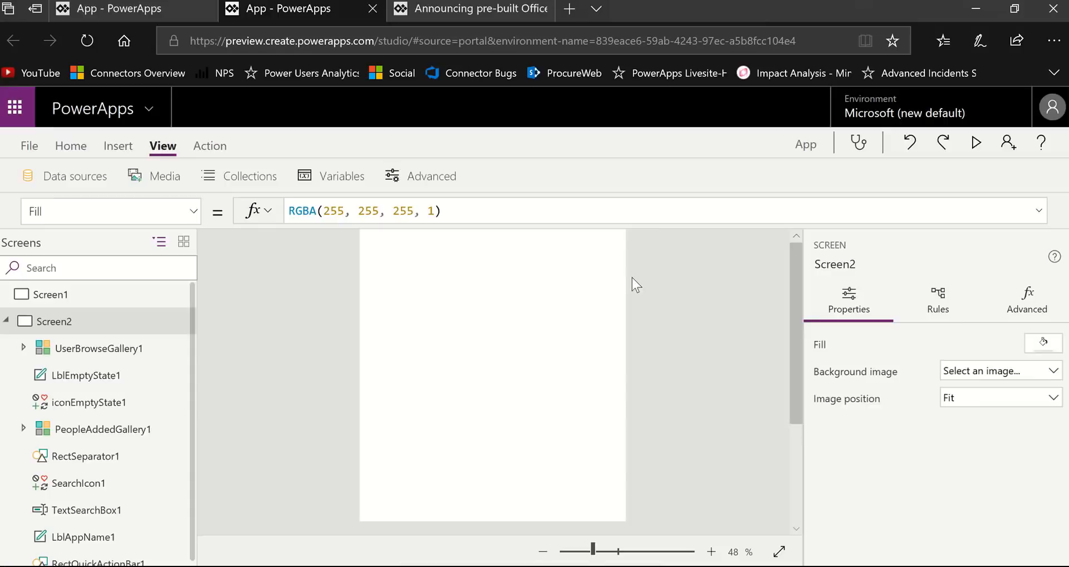
left_click(660, 388)
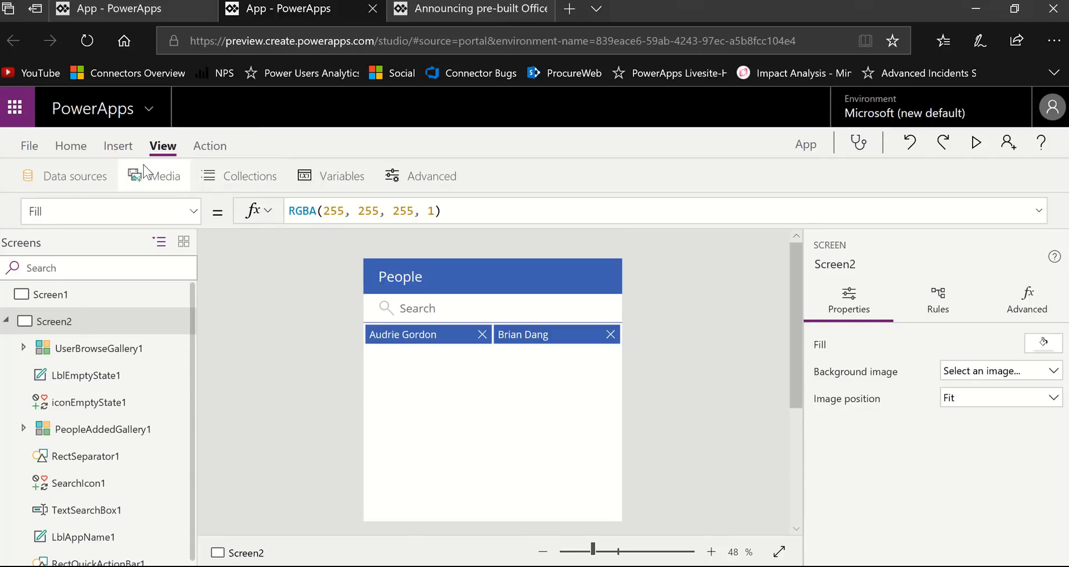
left_click(255, 186)
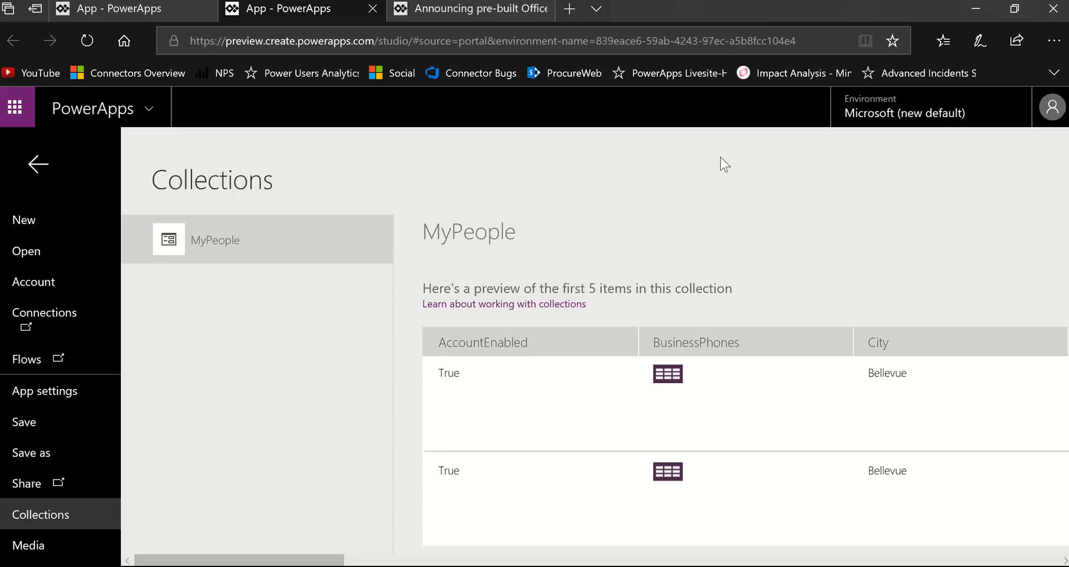
left_click(33, 177)
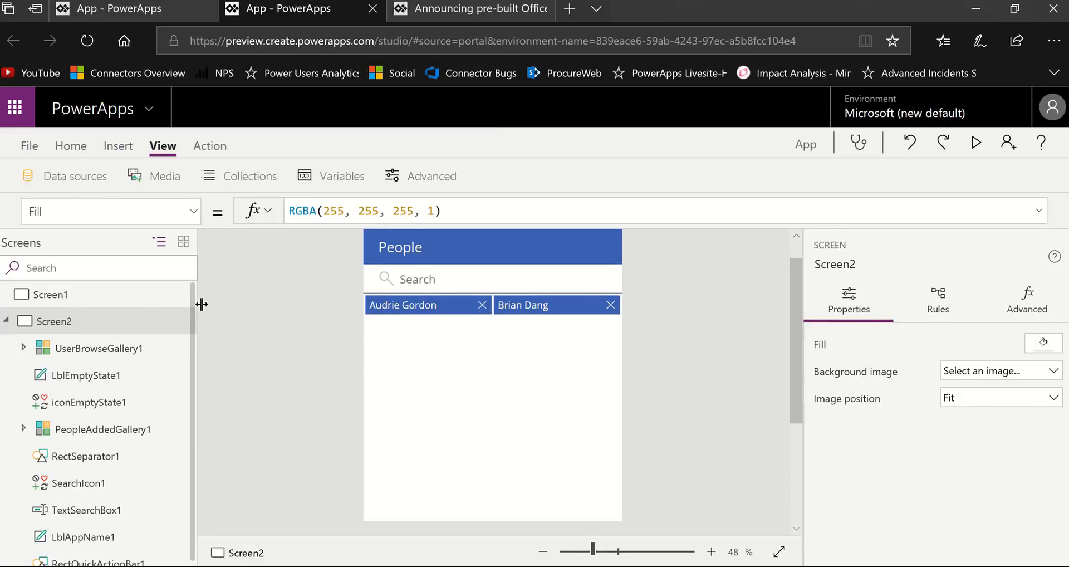
- Delete the People screen from the phone app
left_click(171, 322)
left_click(139, 328)
left_click(172, 324)
left_click(231, 412)
- Remove the Office365Users data source from the app and recheck the data source list
left_click(72, 173)
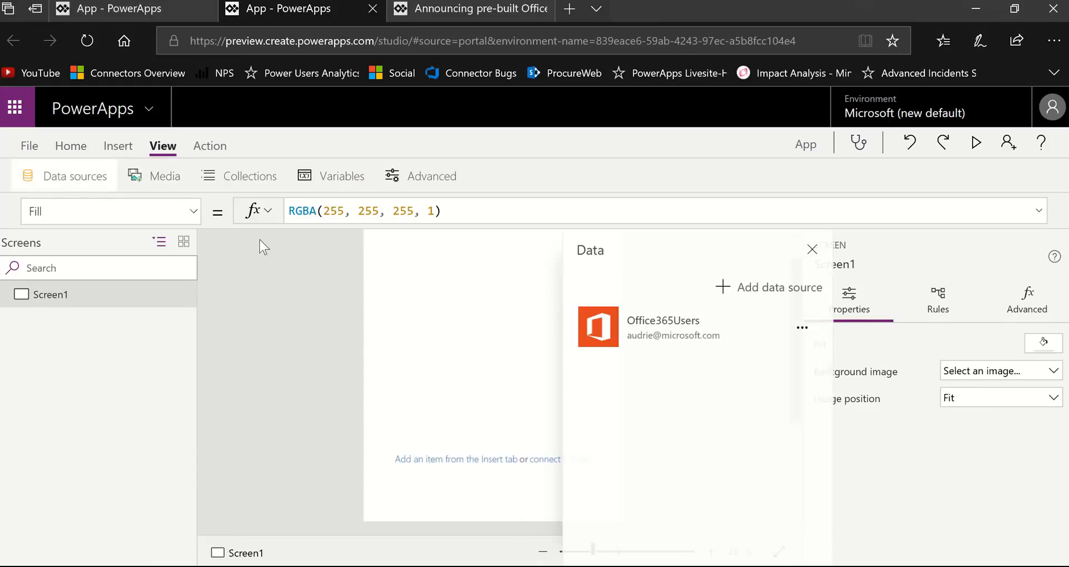
left_click(771, 332)
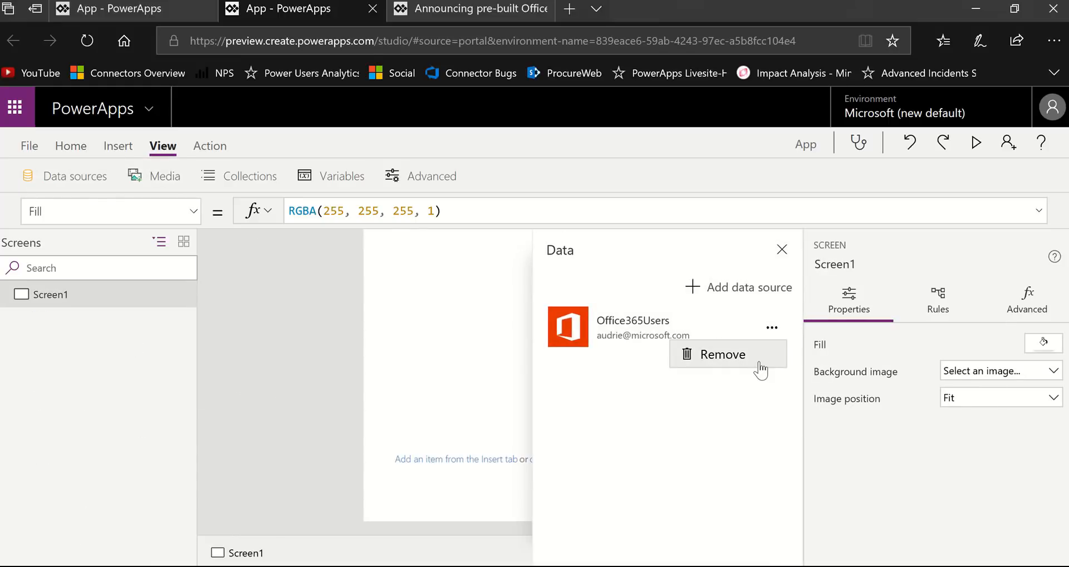
left_click(749, 360)
left_click(782, 250)
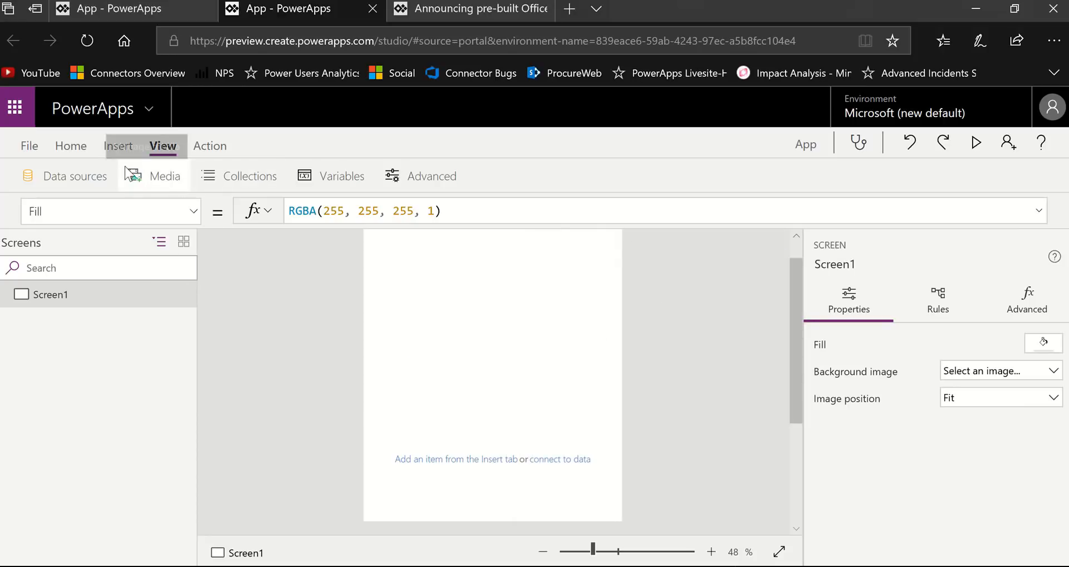
left_click(74, 179)
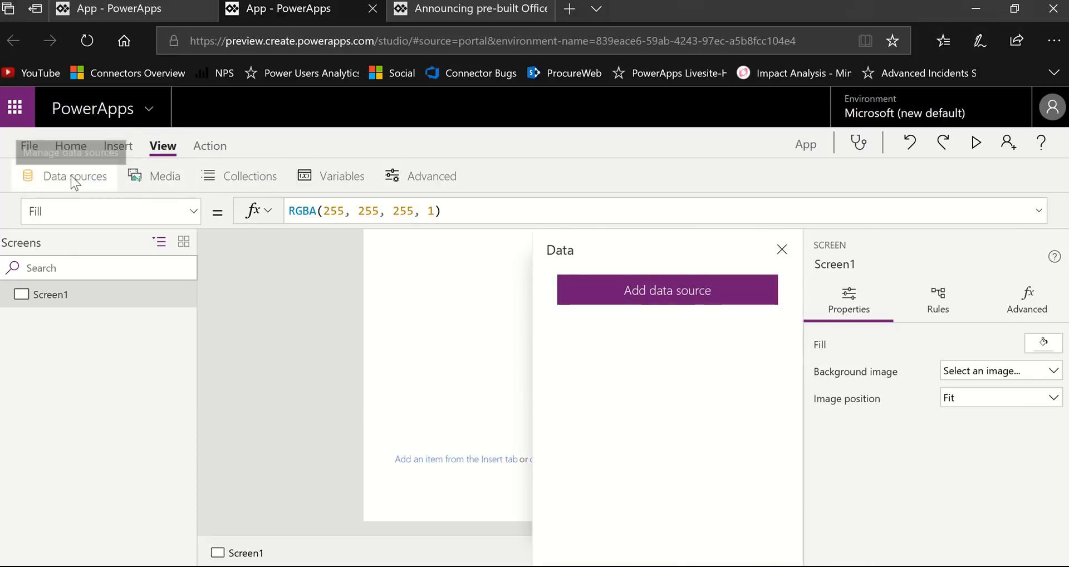
left_click(781, 248)
- Add a new screen from the Meeting template to the phone app
left_click(118, 148)
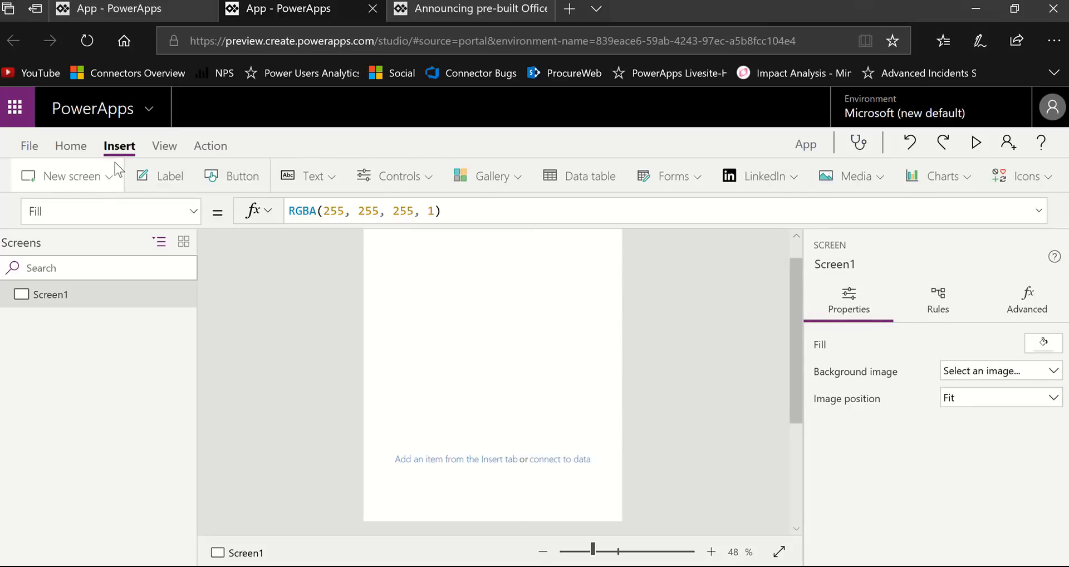
left_click(120, 175)
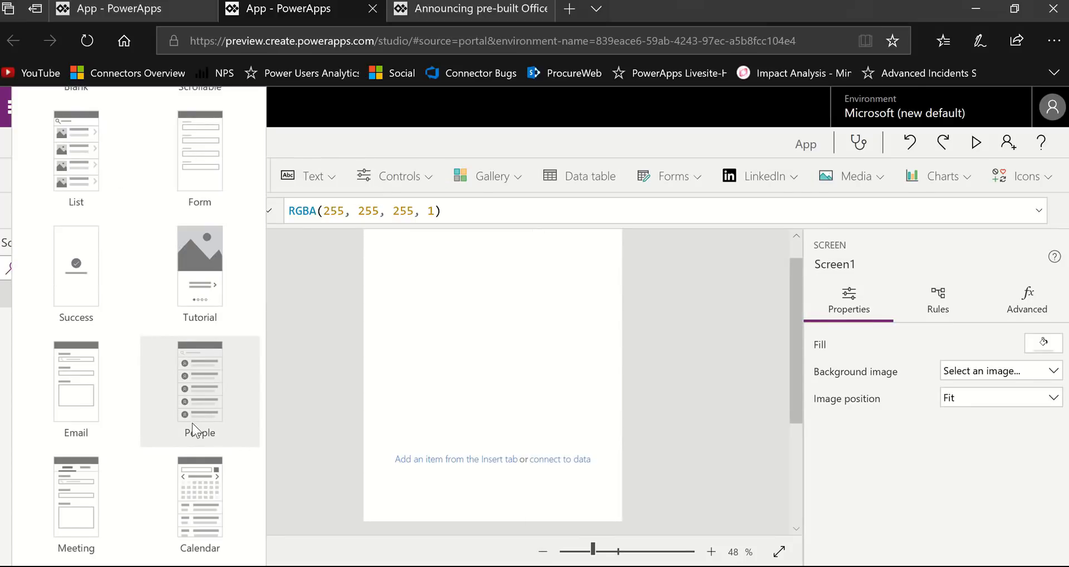
left_click(77, 520)
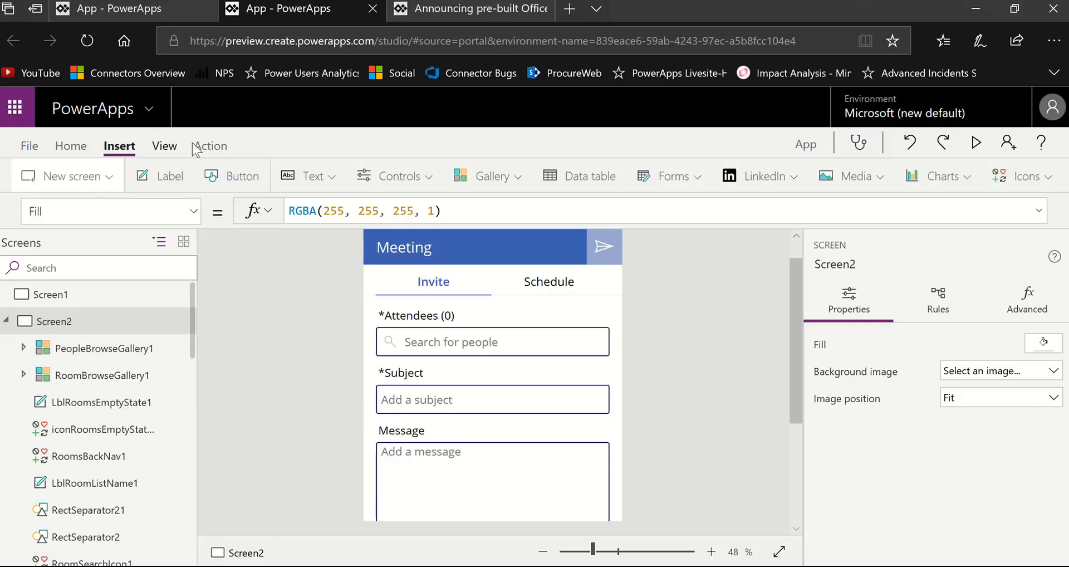
- Check the data sources that come with the Meeting screen, and close the list
left_click(163, 146)
left_click(55, 177)
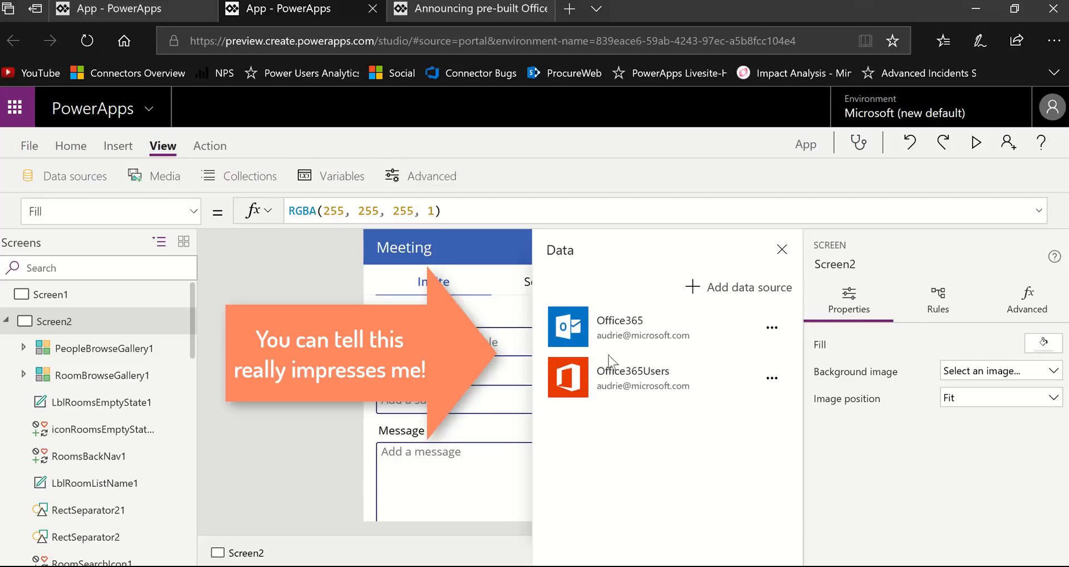
left_click(782, 250)
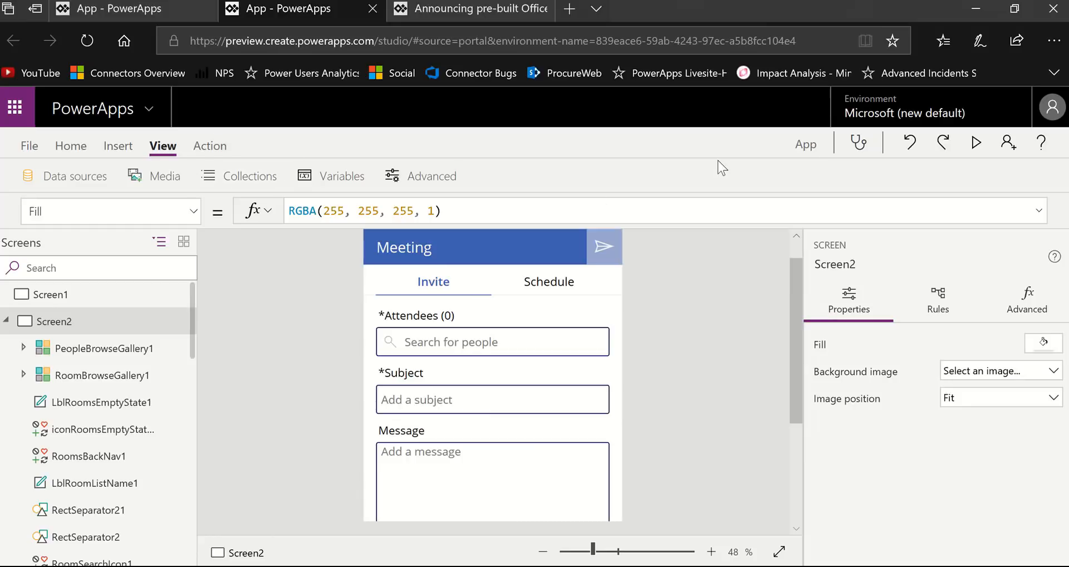
- Preview the Meeting screen, search for a colleague by full name and add the first match as attendee
left_click(975, 145)
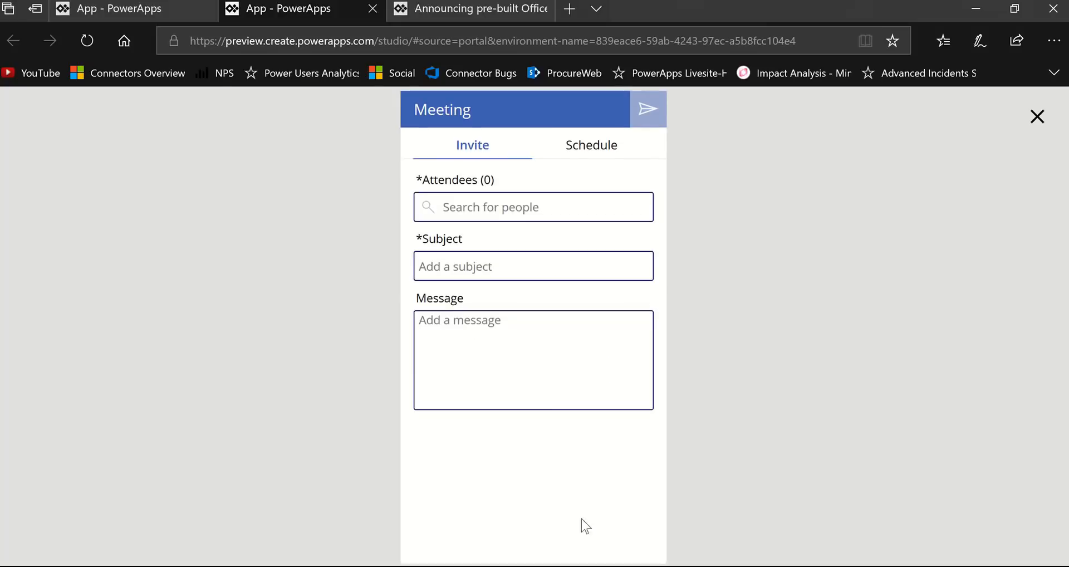
left_click(541, 201)
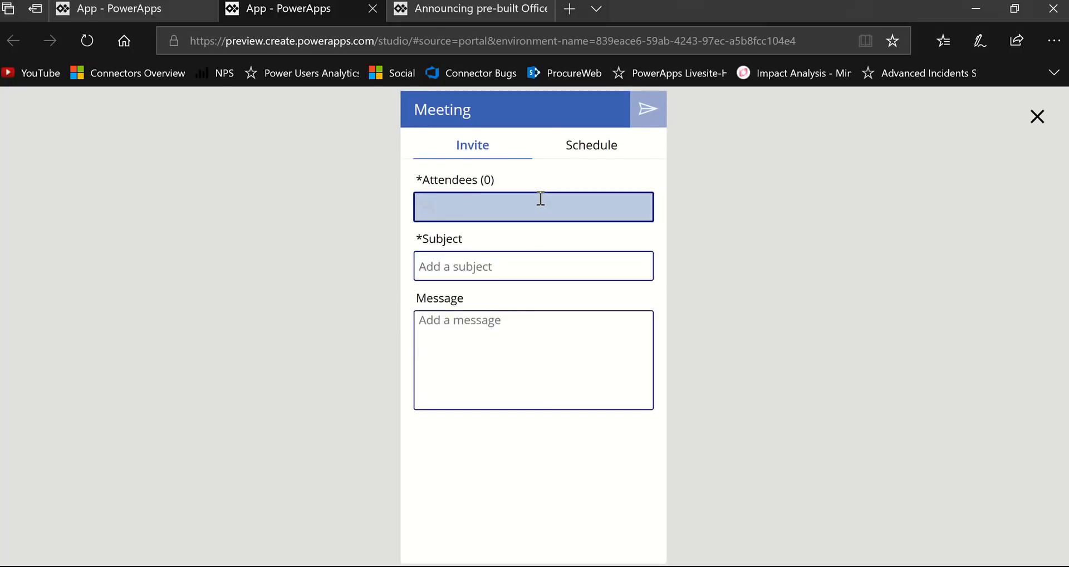
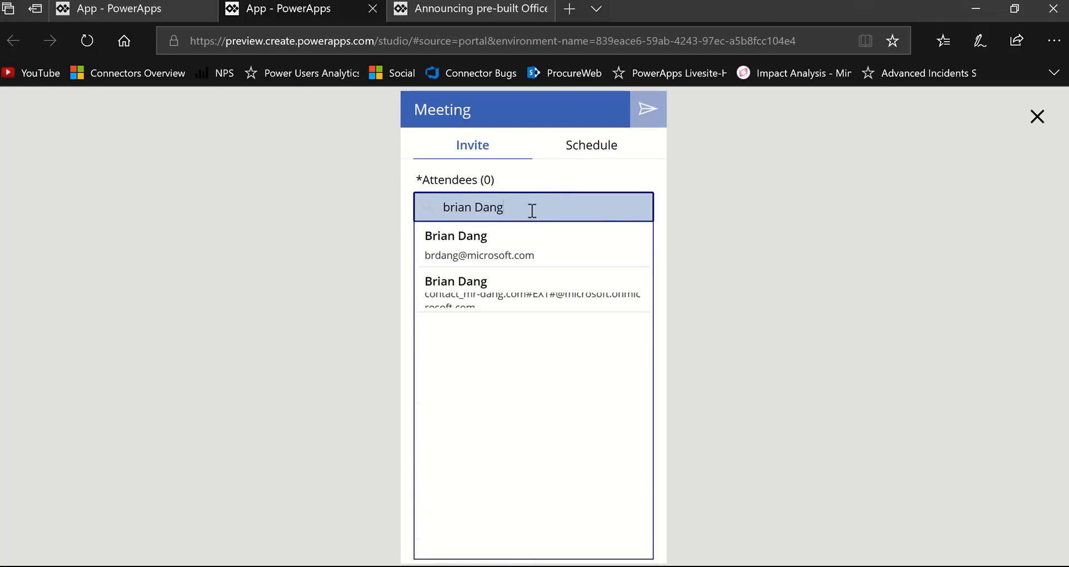
left_click(508, 247)
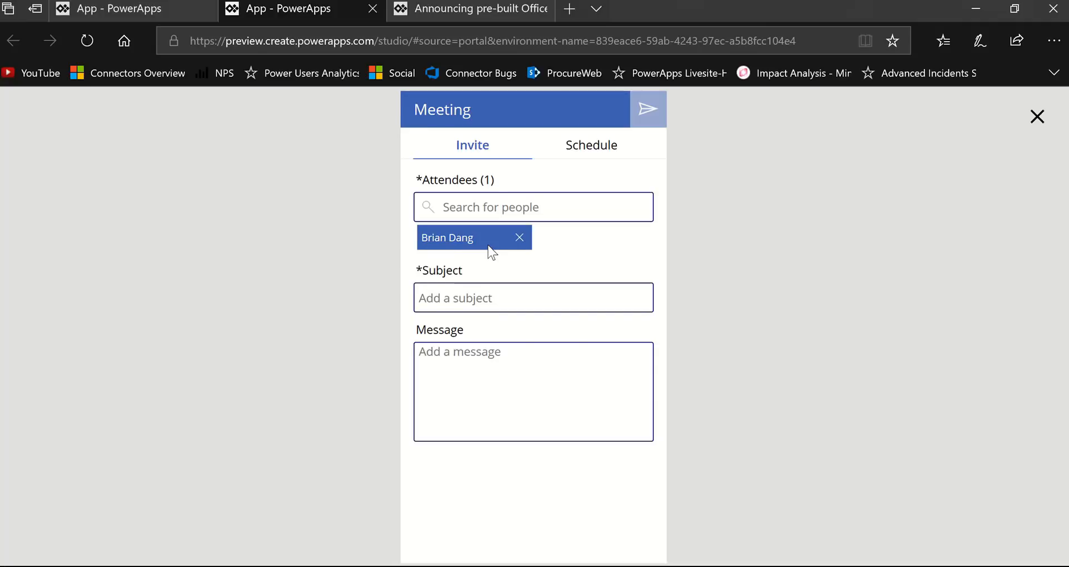
- Enter "Test Meeting" as the meeting subject and "sorry to spam" as the message
left_click(482, 295)
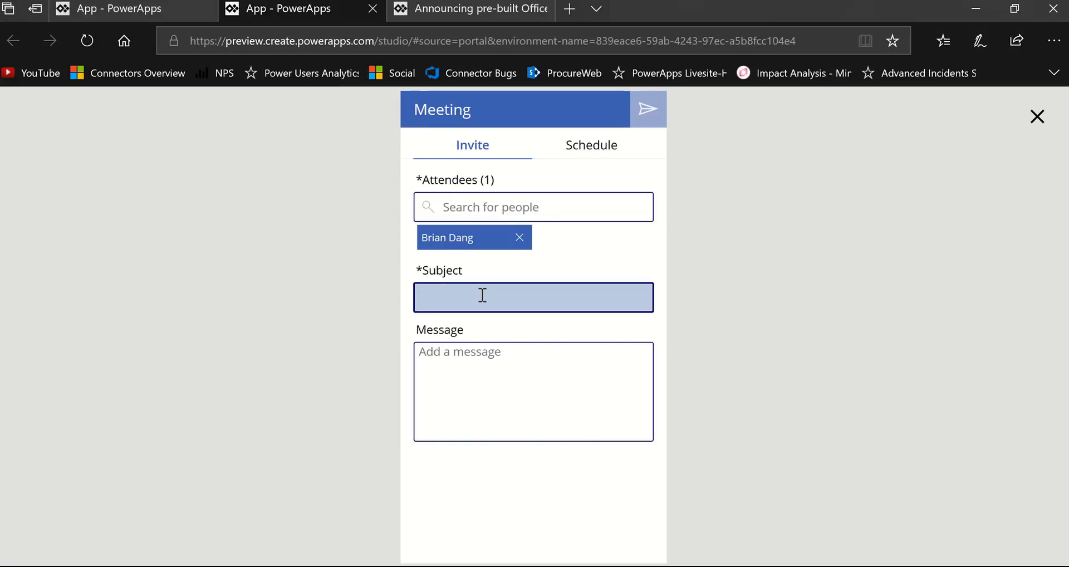
type("Test Meeting")
left_click(485, 360)
type("so")
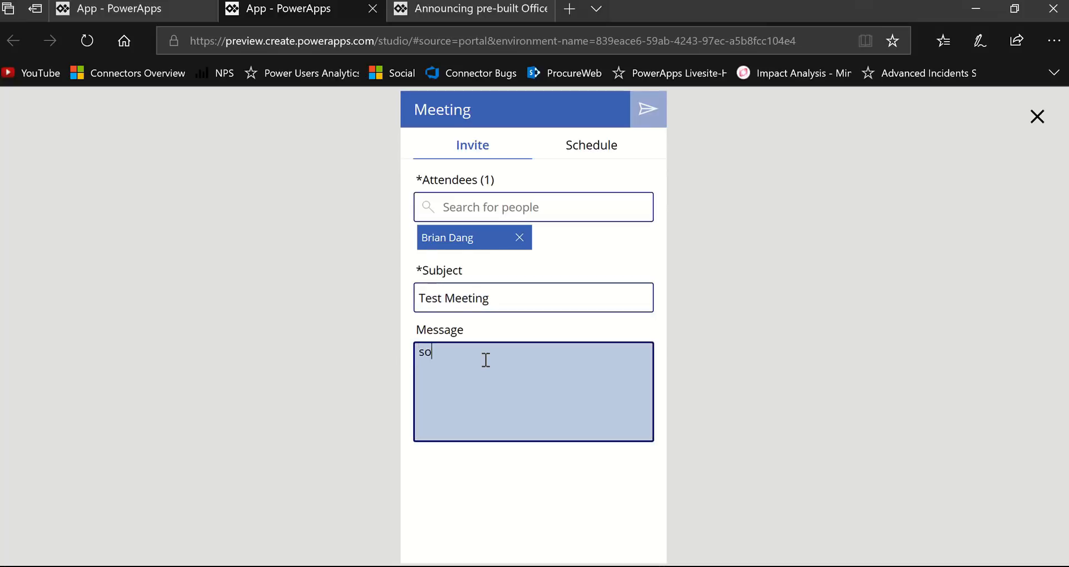
type("rry to spm")
key("BackSpace")
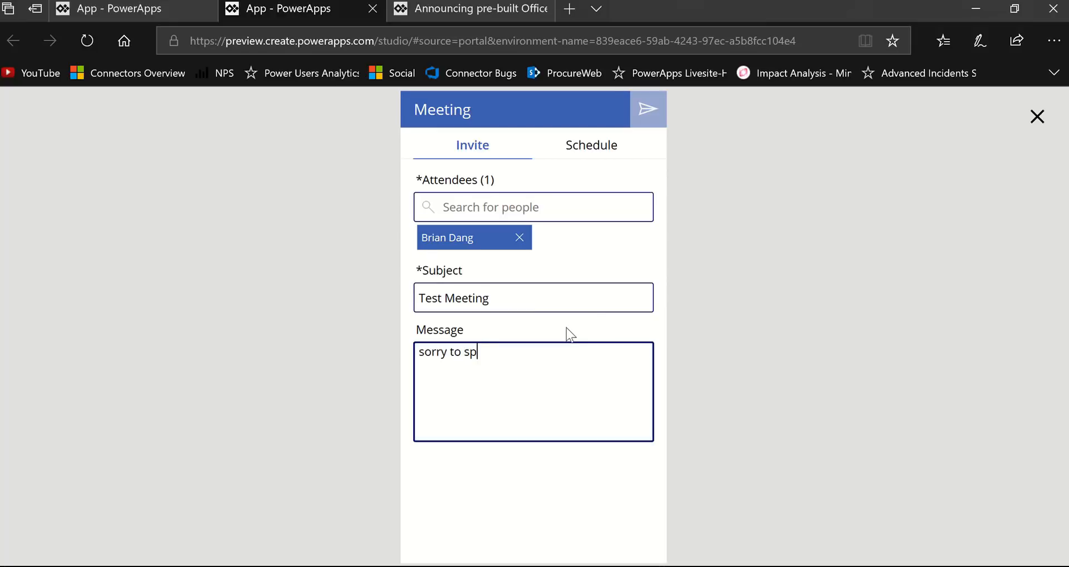
type("am")
- Open the meeting's schedule view and look through the available half-hour time slots
left_click(575, 146)
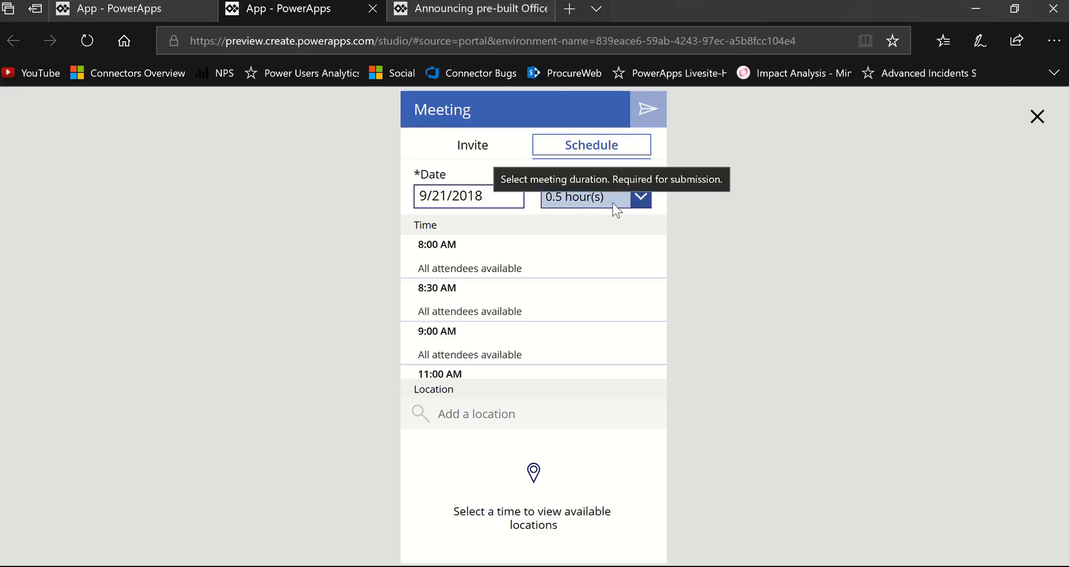
scroll(523, 295, "down", 1)
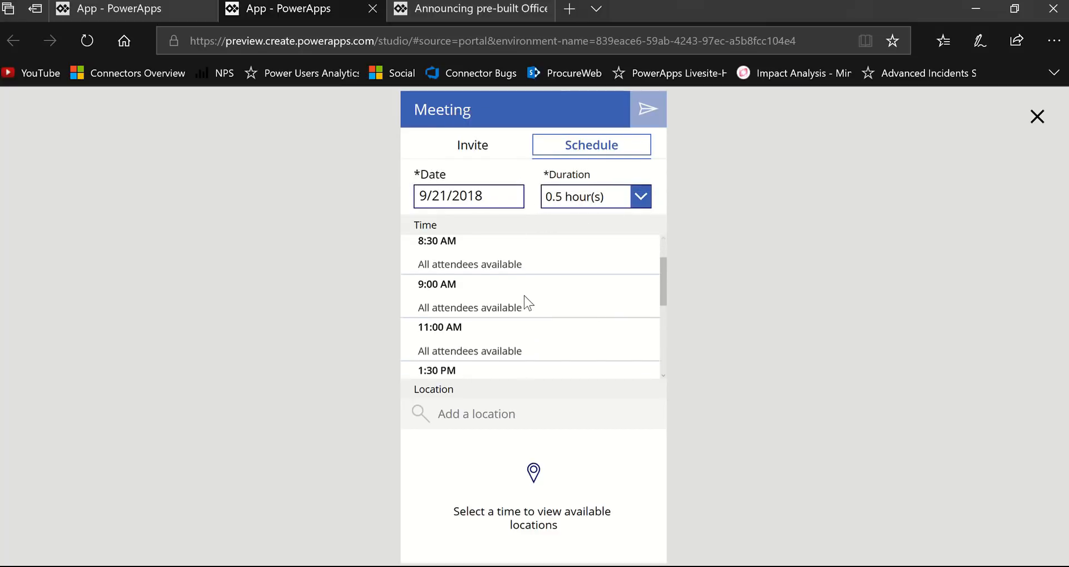
scroll(525, 296, "down", 3)
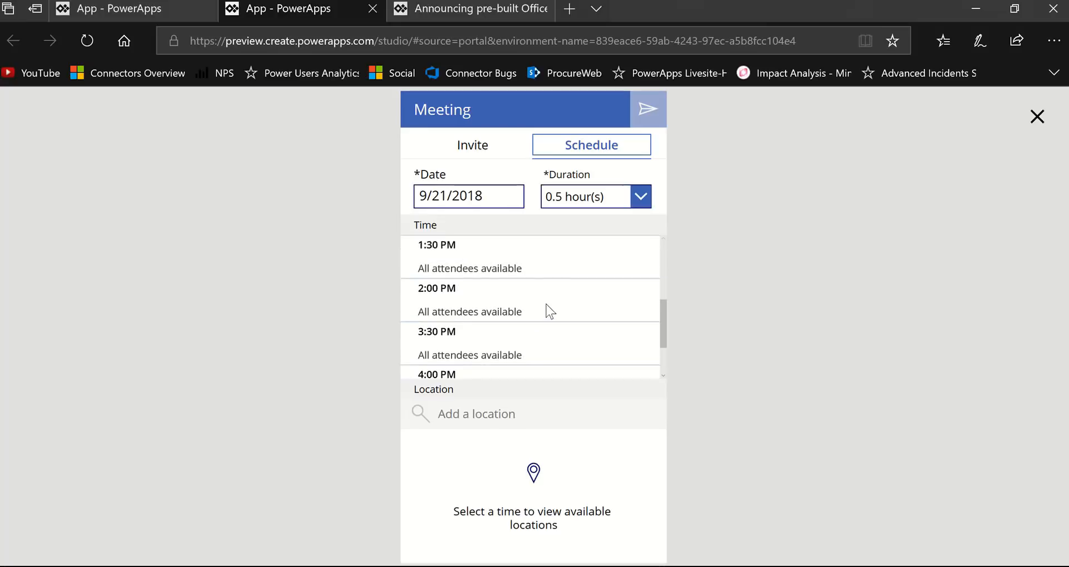
scroll(557, 312, "down", 2)
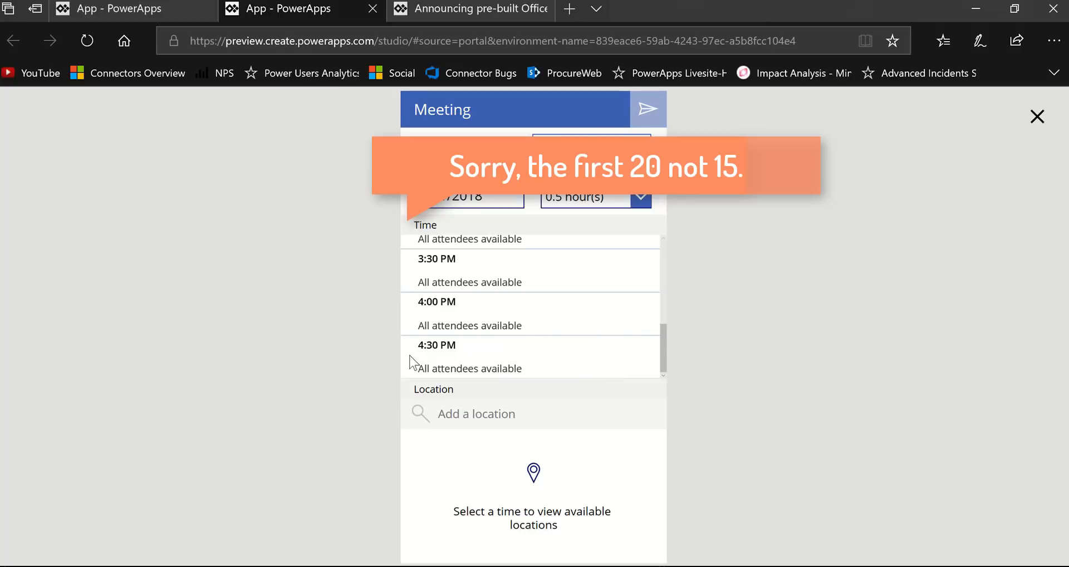
- Pick 9/21/2018 as the meeting date and choose the 4:30 PM time slot
left_click(474, 198)
left_click(578, 403)
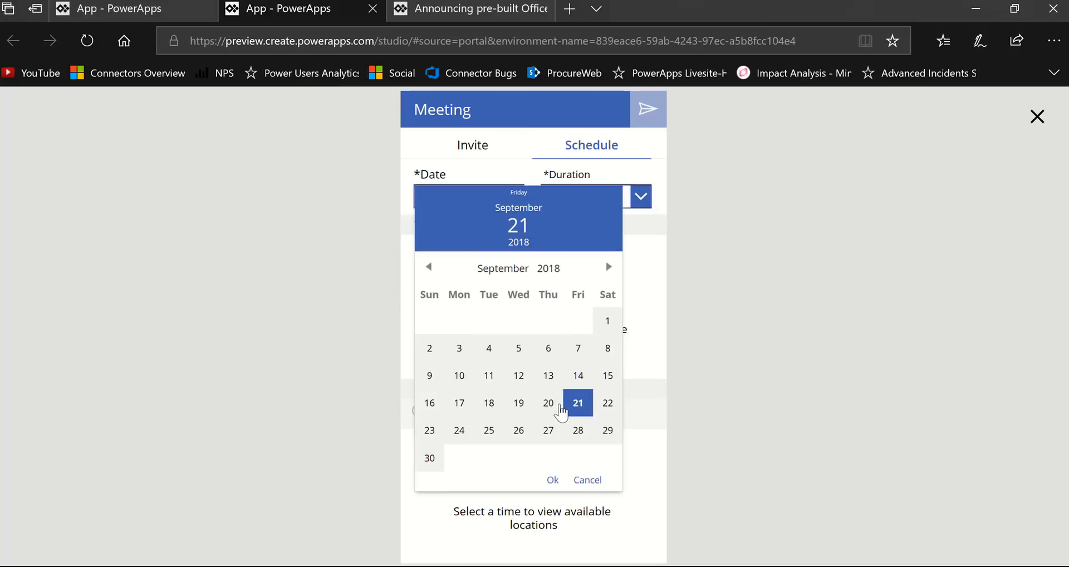
left_click(554, 479)
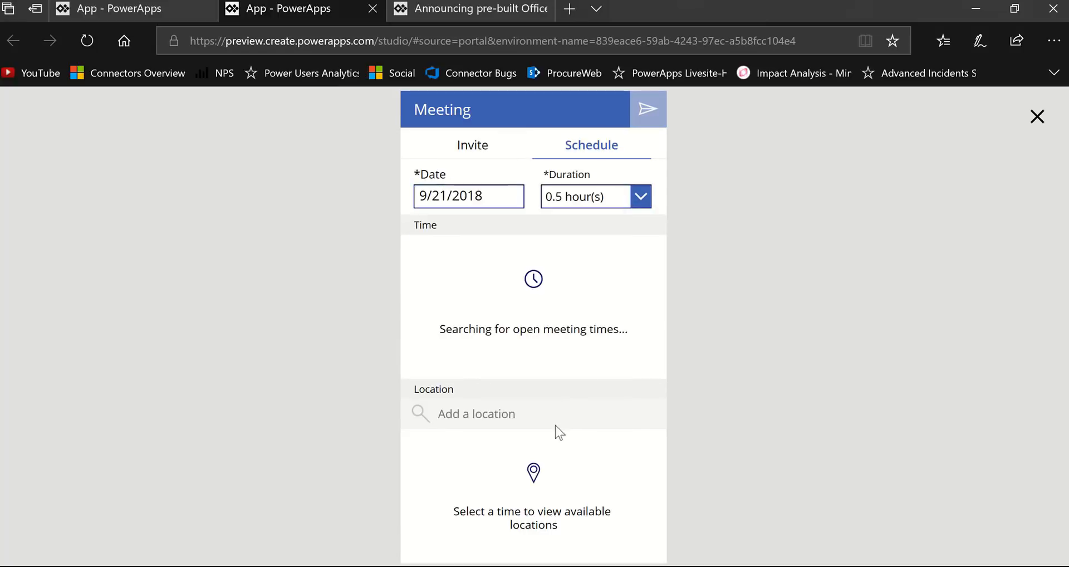
scroll(546, 339, "down", 1)
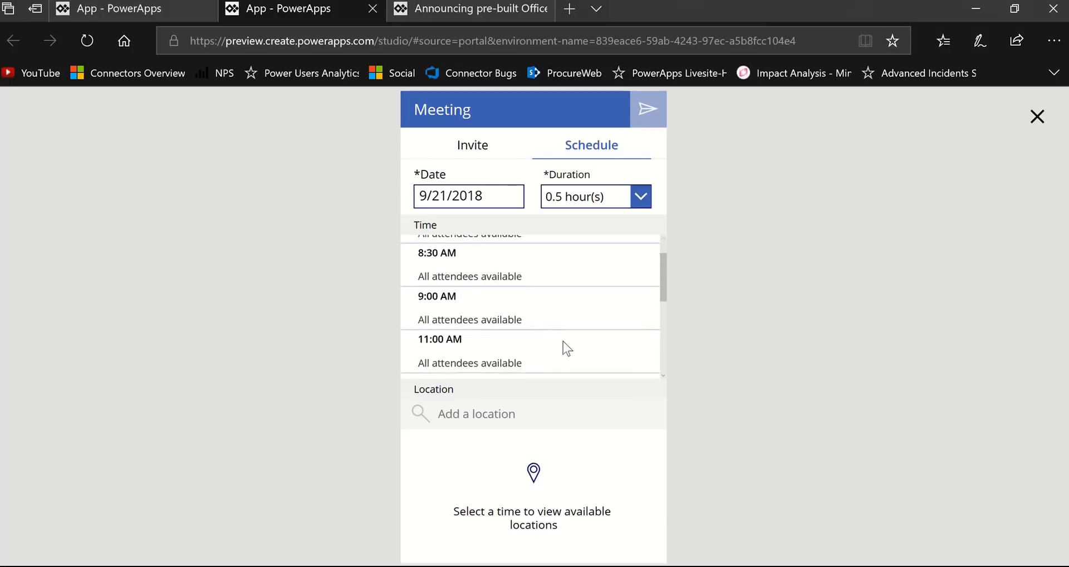
left_click_drag(667, 289, 658, 382)
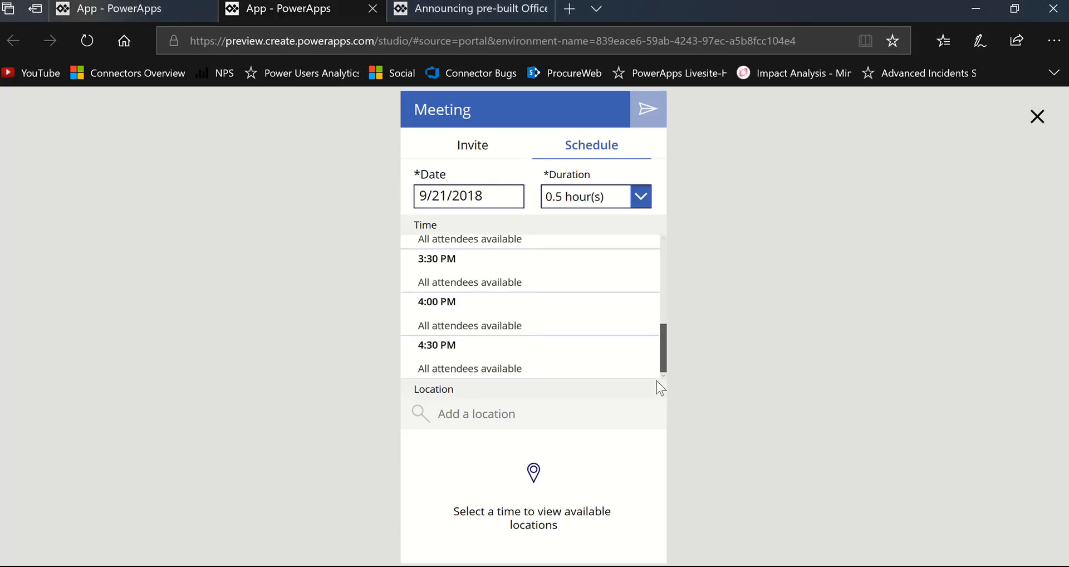
left_click(475, 370)
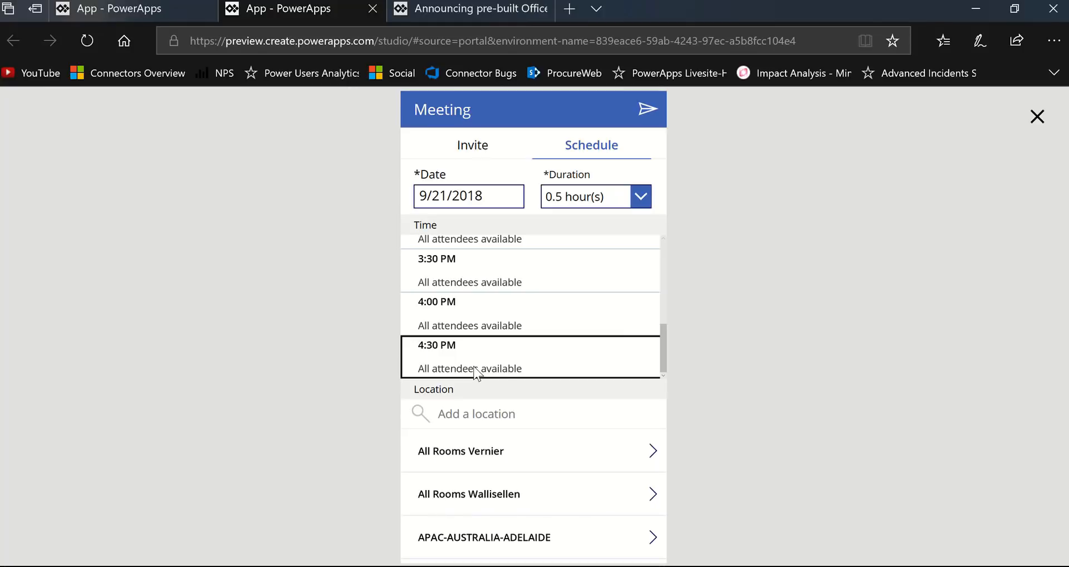
- Set the meeting duration to 1 hour, recheck the invite details and choose the 3:30 PM time slot
left_click(640, 199)
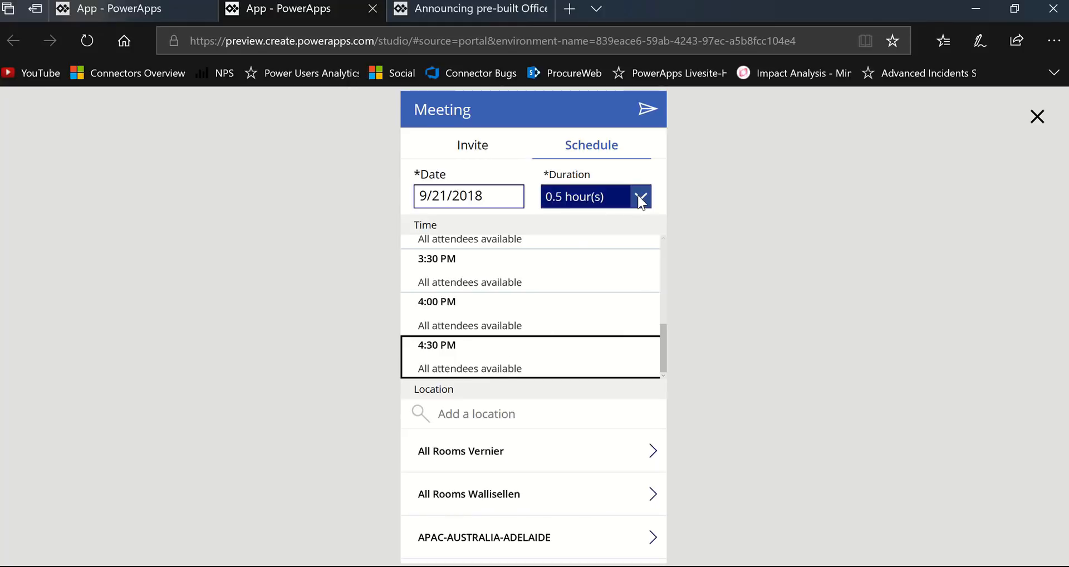
left_click(607, 250)
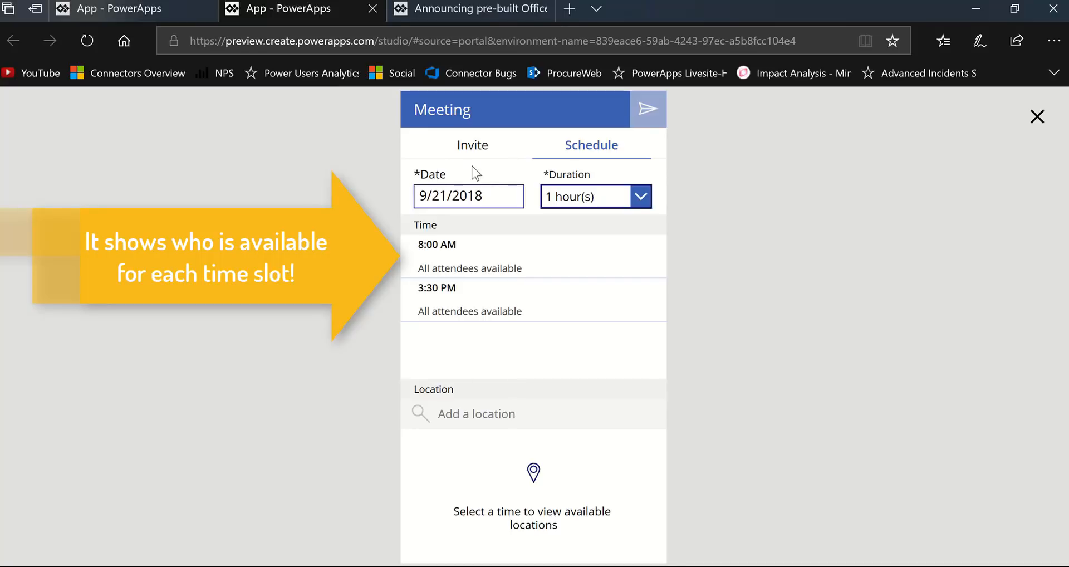
left_click(470, 146)
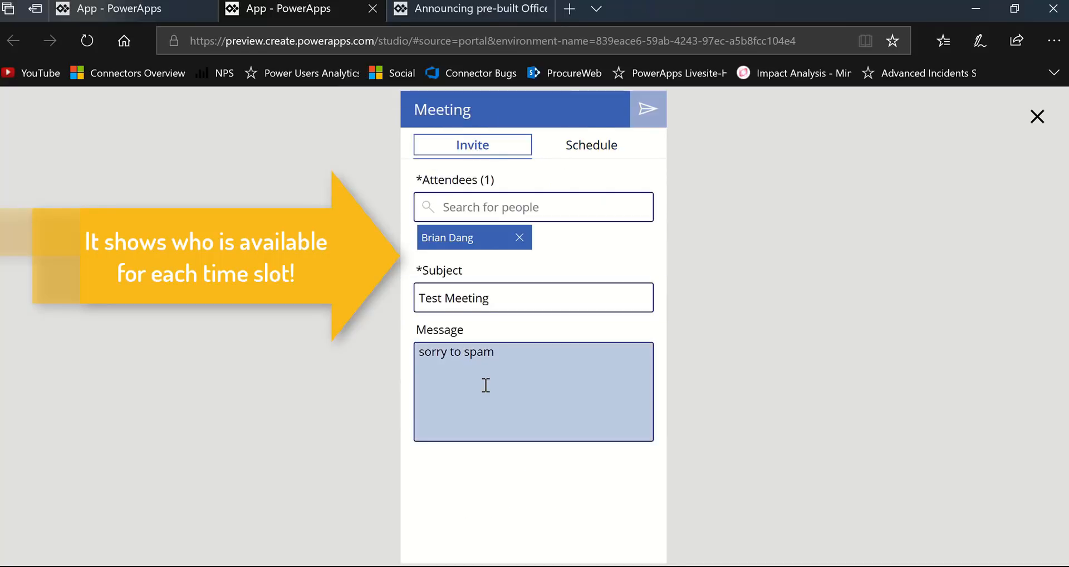
left_click(611, 144)
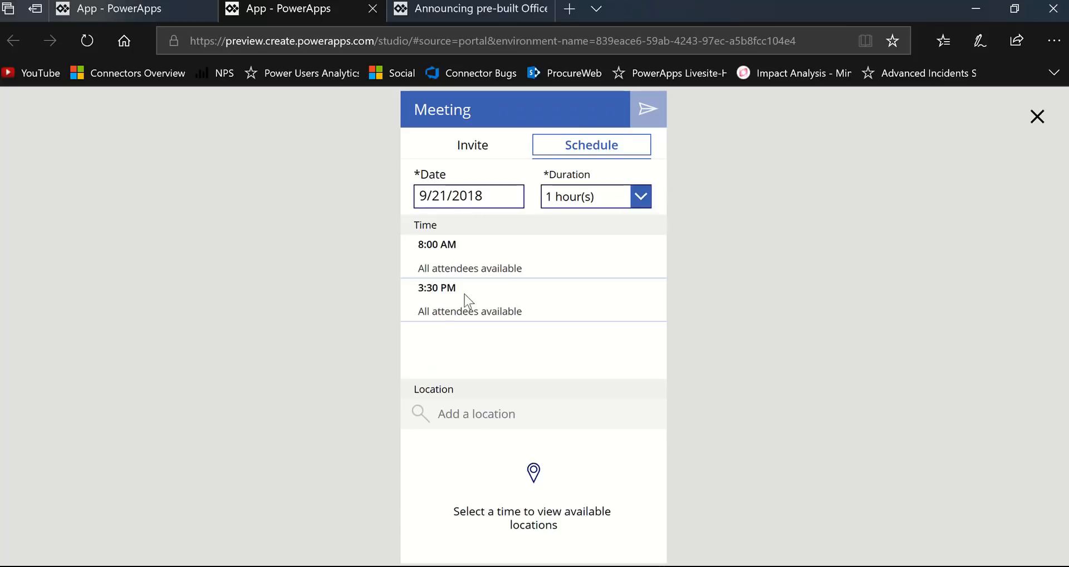
left_click(501, 310)
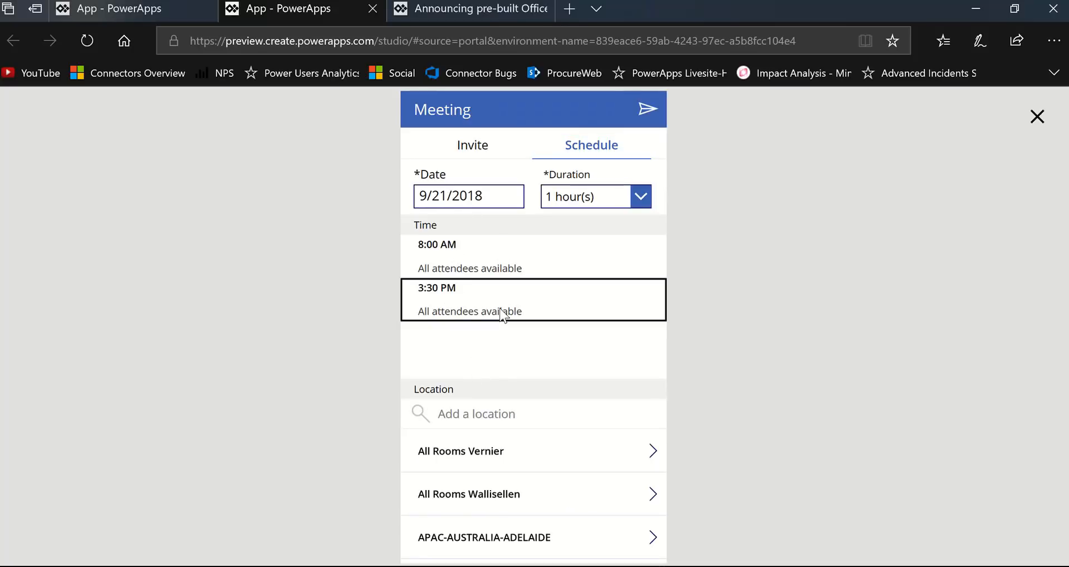
- Search the locations for "dv" and select Conf Room Advanta-C/3349 (14) Video in Puget Sound-Advanta C
left_click(532, 413)
type("dv")
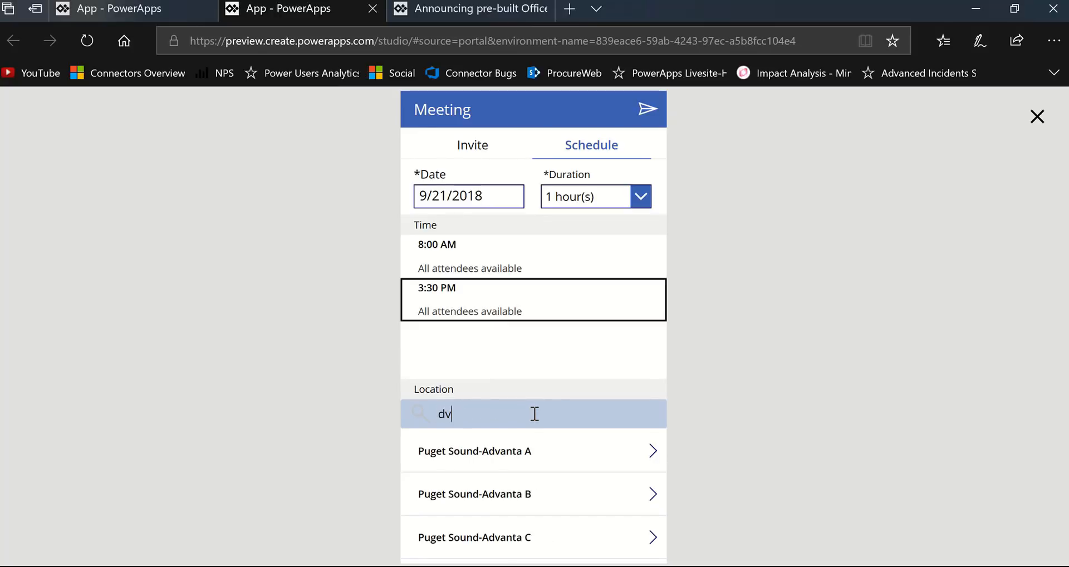
left_click(527, 544)
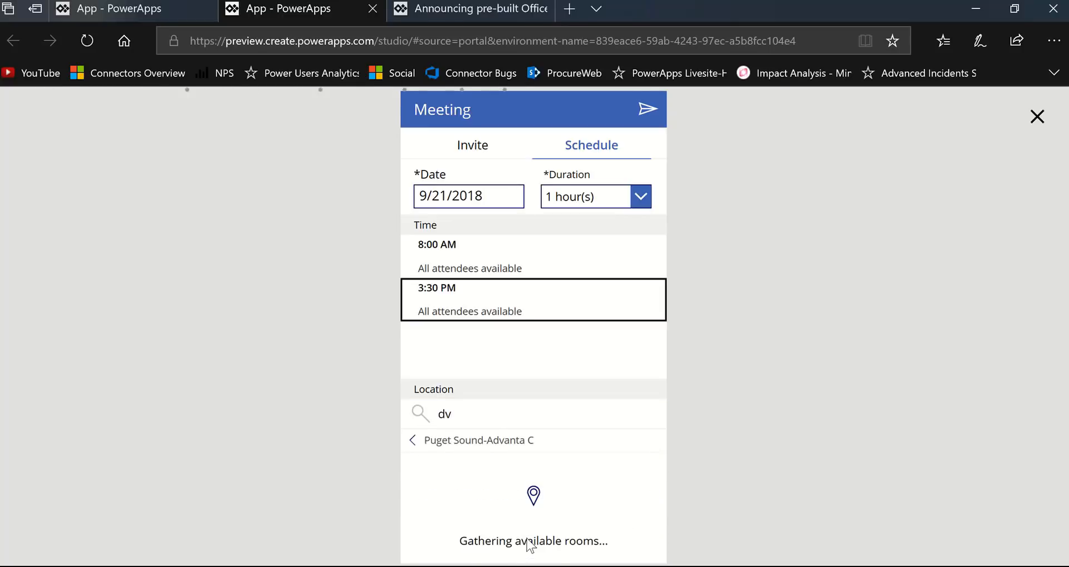
left_click(548, 519)
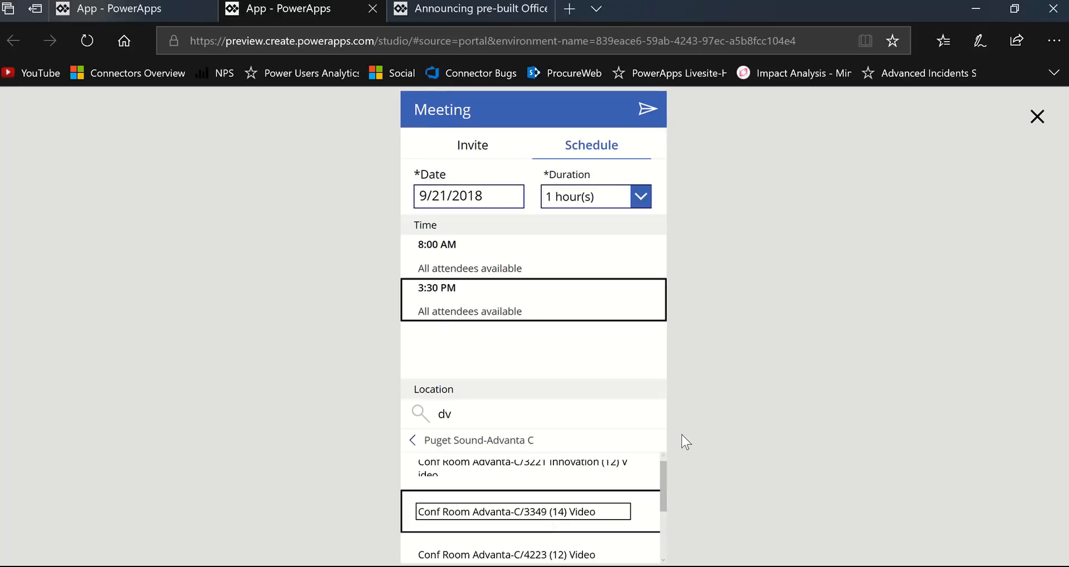
left_click(679, 492)
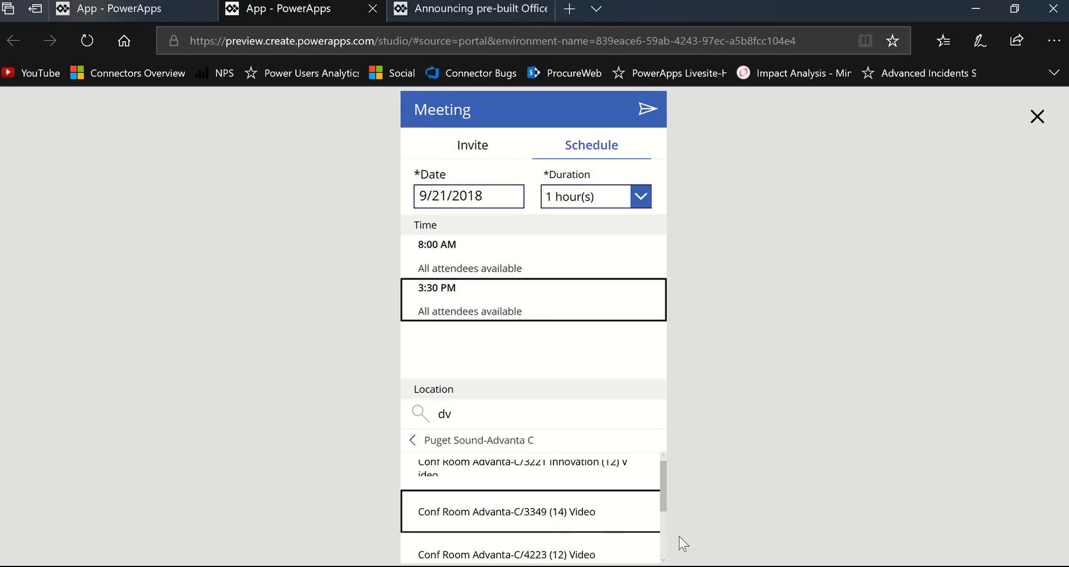
left_click(550, 520)
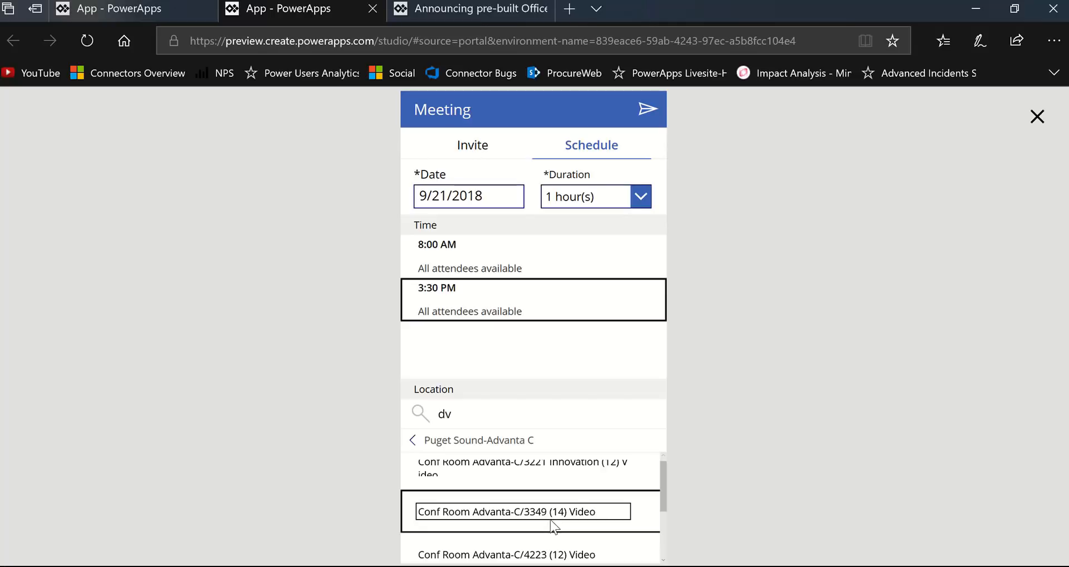
- Send the meeting invitation, then check the Invite form and exit the preview to the editor
left_click(648, 115)
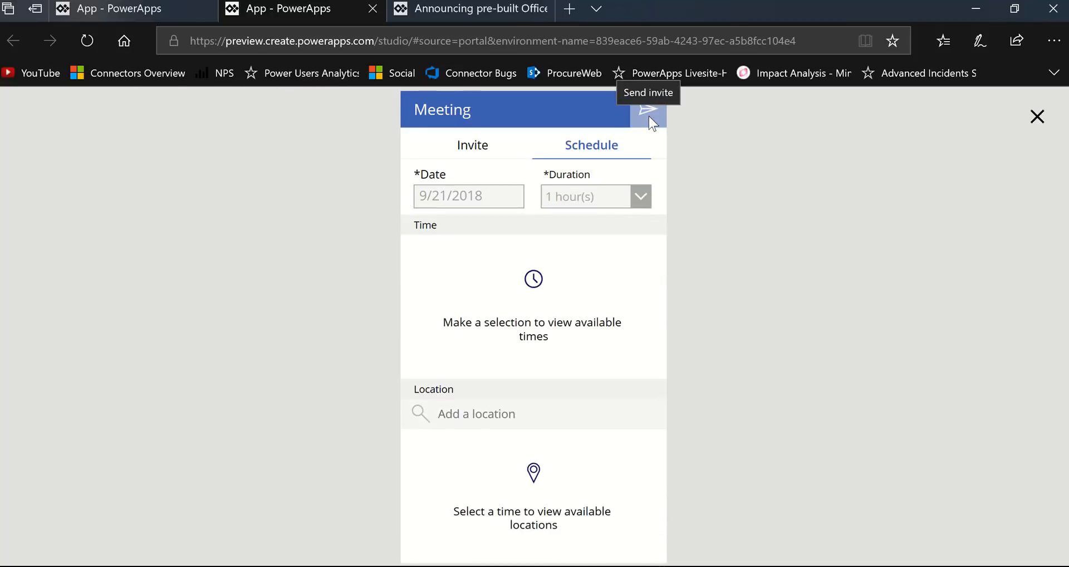
left_click(482, 149)
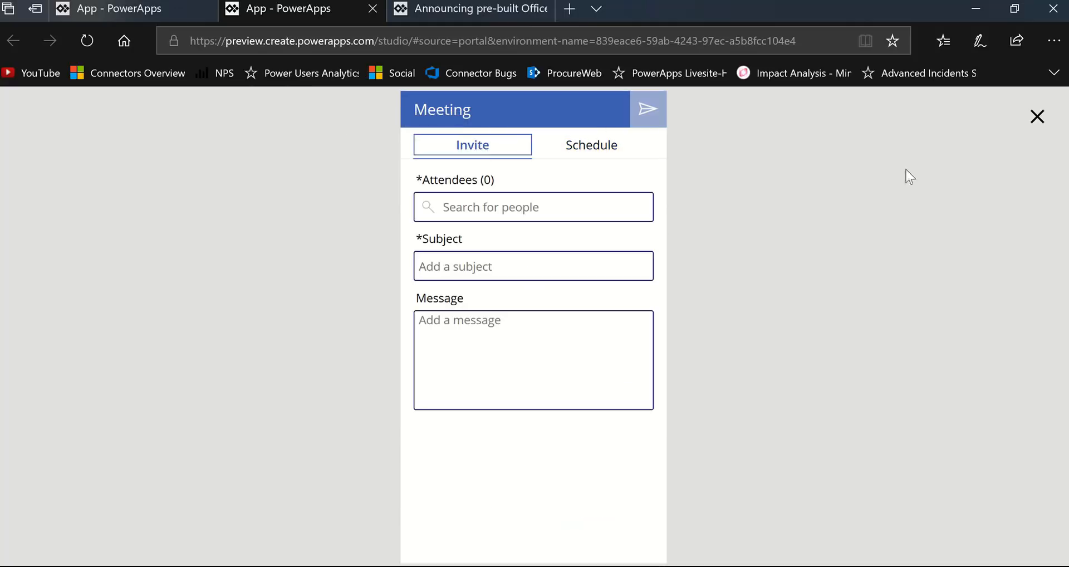
left_click(1039, 118)
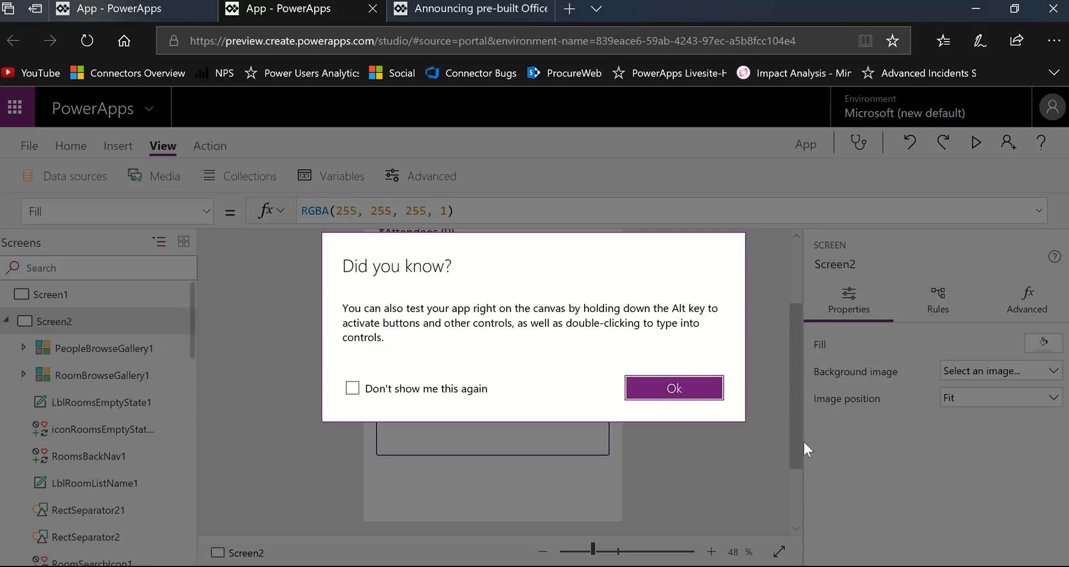
left_click(697, 394)
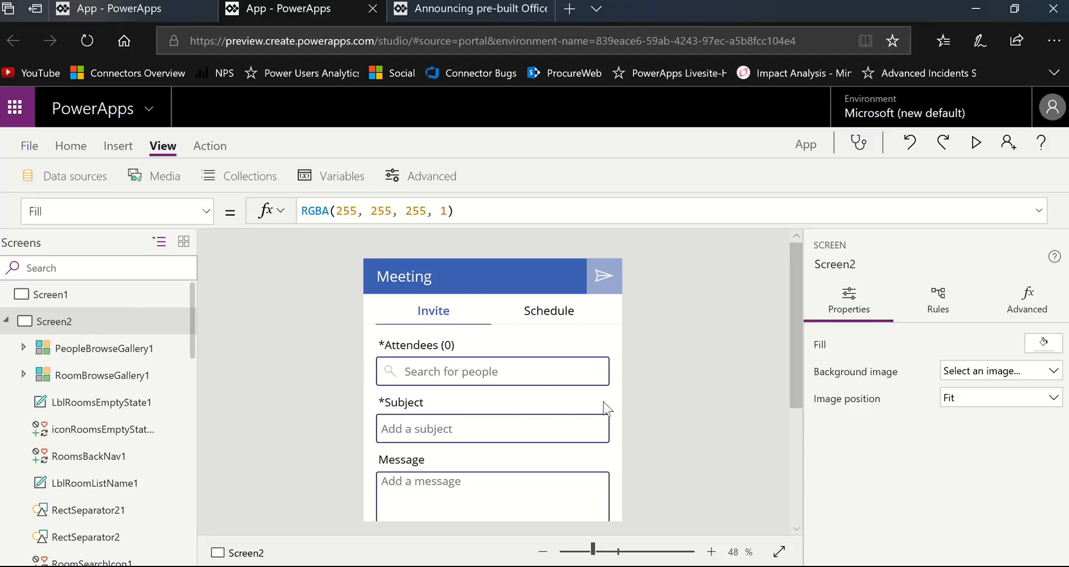
scroll(604, 404, "down", 3)
scroll(607, 410, "up", 3)
scroll(607, 405, "down", 3)
scroll(613, 404, "up", 3)
scroll(619, 403, "down", 3)
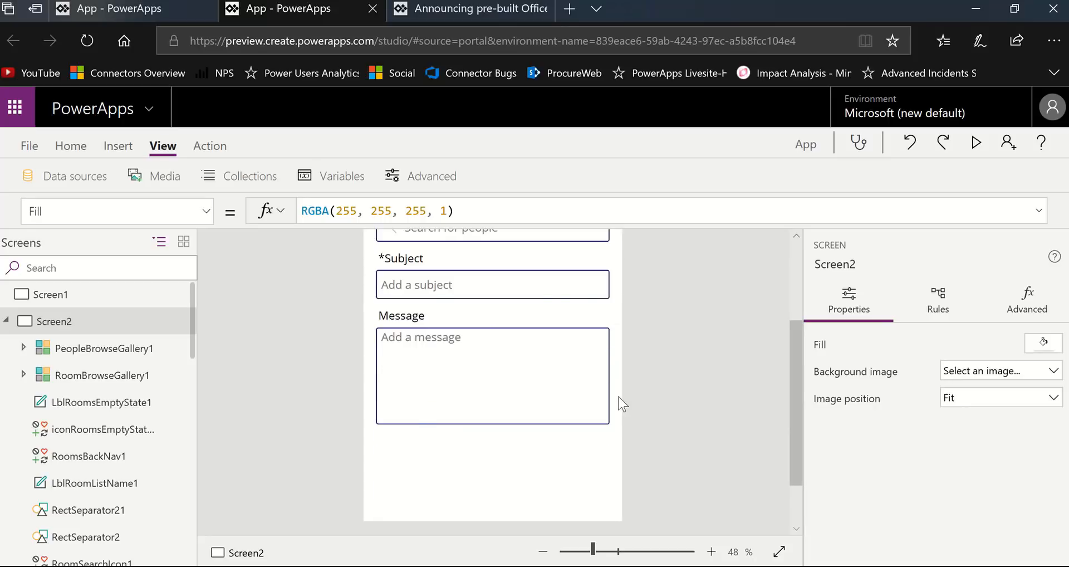
scroll(620, 402, "up", 3)
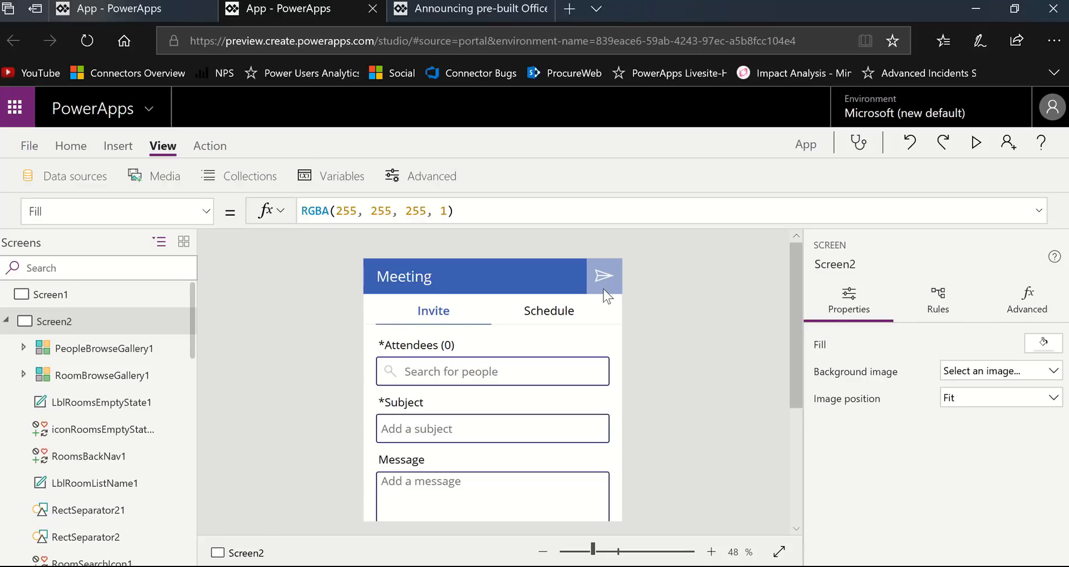
scroll(521, 401, "down", 3)
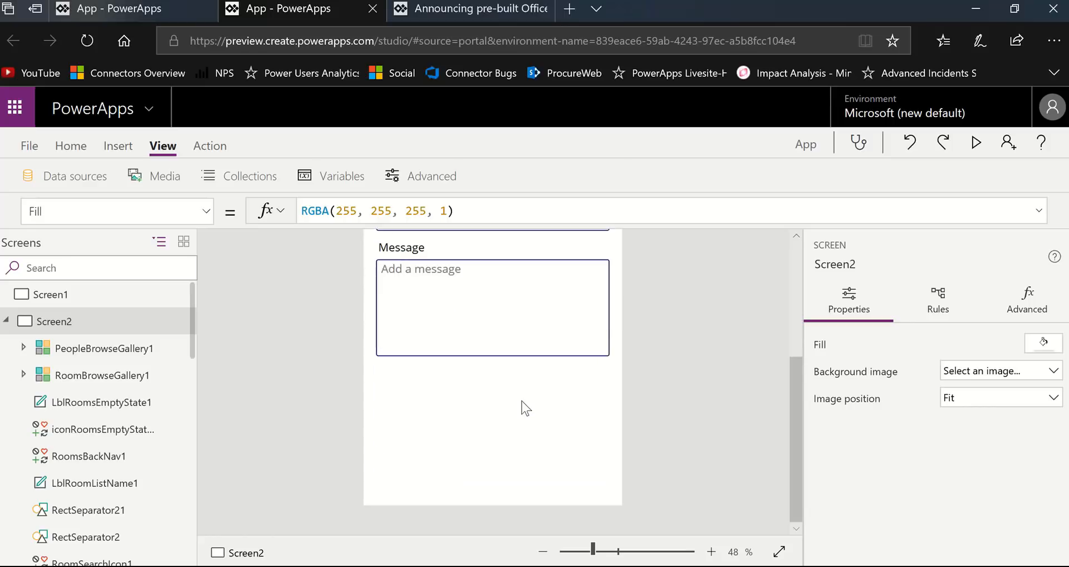
- Examine the OnSelect formula of the Meeting screen's send icon in the expanded formula view, then deselect the icon
scroll(521, 399, "up", 3)
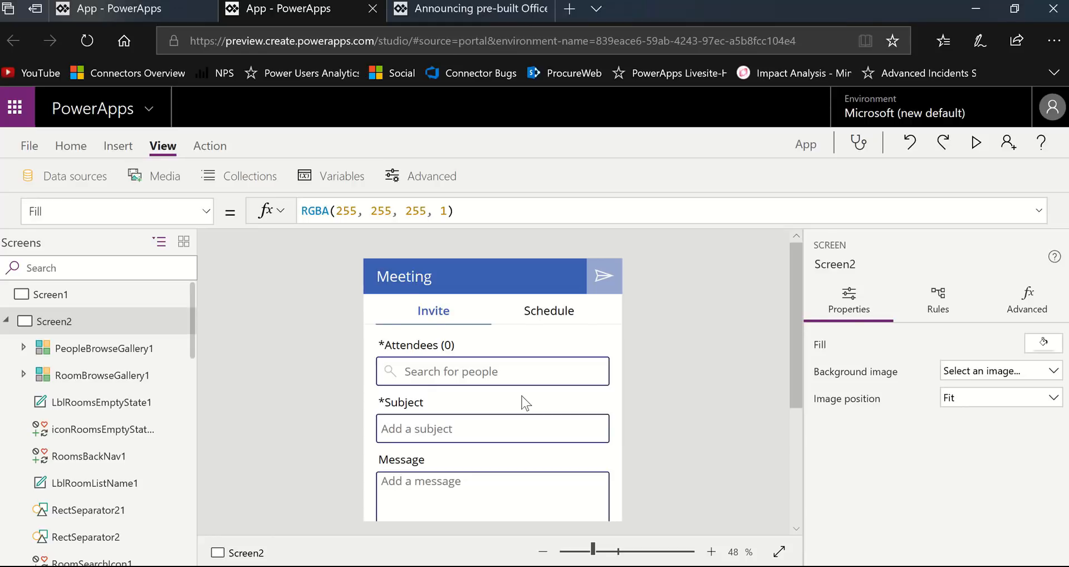
left_click(612, 284)
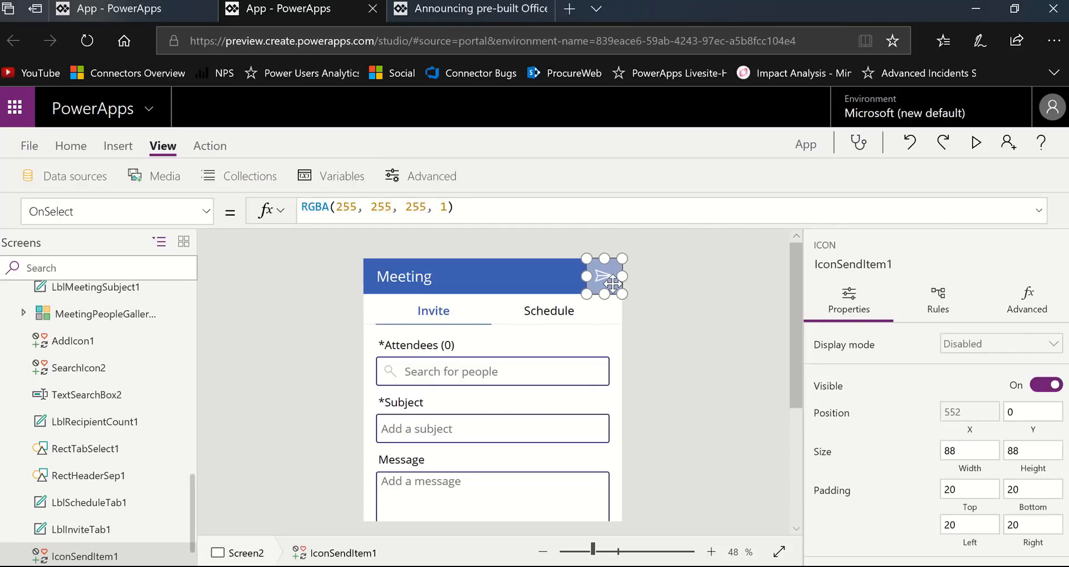
left_click_drag(670, 226, 646, 550)
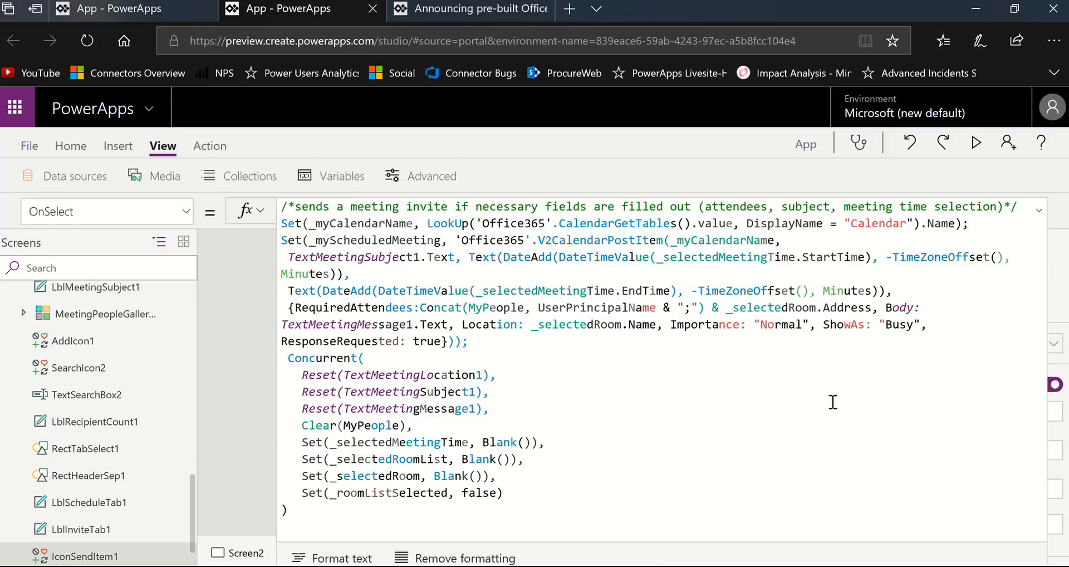
left_click(1038, 215)
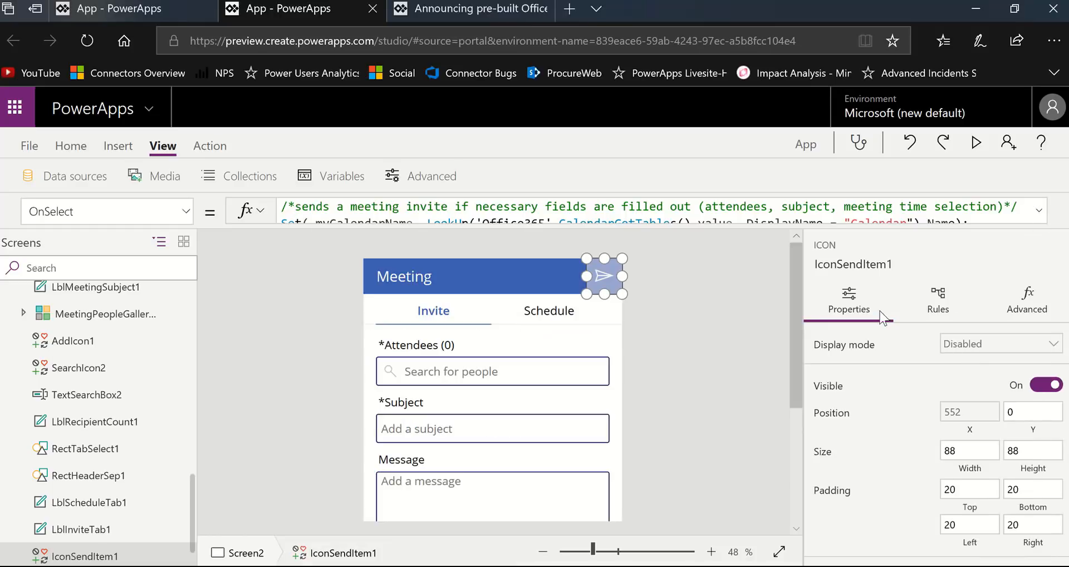
left_click(715, 357)
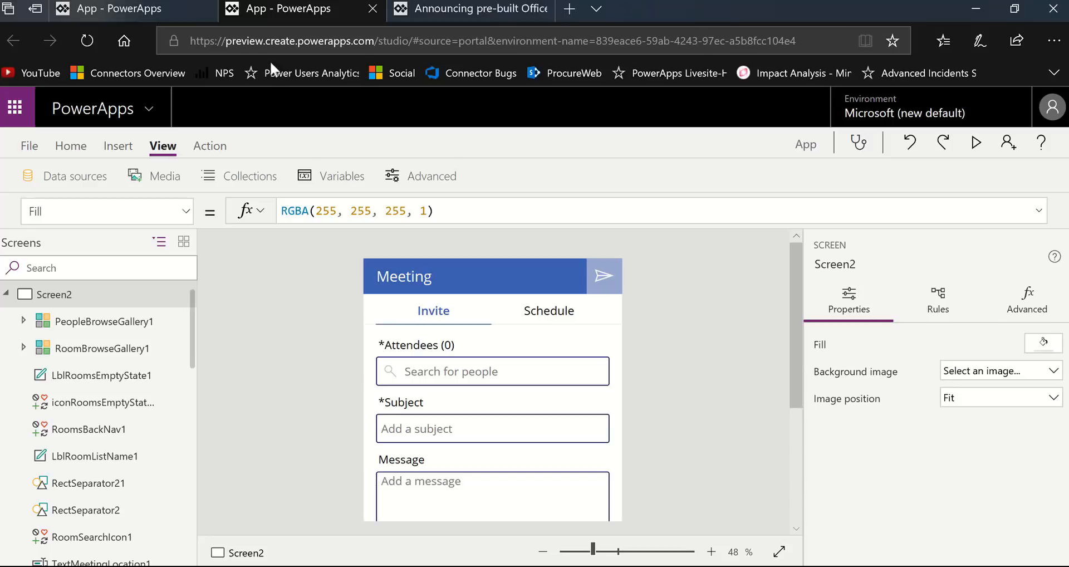
left_click(131, 147)
left_click(98, 182)
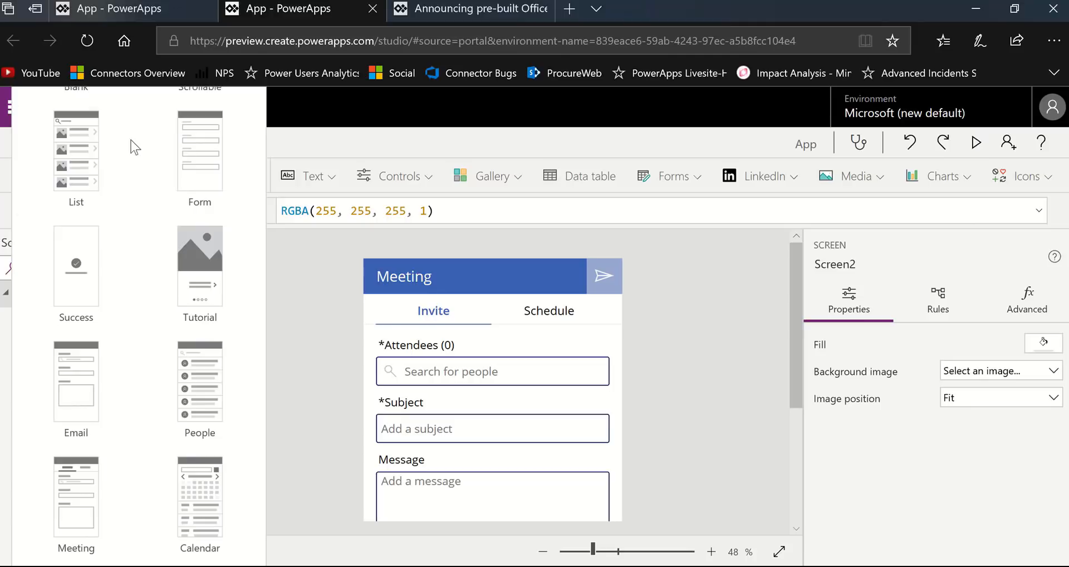
left_click(715, 330)
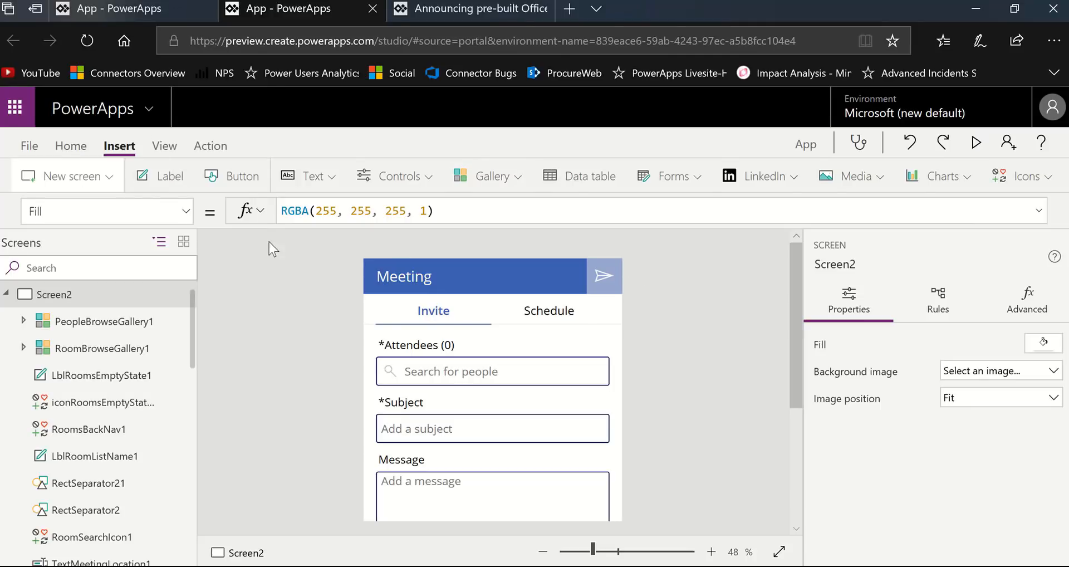
- Delete Screen2, the Meeting screen, from the app
scroll(156, 351, "down", 5)
scroll(156, 351, "up", 5)
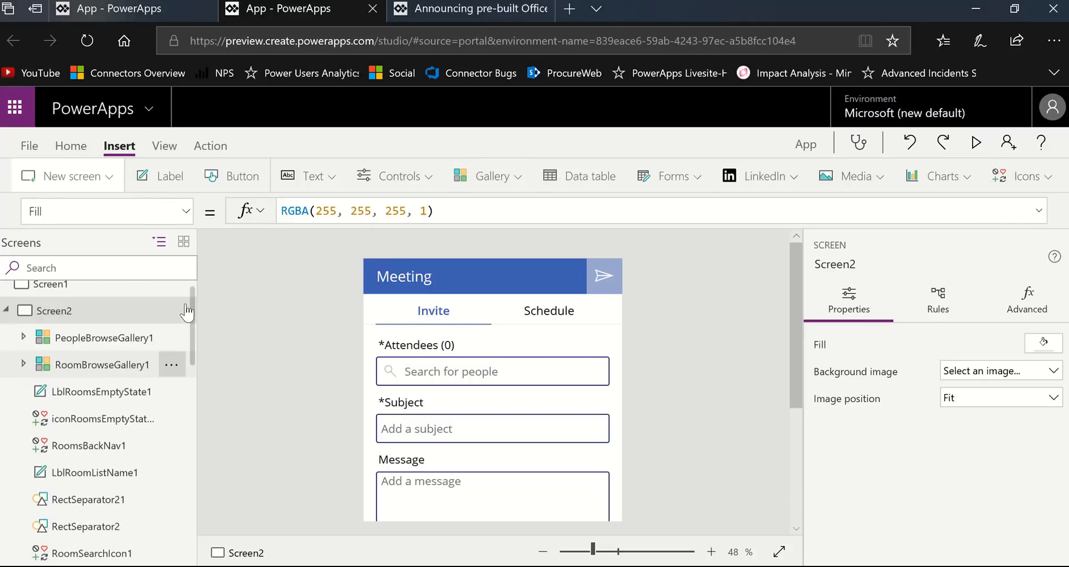
left_click(171, 322)
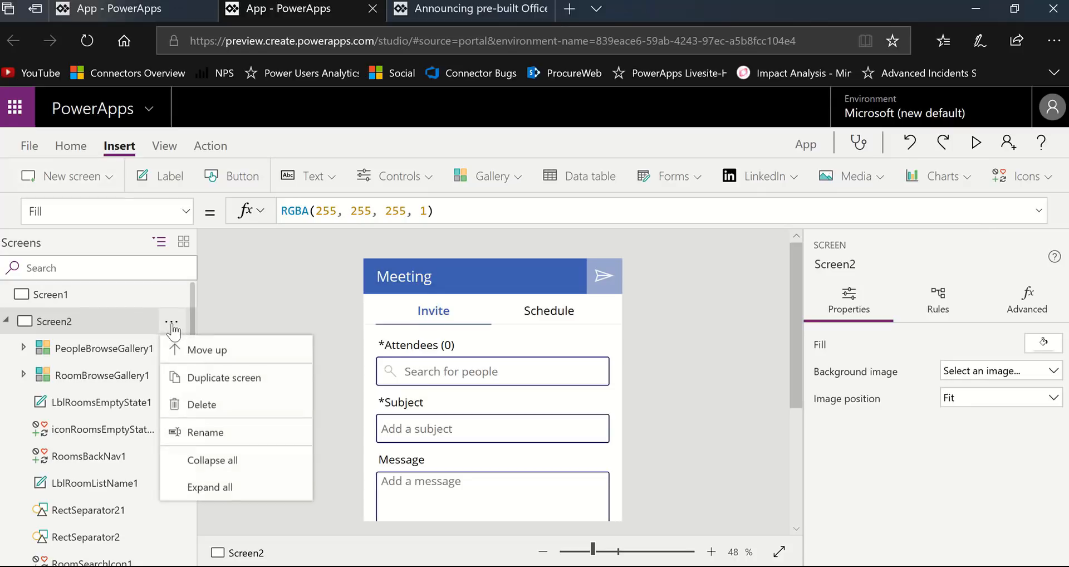
left_click(228, 417)
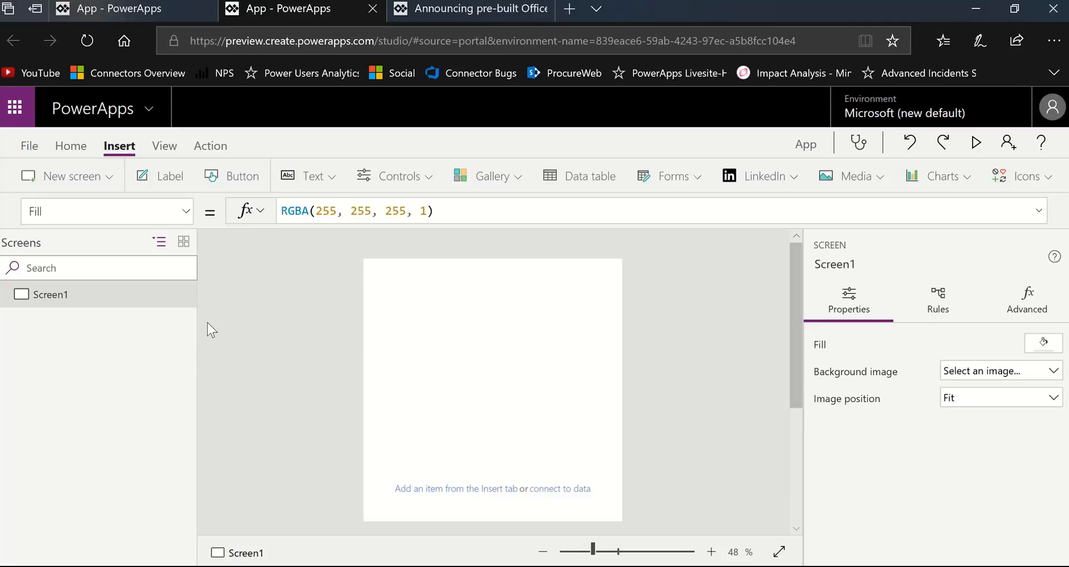
- Add a new screen from the Calendar template and start the app preview
left_click(108, 179)
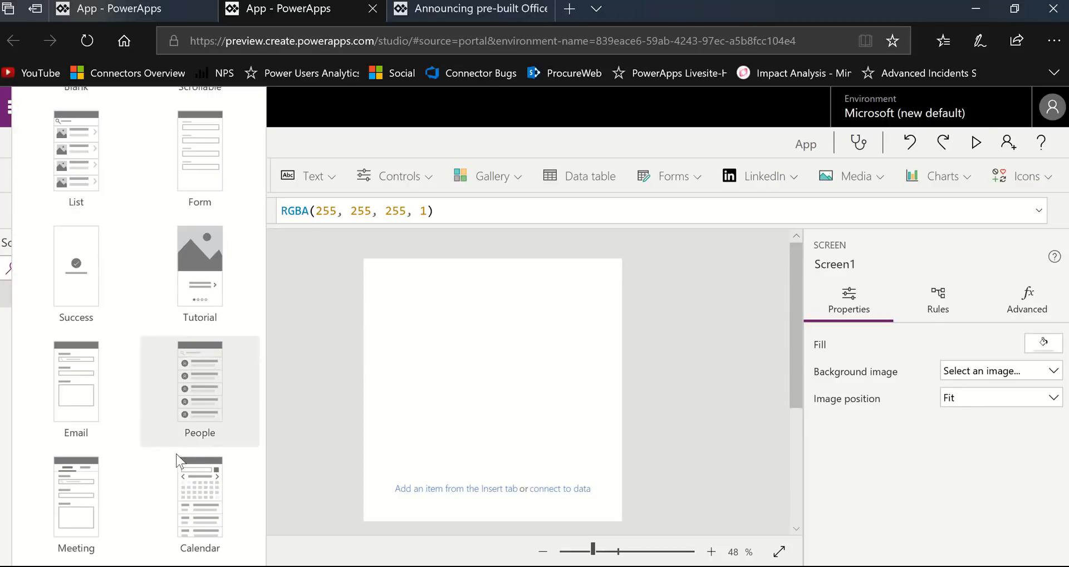
left_click(202, 509)
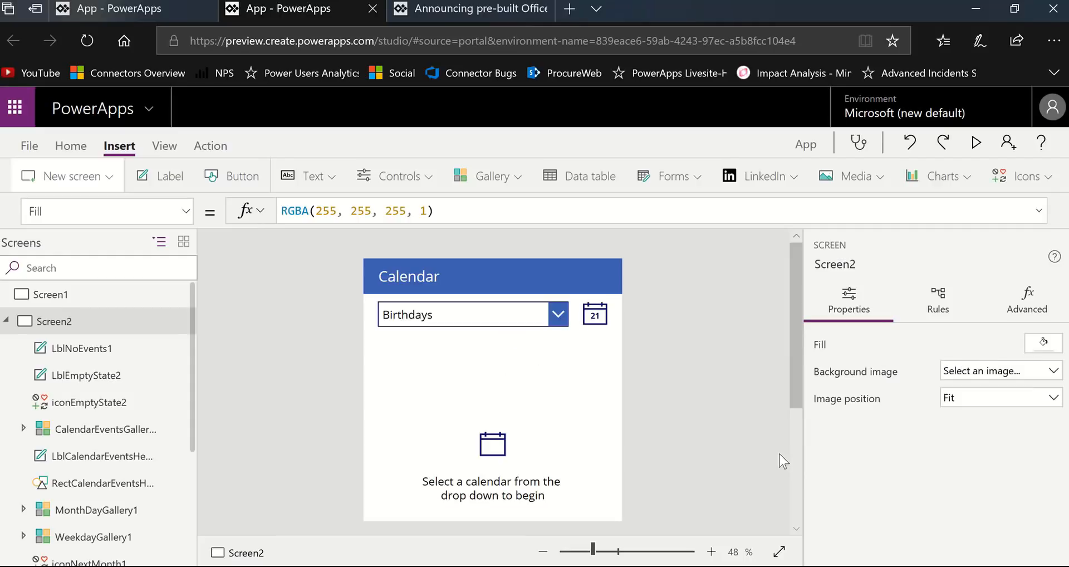
left_click(980, 143)
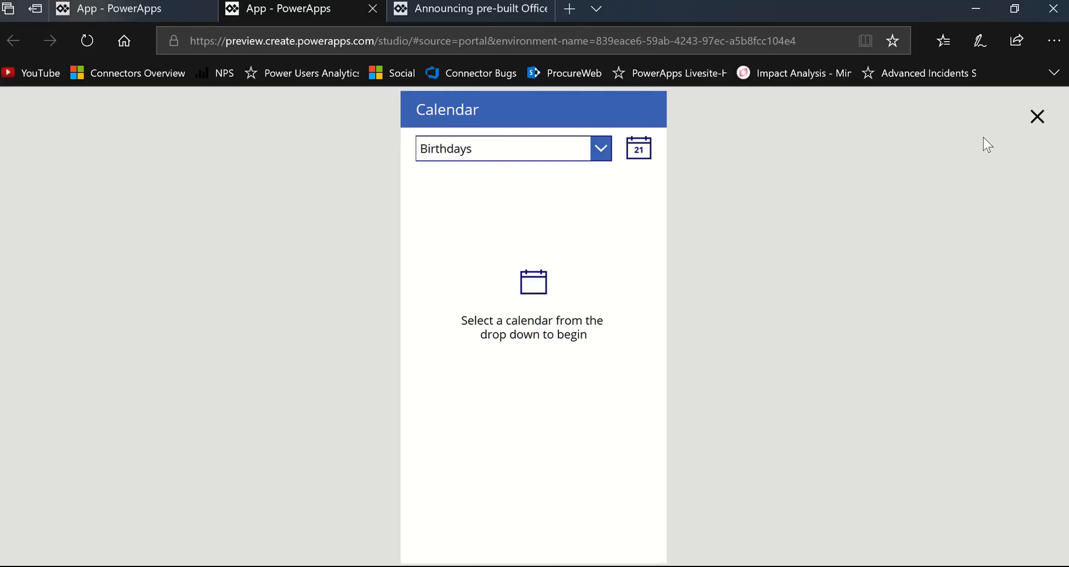
- Choose Calendar as the calendar to display and look through the events listed for Friday, September 21, 2018
left_click(610, 149)
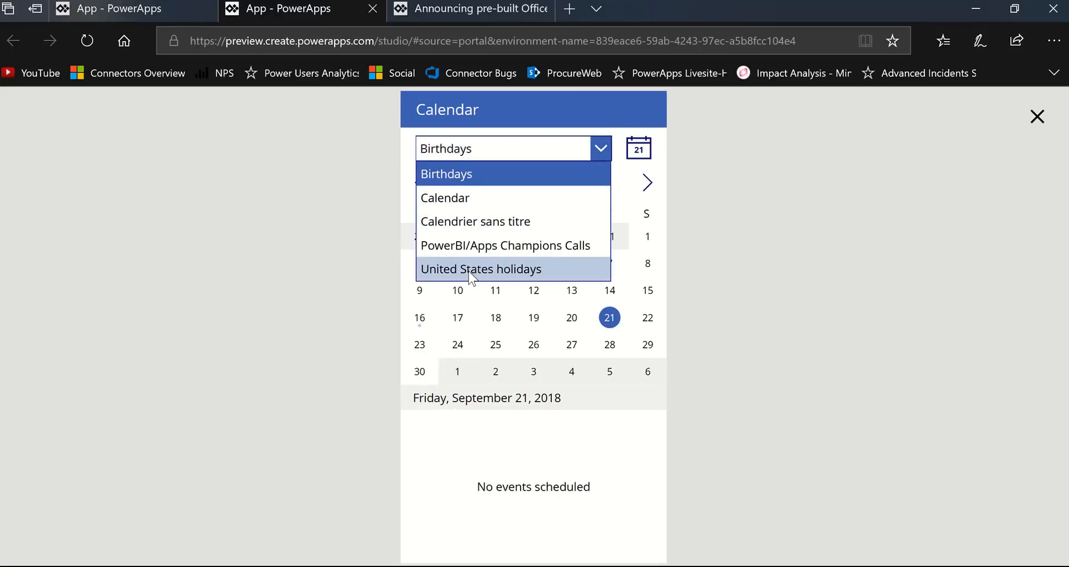
left_click(462, 202)
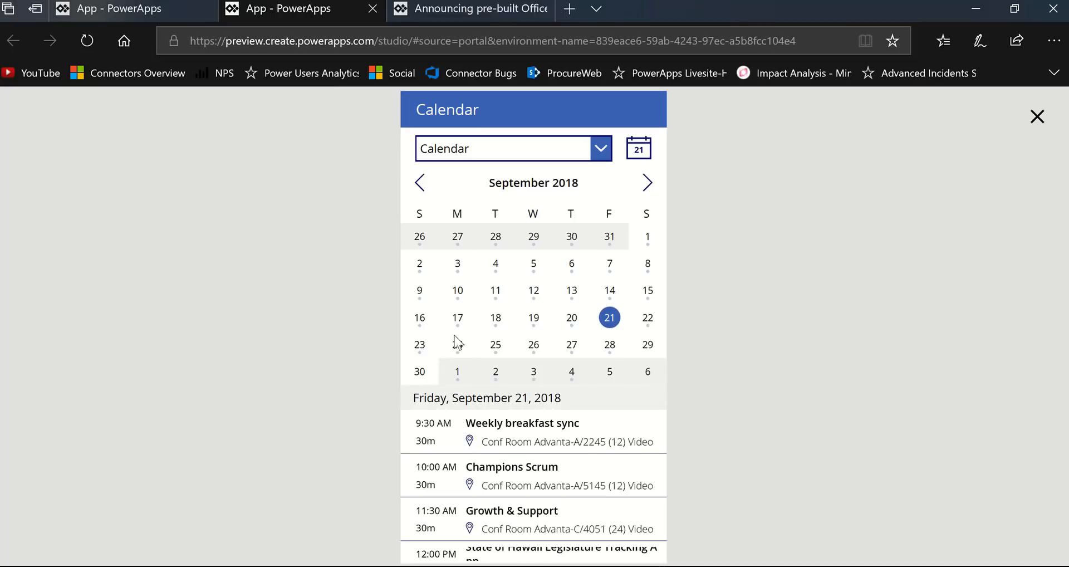
scroll(538, 486, "down", 3)
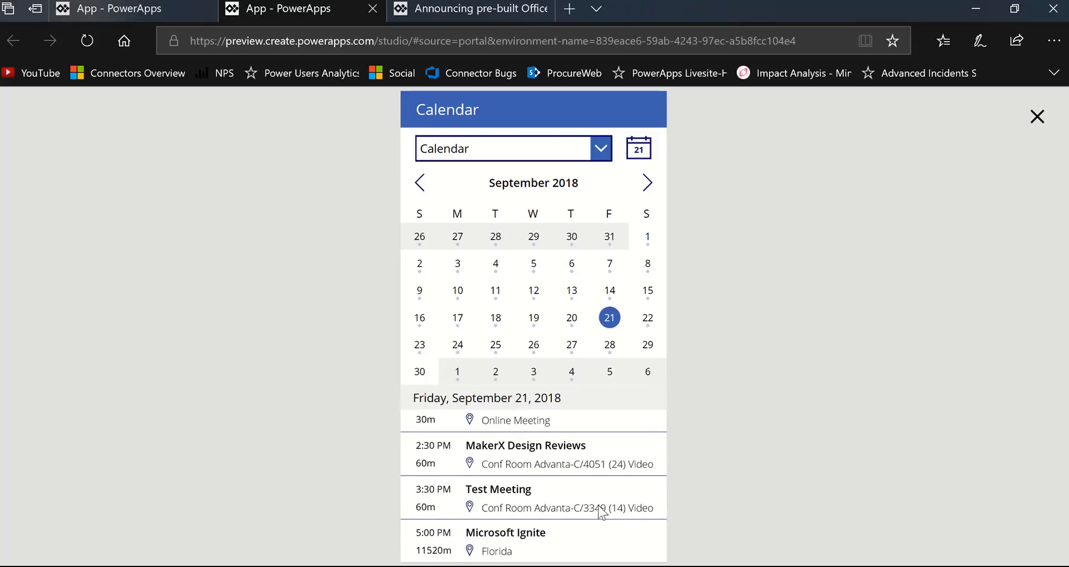
scroll(607, 511, "up", 3)
scroll(607, 509, "down", 3)
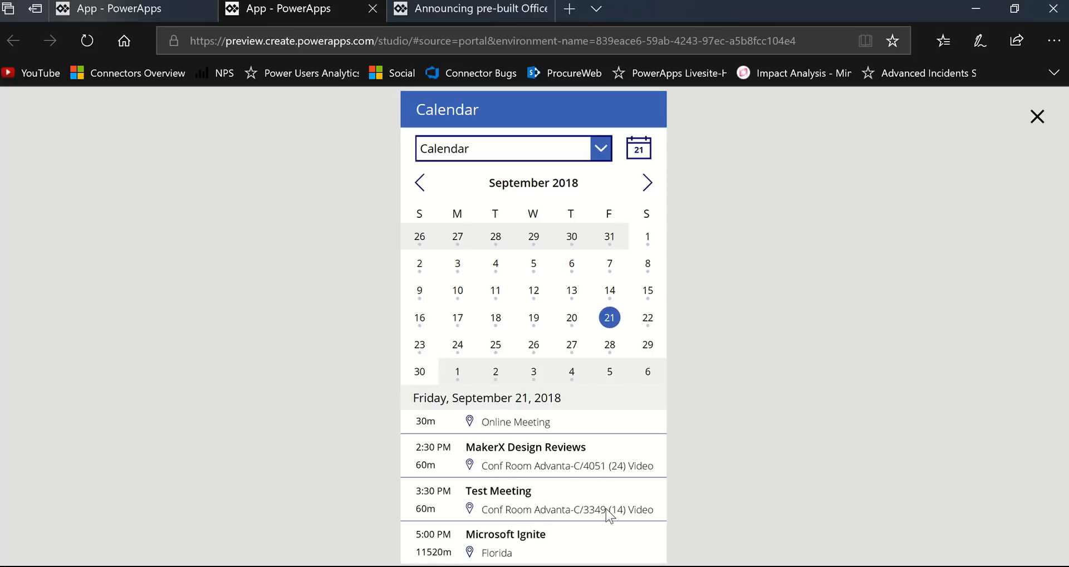
scroll(624, 466, "up", 2)
scroll(624, 466, "up", 2)
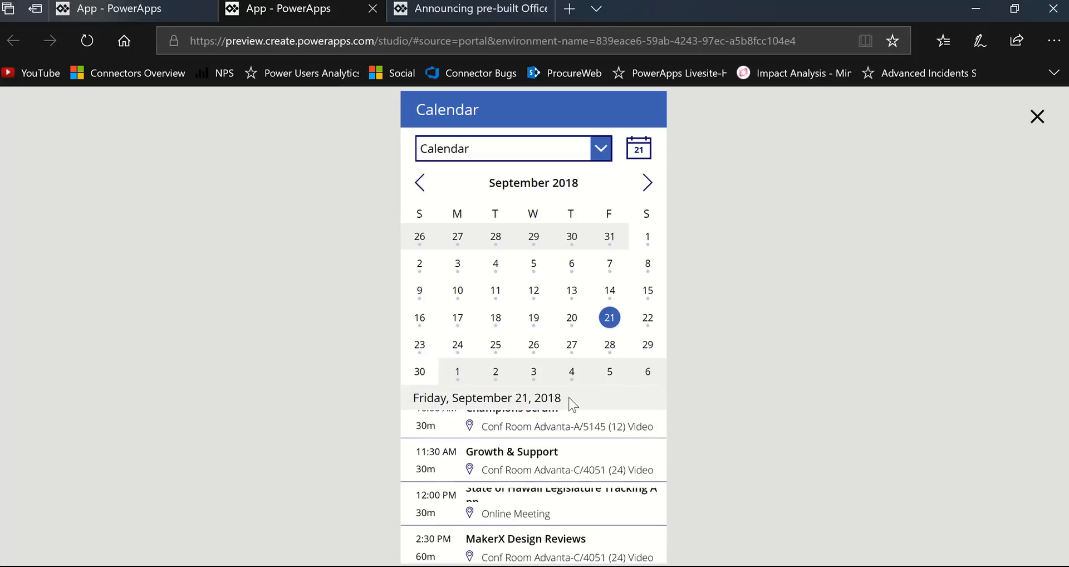
- View the events for September 24, 25 and 26, 2018 in the calendar
left_click(467, 356)
middle_click(558, 467)
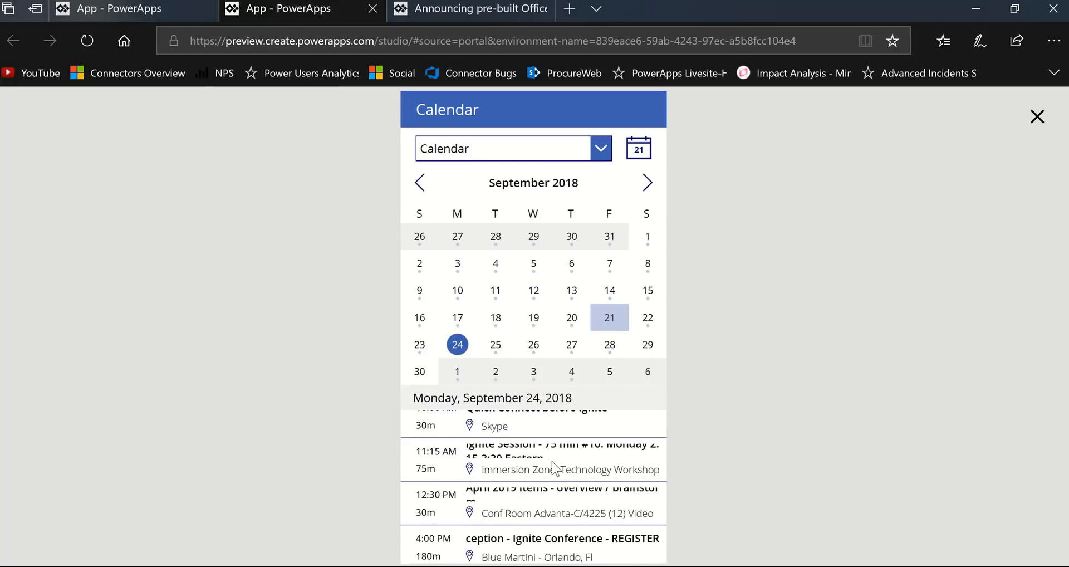
left_click(497, 351)
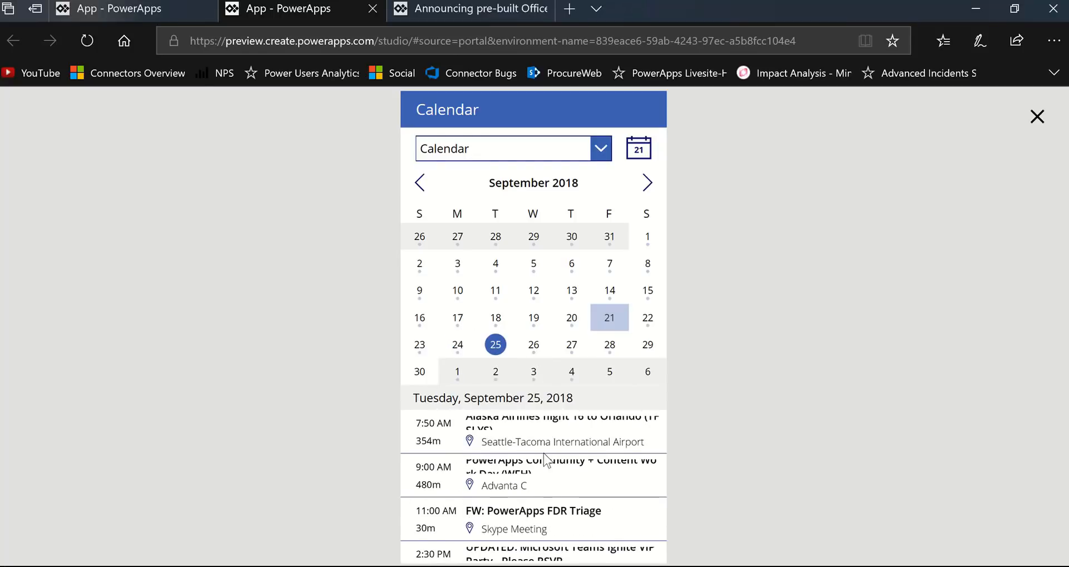
scroll(563, 465, "down", 1)
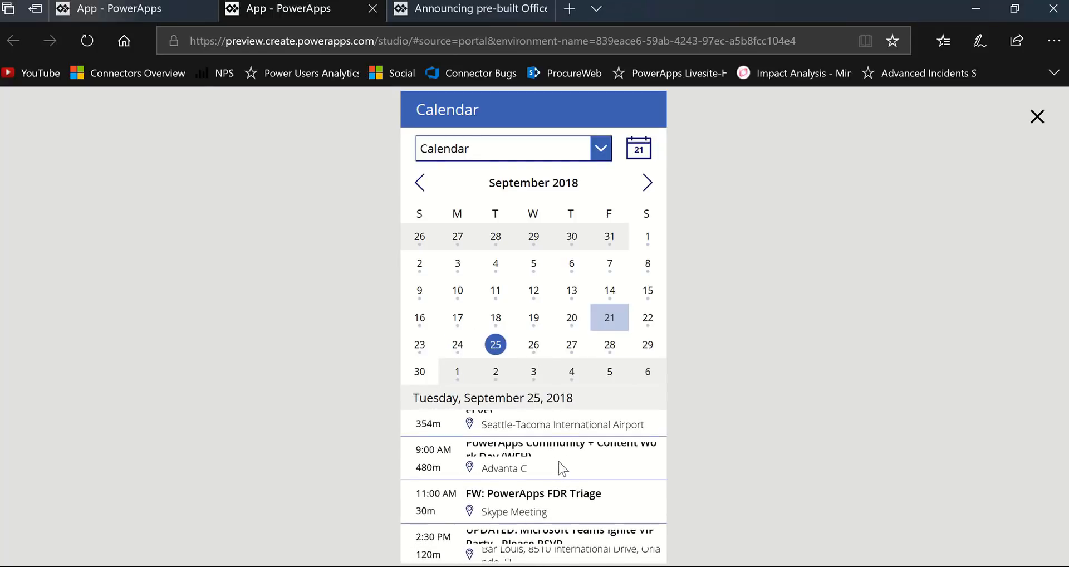
left_click(533, 350)
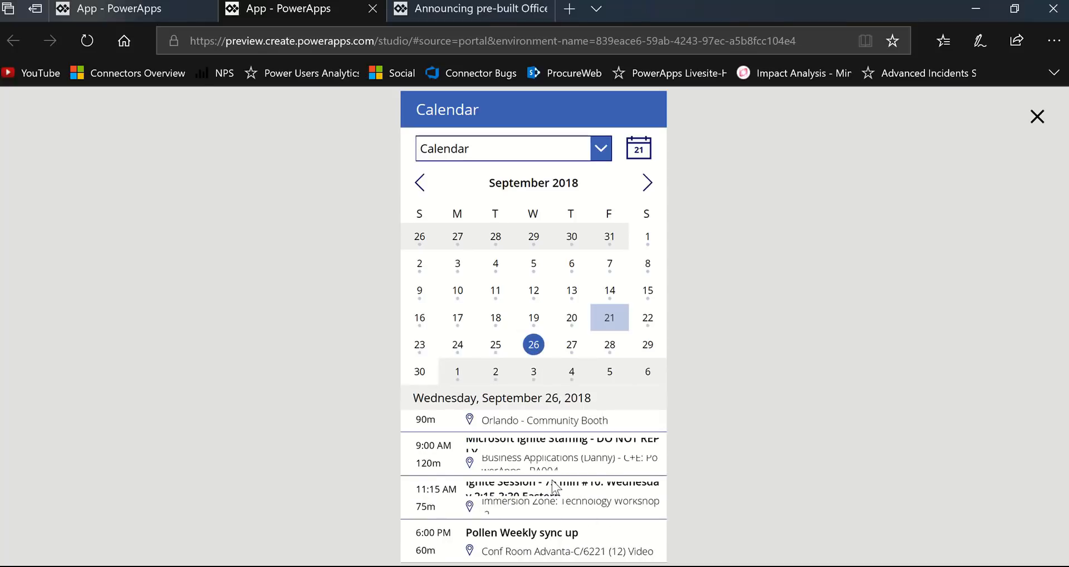
scroll(561, 479, "up", 1)
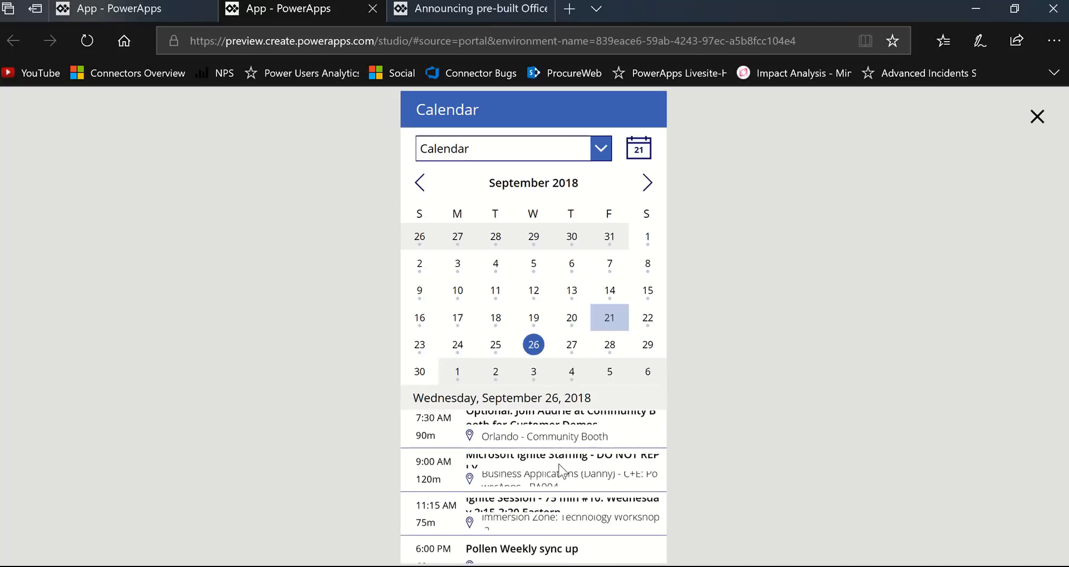
- Look through the events for September 27, 2018 and switch the displayed calendar to United States holidays
left_click(579, 353)
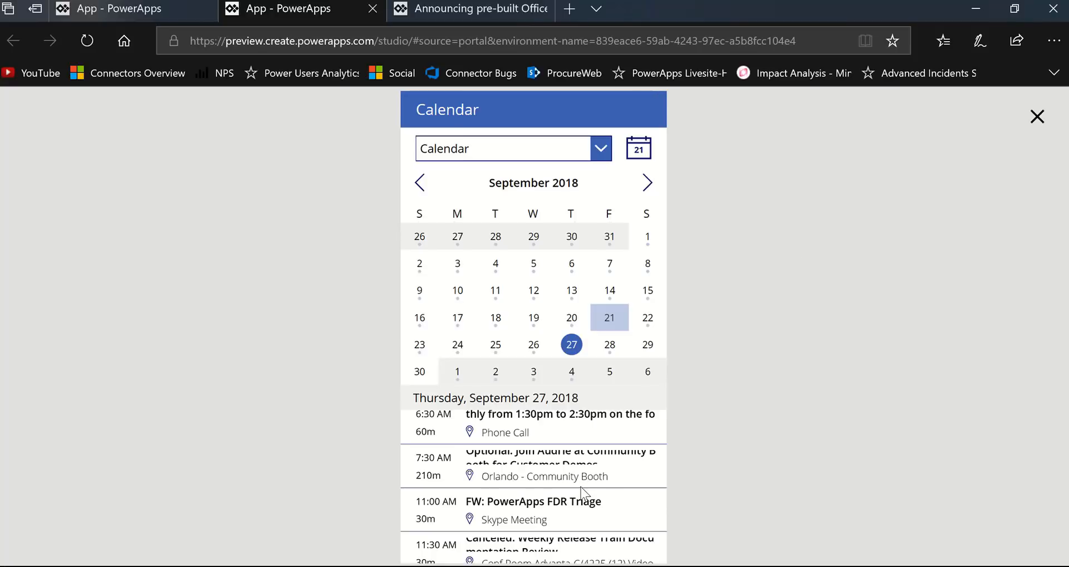
scroll(574, 518, "down", 3)
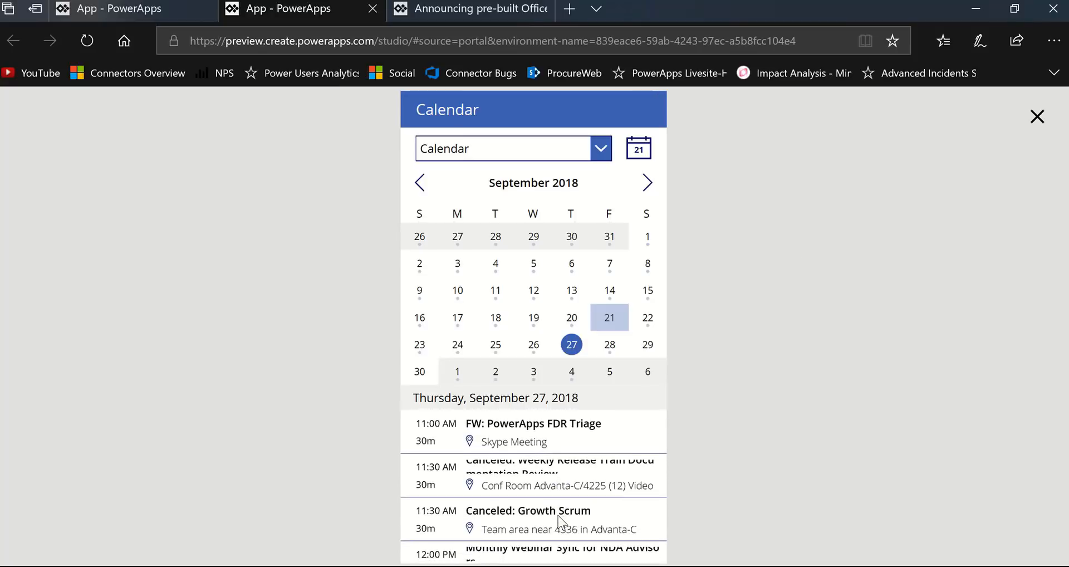
scroll(558, 516, "down", 2)
scroll(569, 496, "down", 3)
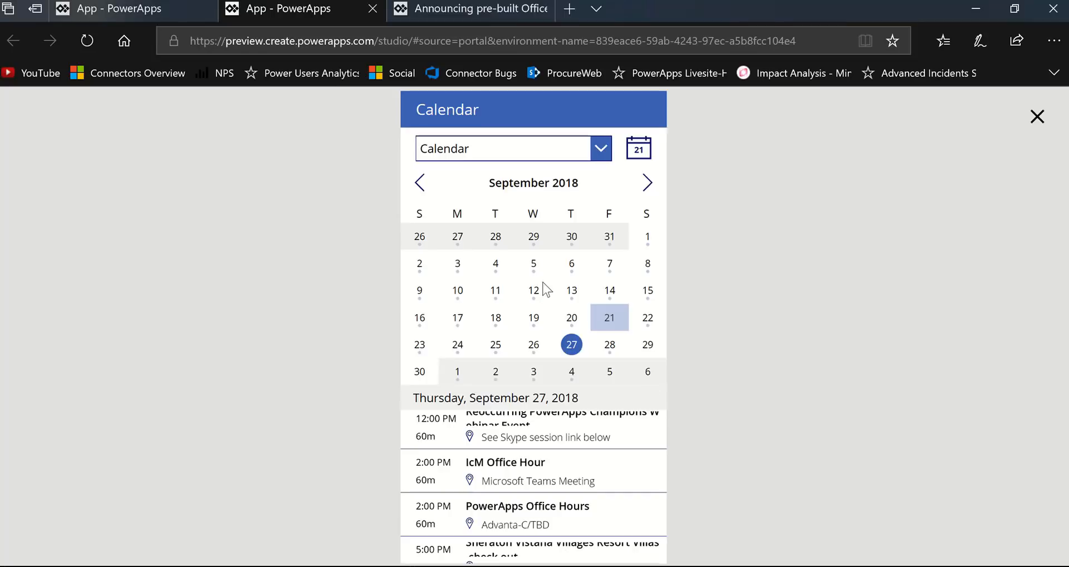
left_click(601, 148)
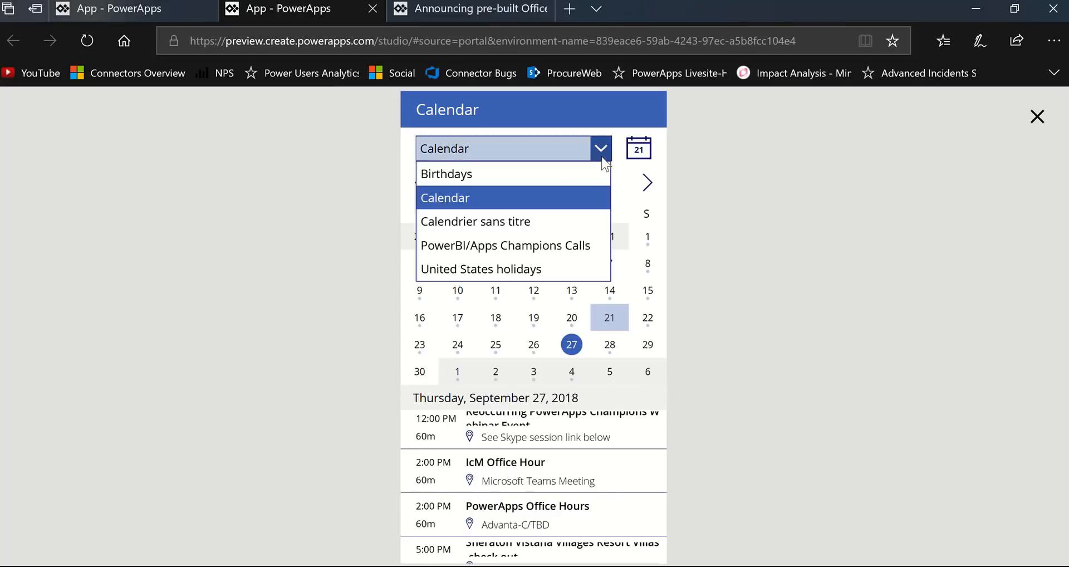
left_click(552, 268)
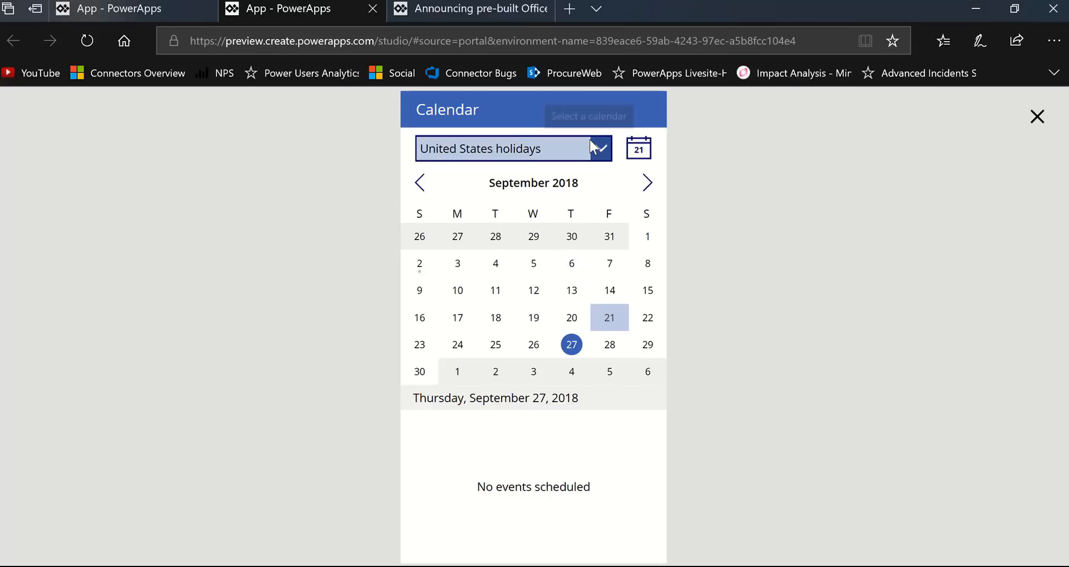
- Switch to the blog post announcing pre-built Office 365 screens and look over its introduction and the template pictures
left_click(486, 8)
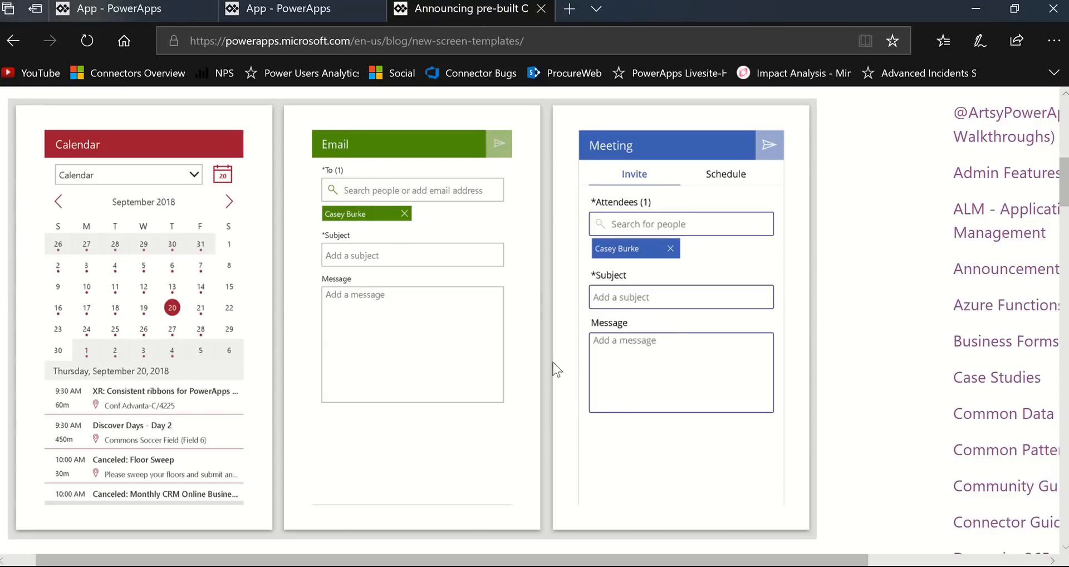
scroll(543, 292, "up", 8)
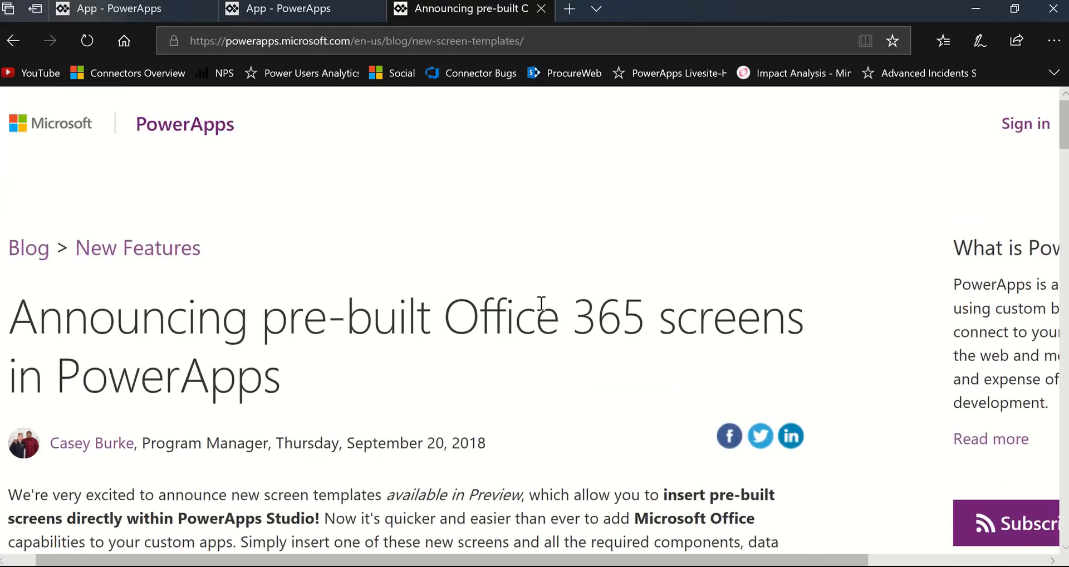
scroll(501, 311, "down", 2)
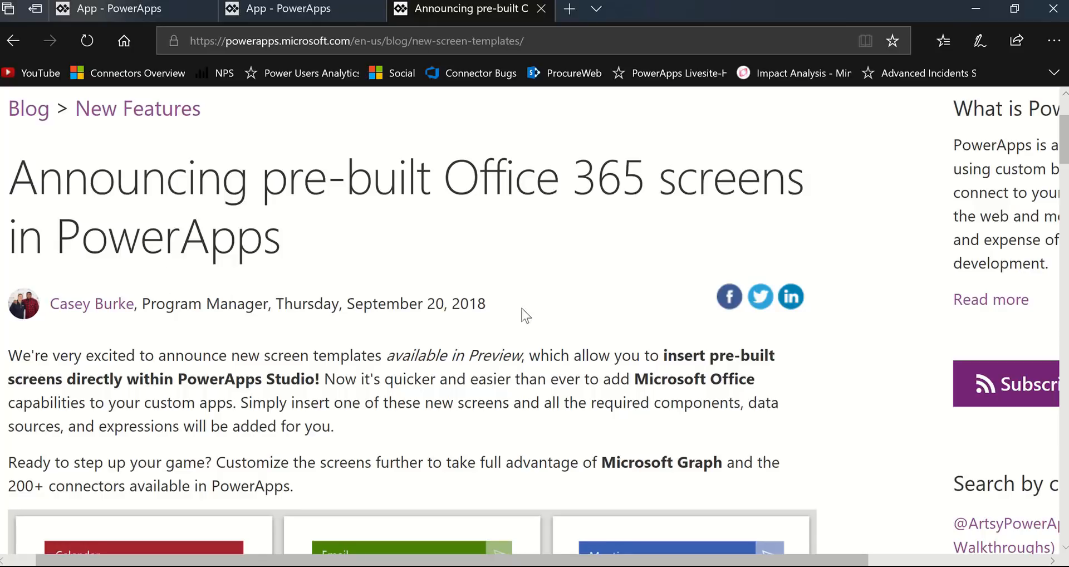
scroll(522, 315, "down", 7)
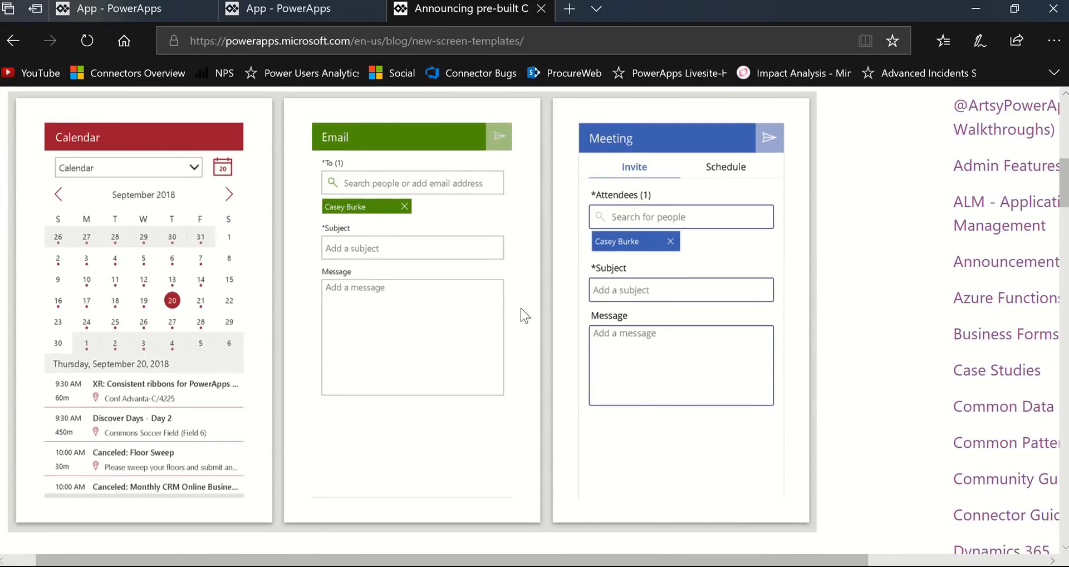